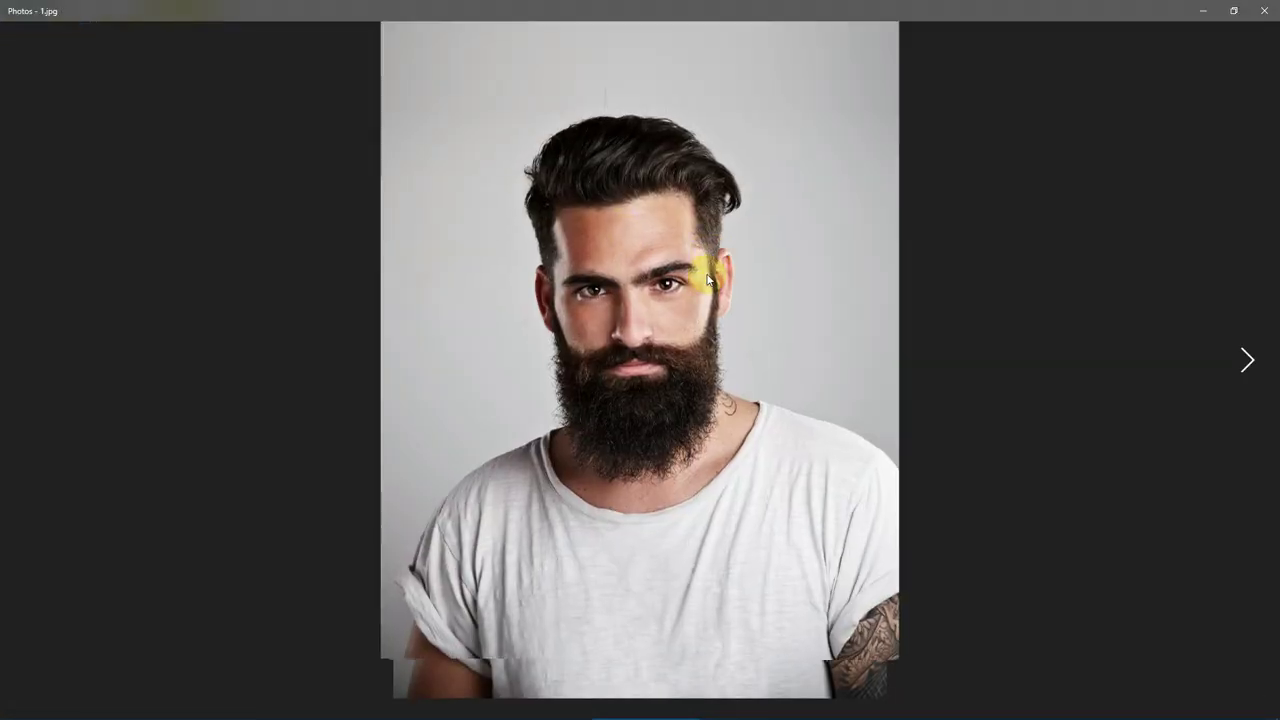
Compare the bearded man's portrait 1.jpg with its red-masked version 2.jpg and examine the paint detail of artwork 3.jpg up close
key(Right)
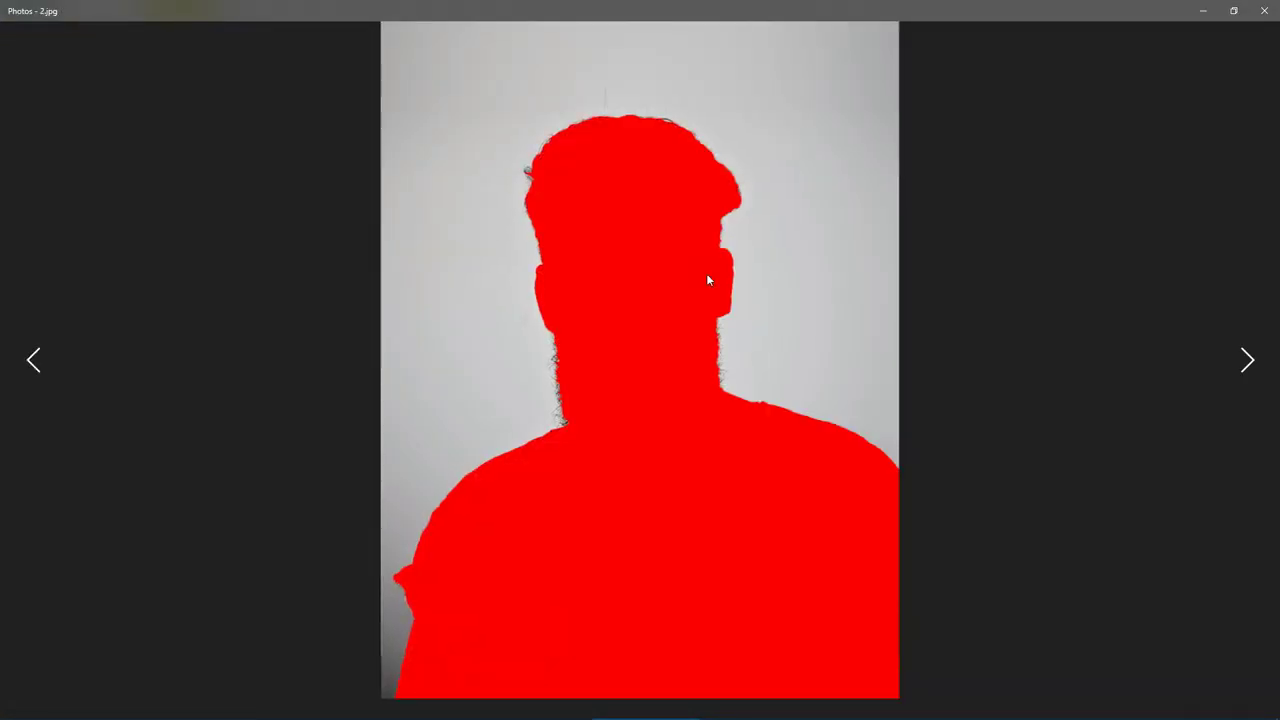
key(Right)
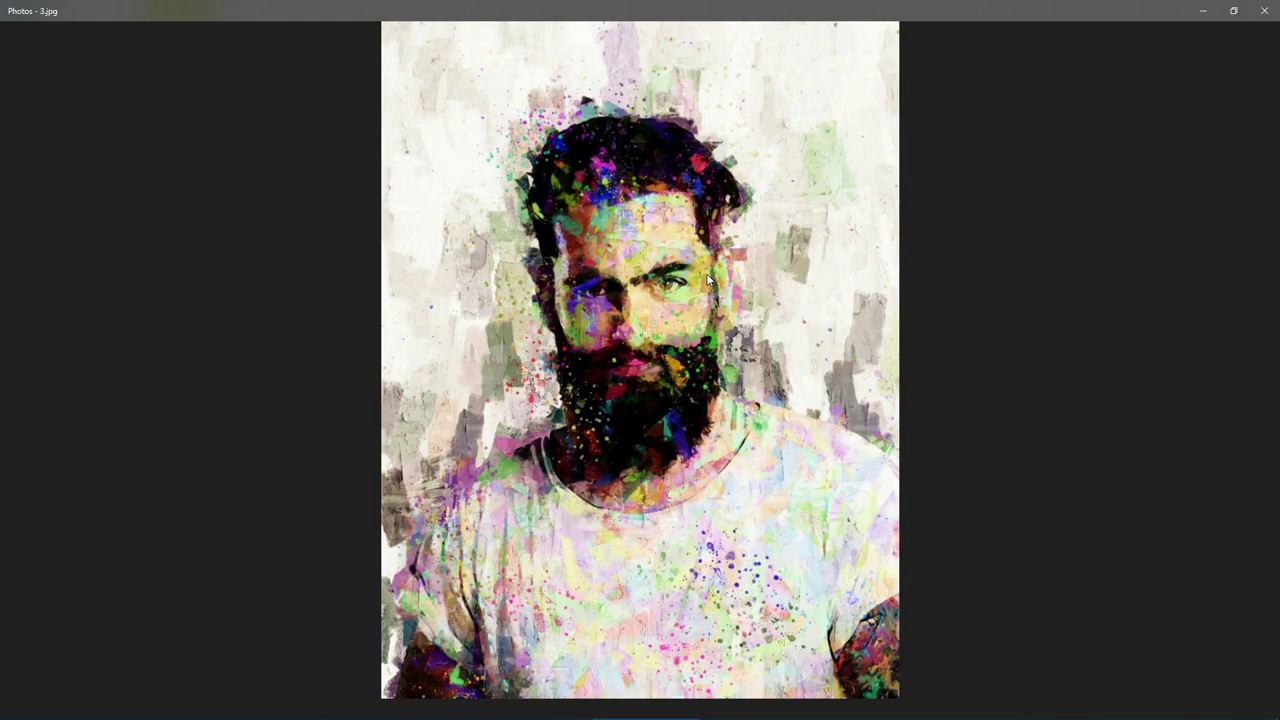
key(Right)
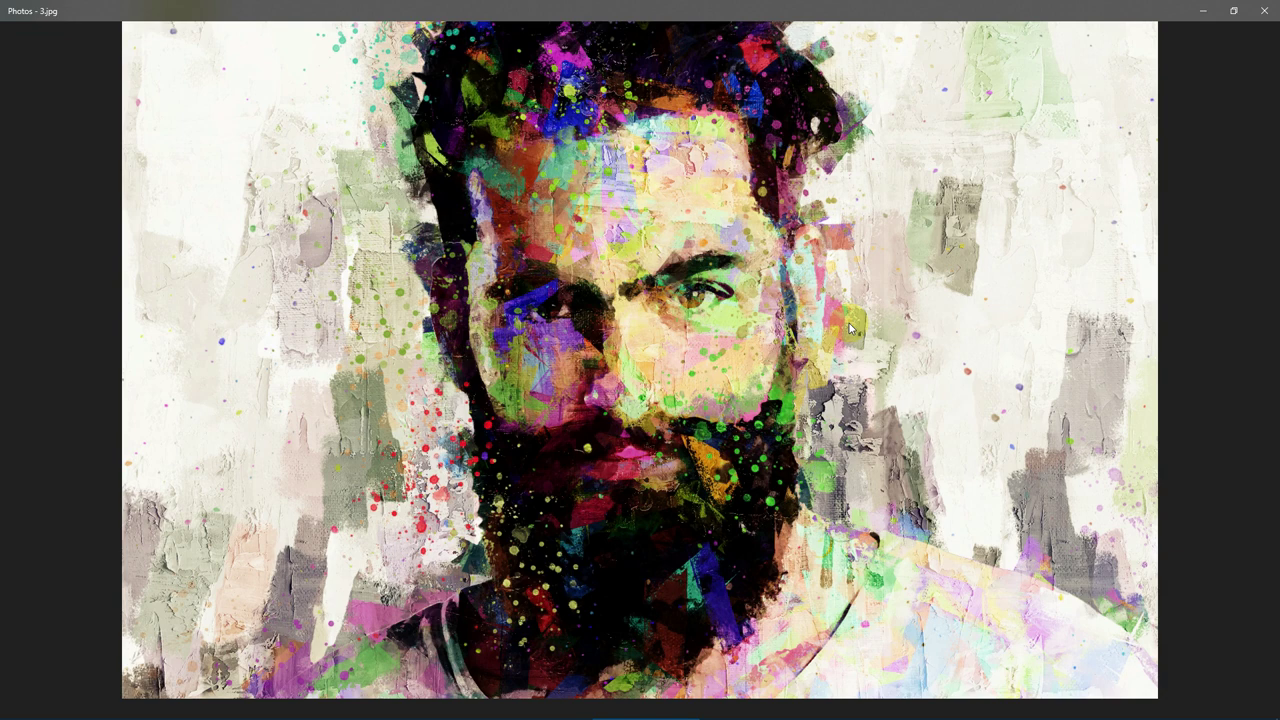
double_click(880, 265)
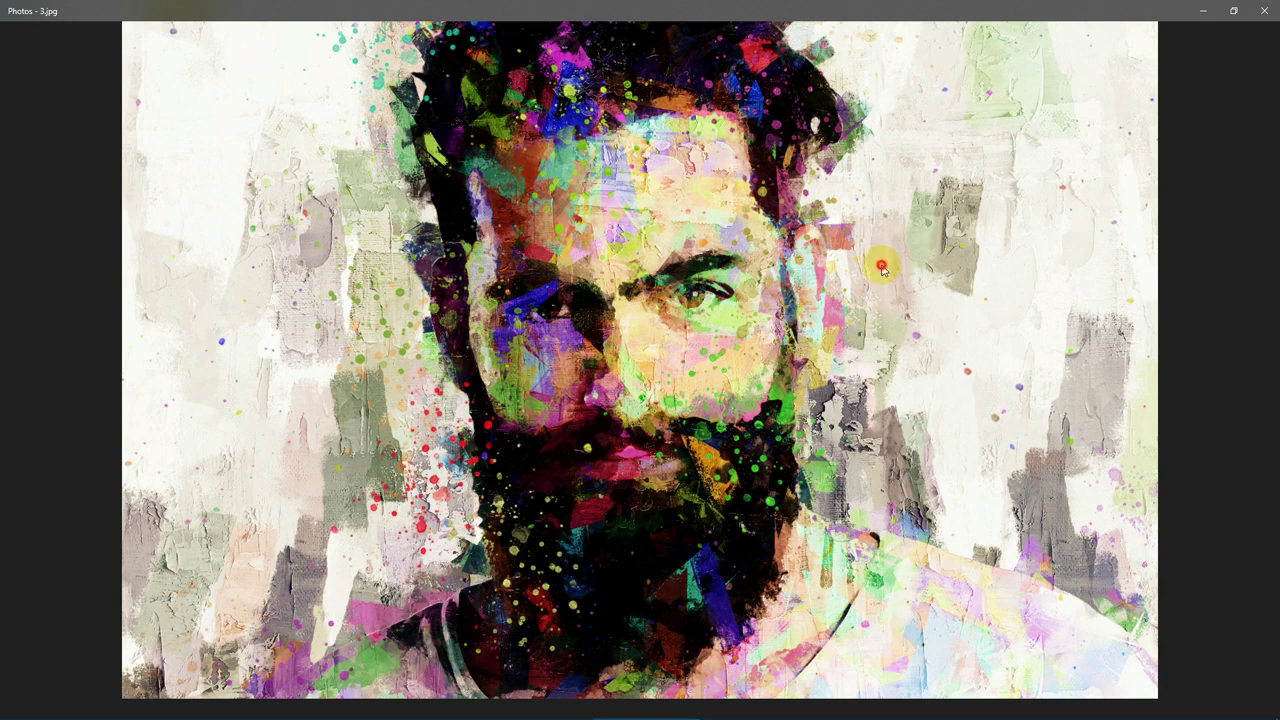
double_click(790, 261)
drag(838, 172, 734, 294)
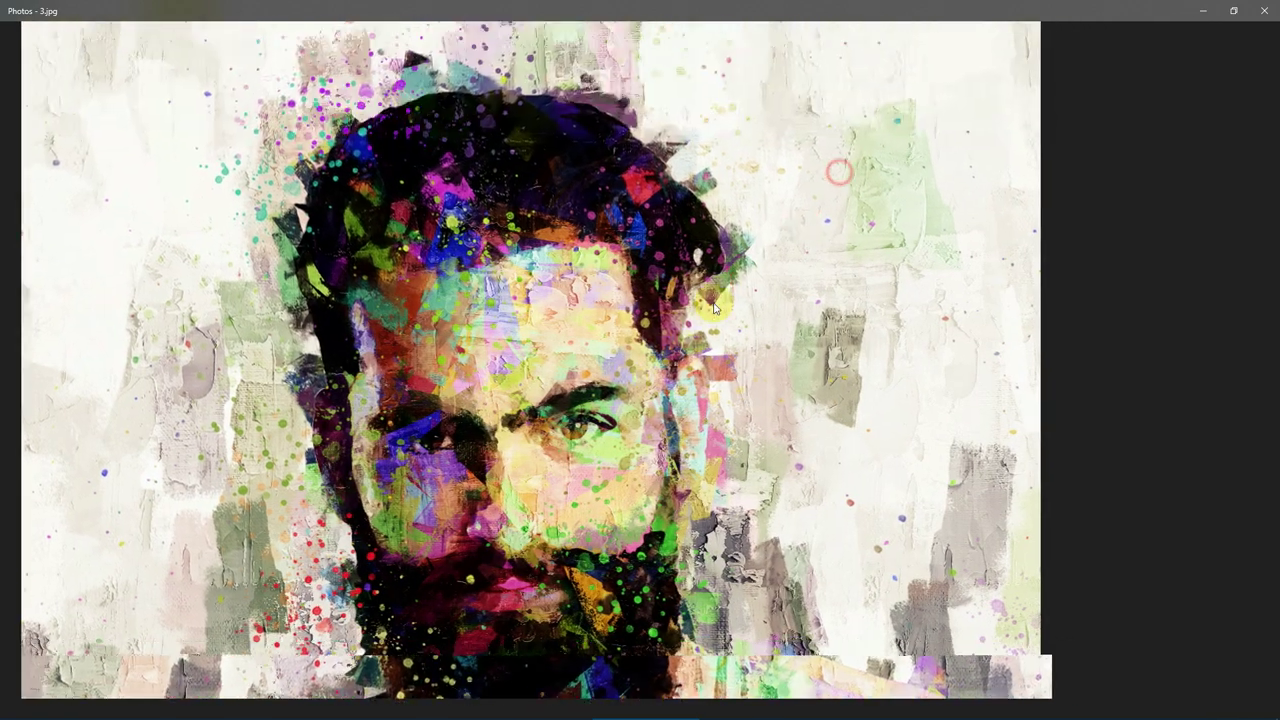
drag(590, 190, 608, 283)
drag(894, 451, 840, 262)
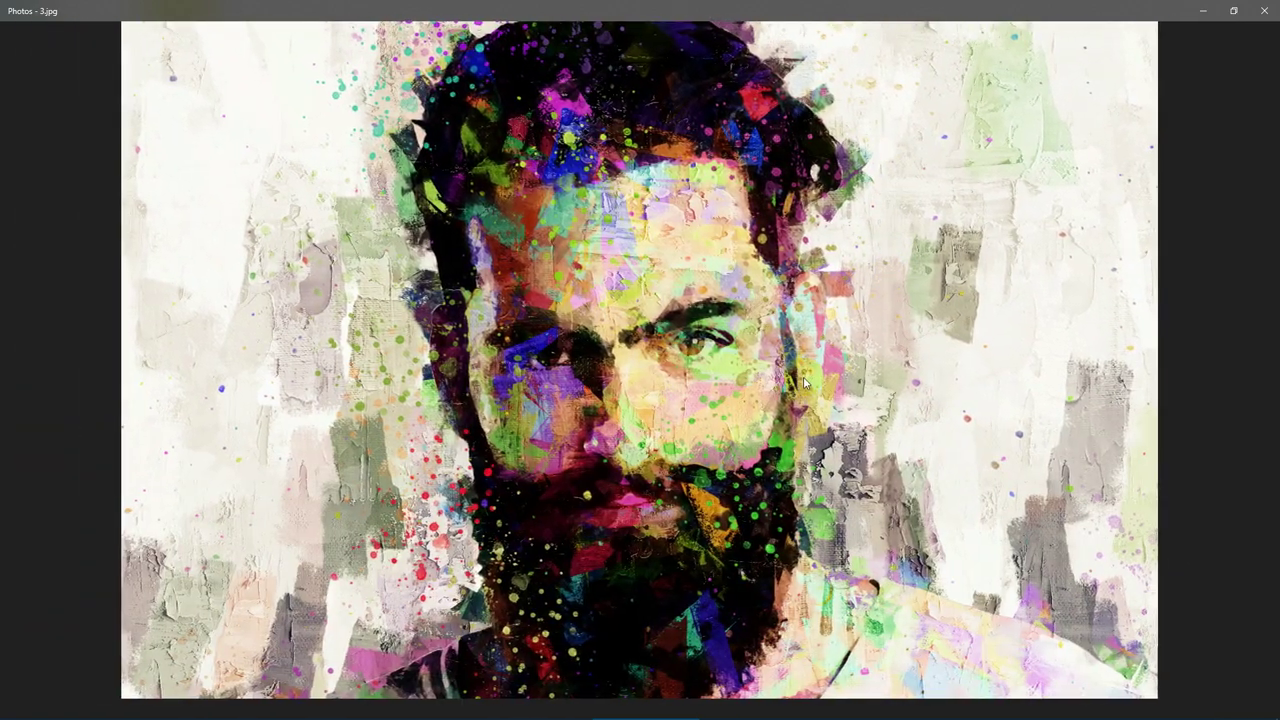
scroll(820, 325, down, 1)
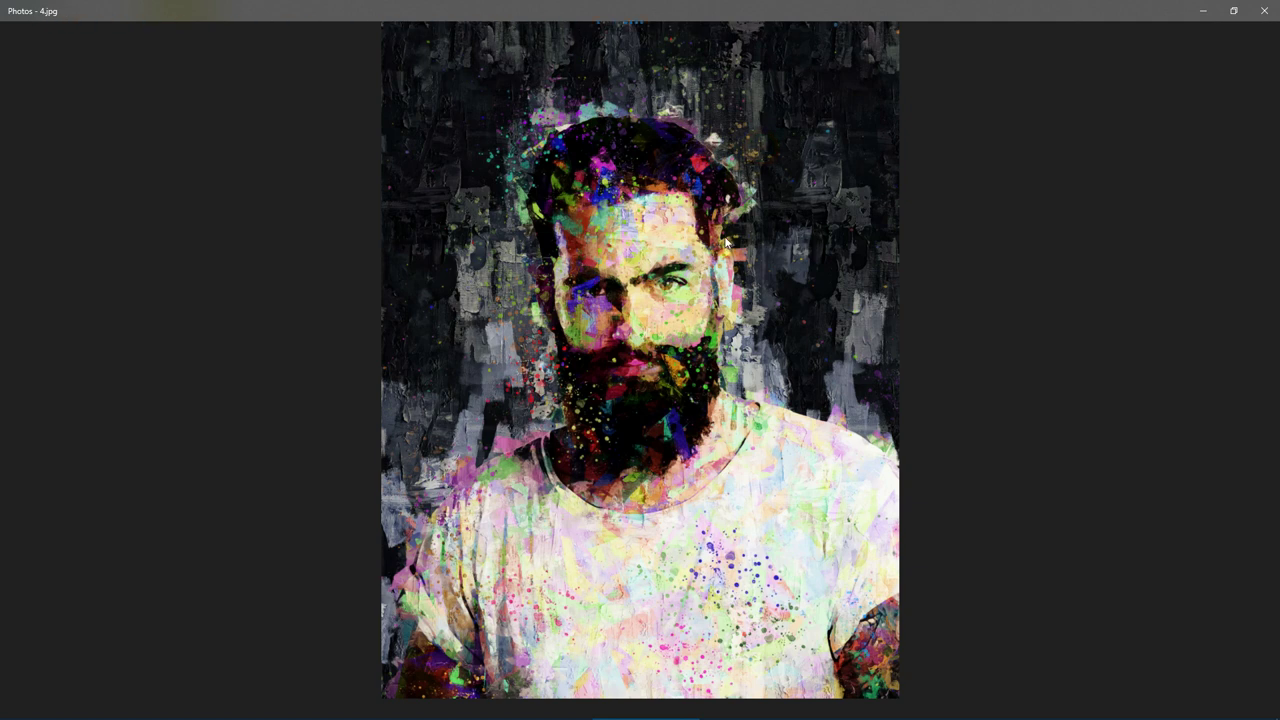
Move on from the dark-background variant to 5.jpg and 6.jpg, and examine the finished artwork 7.jpg of the man with glasses
key(Right)
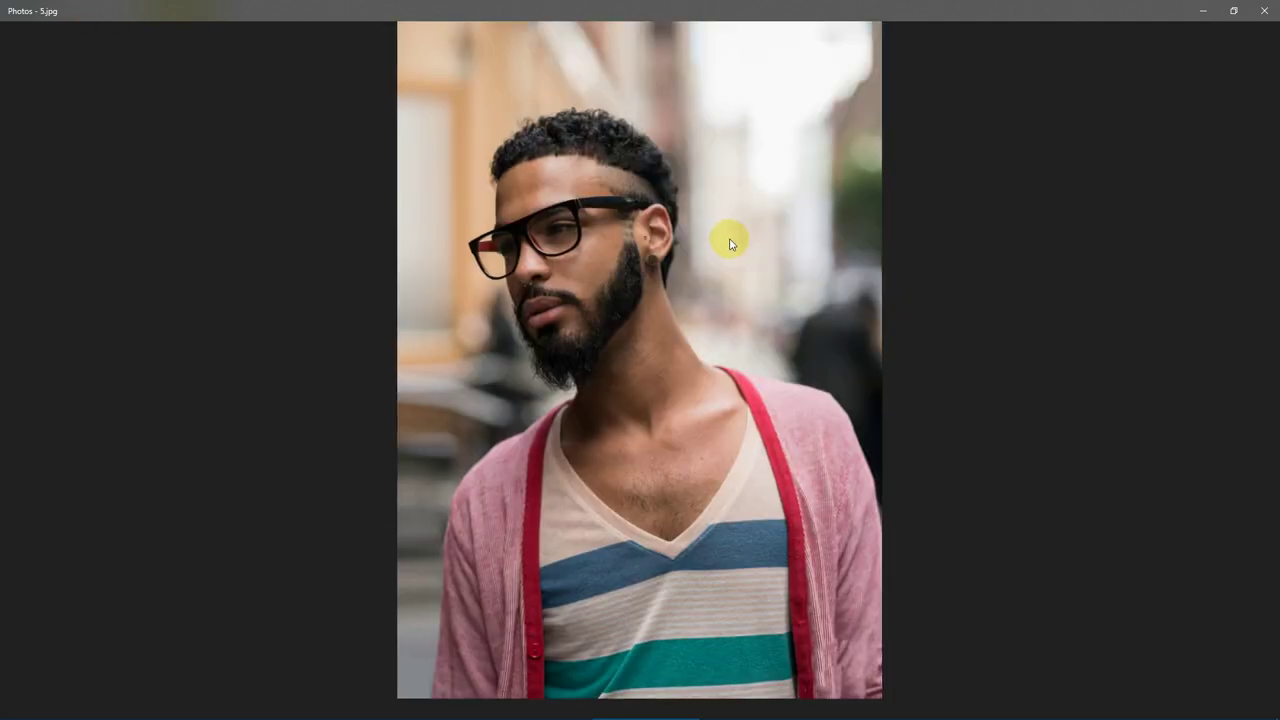
key(Right)
key(Right)
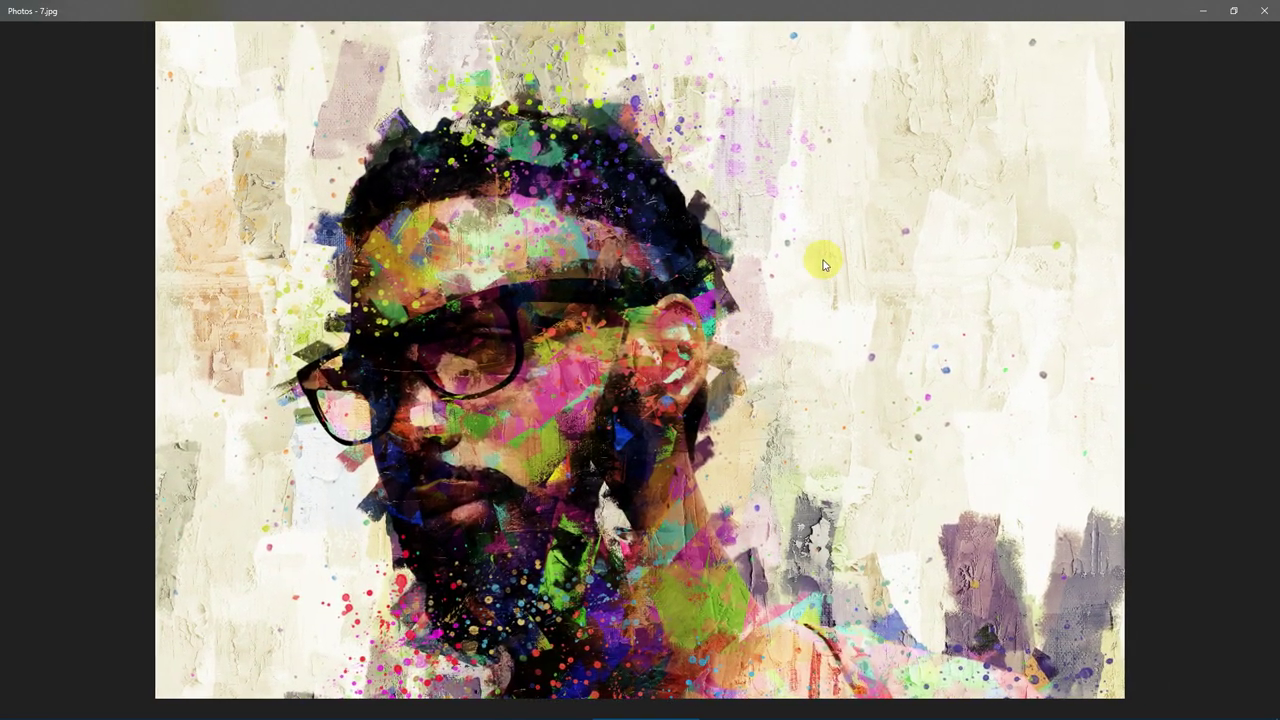
scroll(820, 263, down, 5)
scroll(738, 347, down, 5)
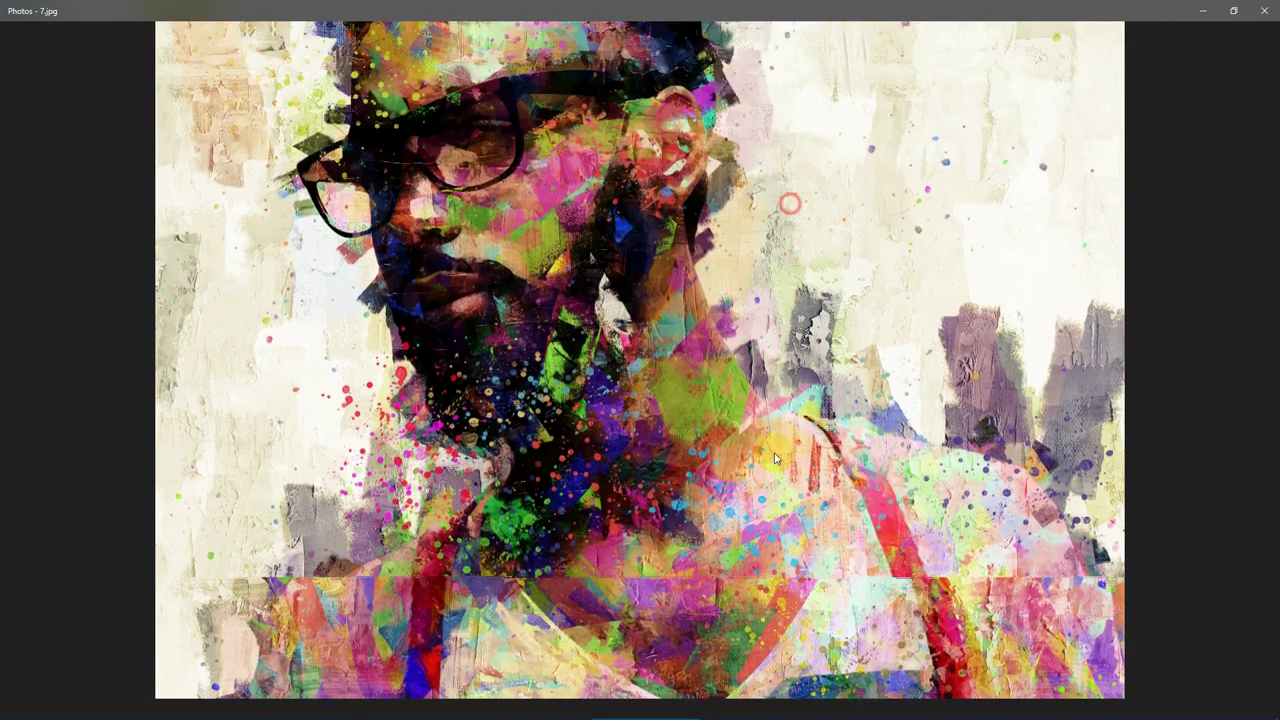
View the woman's portrait 8.jpg and its blue-masked version 9.jpg, and examine the paint texture across artwork 10.jpg up close
key(Right)
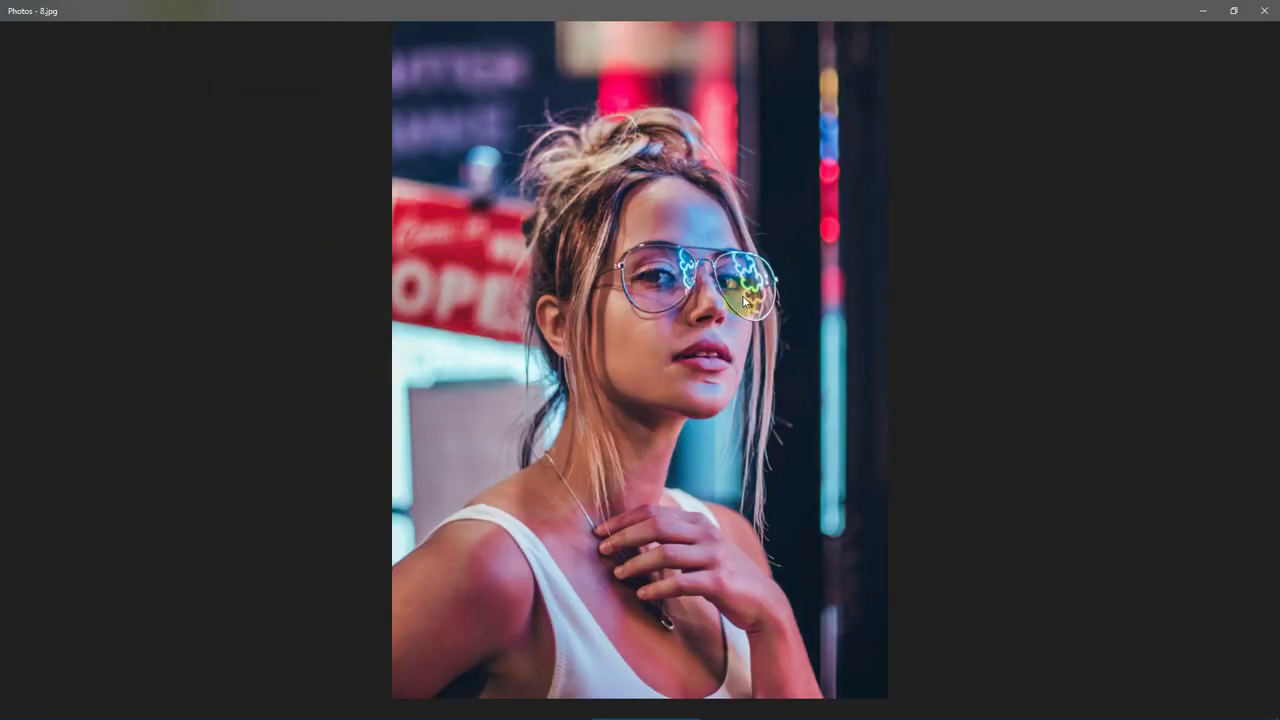
key(Right)
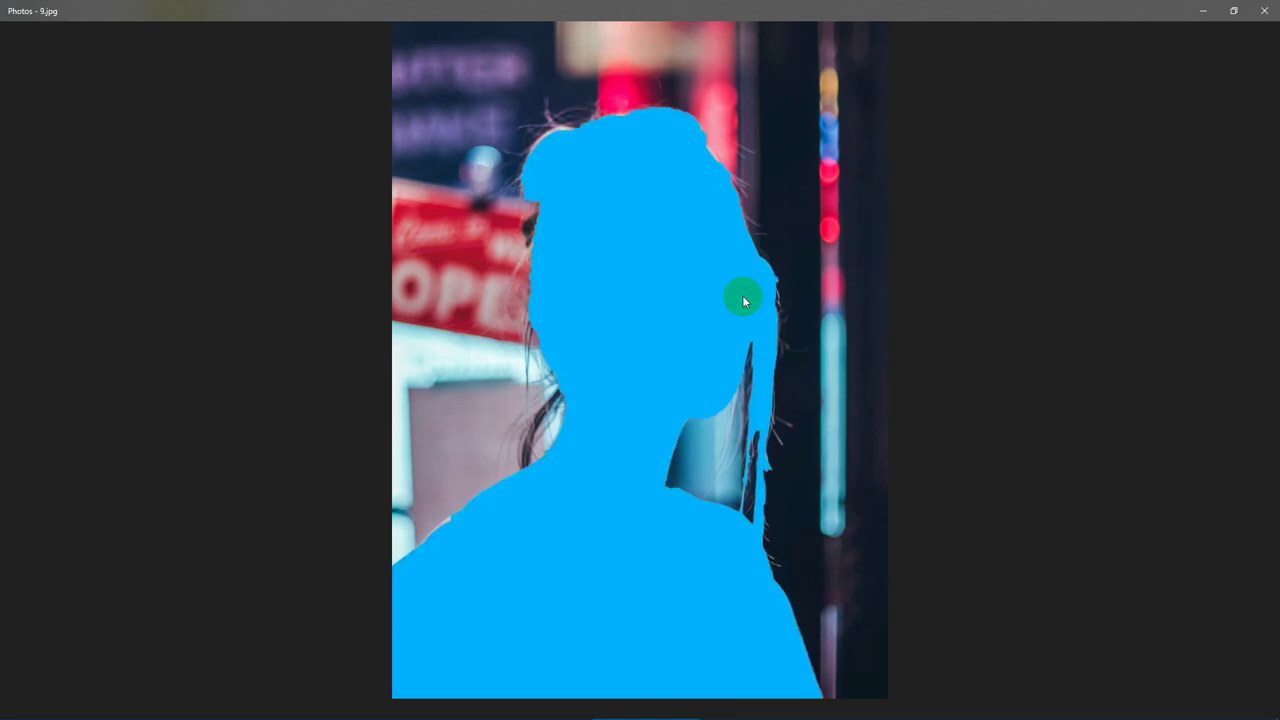
key(Right)
scroll(743, 298, up, 3)
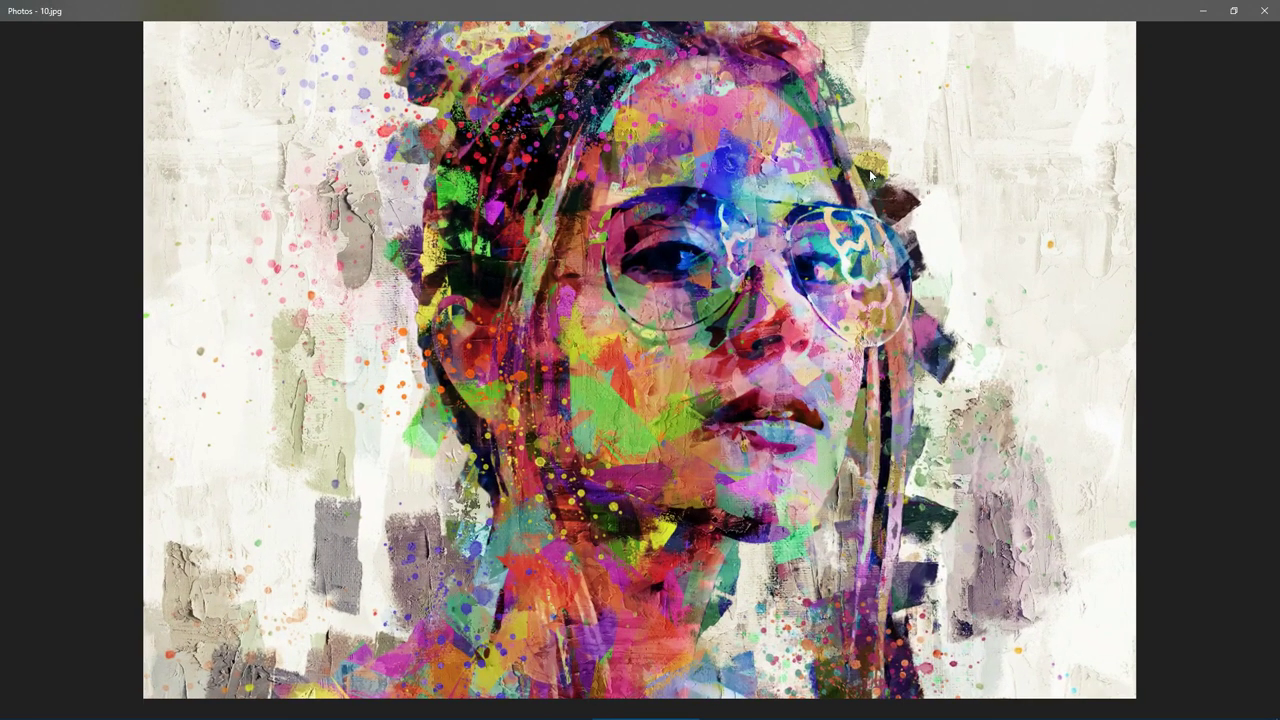
mouse_move(866, 182)
mouse_down()
mouse_move(875, 525)
mouse_move(872, 325)
mouse_up()
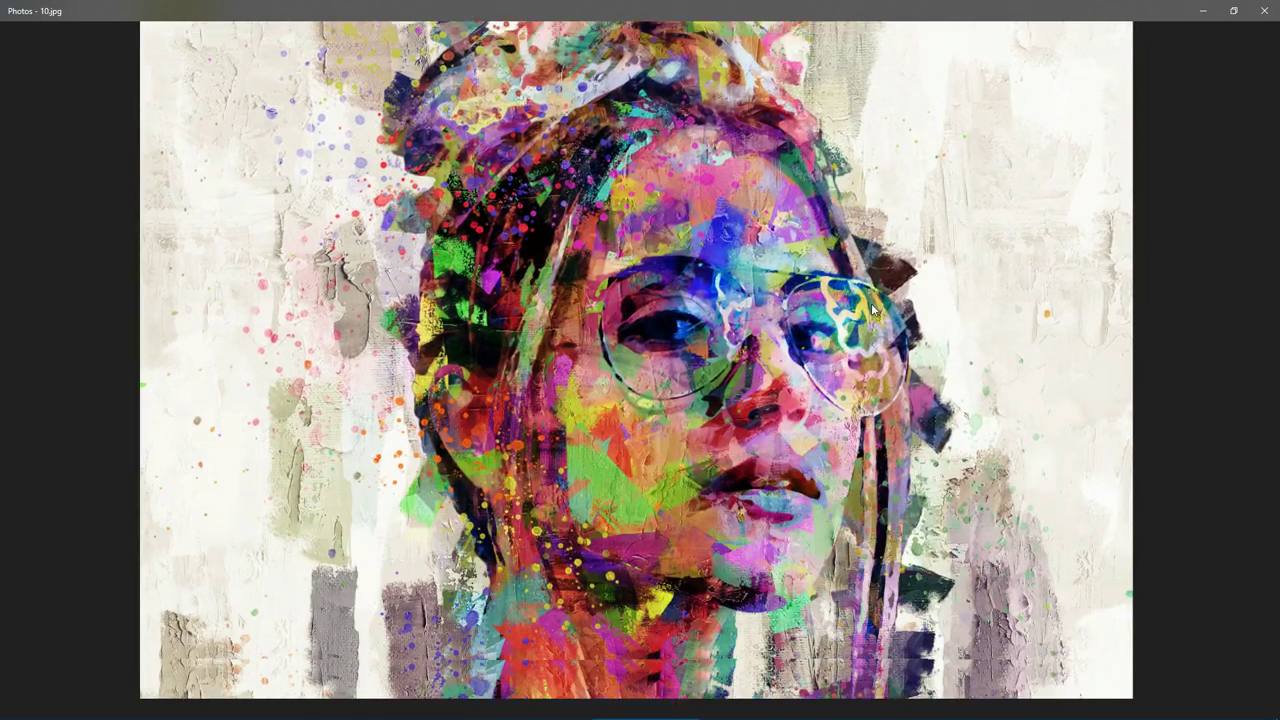
drag(845, 483, 841, 297)
mouse_move(843, 545)
mouse_down()
mouse_move(842, 428)
mouse_move(845, 536)
mouse_up()
drag(933, 163, 935, 371)
double_click(960, 346)
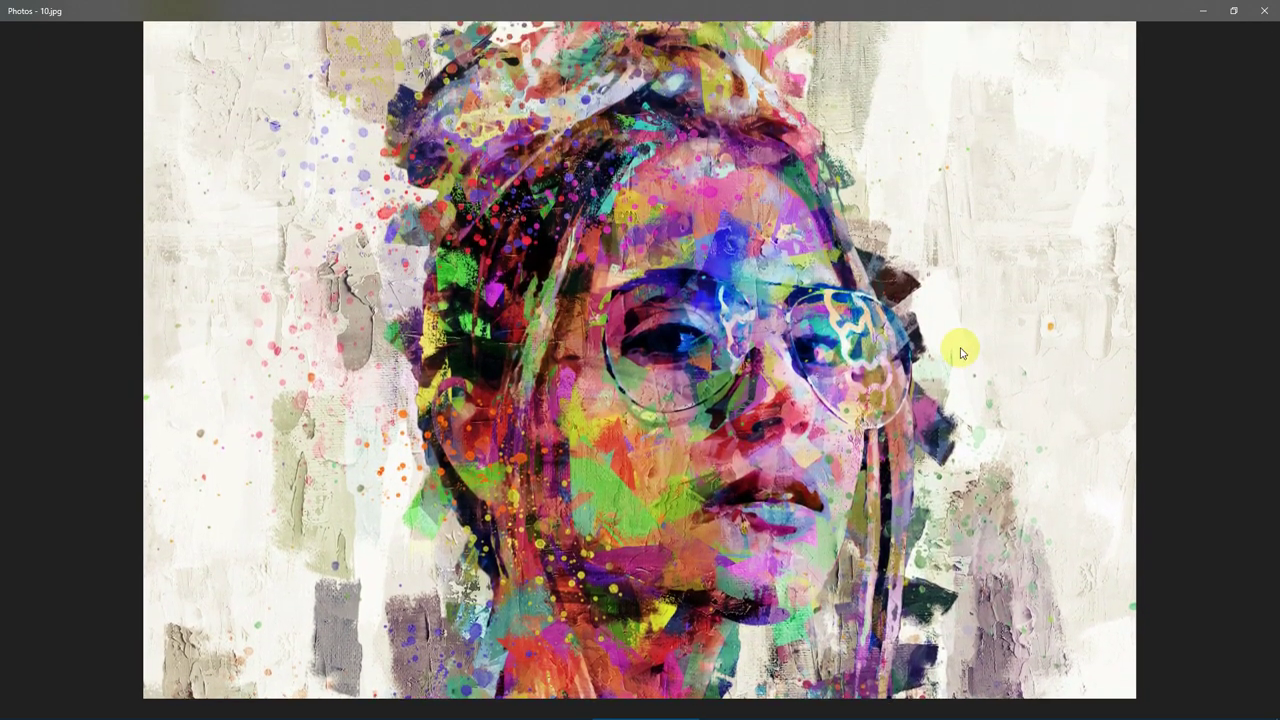
View the red-haired woman's images from 11.jpg to 13.jpg and examine the brush detail of the finished artwork up close
key(Right)
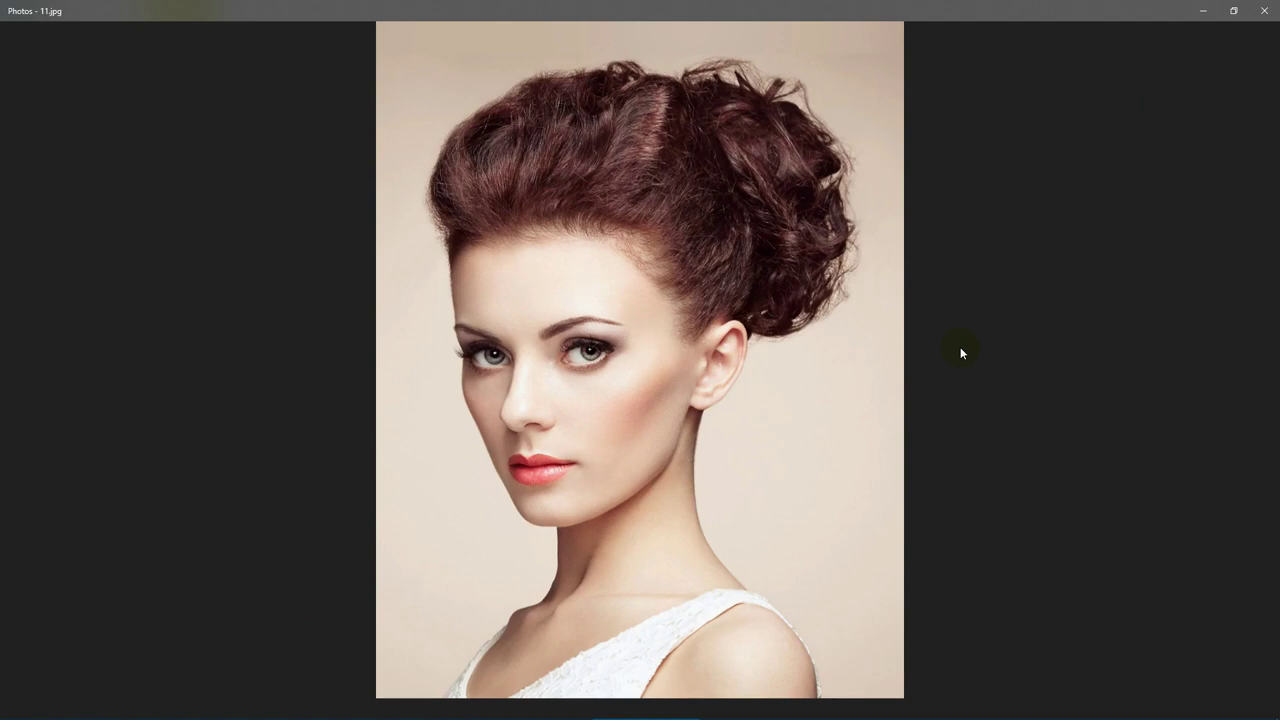
key(Right)
key(Right)
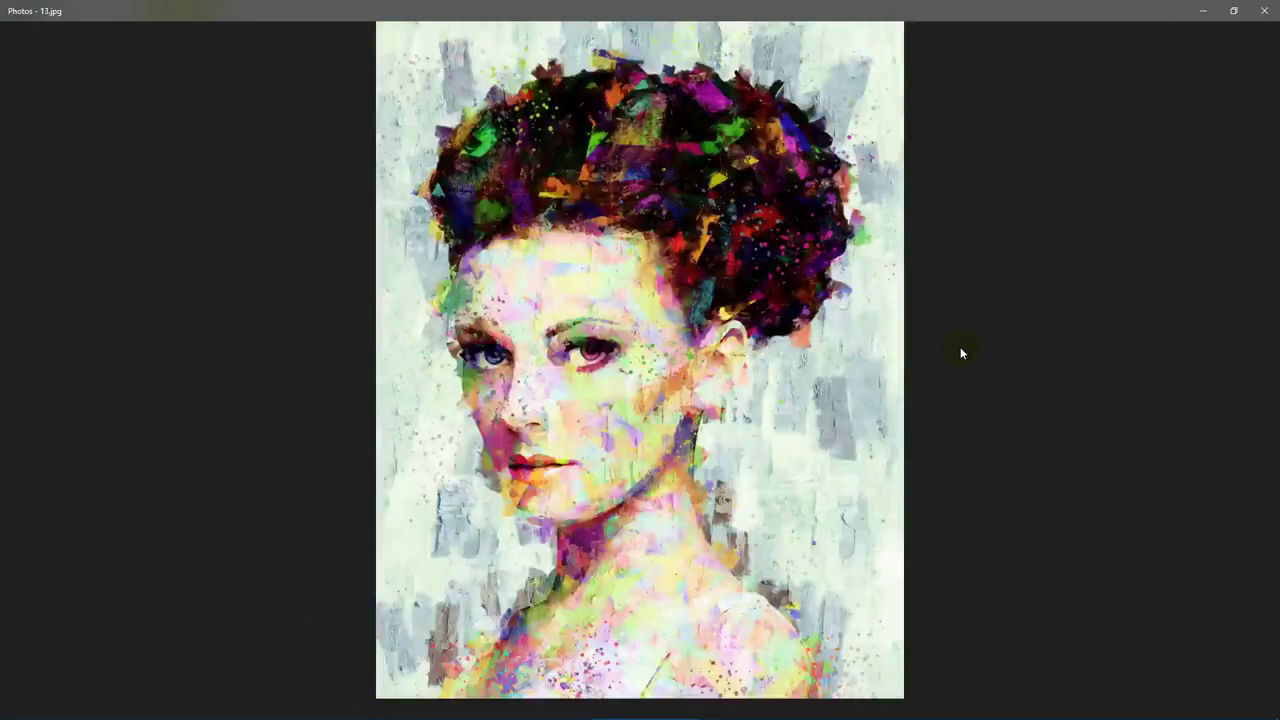
double_click(759, 359)
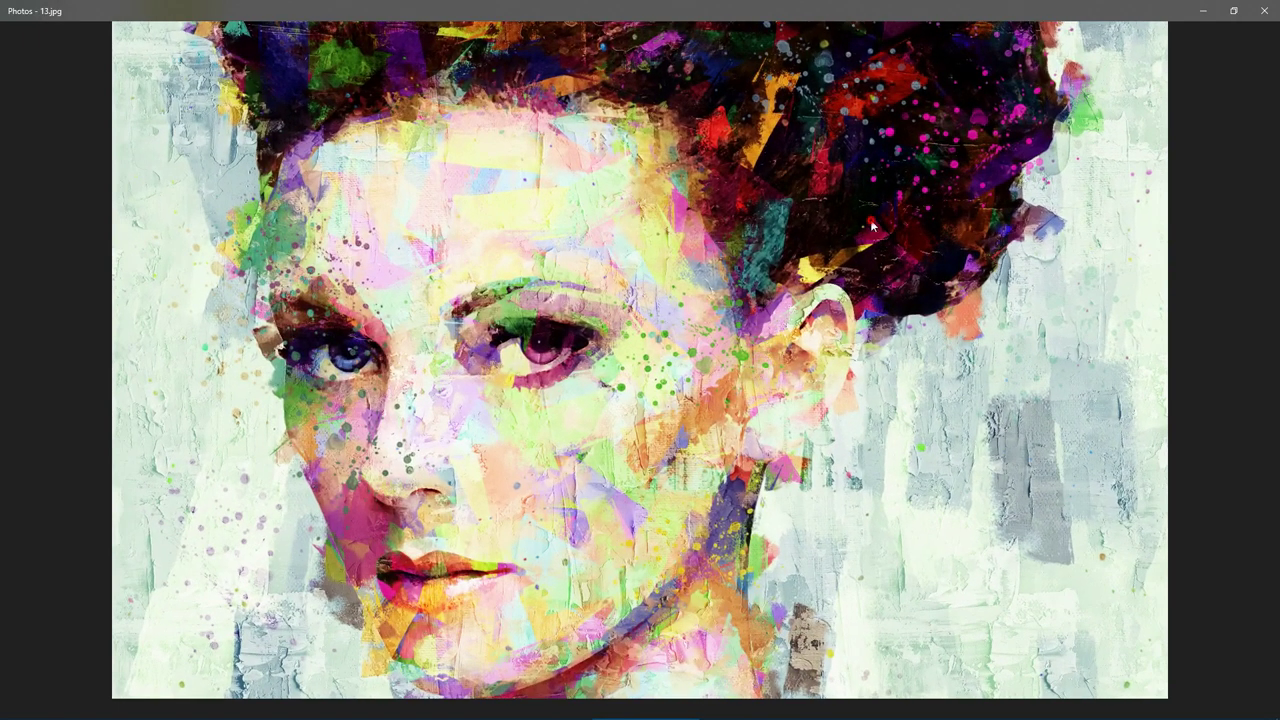
drag(871, 223, 852, 464)
drag(839, 534, 842, 264)
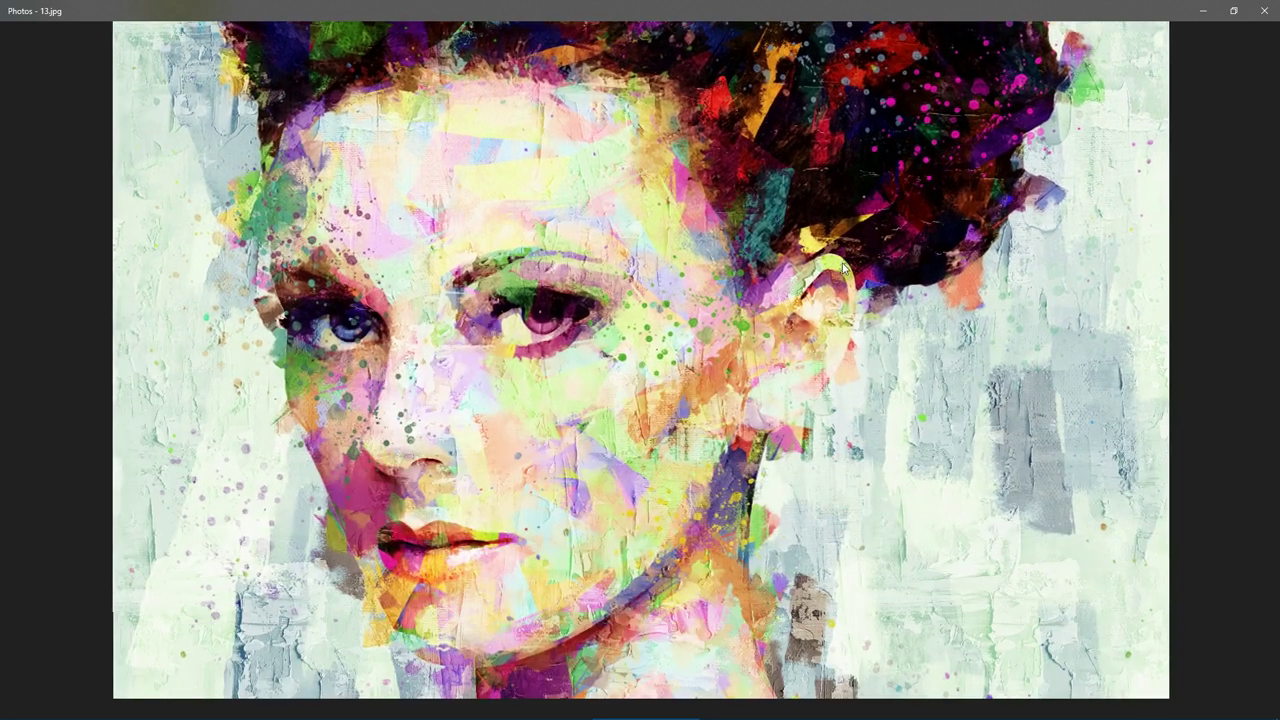
double_click(934, 281)
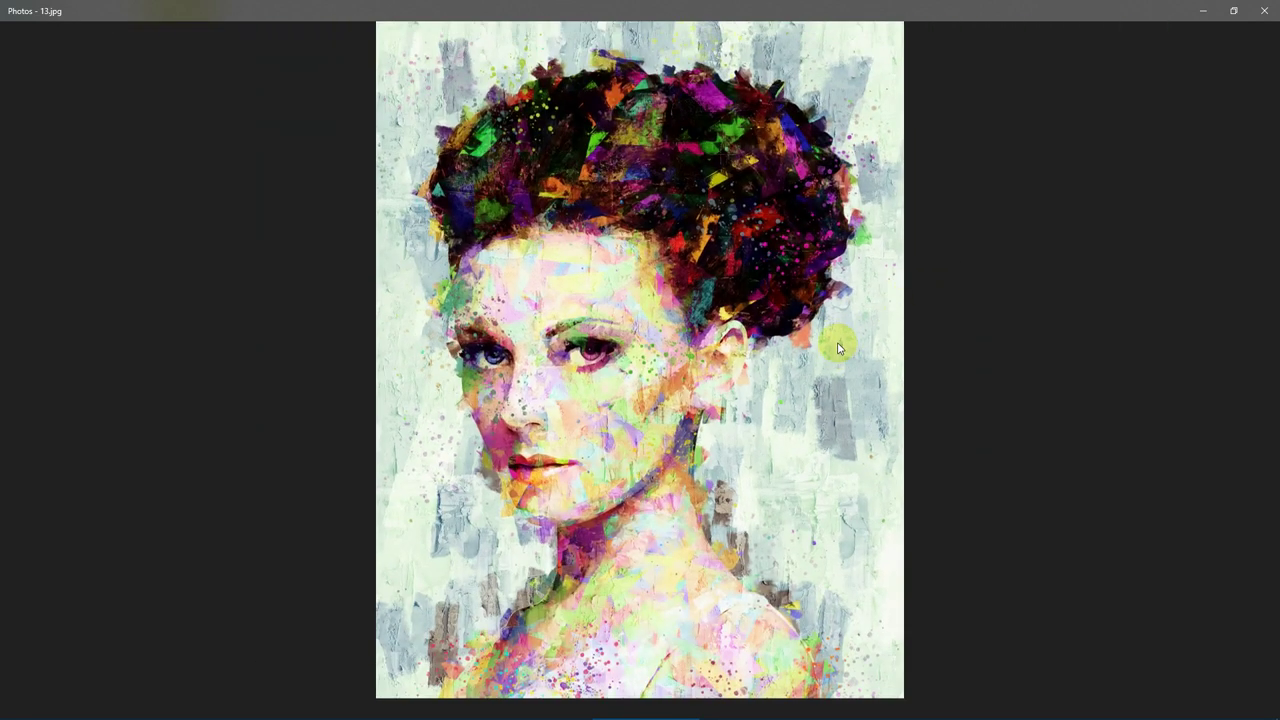
View the old man's images 14.jpg to 16.jpg, examine the finished artwork's hat and face up close, and close the image viewer
key(Right)
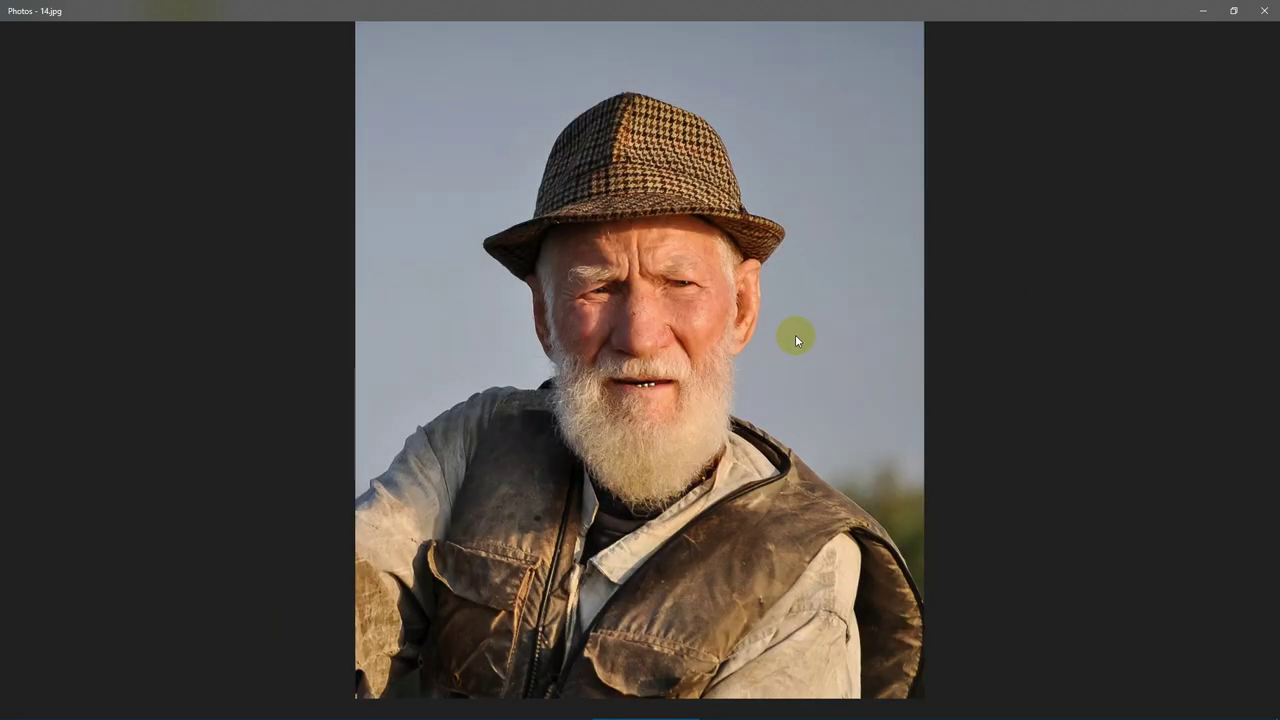
key(Right)
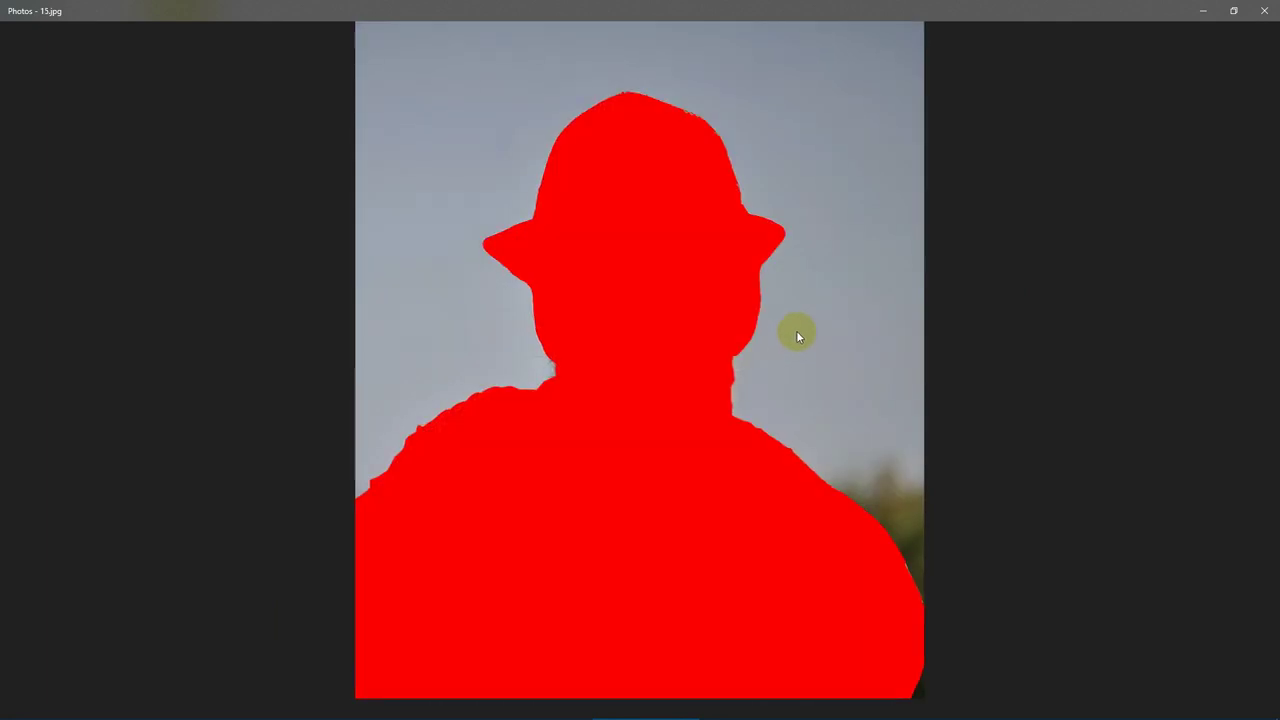
key(Right)
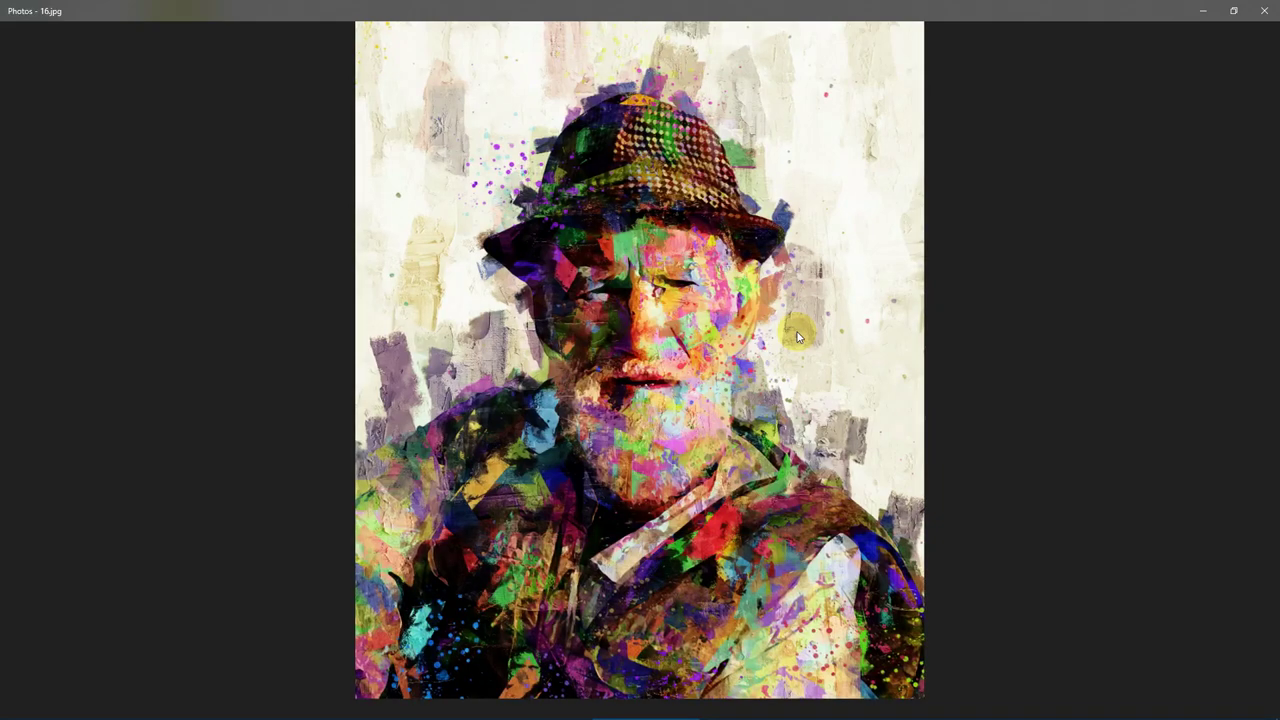
scroll(770, 316, up, 2)
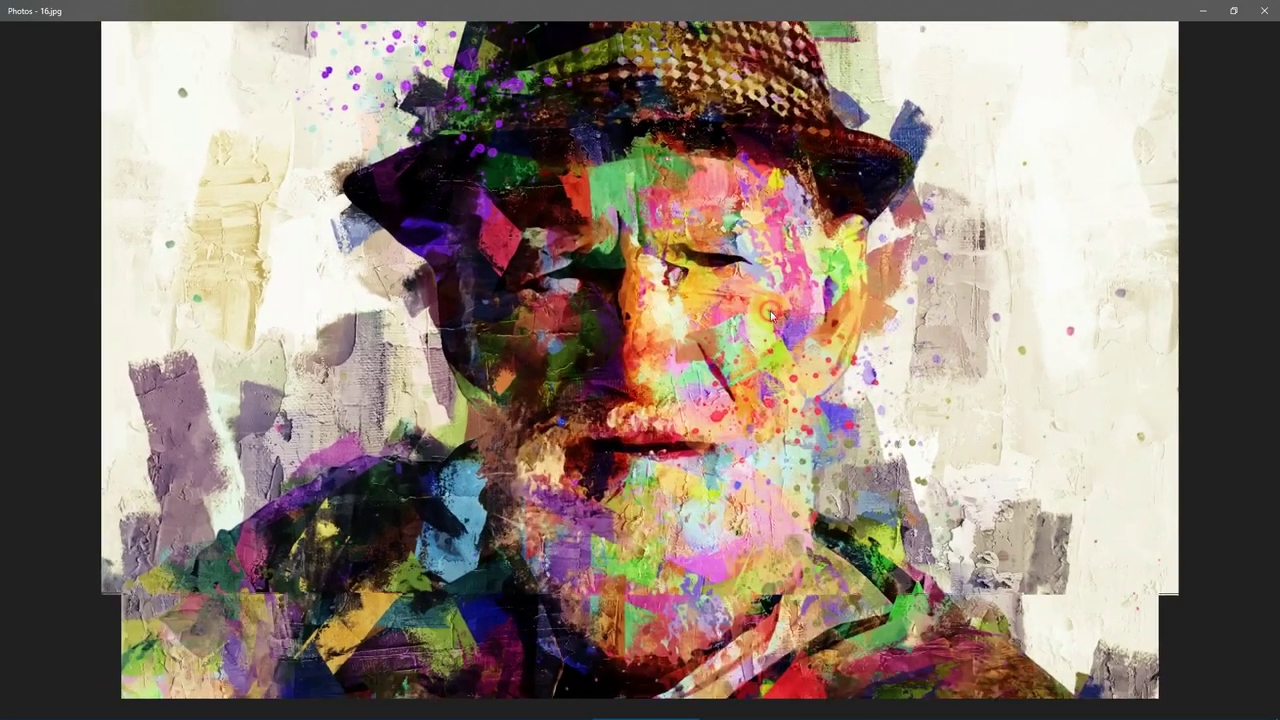
scroll(918, 420, up, 2)
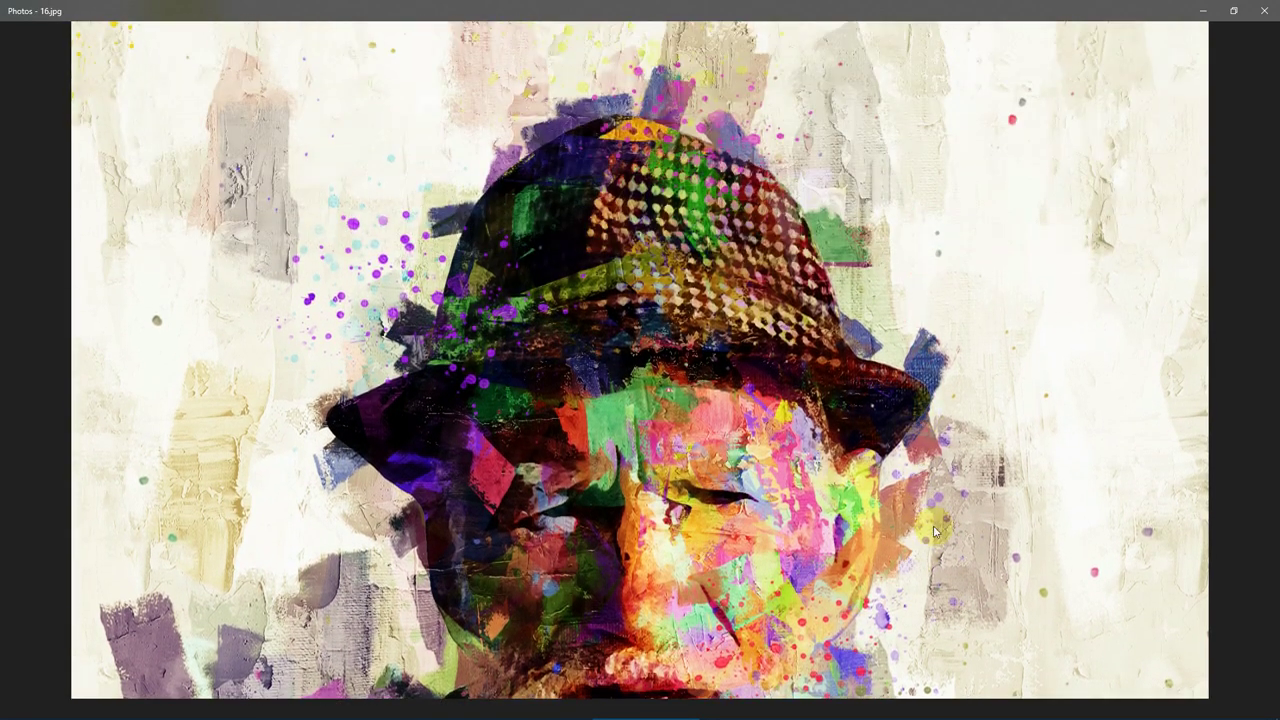
drag(939, 610, 910, 320)
double_click(910, 320)
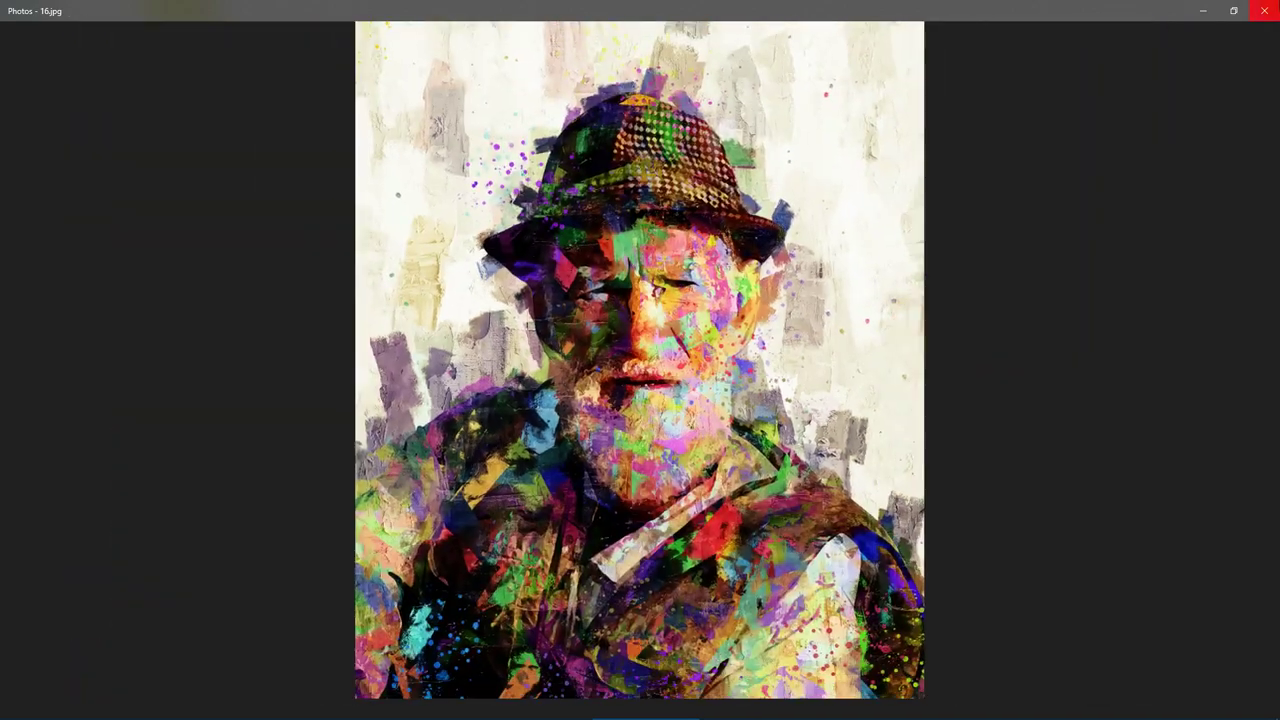
click(1264, 10)
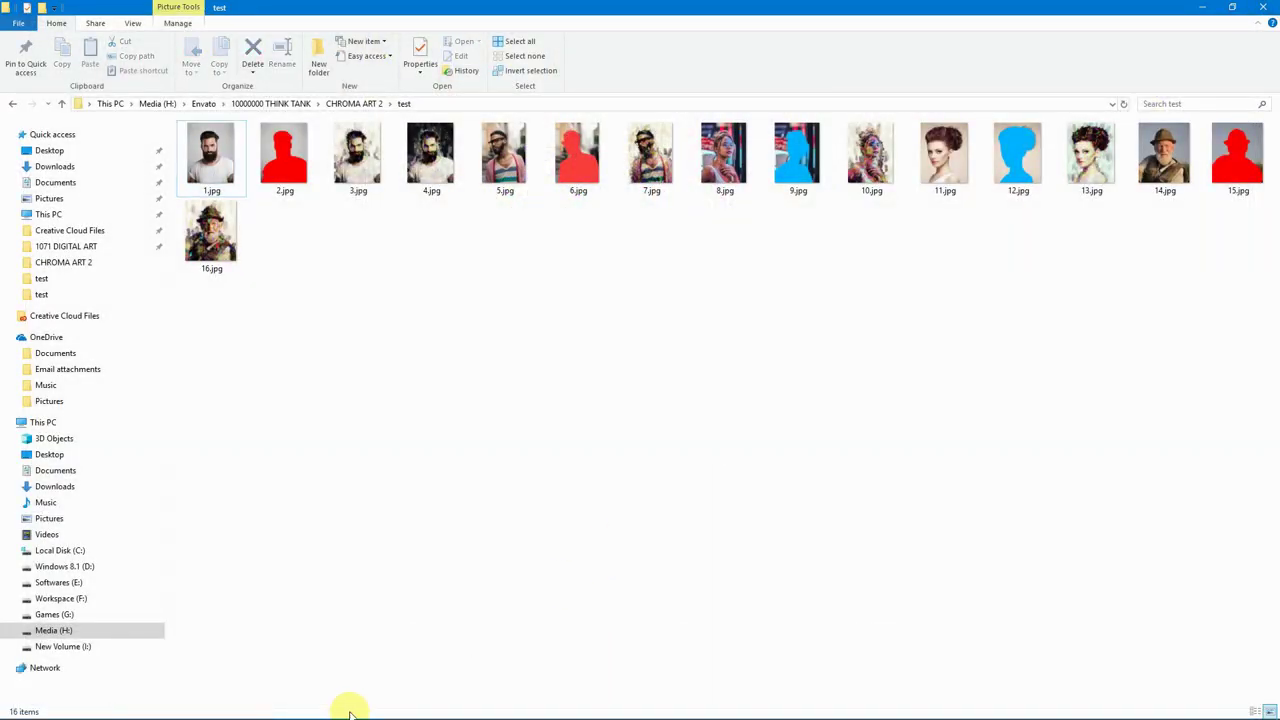
Open the portrait 1.jpg from the test folder in Photoshop
click(425, 708)
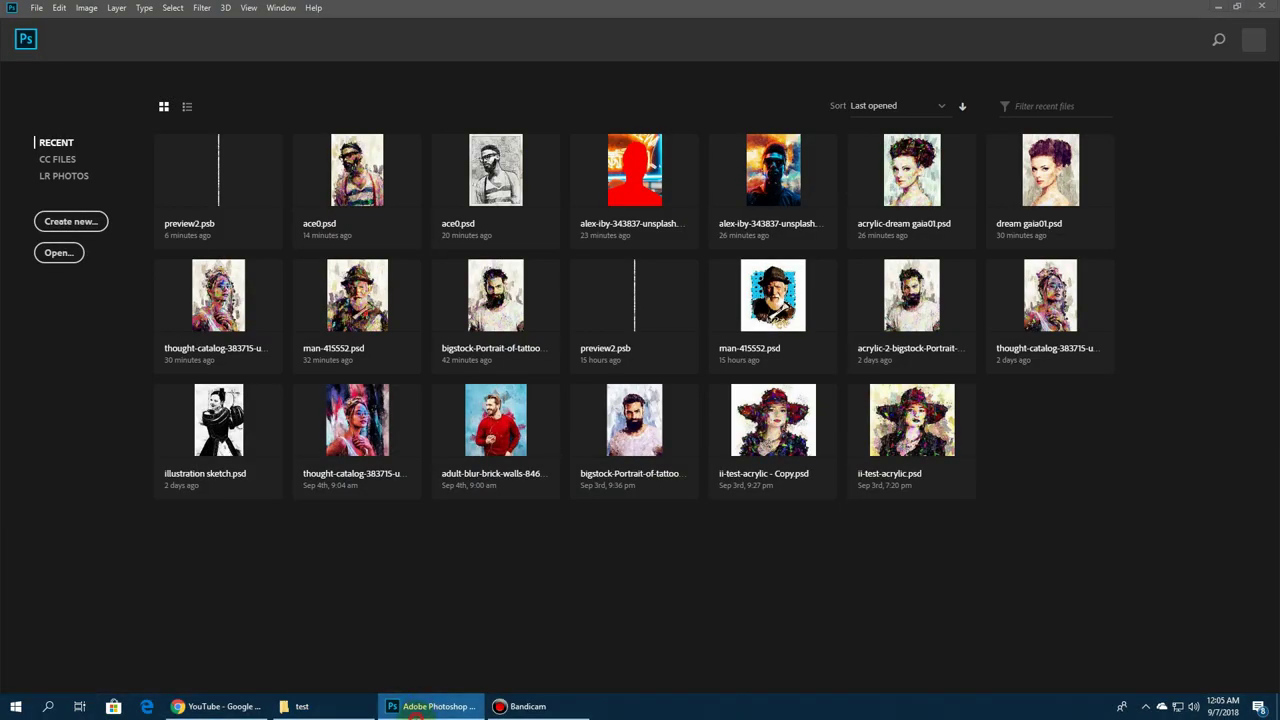
click(408, 712)
click(215, 160)
drag(227, 165, 518, 611)
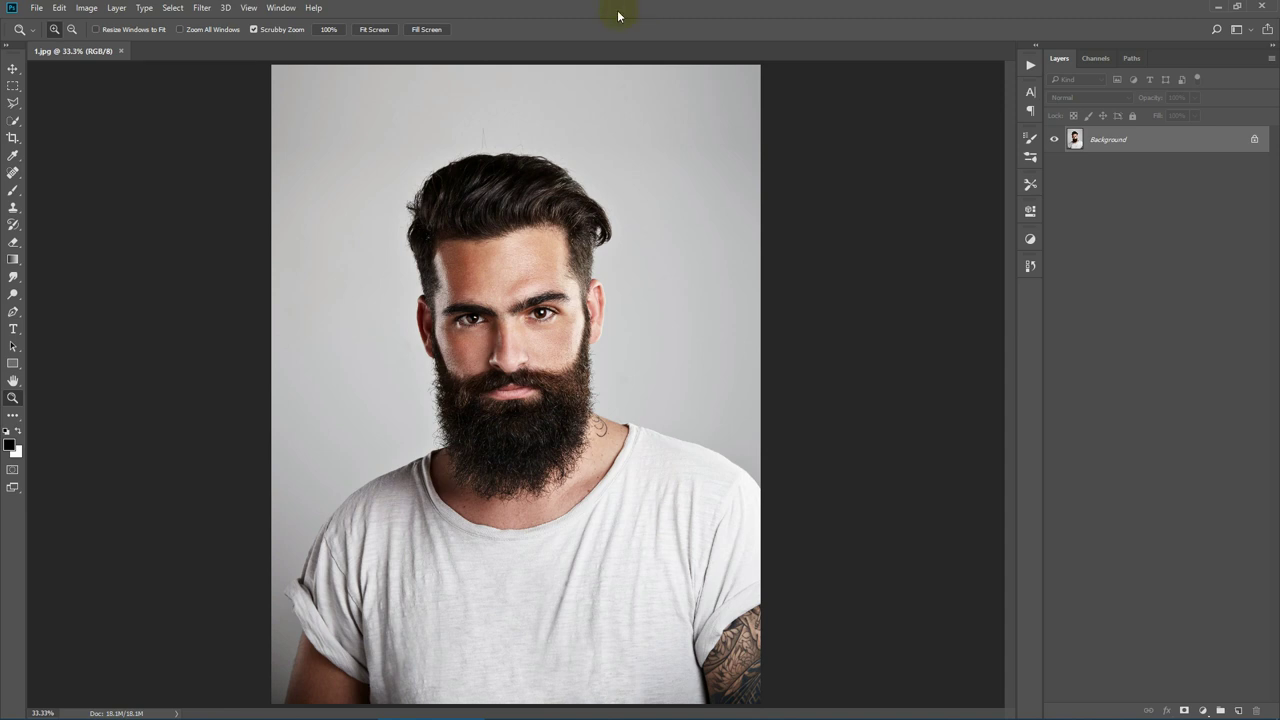
Check the document's colour mode and bit depth per channel
click(88, 8)
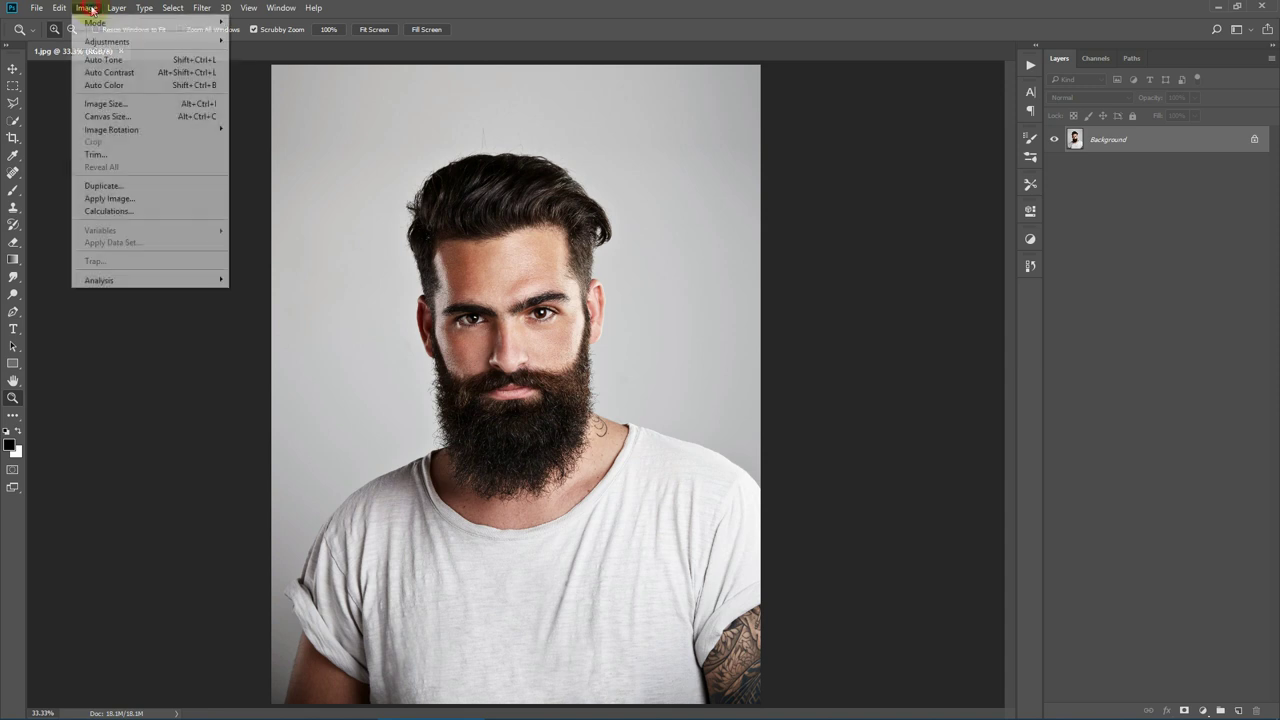
mouse_move(96, 43)
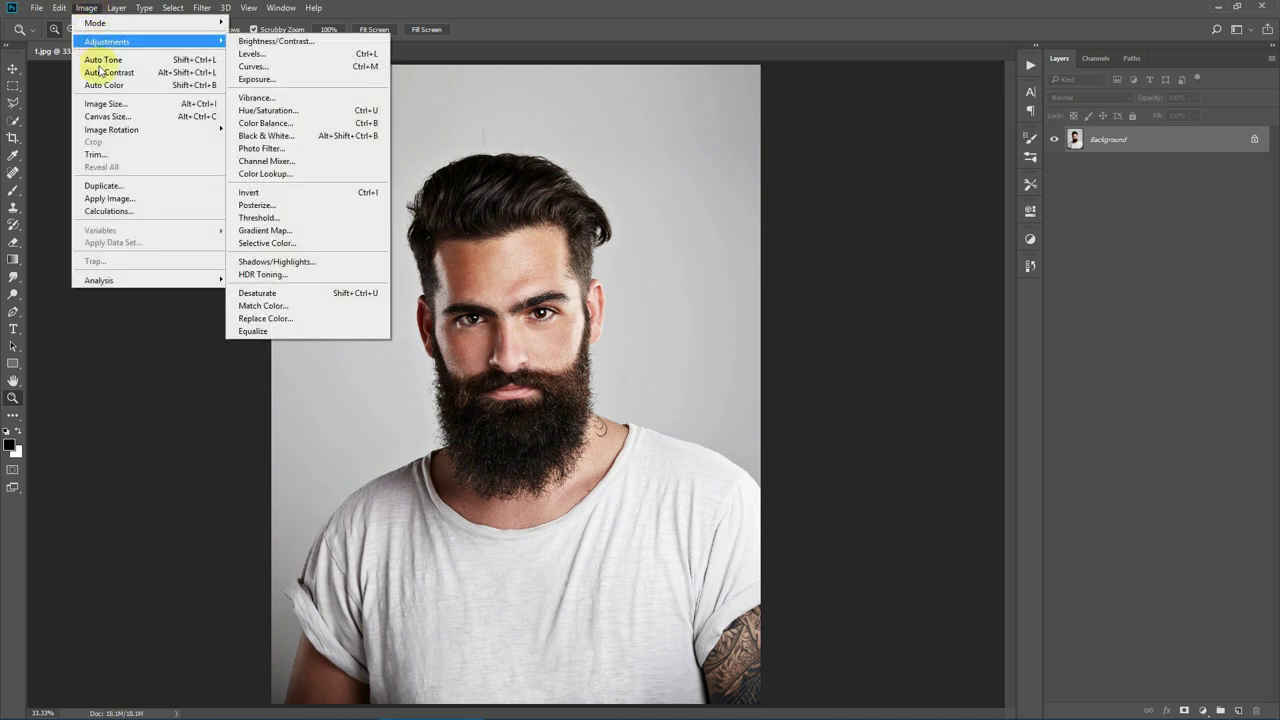
mouse_move(110, 22)
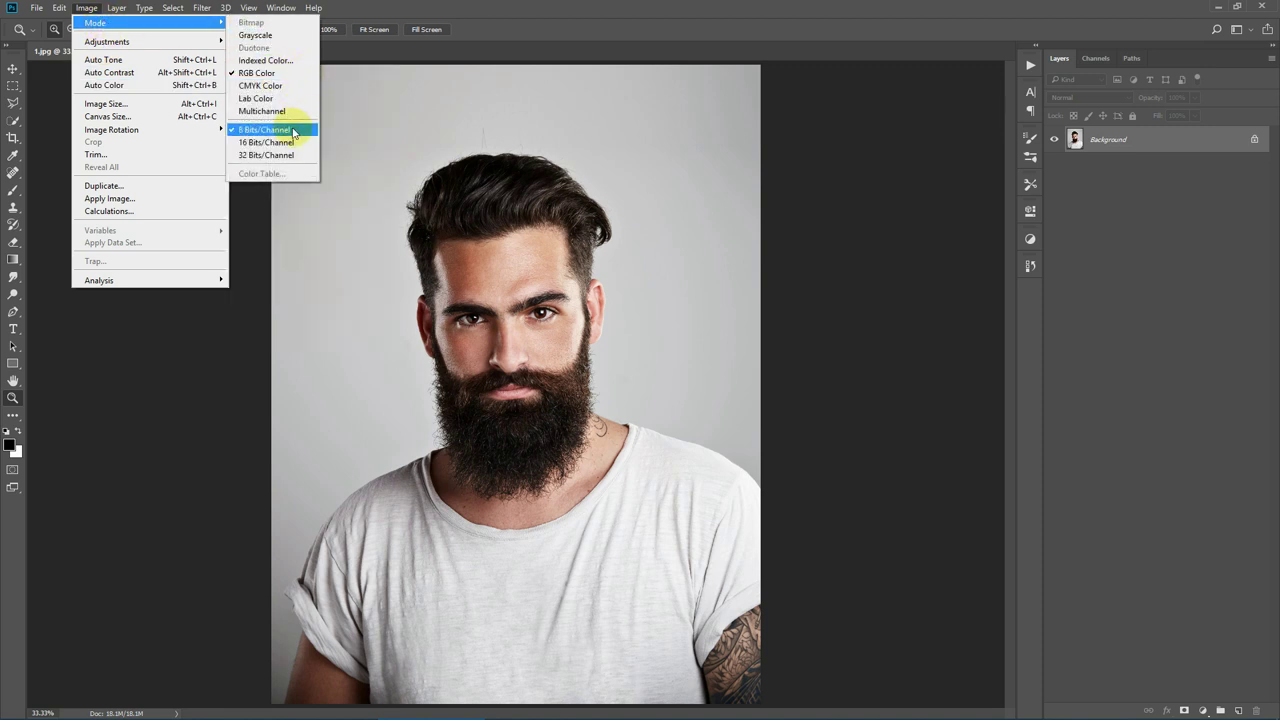
click(481, 7)
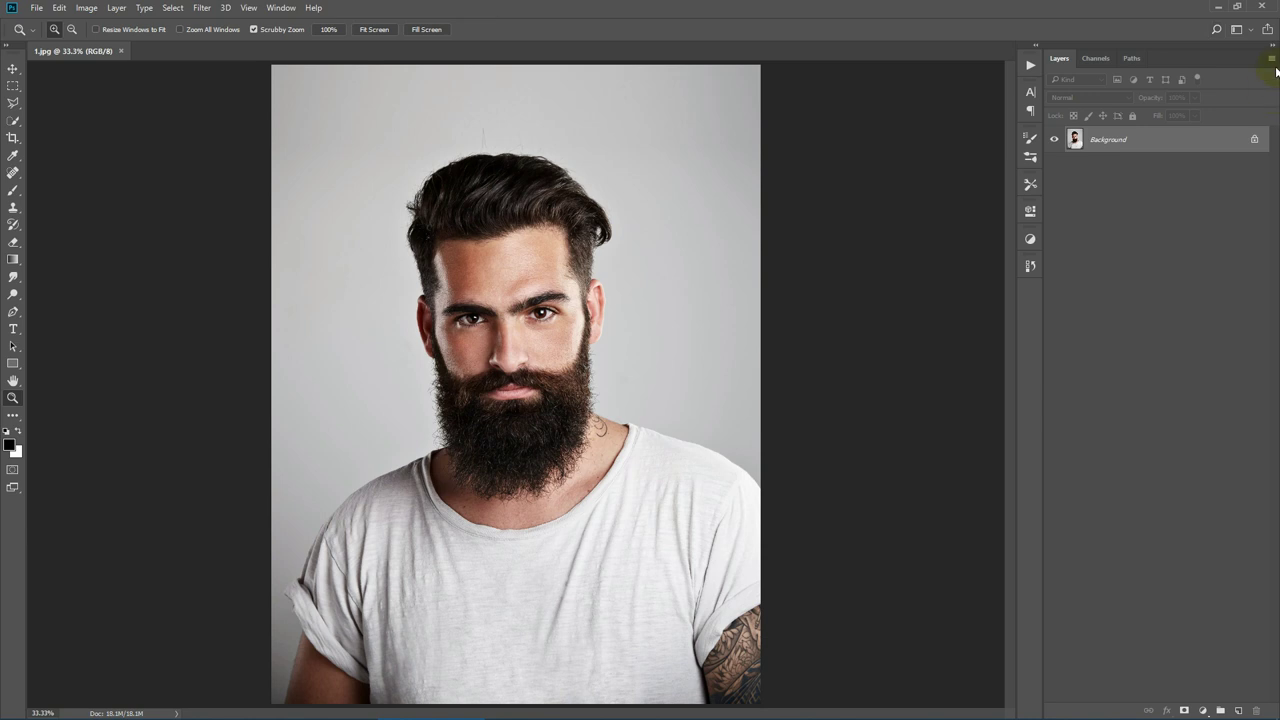
Check the Layers panel options, including the setting that adds "copy" to copied layers and groups, then close them
click(1274, 60)
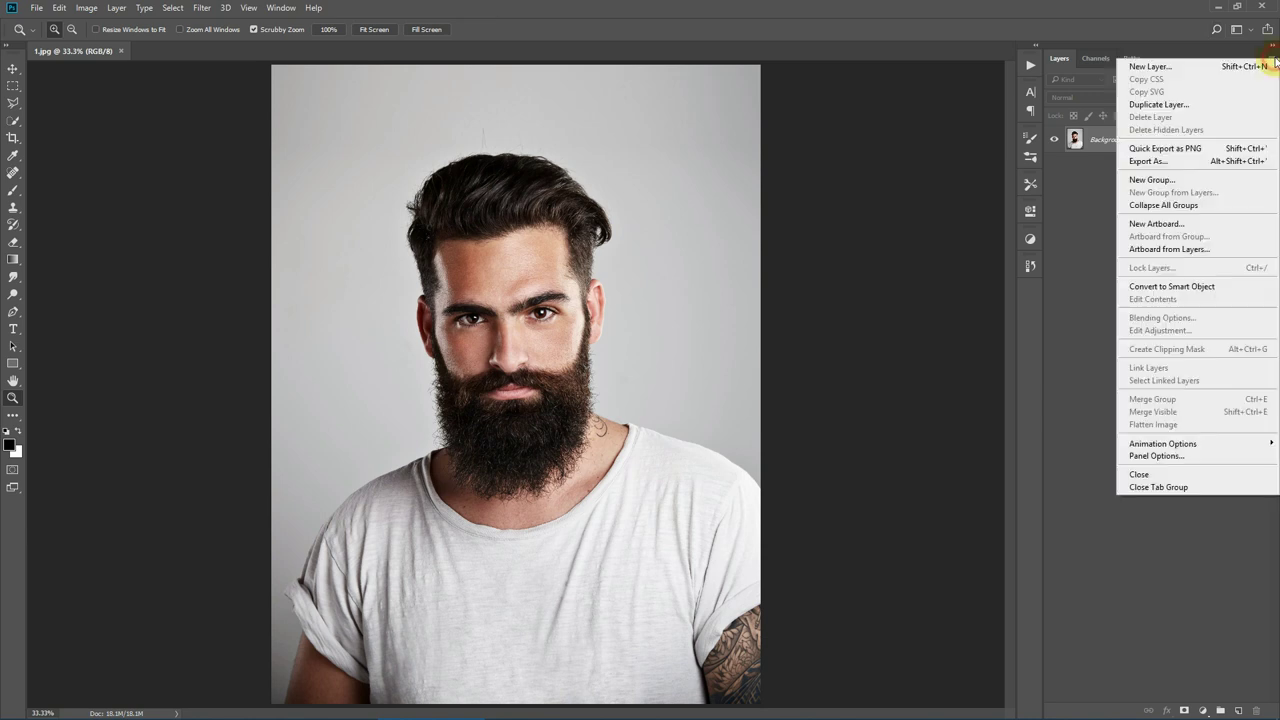
click(1166, 456)
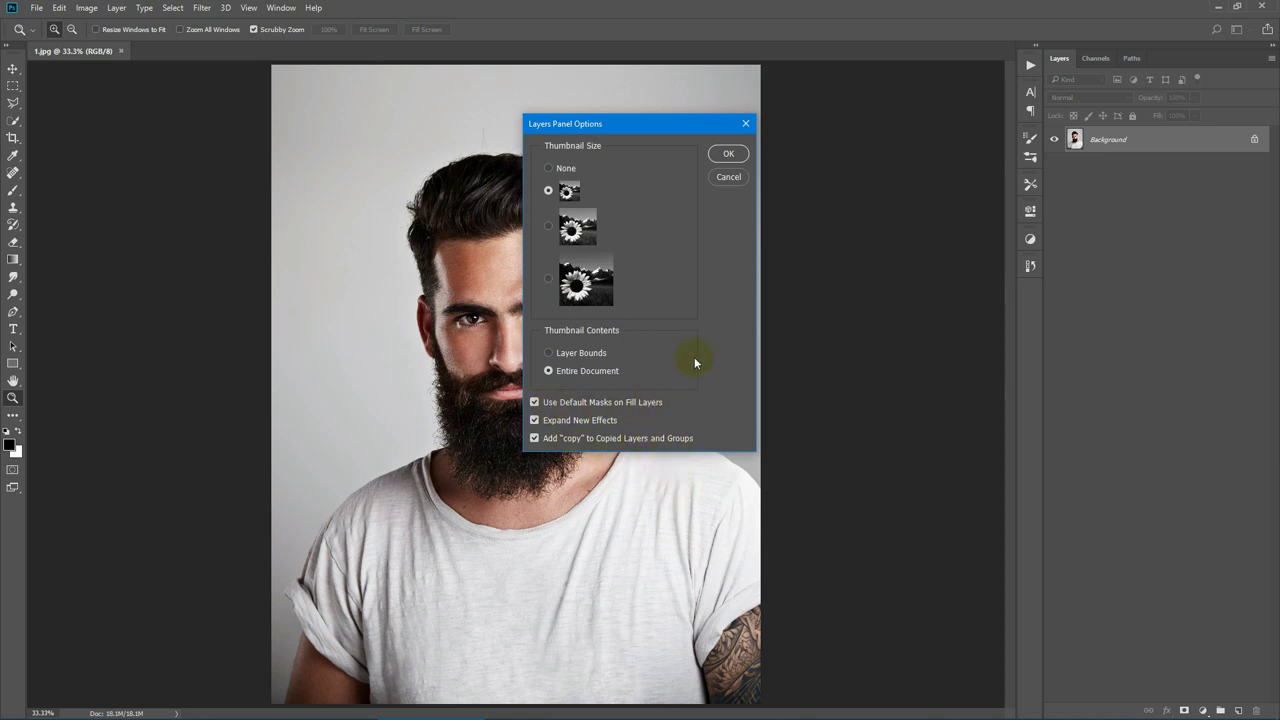
drag(609, 128, 650, 128)
click(786, 123)
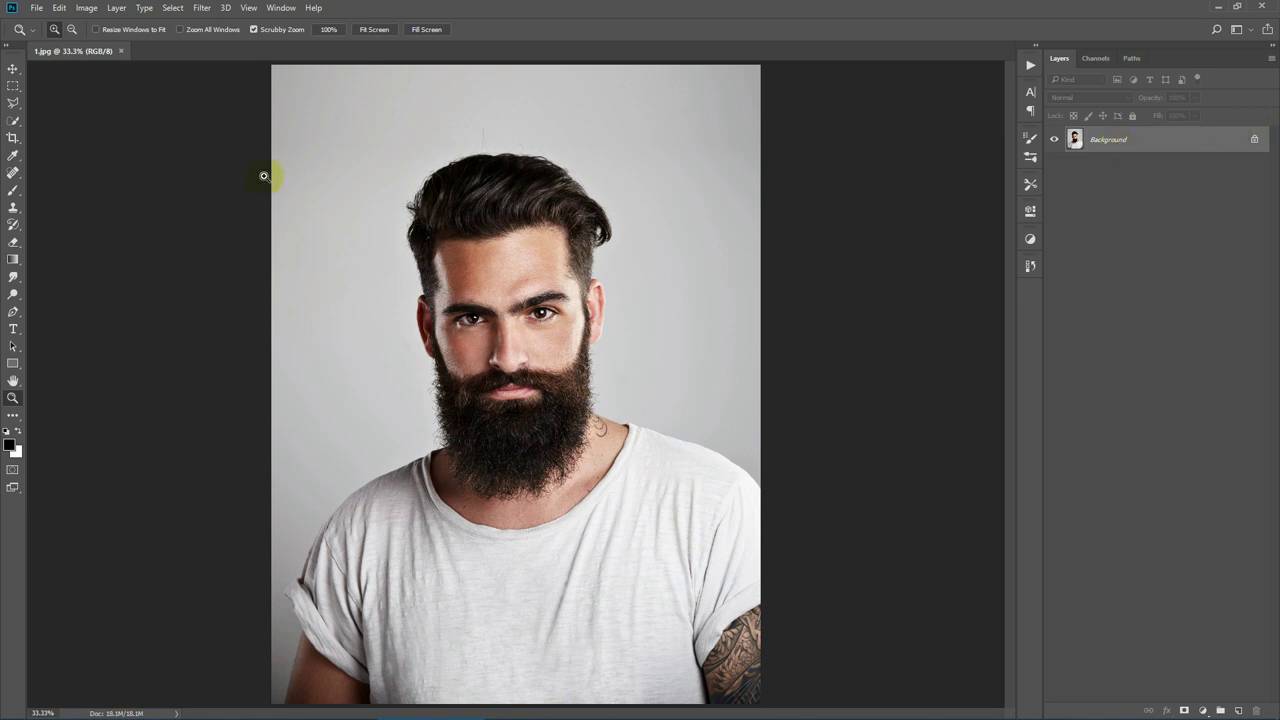
Apply the Crop tool at the full canvas extent to turn the Background into a regular layer, then switch to the Rectangular Marquee tool
click(13, 138)
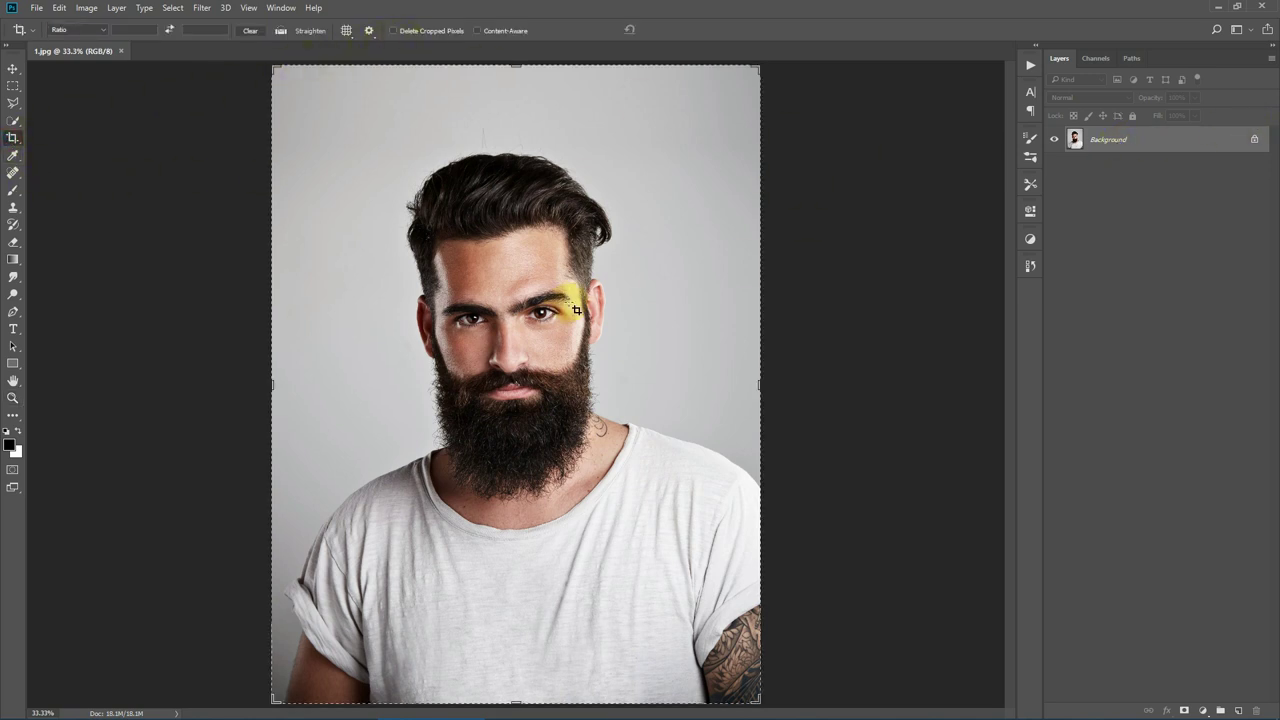
click(538, 320)
click(543, 323)
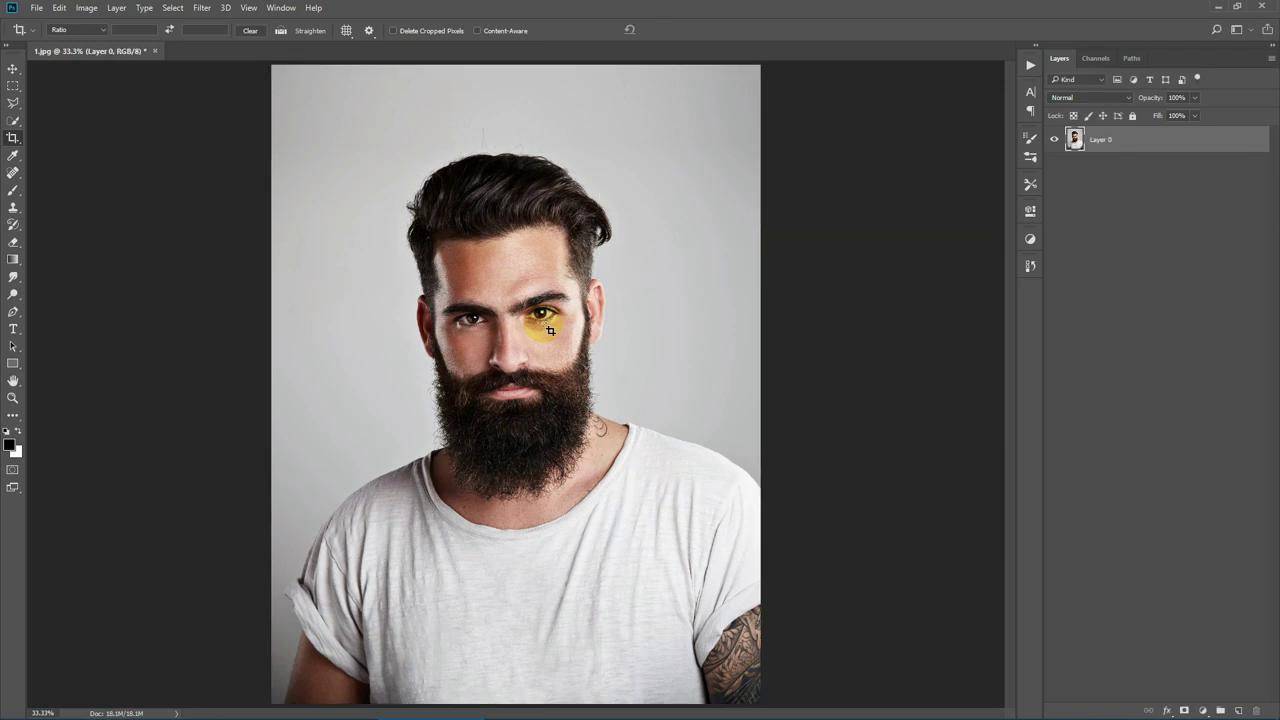
click(13, 87)
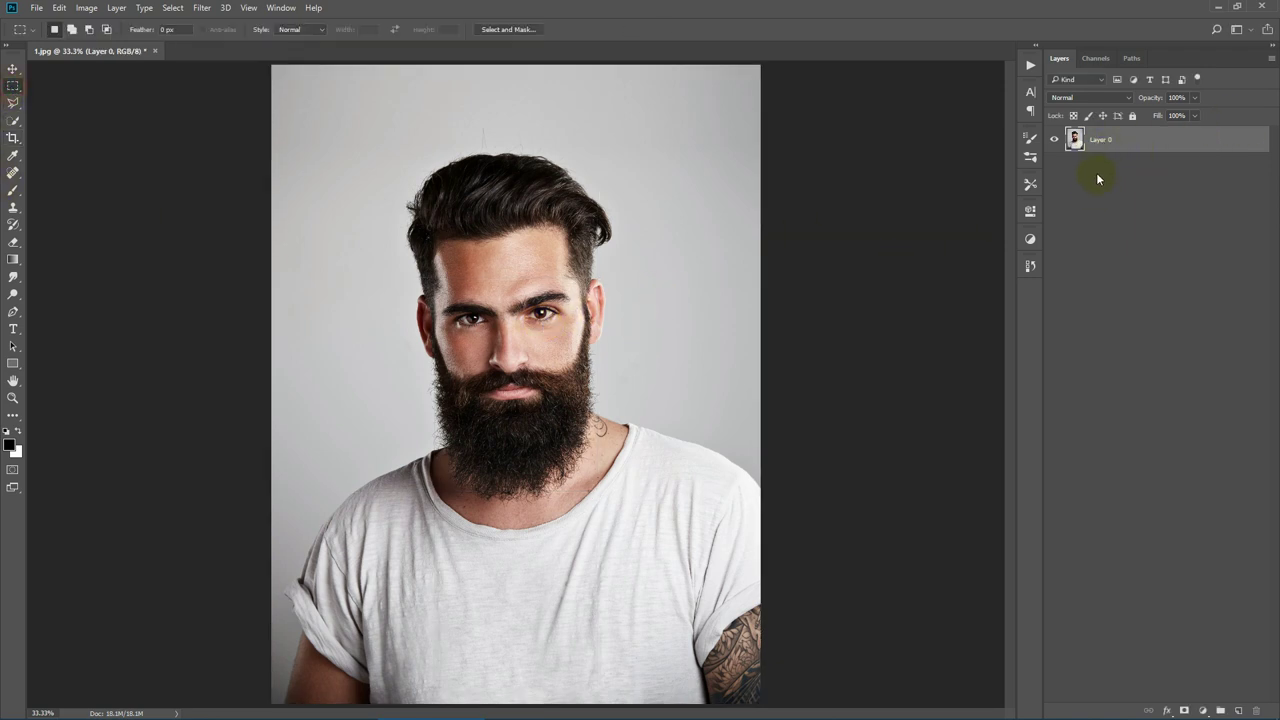
Convert Layer 0 back into a Background layer
click(116, 8)
click(116, 8)
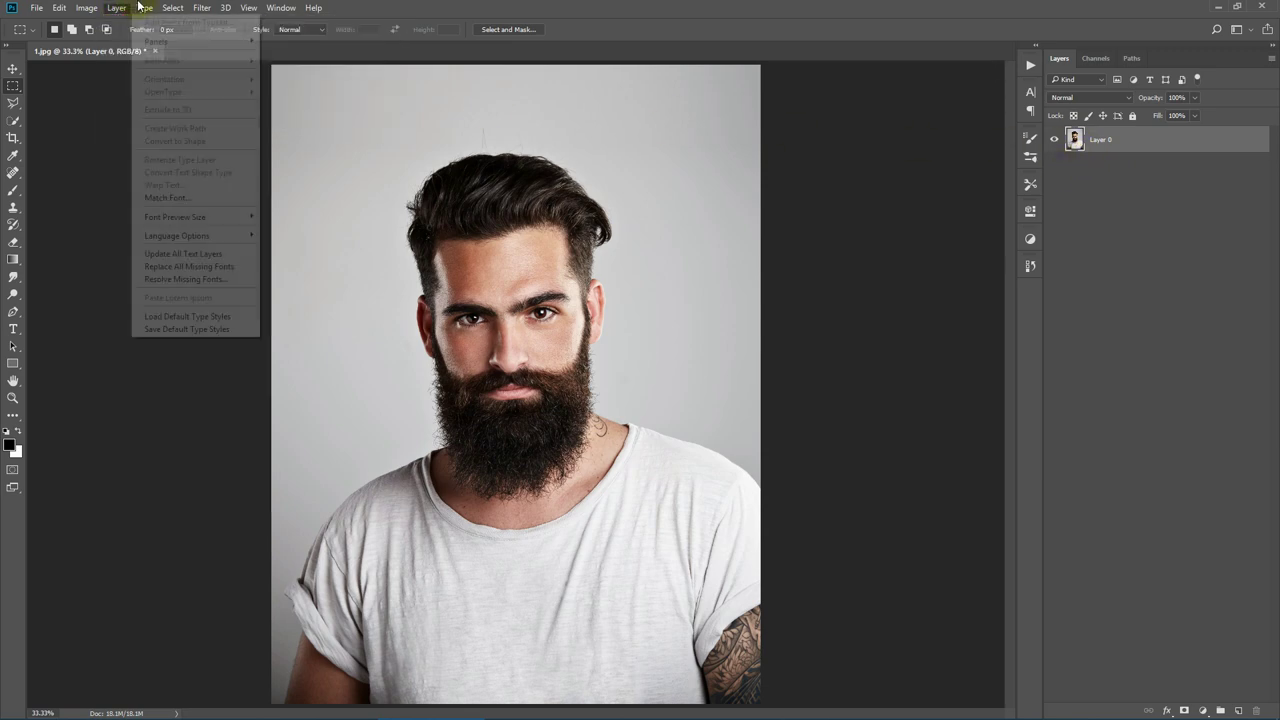
click(116, 8)
mouse_move(237, 20)
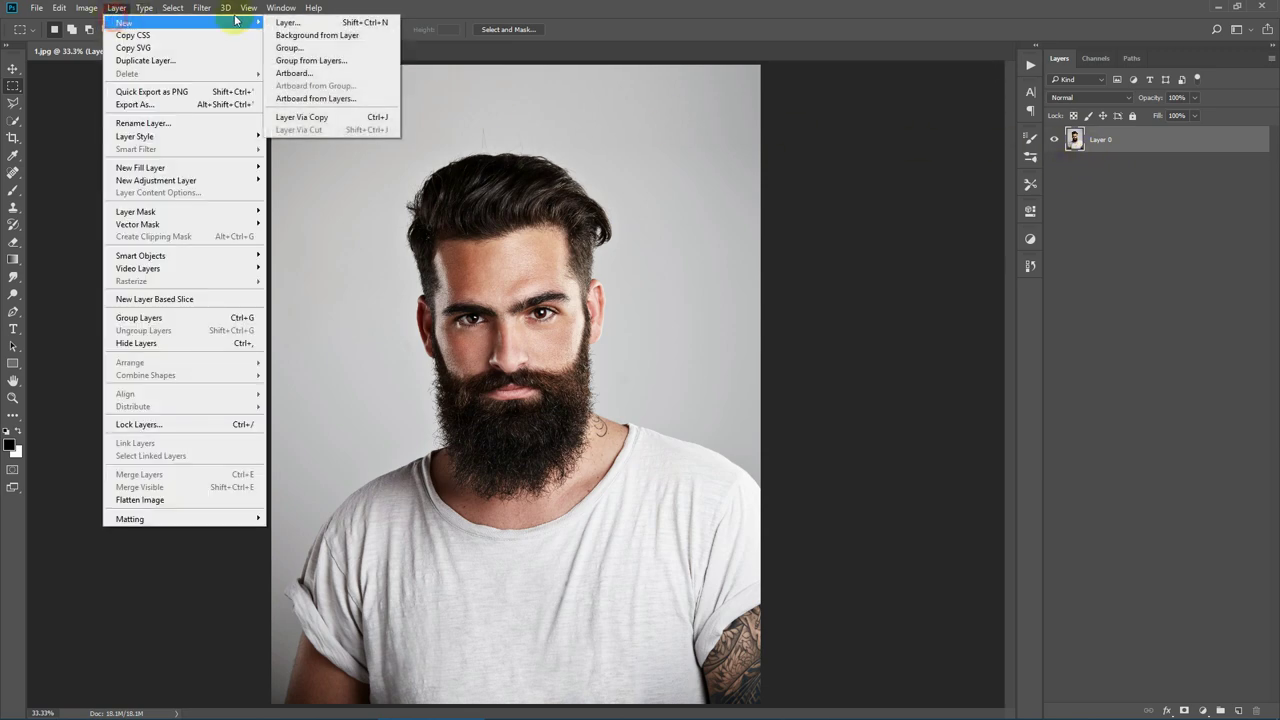
click(320, 35)
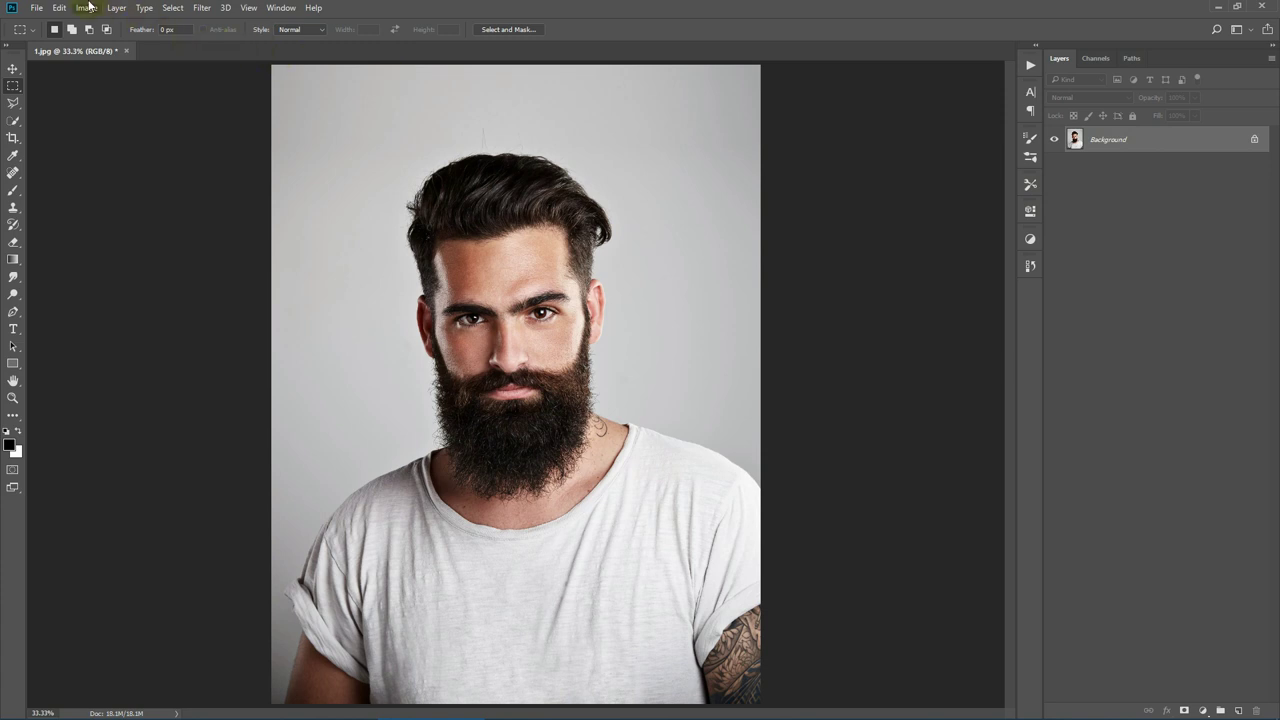
Check the portrait's pixel dimensions and resolution in Image Size without changing them
click(87, 7)
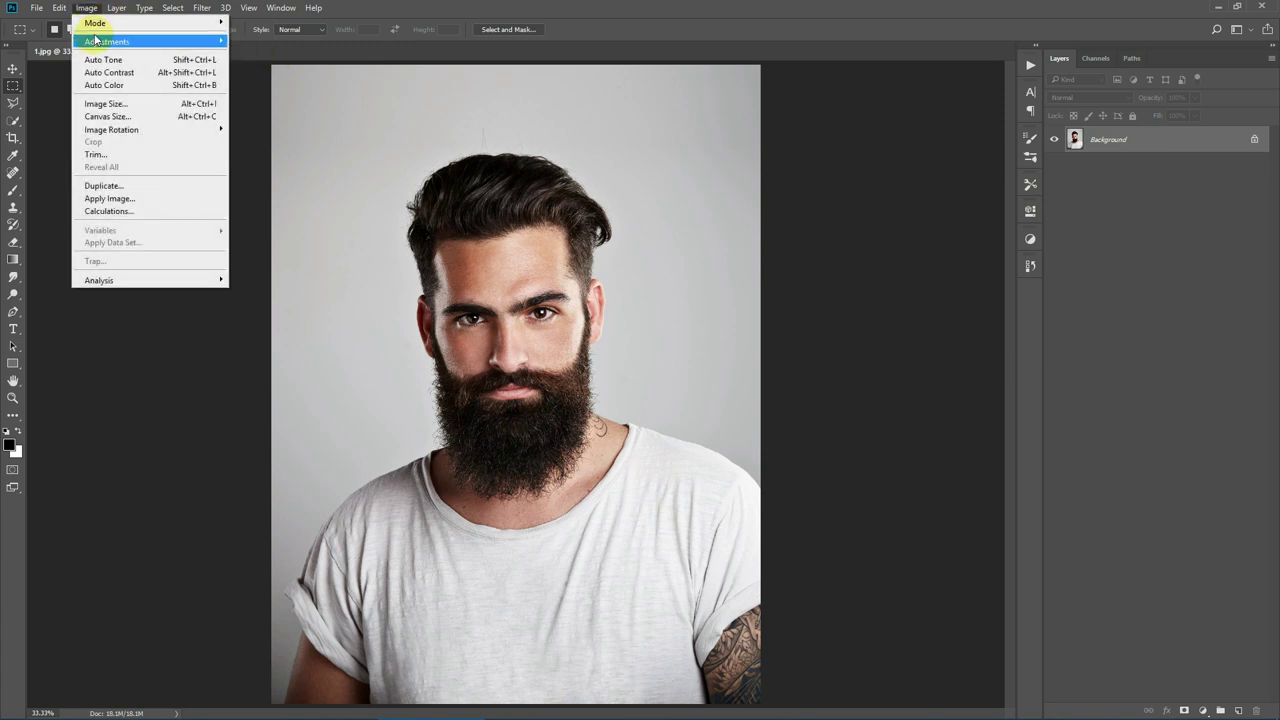
click(104, 103)
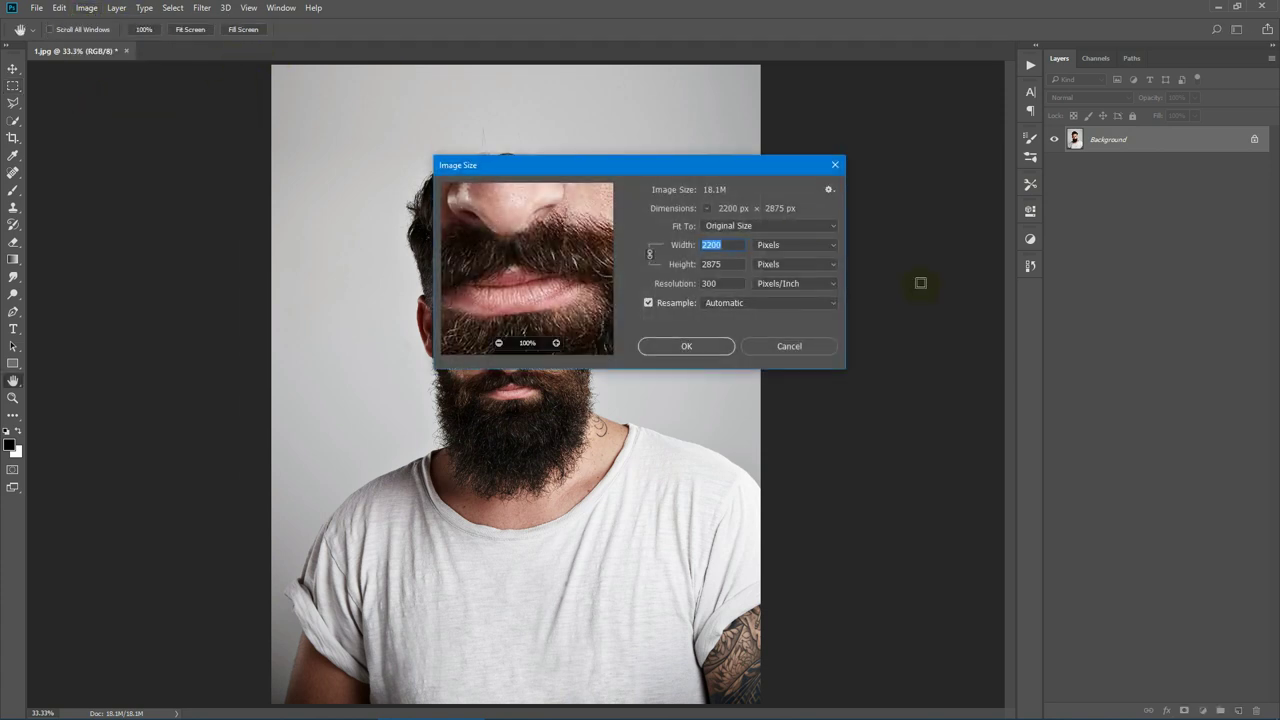
drag(697, 177, 857, 140)
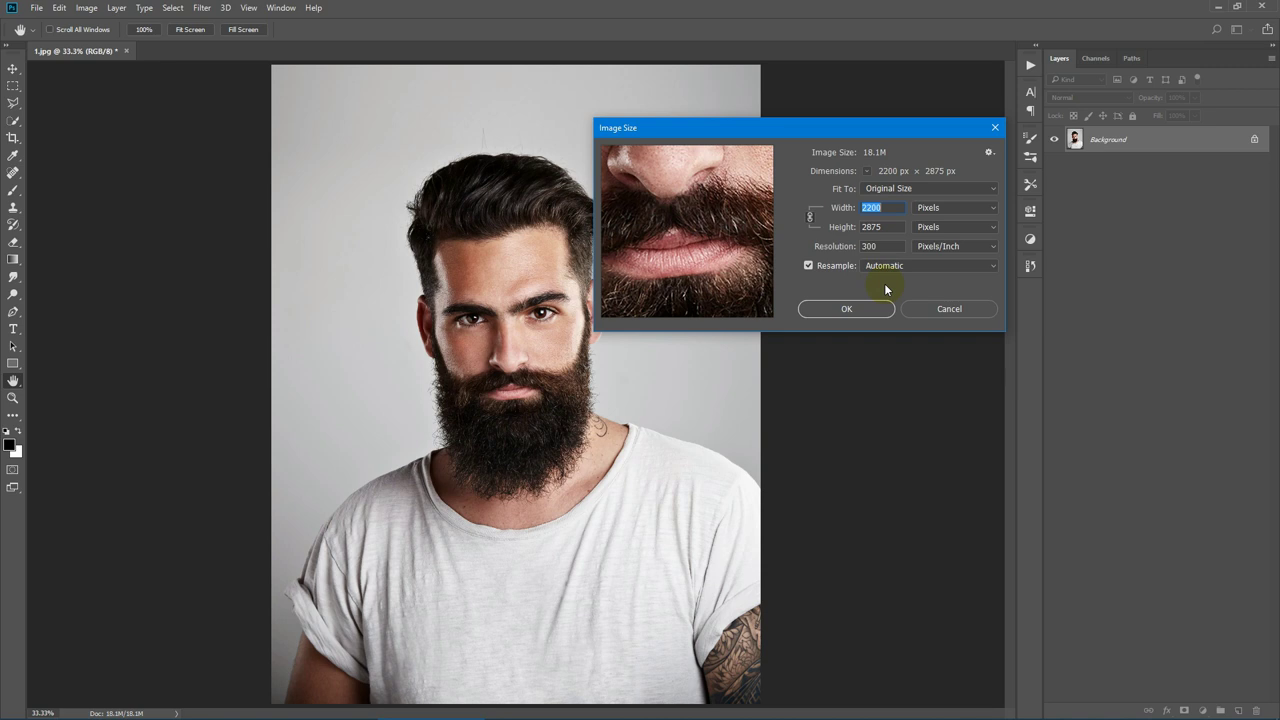
click(995, 131)
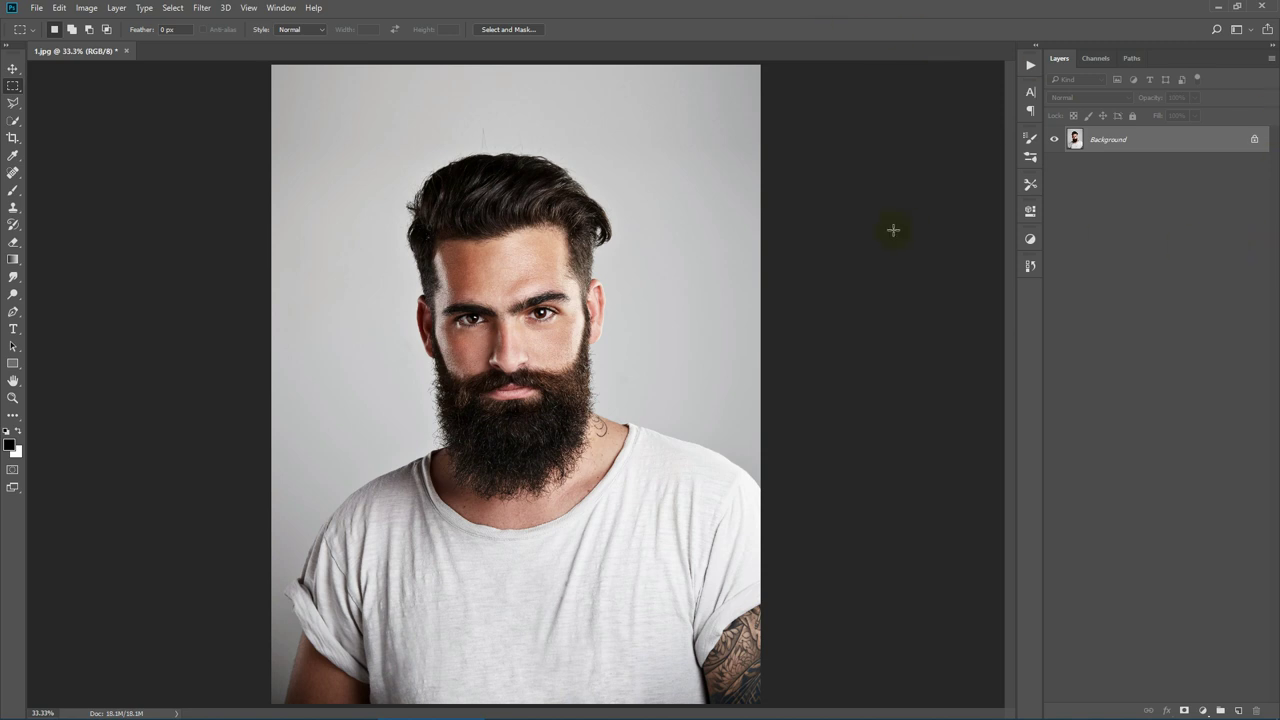
Load the Chroma Art 2 brushes, patterns, Photoshop action and tool presets files together from the main_files_chroma_art_2 folder
click(36, 8)
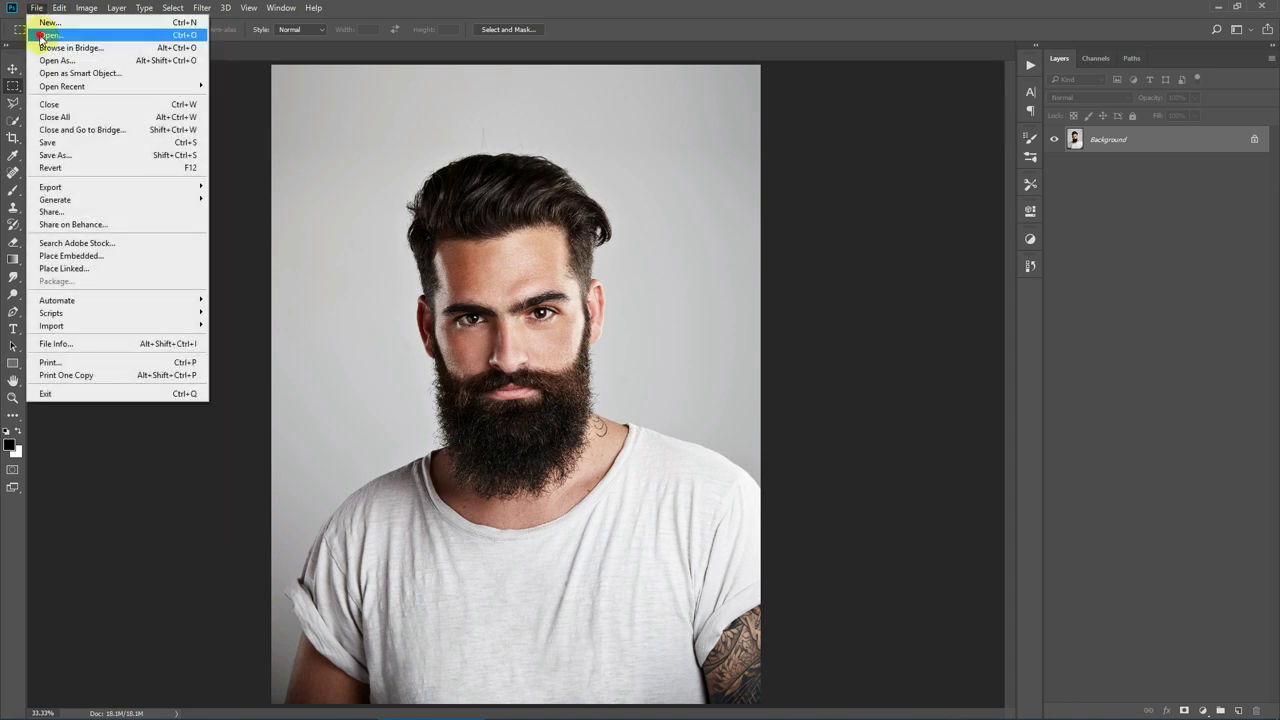
click(46, 35)
mouse_move(142, 182)
mouse_down()
mouse_move(150, 160)
mouse_move(428, 66)
mouse_up()
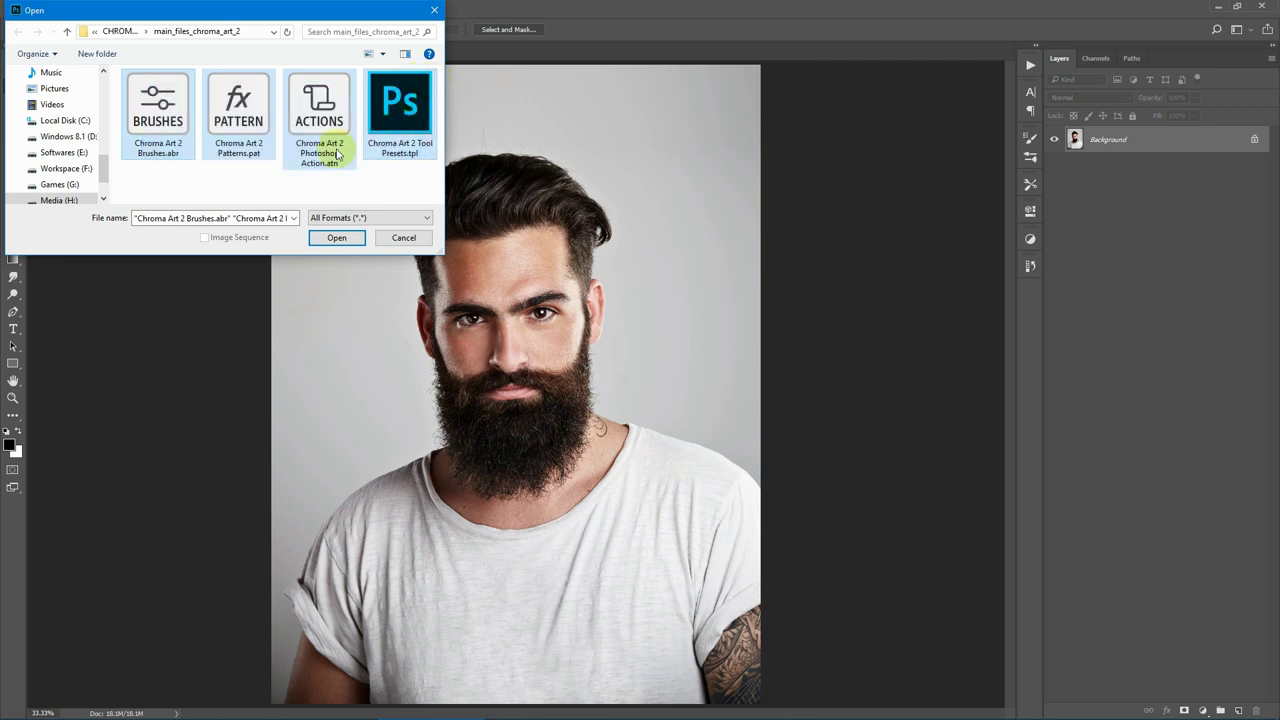
click(163, 113)
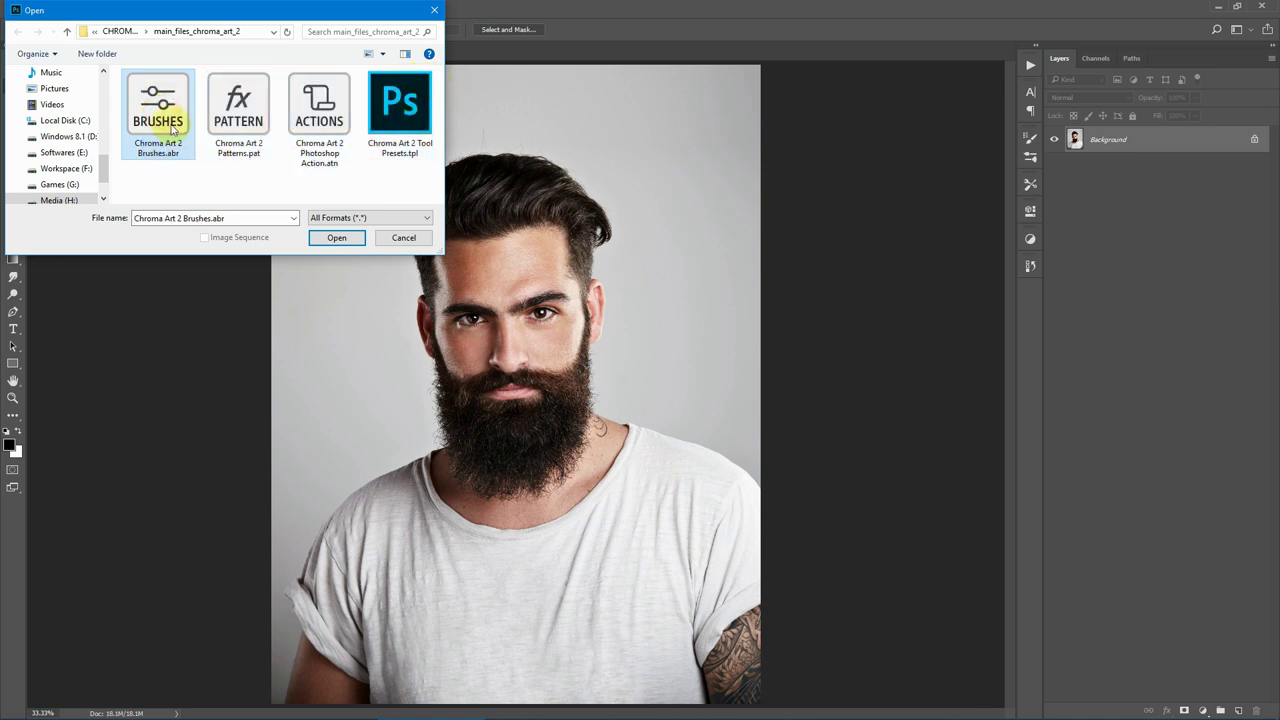
click(249, 114)
click(316, 114)
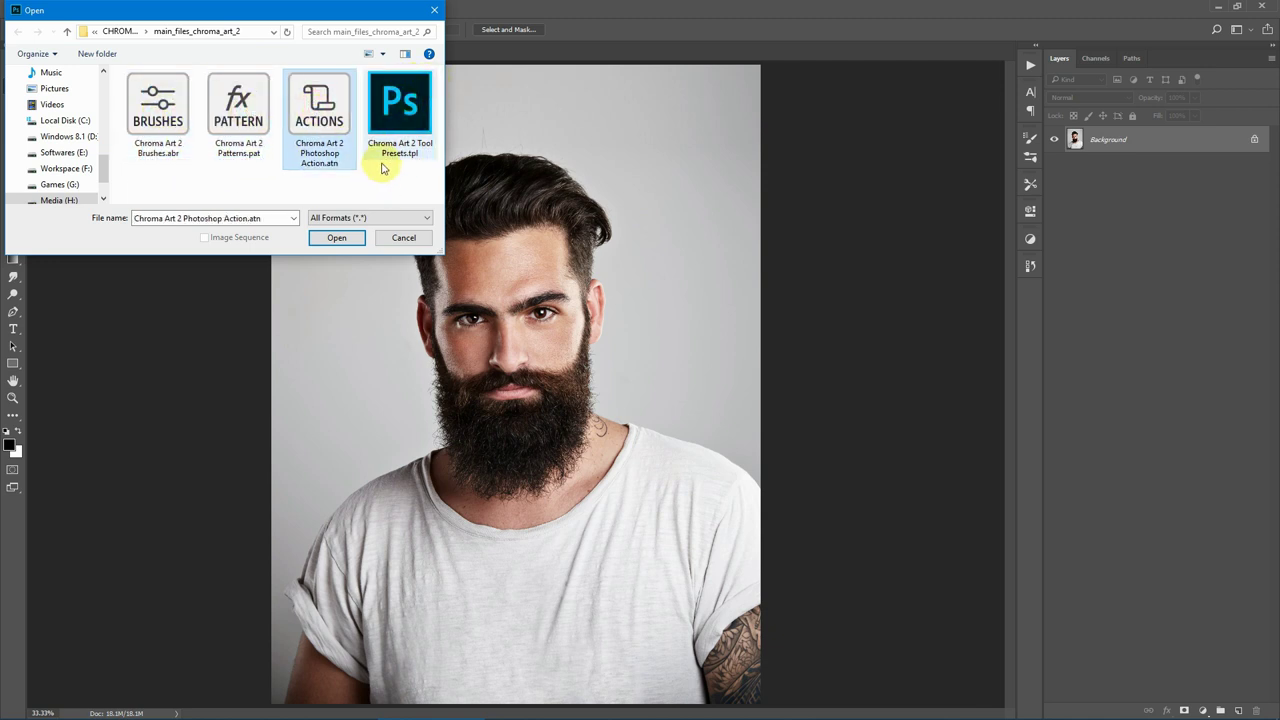
click(410, 122)
drag(134, 180, 443, 160)
click(337, 237)
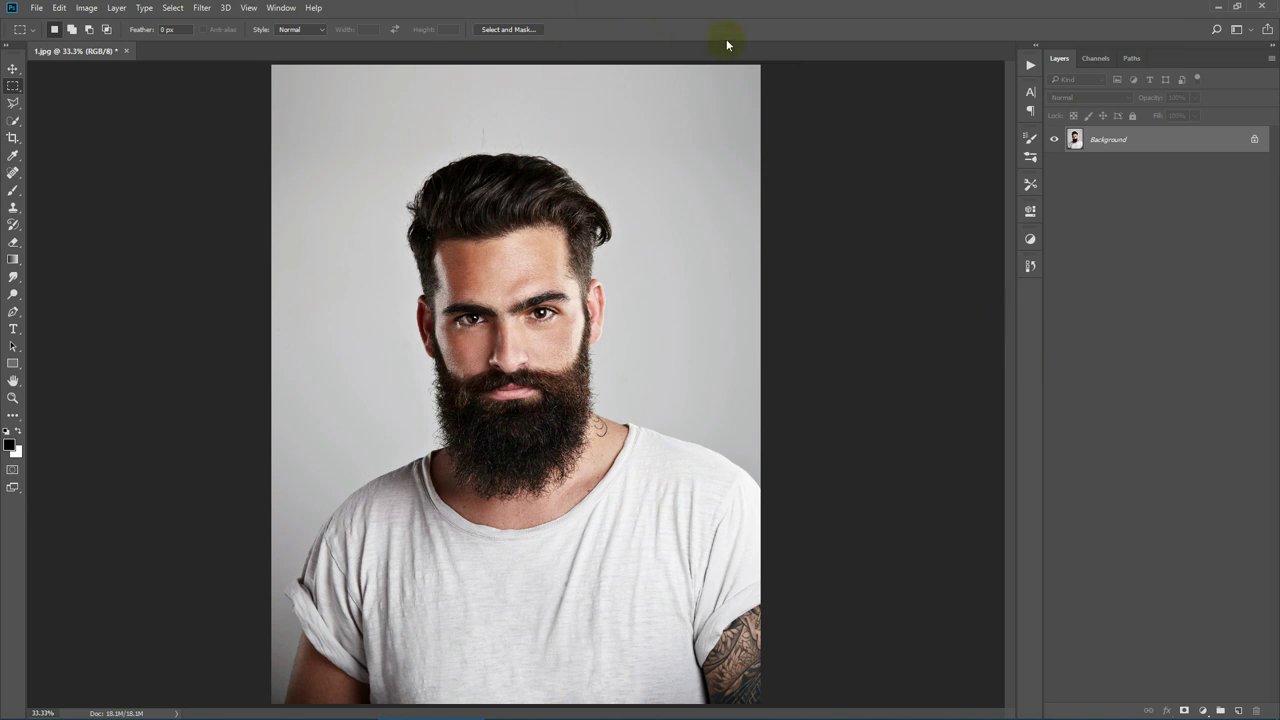
Activate the Brush tool and check its blending mode
click(16, 190)
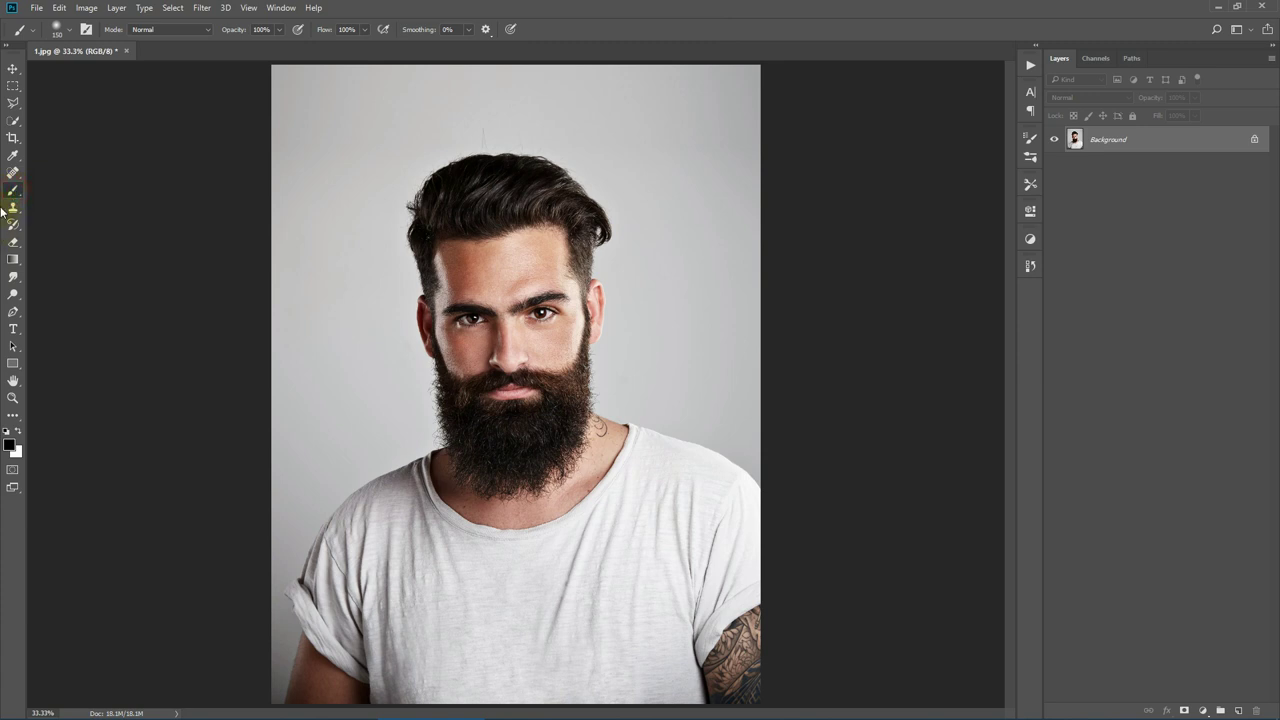
click(181, 31)
click(181, 31)
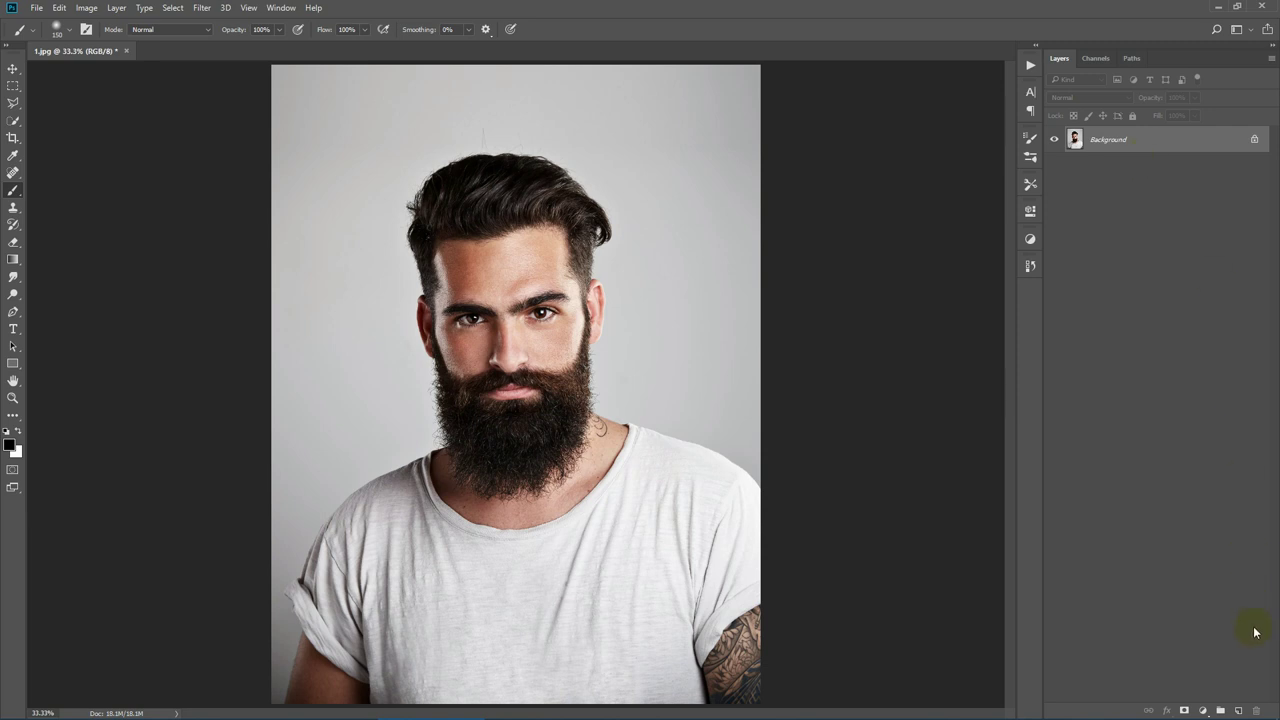
Add a new layer above the Background and name it "subject"
click(1238, 710)
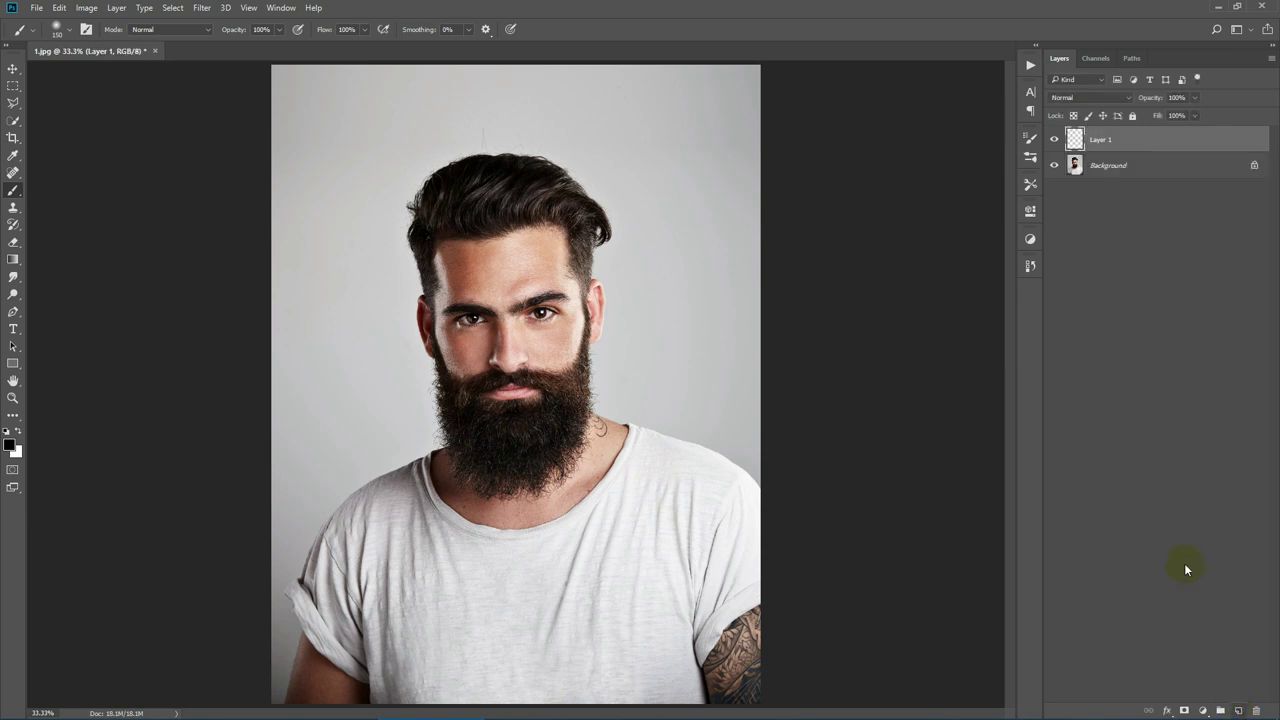
double_click(1100, 139)
text(subject)
drag(1128, 139, 1062, 139)
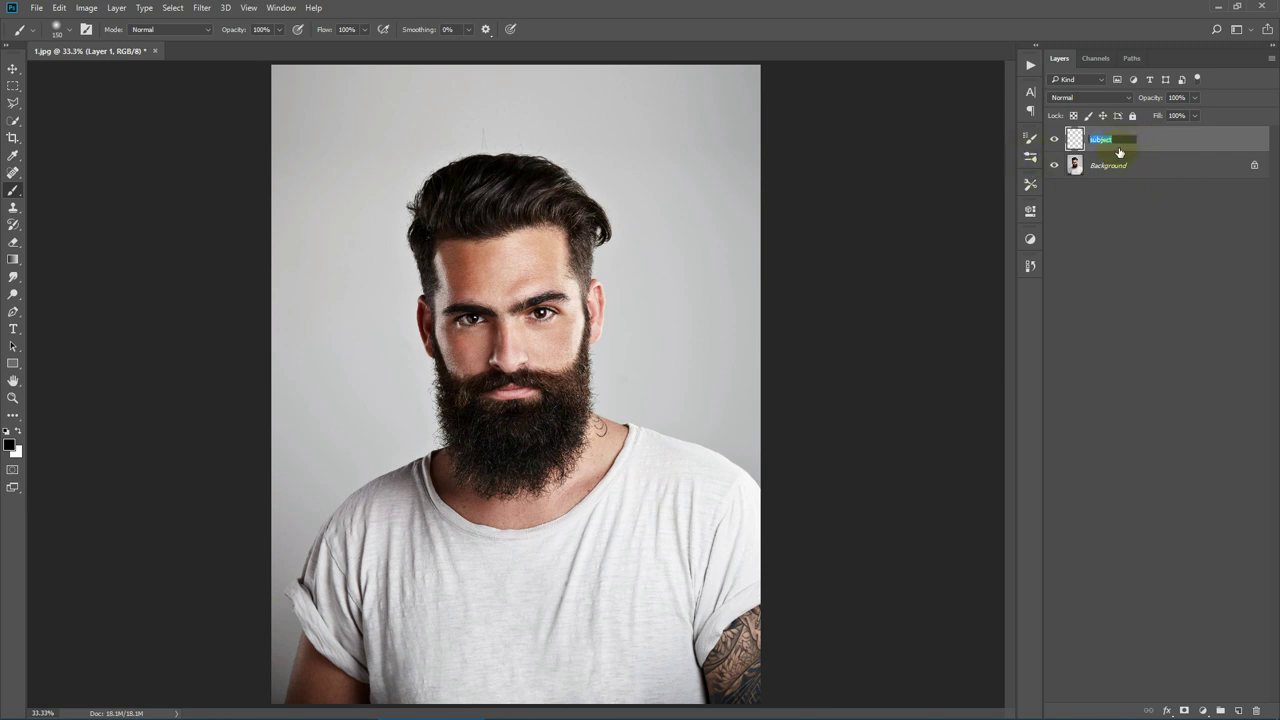
click(1149, 145)
On the Background layer, select the whole man with the Quick Selection tool, subtracting the stray backdrop beside his sleeve
click(1128, 166)
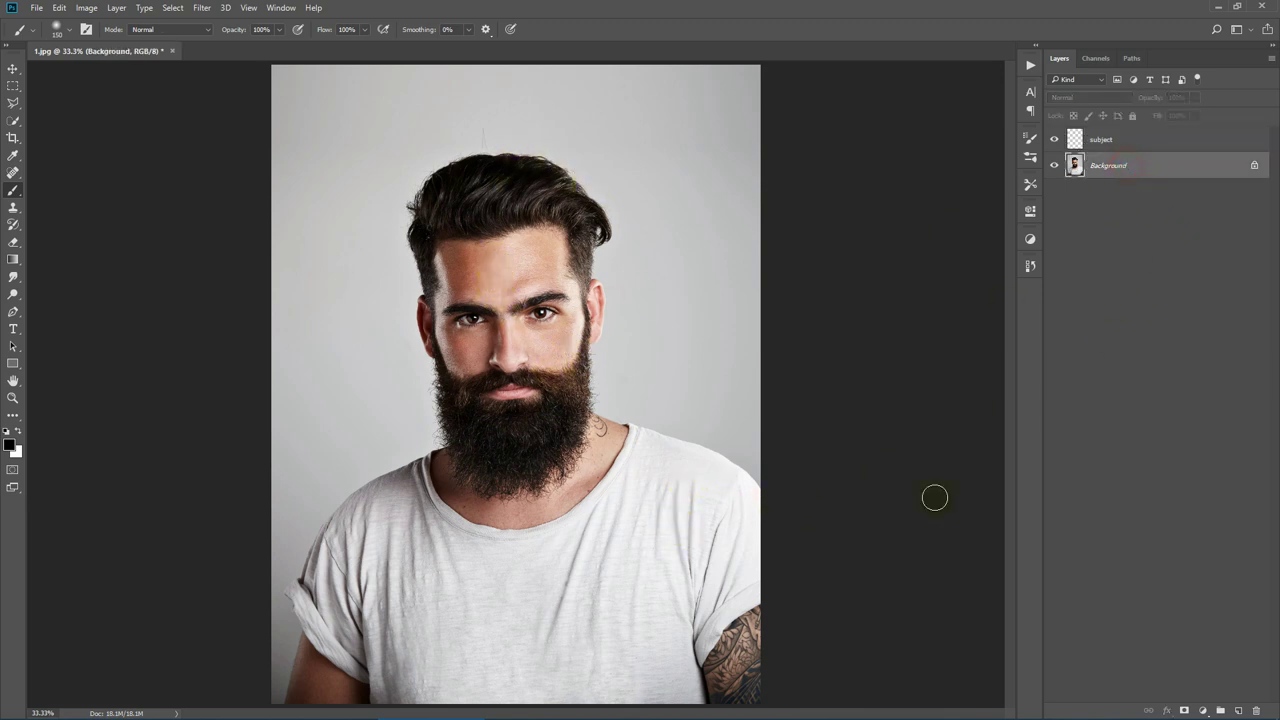
click(12, 120)
mouse_move(554, 566)
mouse_down()
mouse_move(480, 277)
mouse_move(491, 194)
mouse_up()
mouse_move(567, 282)
mouse_down()
mouse_move(601, 284)
mouse_move(595, 336)
mouse_move(469, 328)
mouse_move(428, 539)
mouse_move(519, 581)
mouse_move(504, 636)
mouse_move(441, 675)
mouse_move(640, 646)
mouse_move(700, 588)
mouse_move(732, 644)
mouse_move(754, 686)
mouse_up()
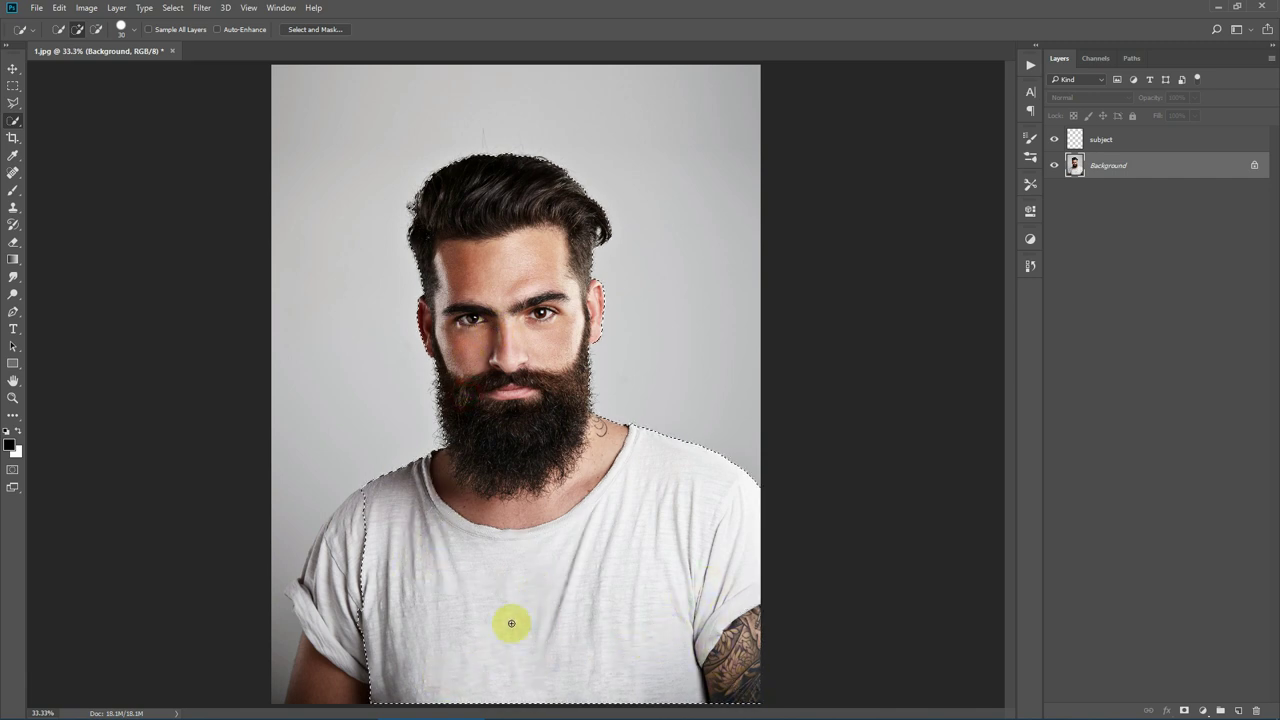
mouse_move(479, 642)
mouse_down()
mouse_move(327, 698)
mouse_move(314, 606)
mouse_move(289, 586)
mouse_move(329, 522)
mouse_move(299, 537)
mouse_up()
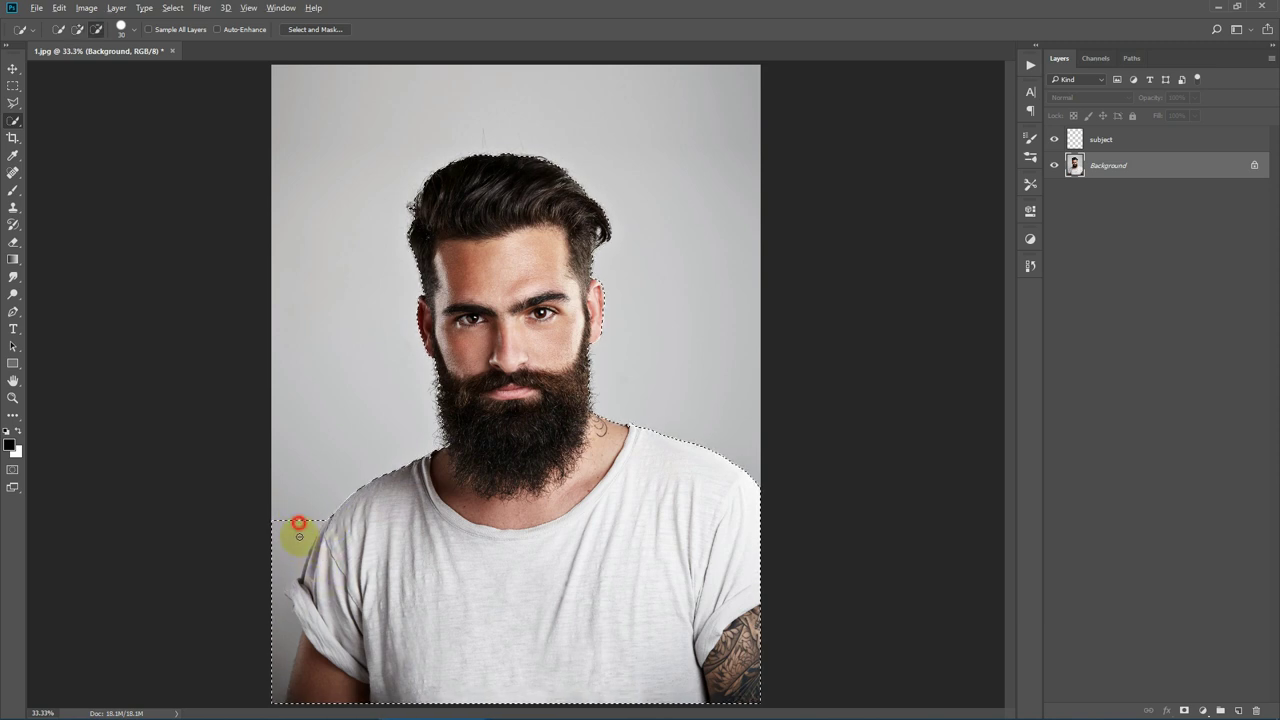
alt+click(274, 585)
alt+click(283, 631)
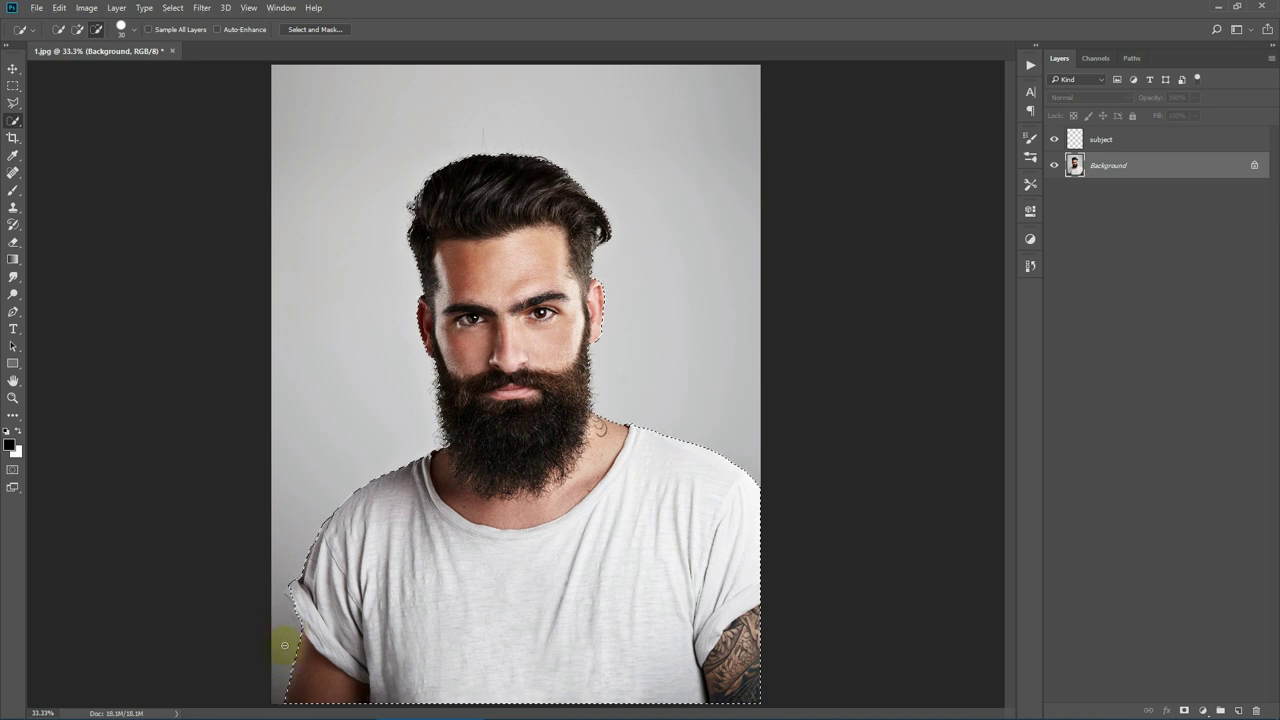
click(291, 592)
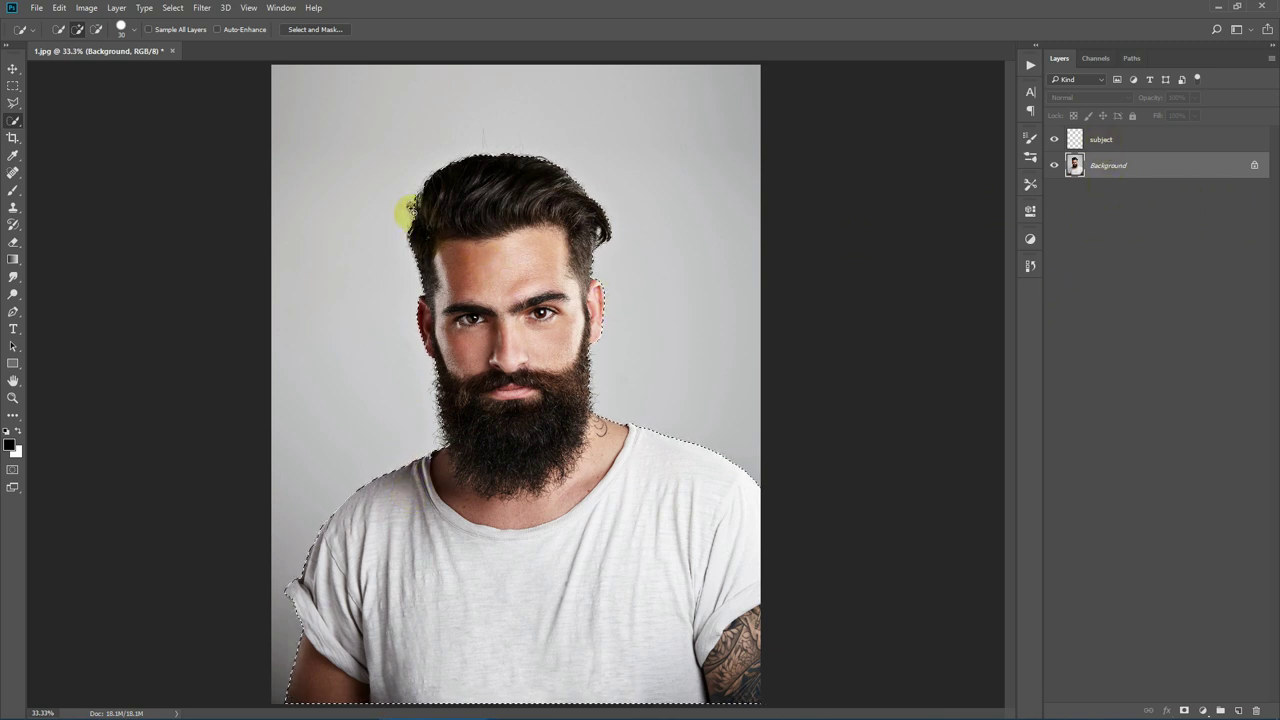
Activate the subject layer and choose the Soft Round brush from General Brushes for the Brush tool
click(1140, 138)
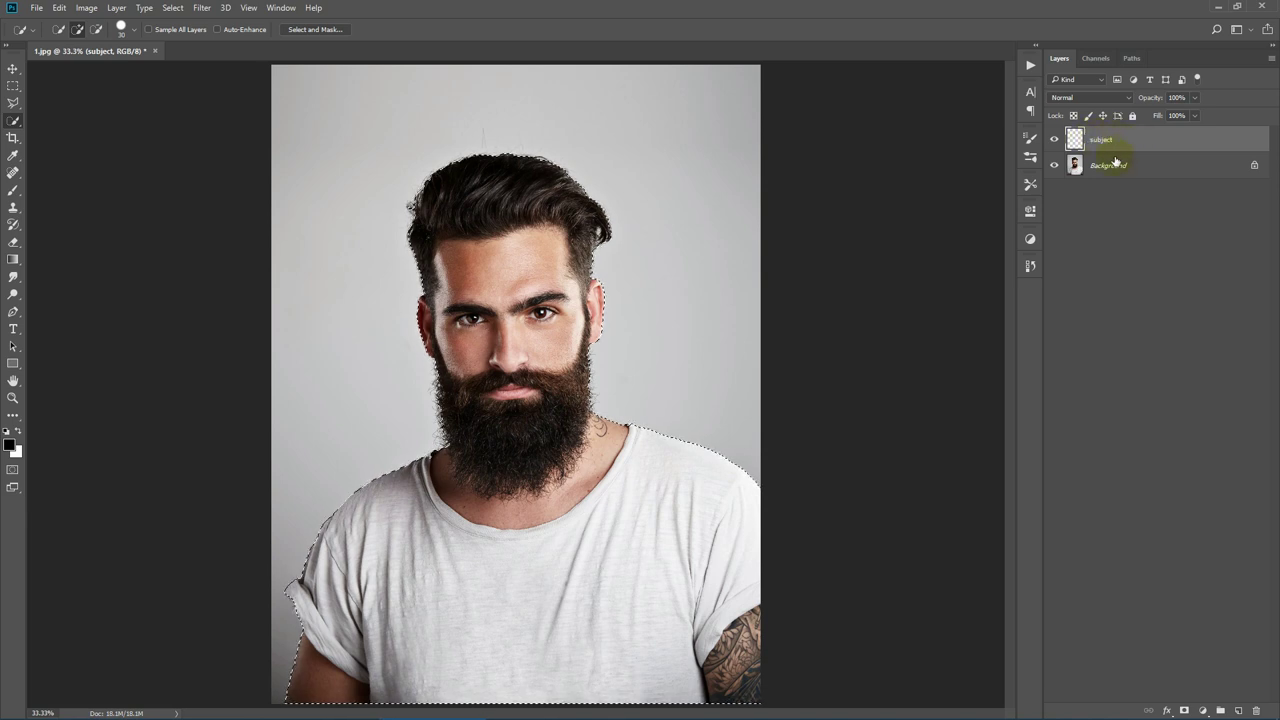
click(430, 331)
click(13, 189)
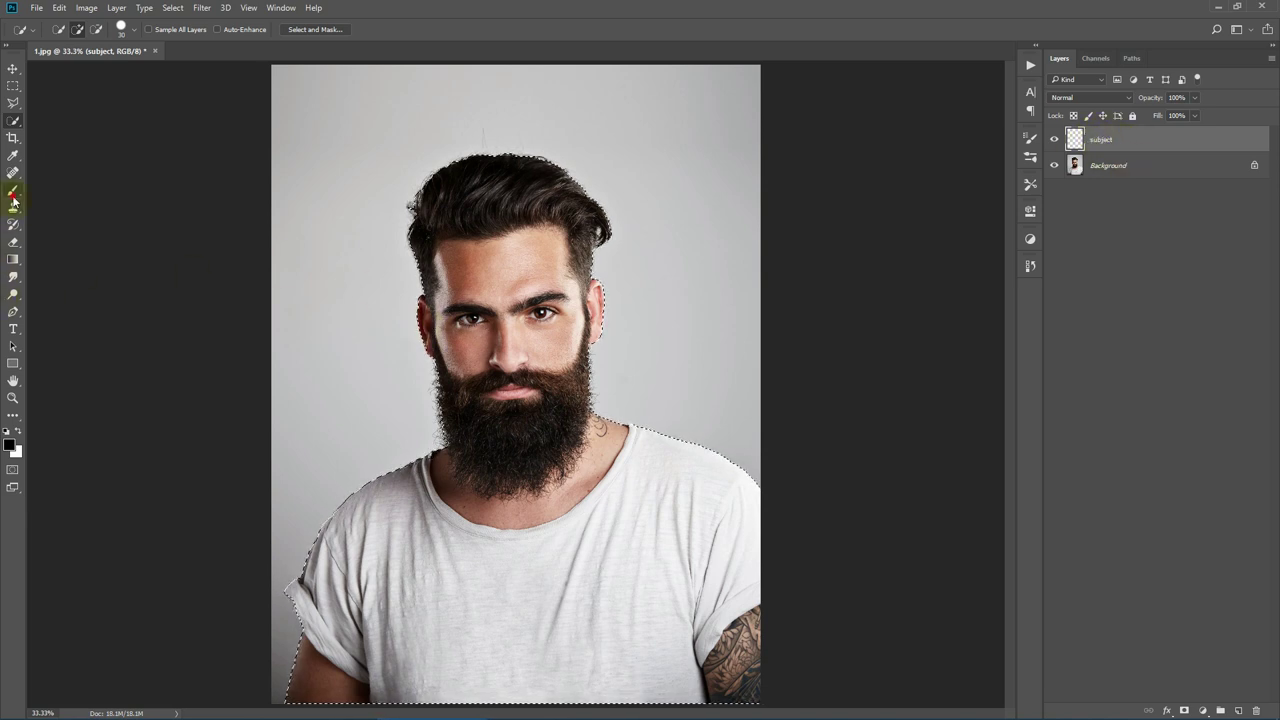
click(60, 29)
click(26, 158)
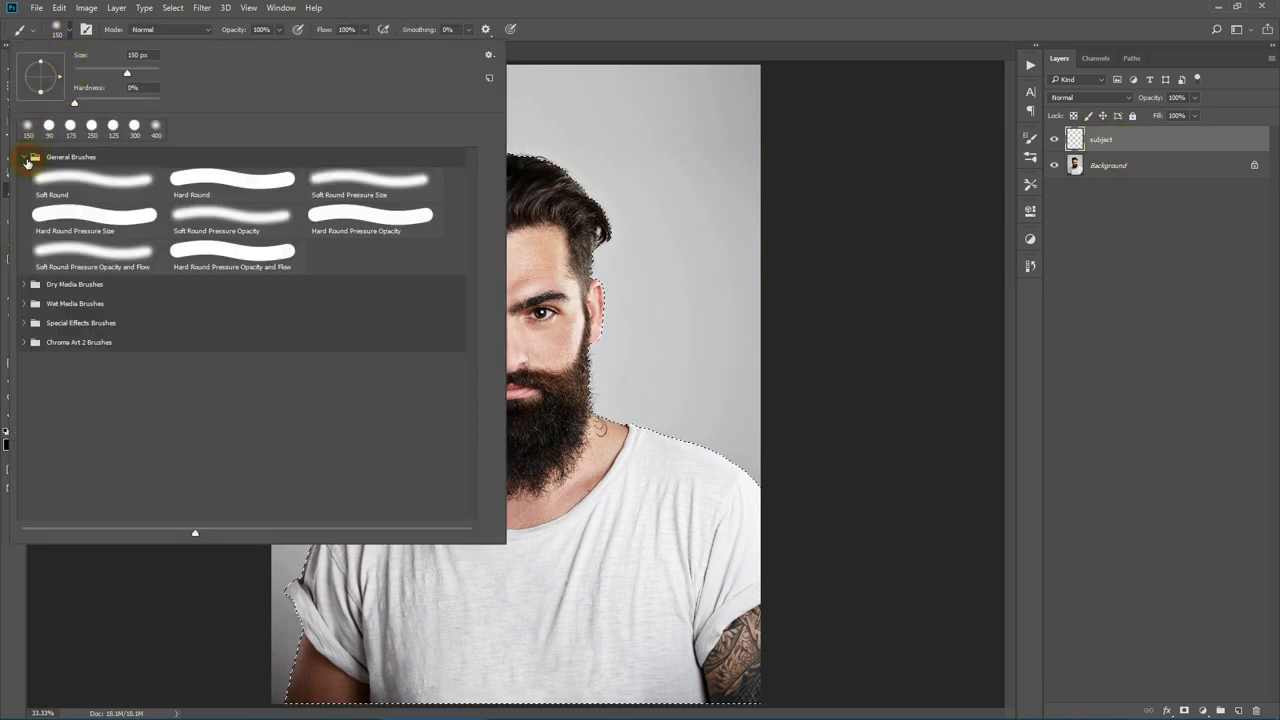
click(94, 187)
click(619, 5)
Set the foreground colour to pure red and paint over the entire selected man with a 1000 px brush
click(10, 445)
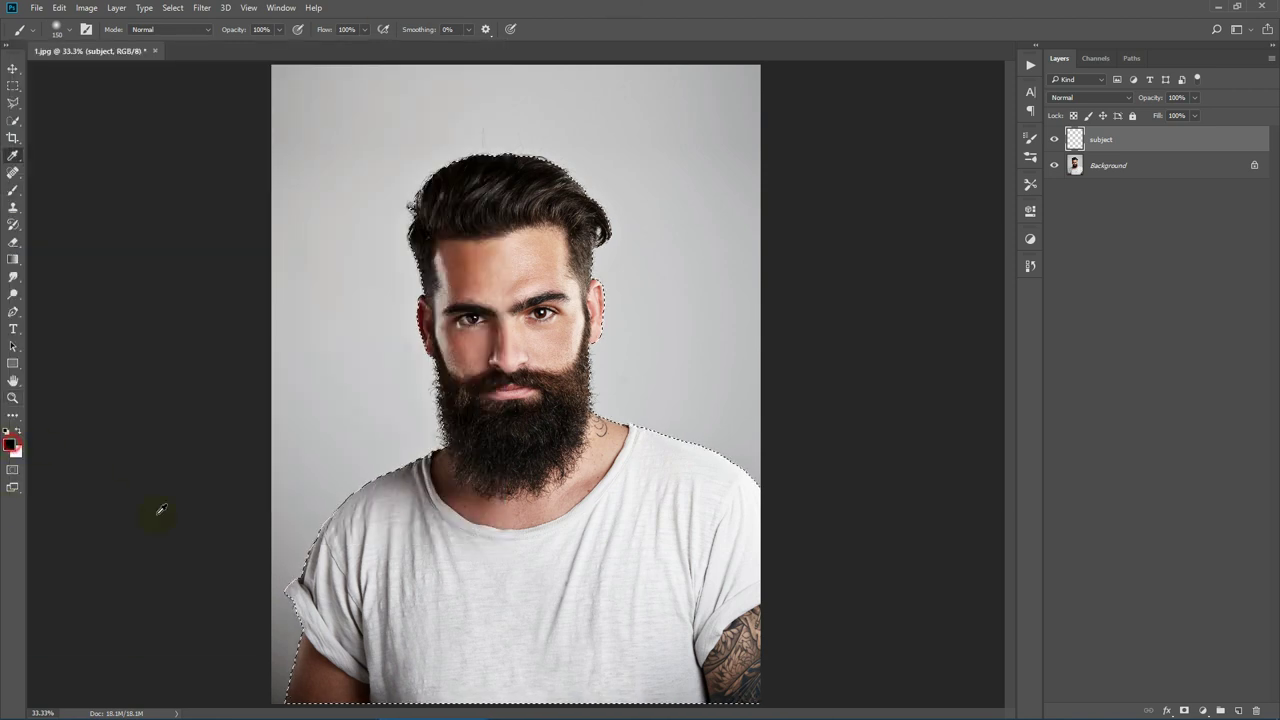
drag(706, 257, 928, 128)
click(952, 154)
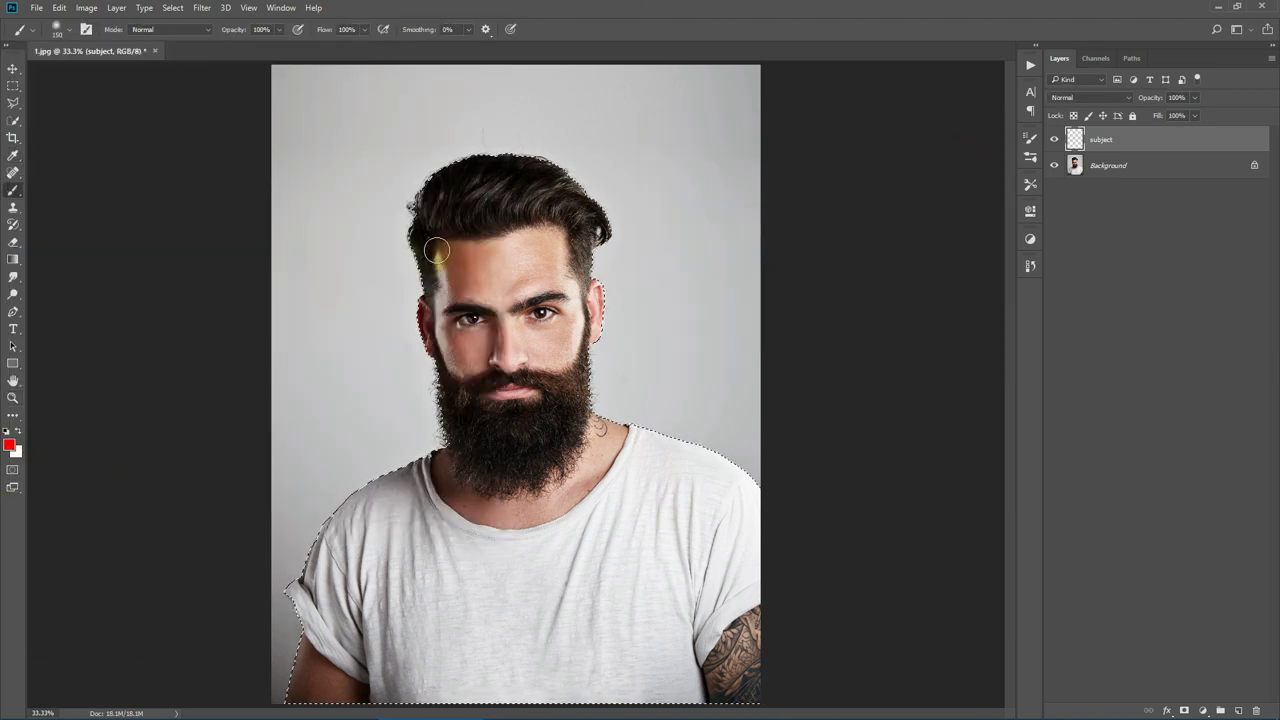
mouse_move(492, 228)
mouse_down()
mouse_move(594, 222)
mouse_move(702, 401)
mouse_move(960, 490)
mouse_move(677, 580)
mouse_move(880, 652)
mouse_move(527, 705)
mouse_move(769, 690)
mouse_up()
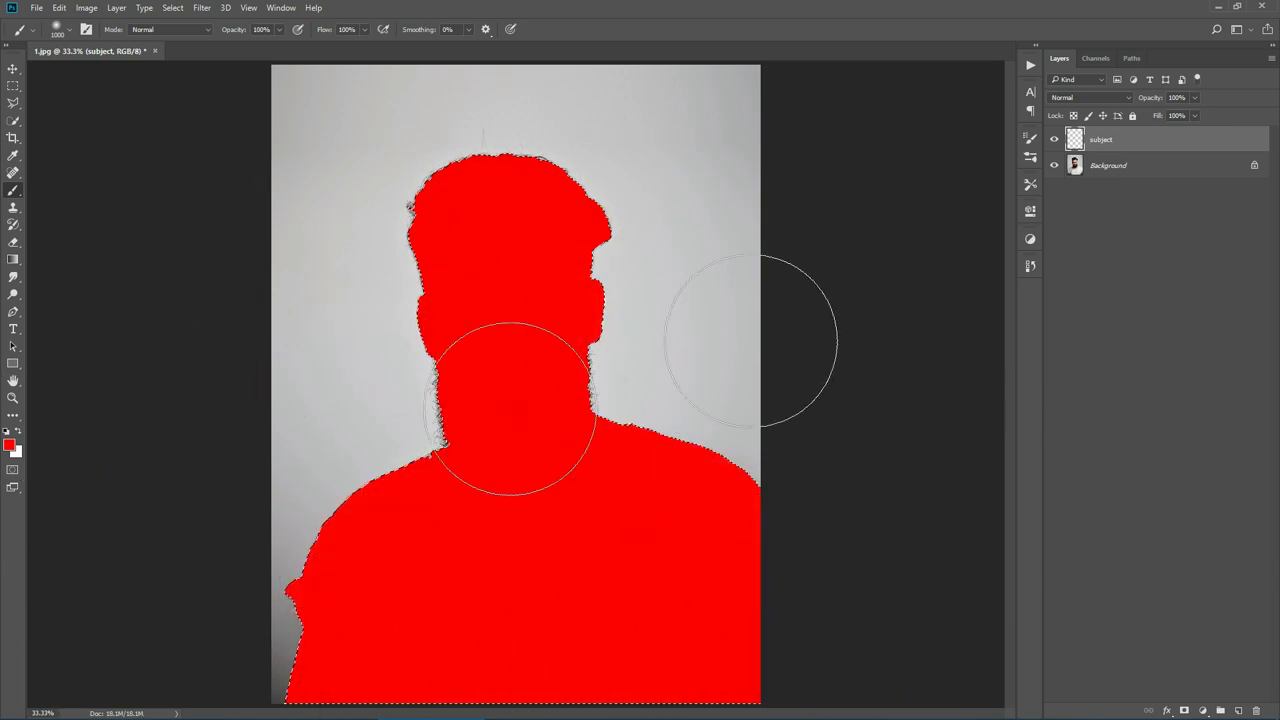
Switch to the Rectangular Marquee tool and deselect the man's outline
click(13, 88)
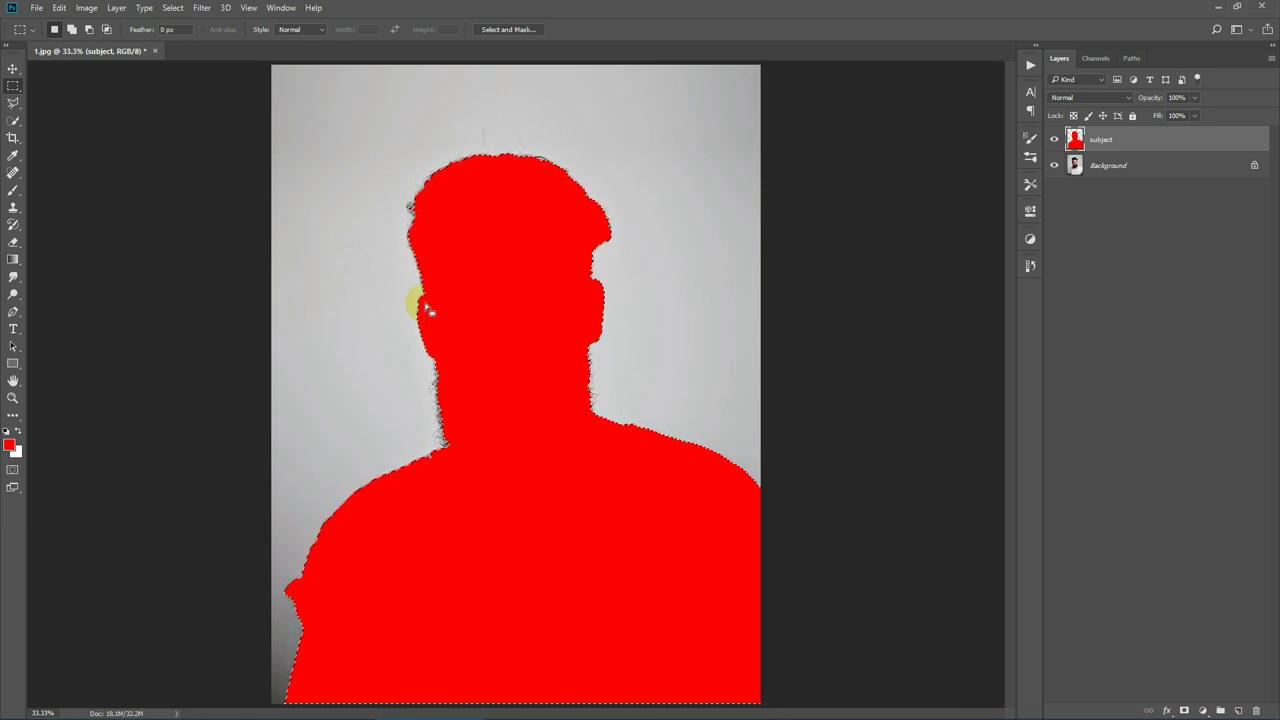
right_click(519, 377)
click(556, 385)
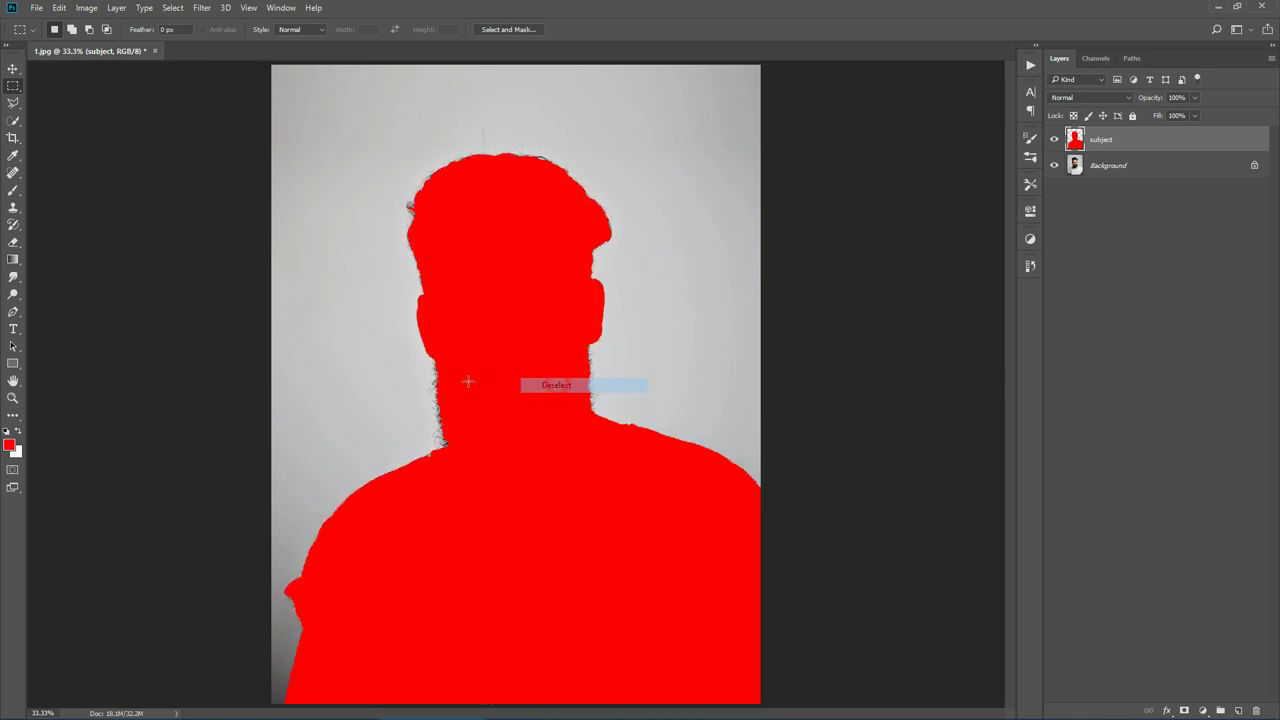
click(1029, 66)
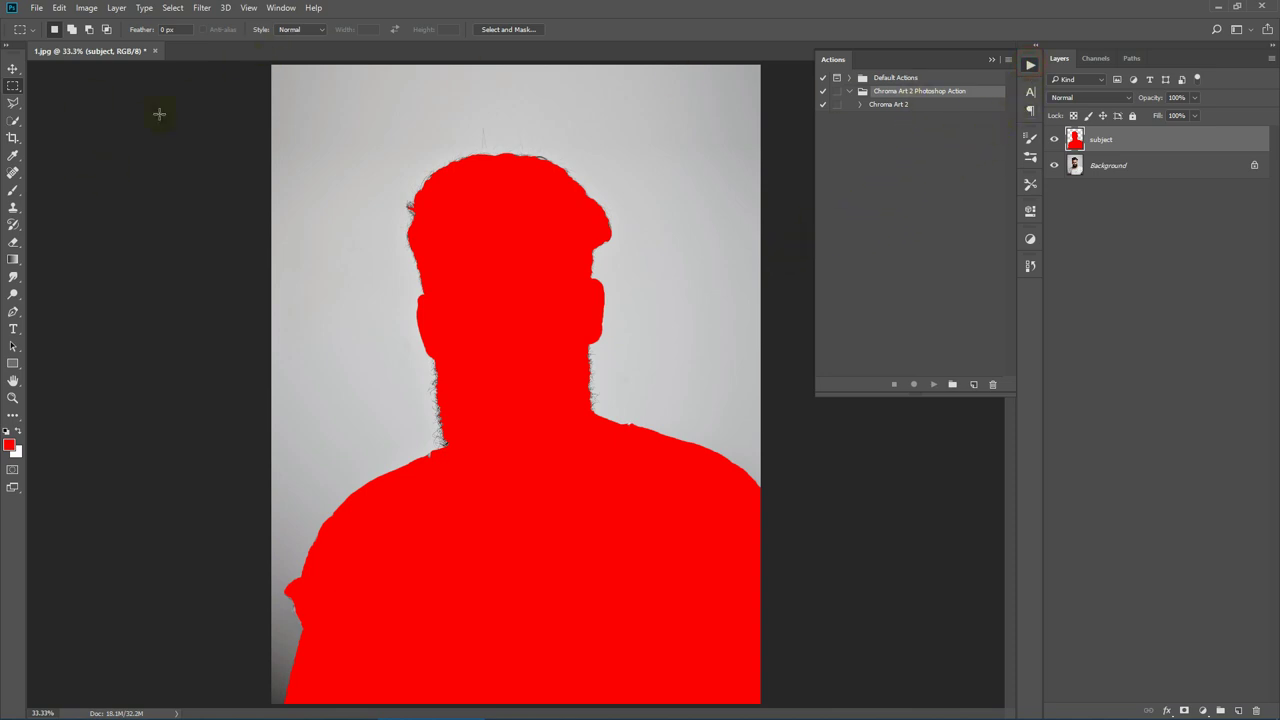
click(993, 58)
click(37, 8)
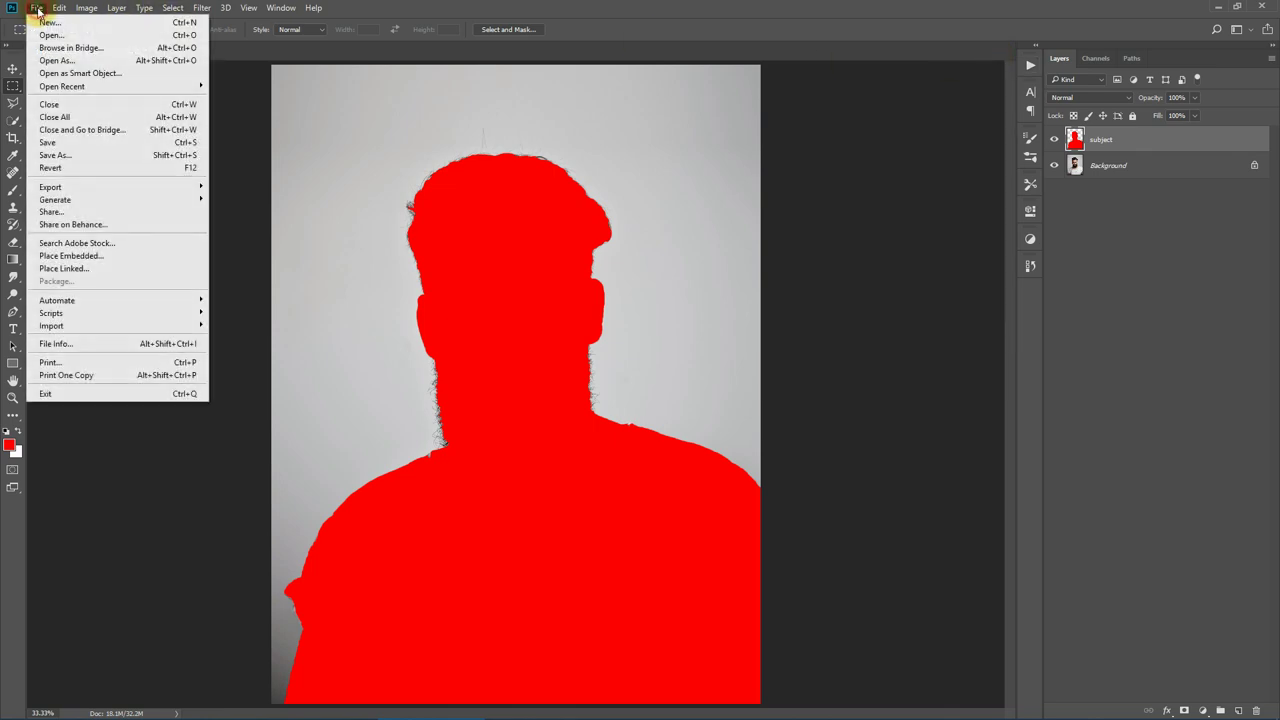
click(37, 8)
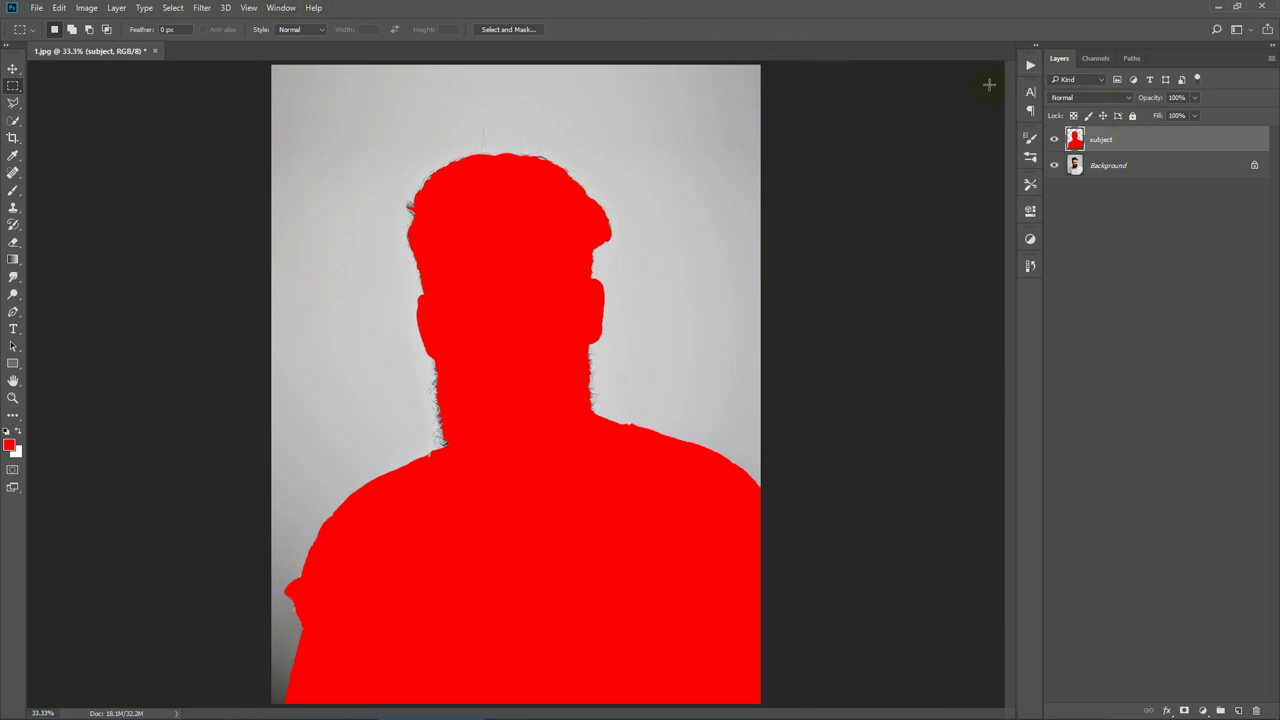
Bring up the recorded actions and check the contents of the Chroma Art 2 Photoshop Action set
click(281, 8)
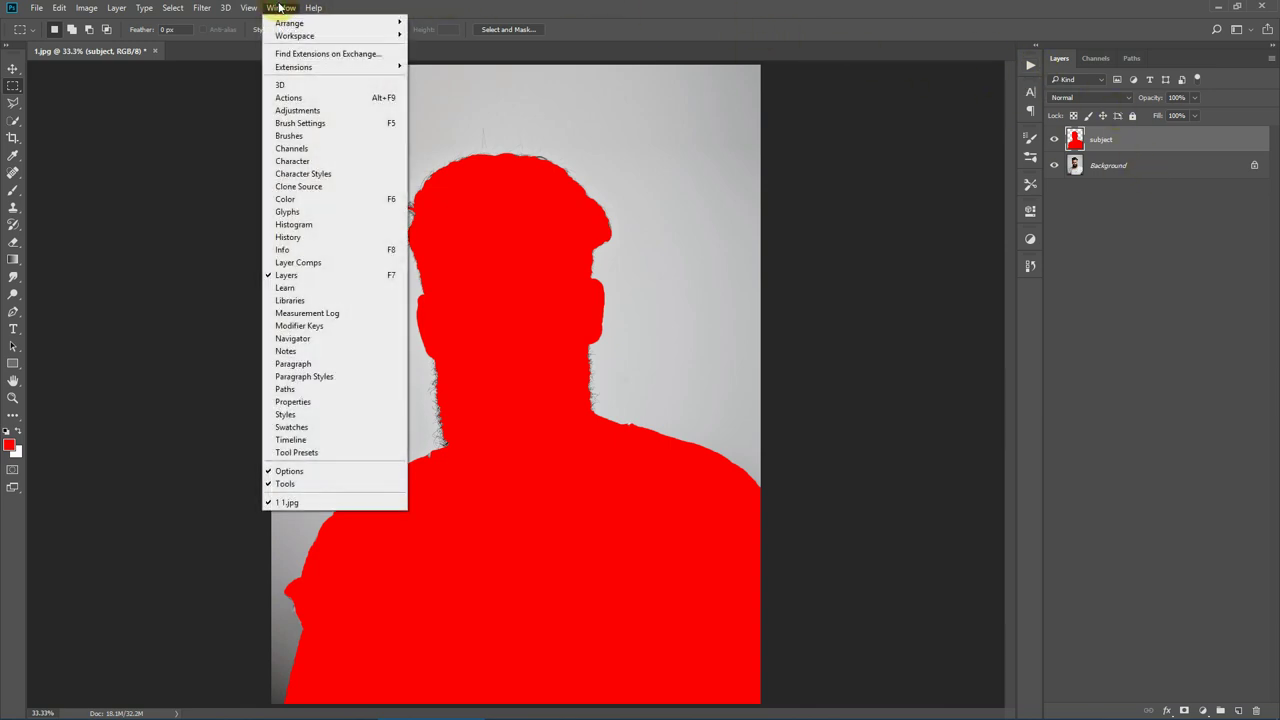
click(292, 97)
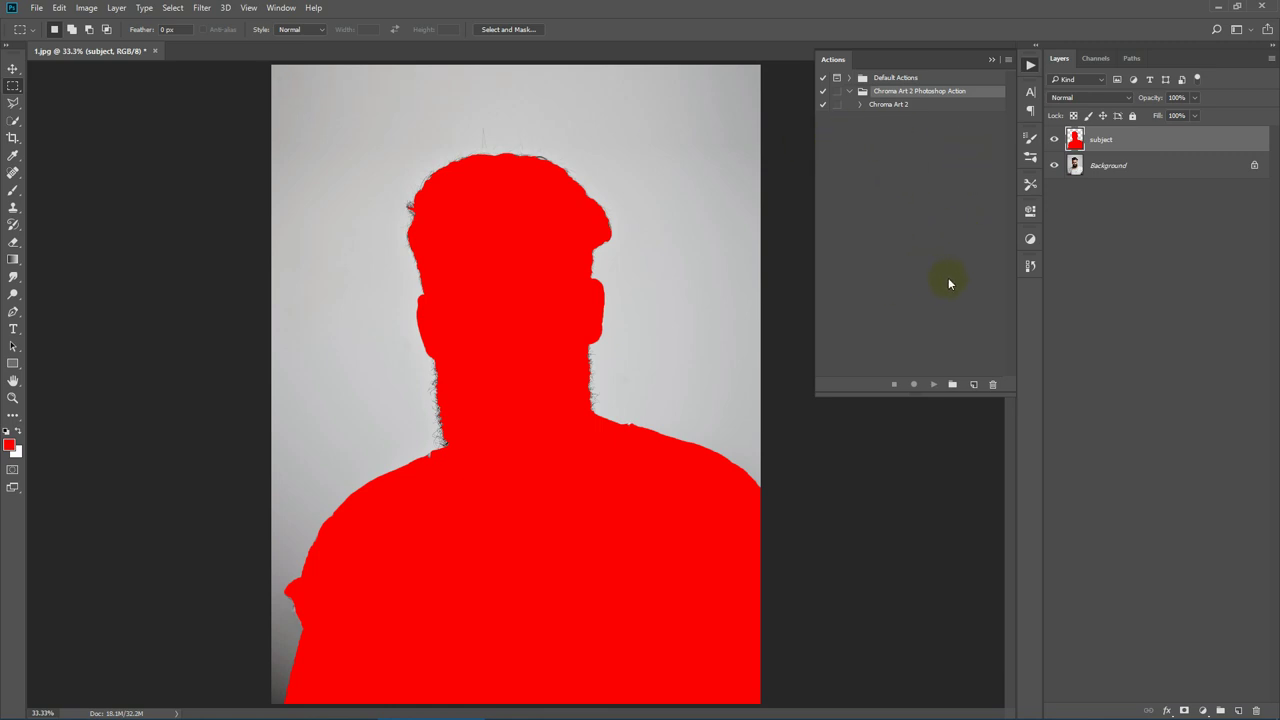
click(903, 105)
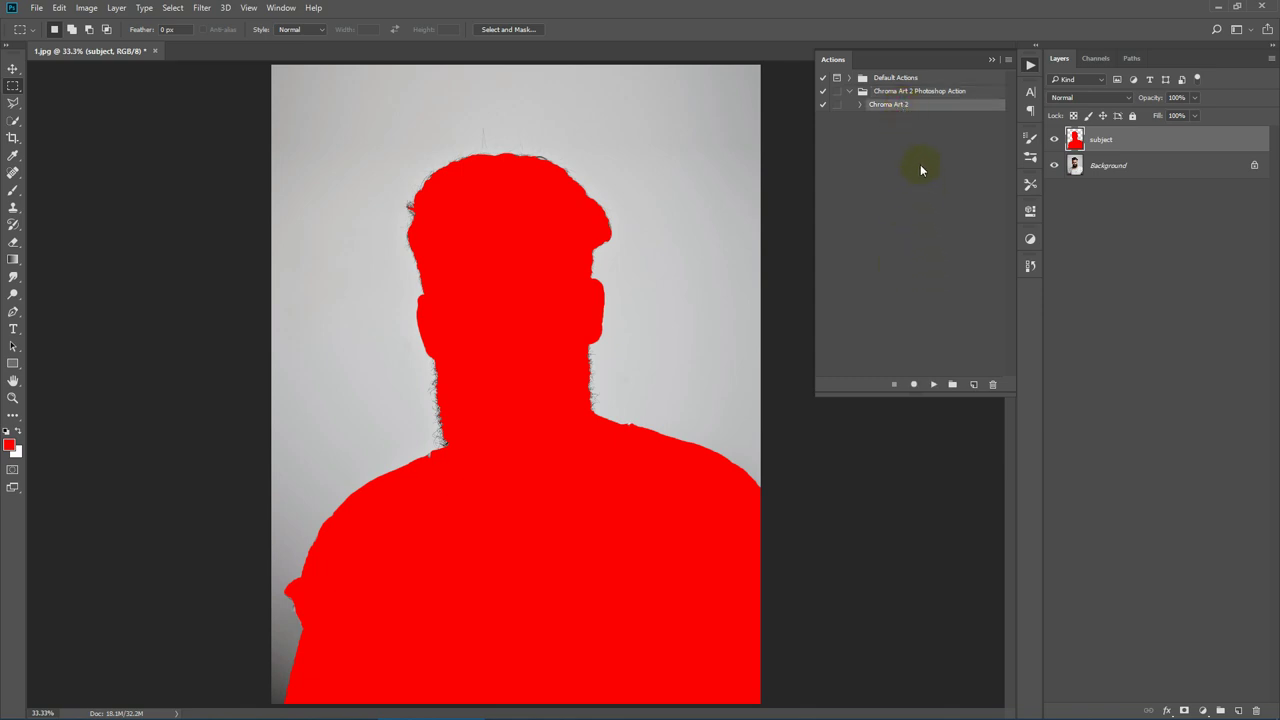
click(906, 93)
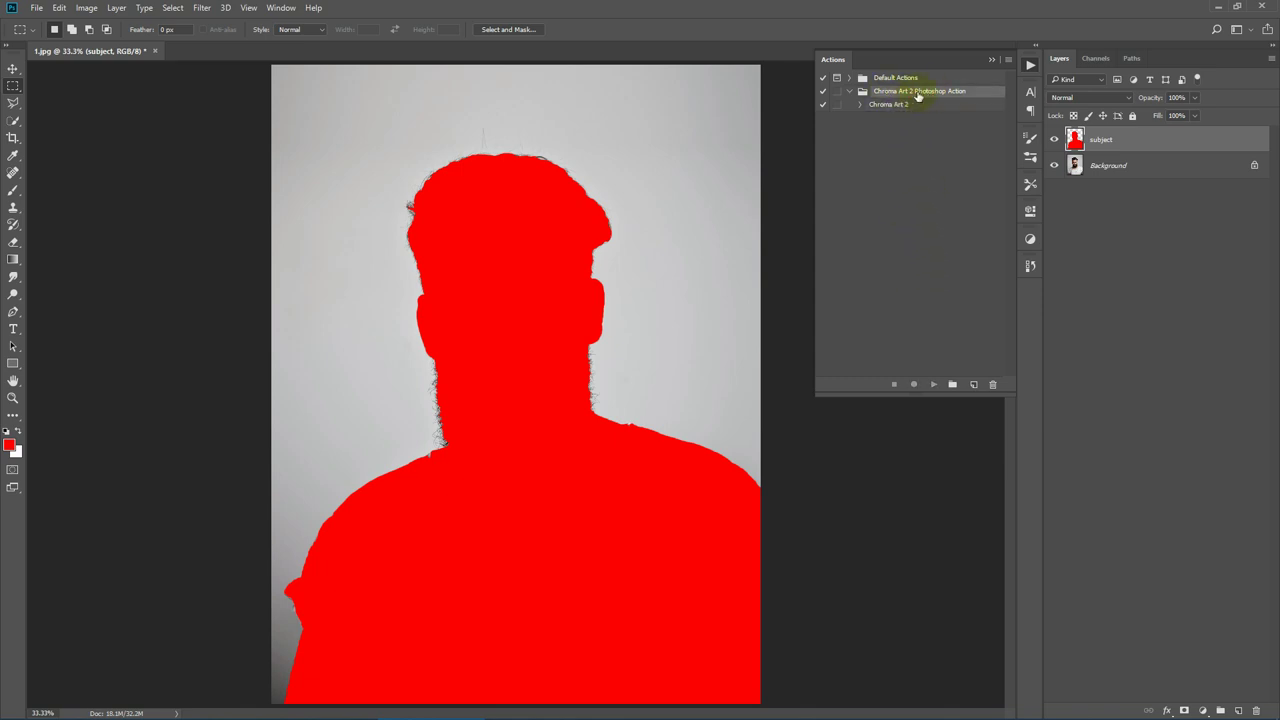
click(849, 92)
click(849, 92)
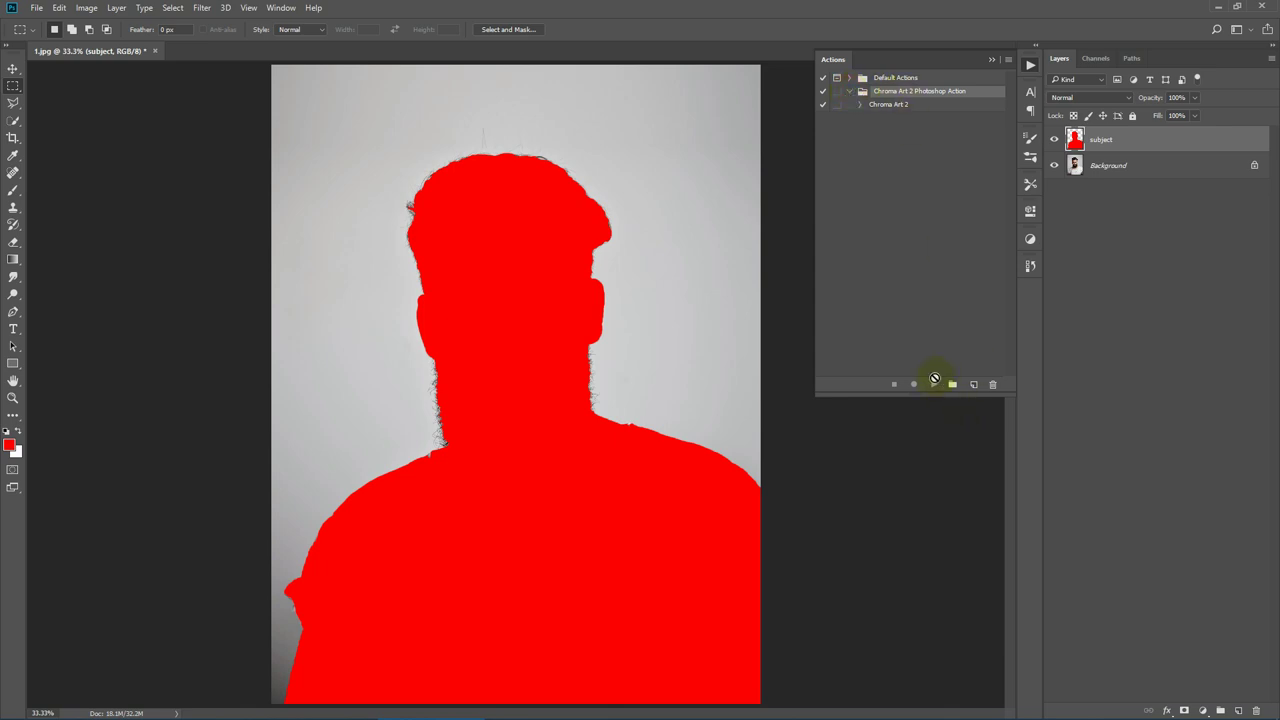
Run the Chroma Art 2 action on the portrait with the Brush tool active
click(885, 105)
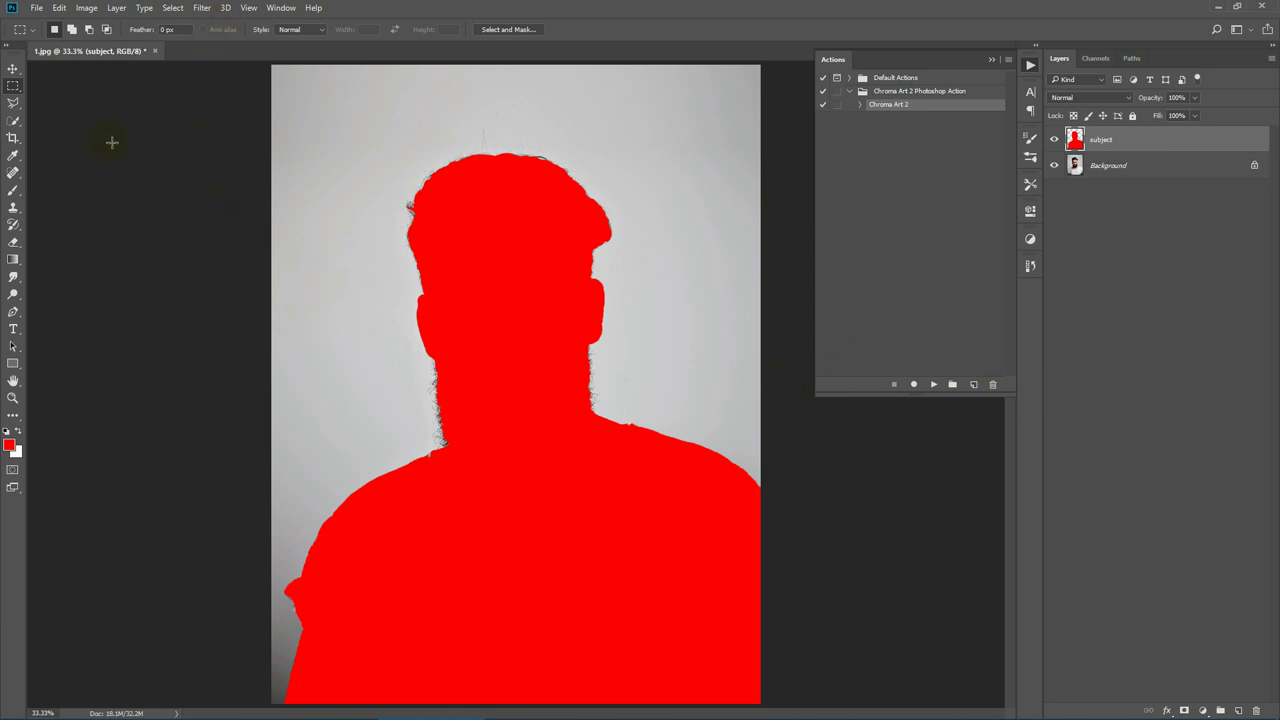
click(13, 190)
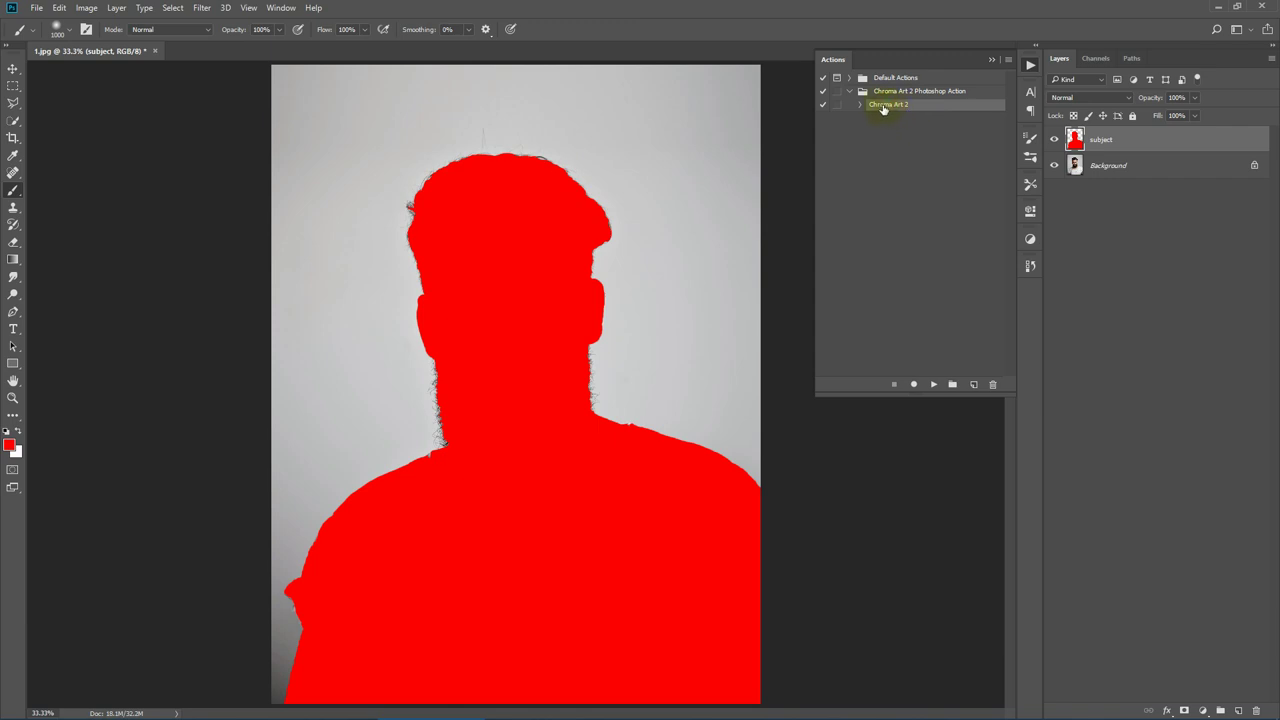
click(933, 385)
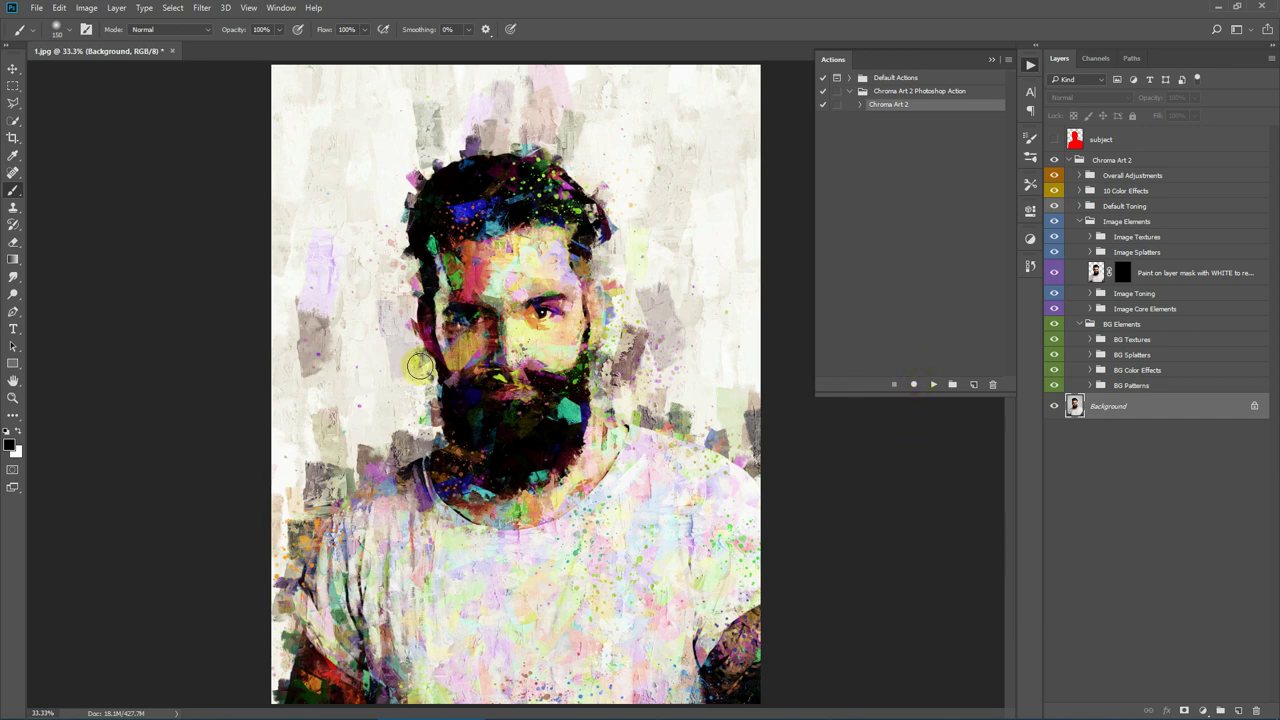
Examine the generated paint effect around the face at 50% zoom and return to the whole portrait
click(14, 397)
click(539, 350)
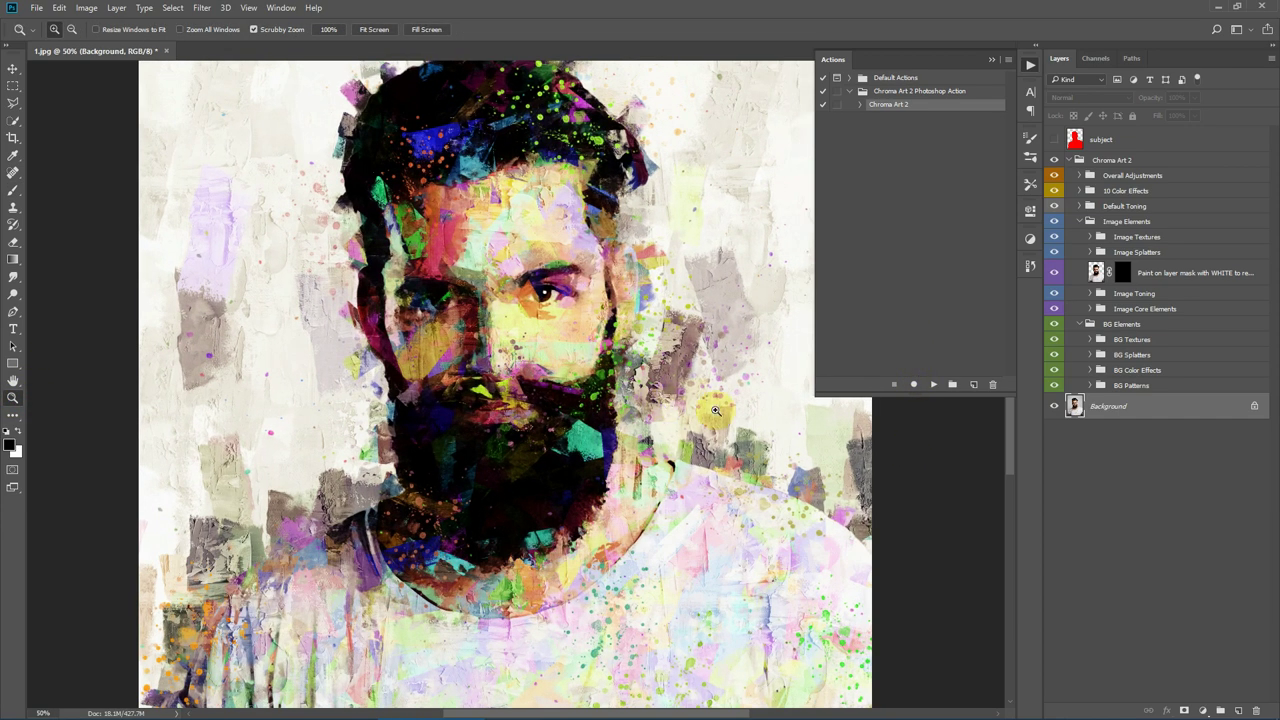
scroll(746, 197, down, 2)
scroll(754, 206, up, 3)
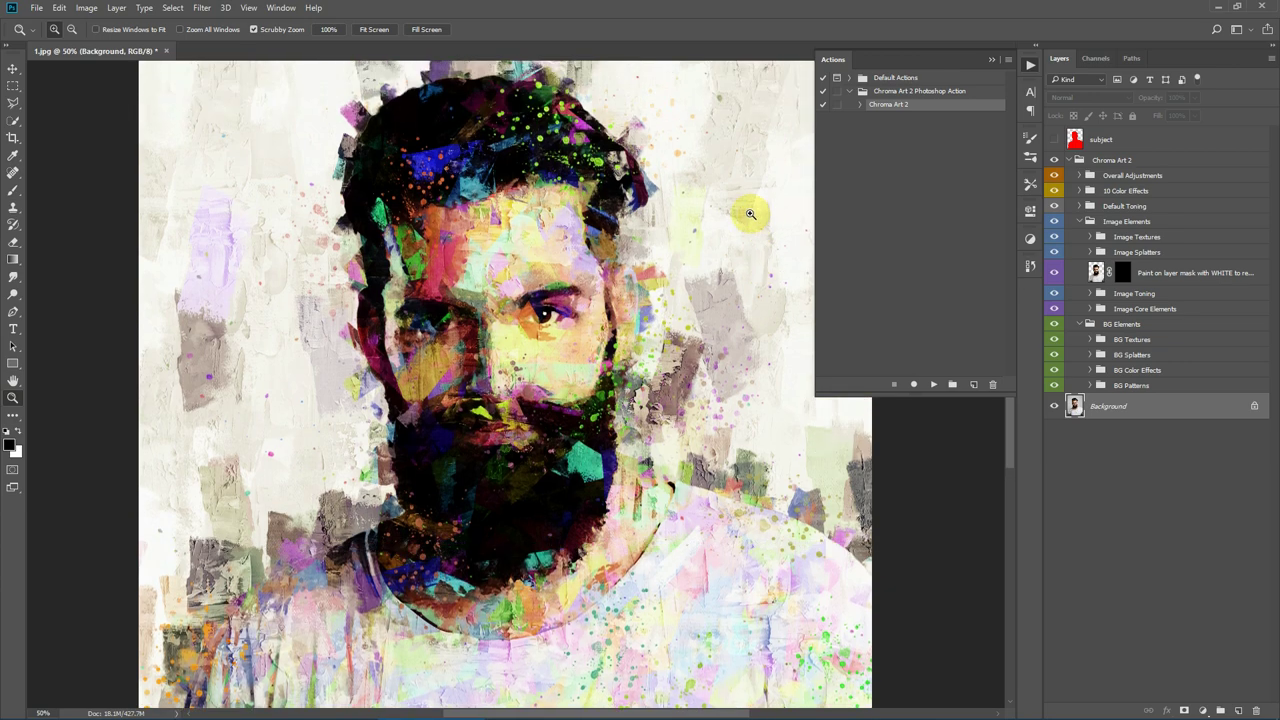
click(385, 31)
click(385, 31)
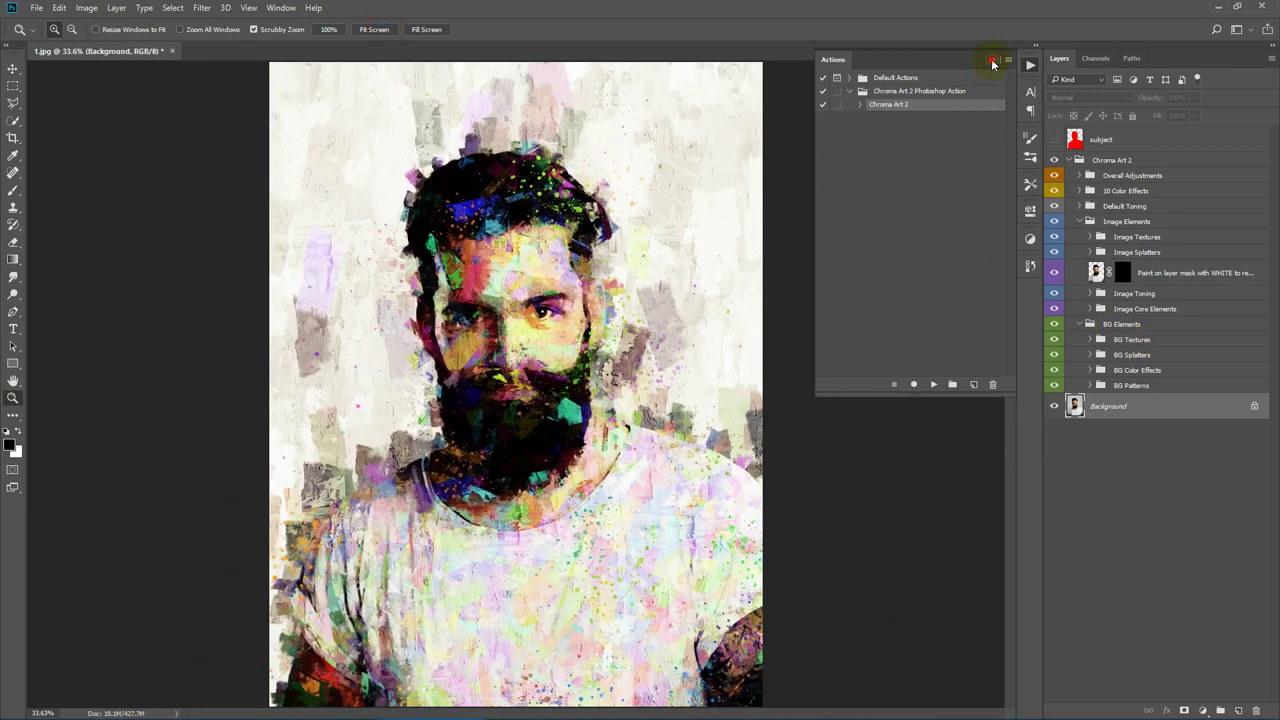
Collapse the actions, widen the layer list and target the "Paint on layer mask with WHITE to reveal original detail" mask with a white Brush
click(993, 61)
drag(1043, 362, 955, 360)
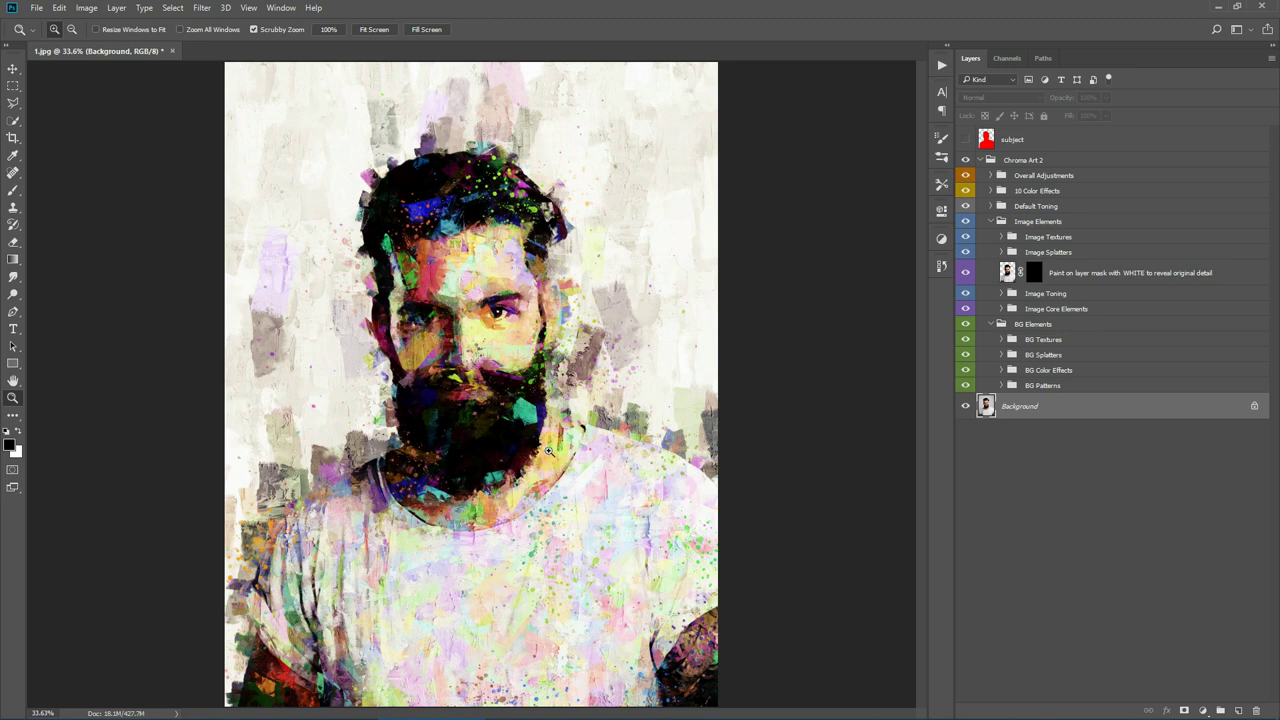
click(1078, 278)
click(1032, 274)
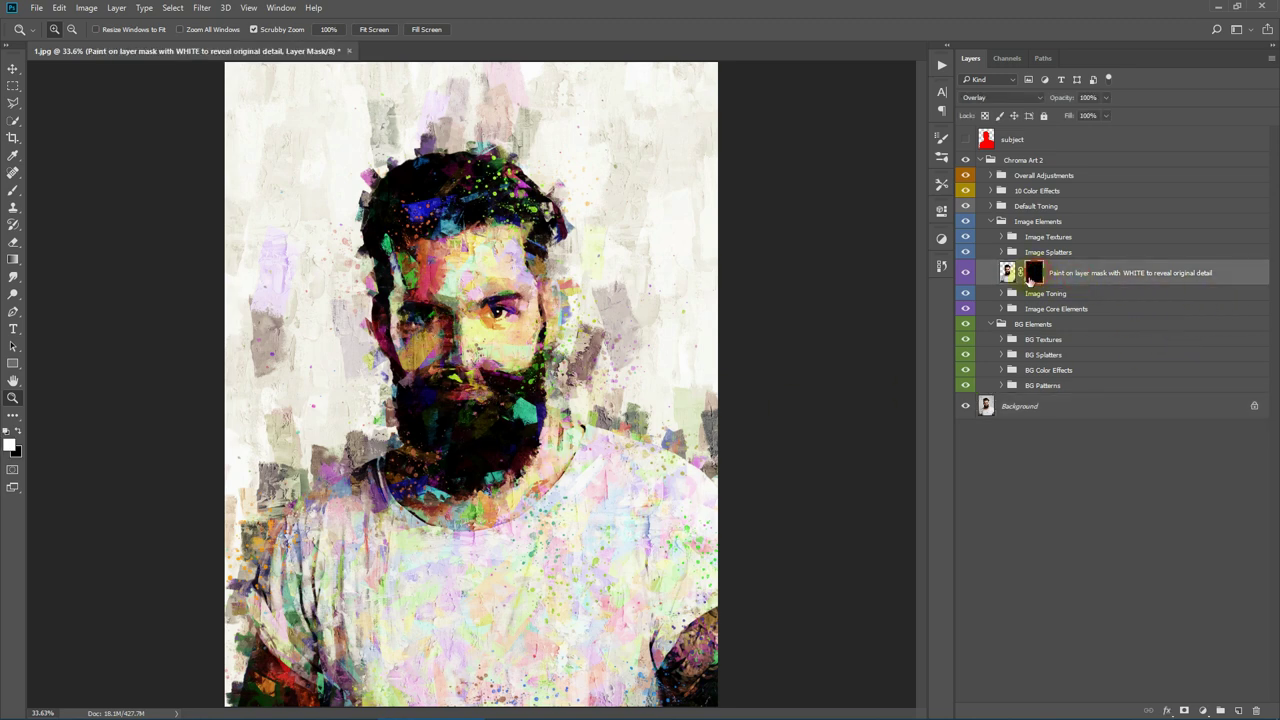
click(10, 194)
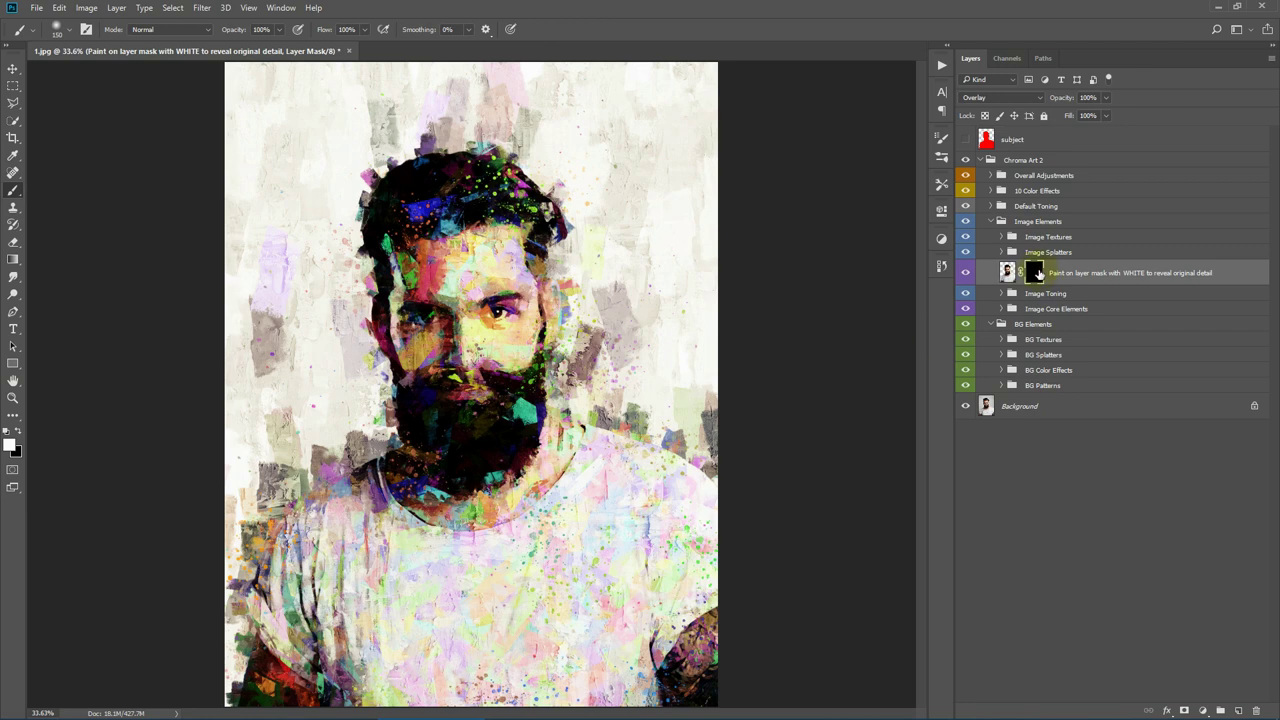
click(10, 446)
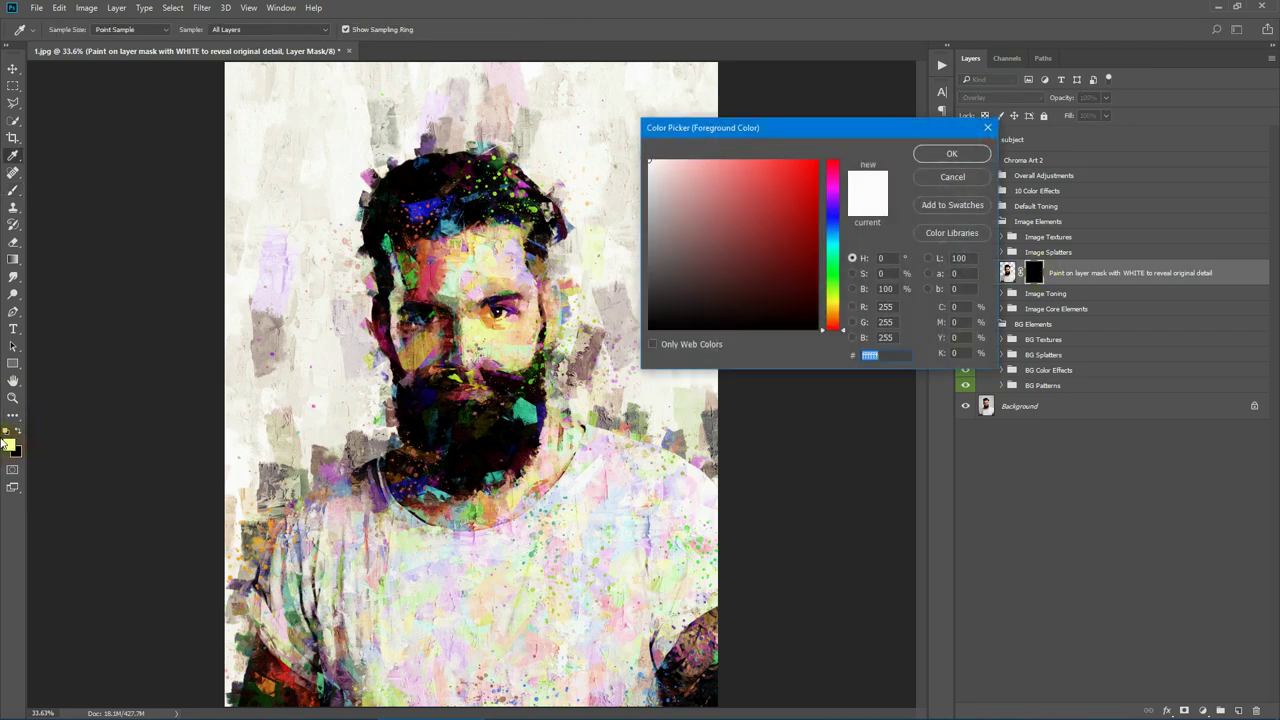
click(952, 153)
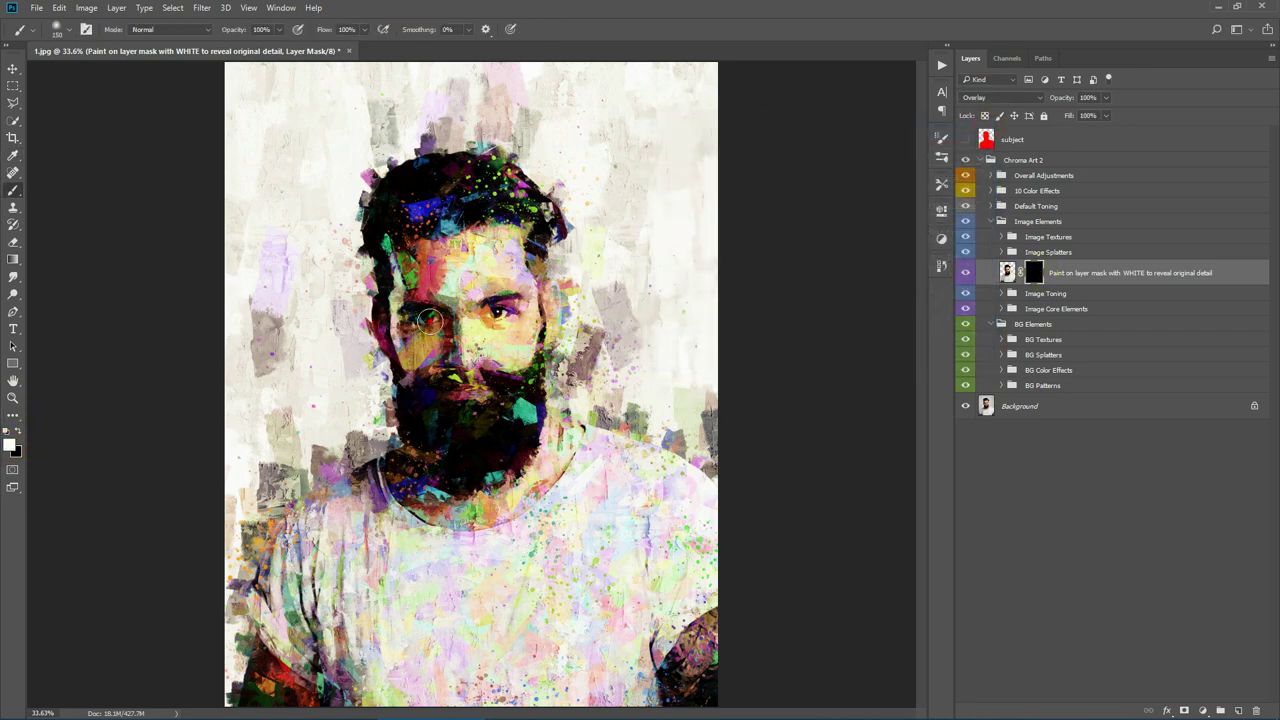
Paint white on the detail layer's mask over the man's eyes, nose and mouth with the 150 px brush
mouse_move(428, 319)
mouse_down()
mouse_move(518, 314)
mouse_move(451, 342)
mouse_move(462, 331)
mouse_up()
click(13, 397)
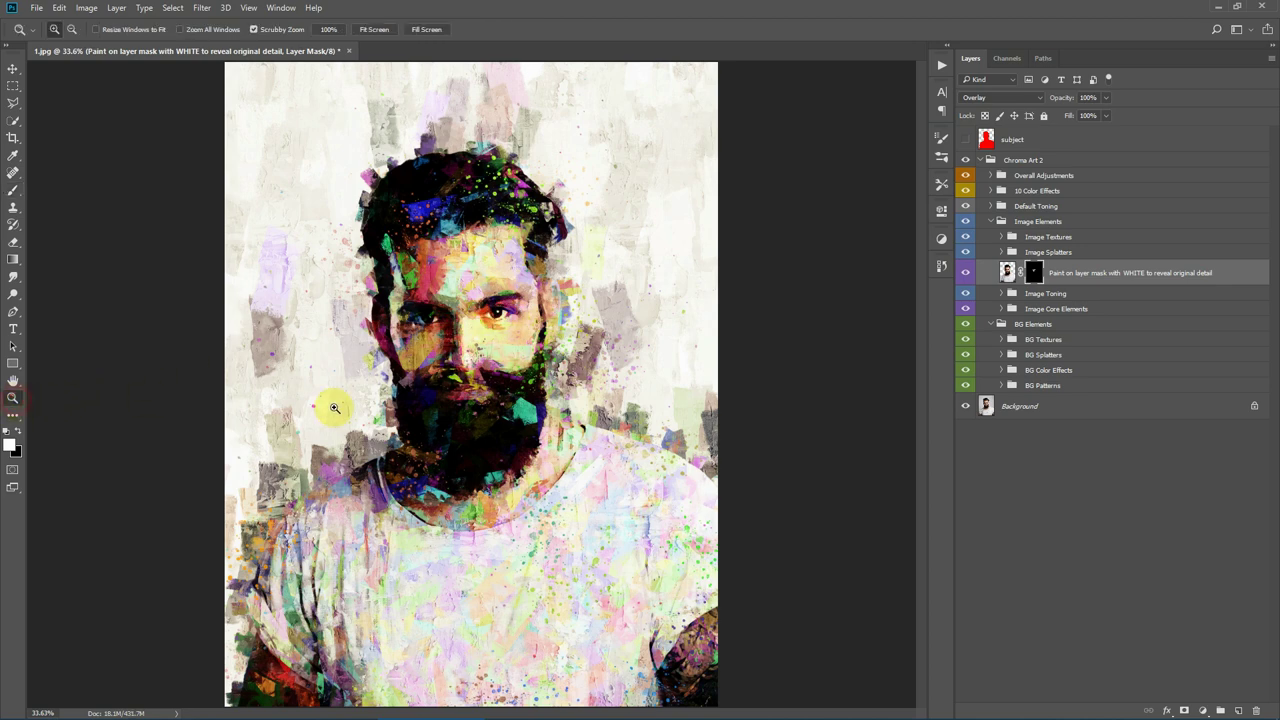
drag(338, 405, 594, 393)
click(594, 393)
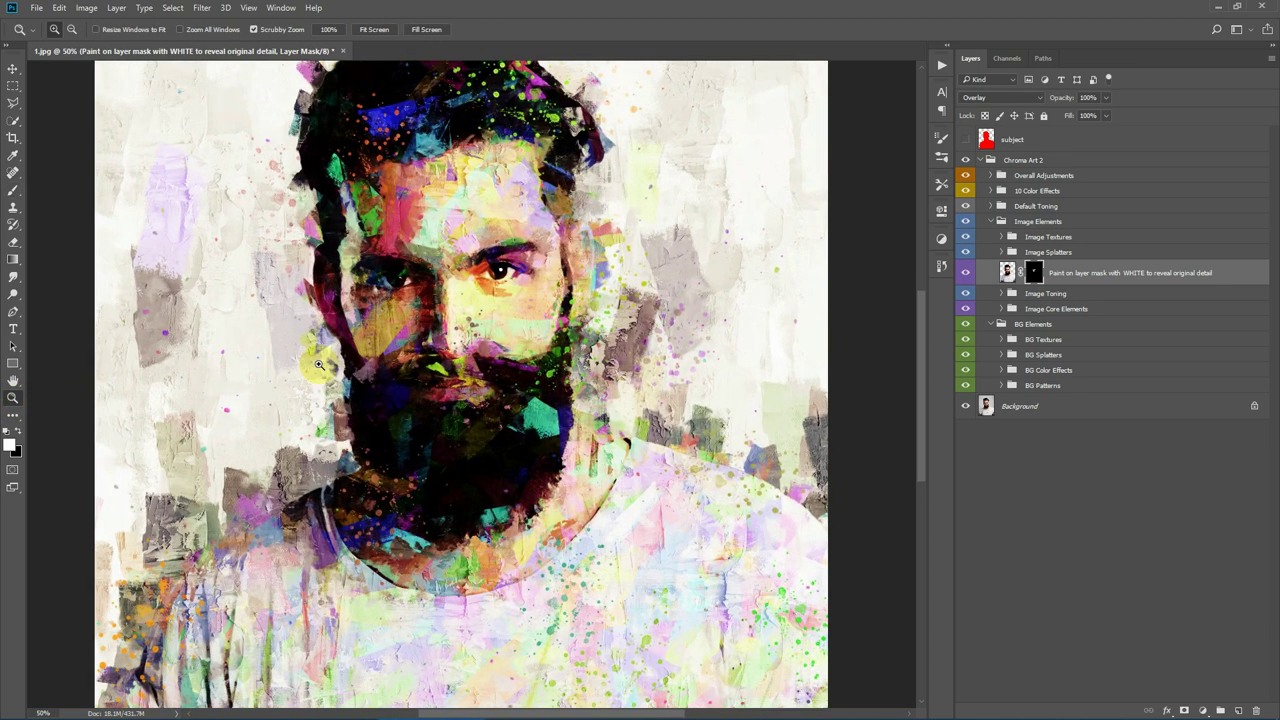
click(13, 190)
mouse_move(432, 395)
mouse_down()
mouse_move(500, 392)
mouse_move(460, 408)
mouse_move(394, 397)
mouse_move(442, 399)
mouse_move(473, 358)
mouse_move(479, 419)
mouse_move(452, 301)
mouse_move(443, 336)
mouse_up()
Inspect the face, paint splatters and background textures at 100% zoom and return to the whole portrait
click(10, 399)
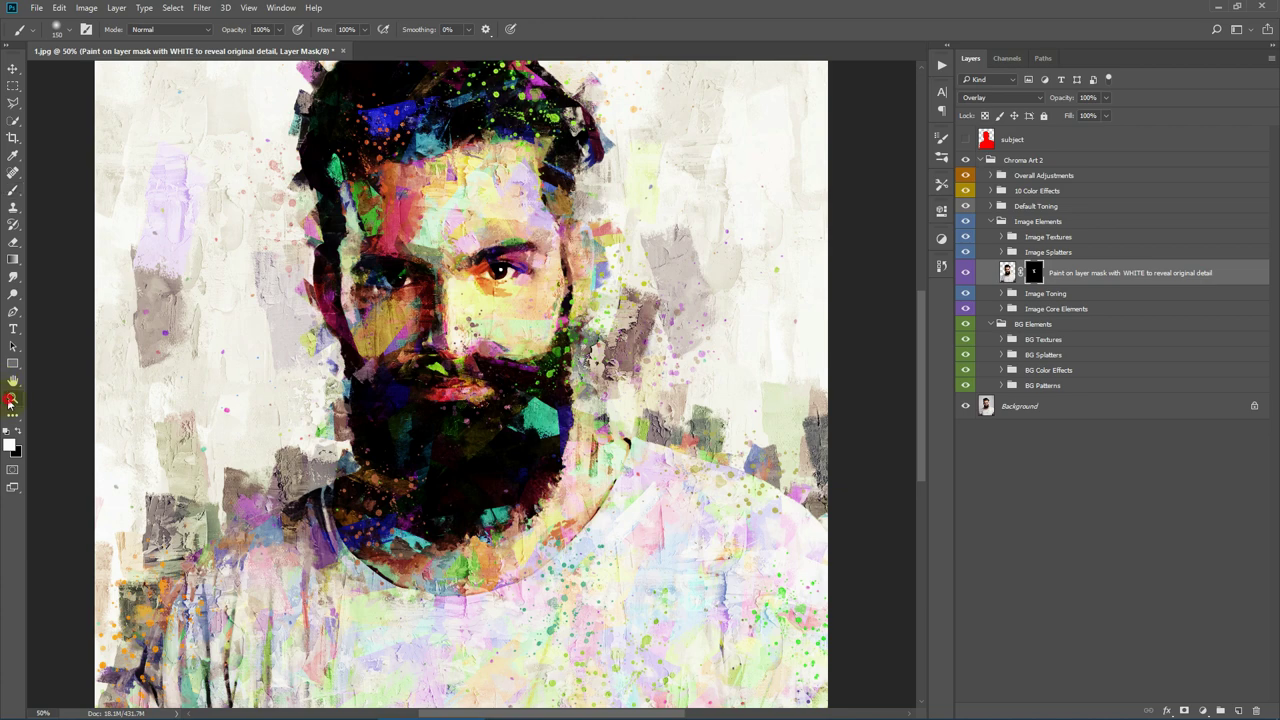
click(541, 243)
click(541, 243)
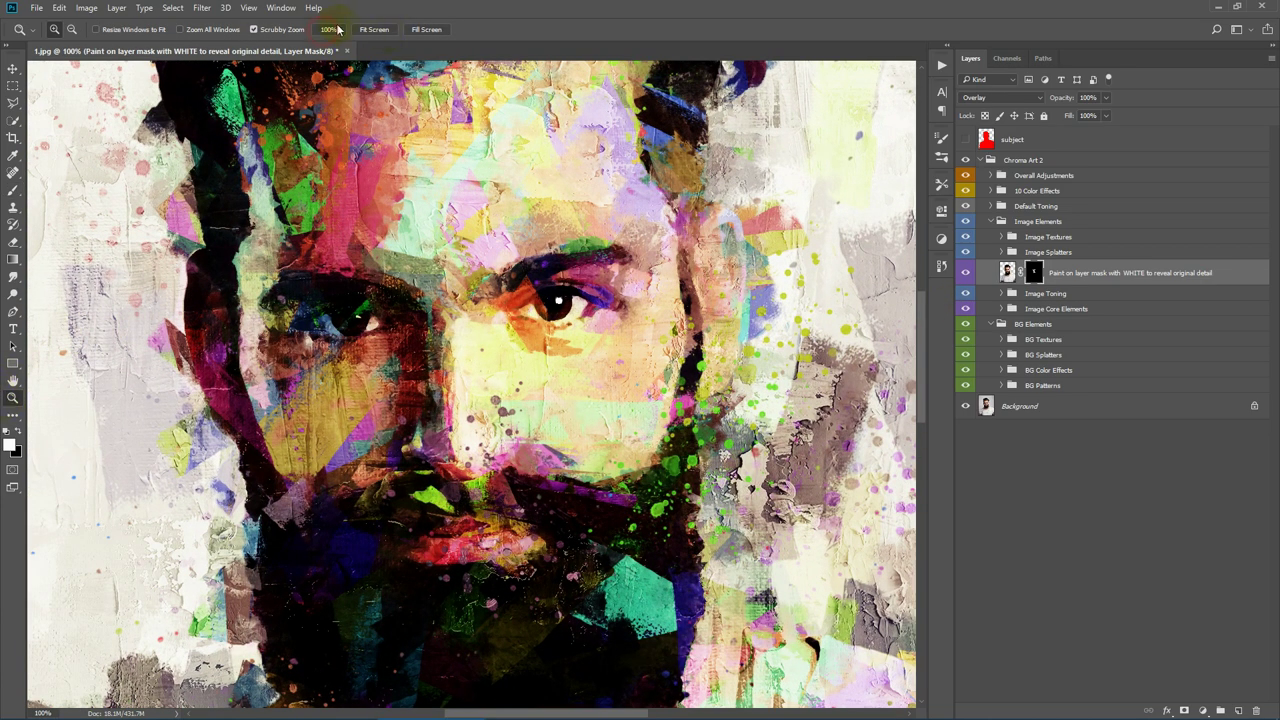
click(12, 381)
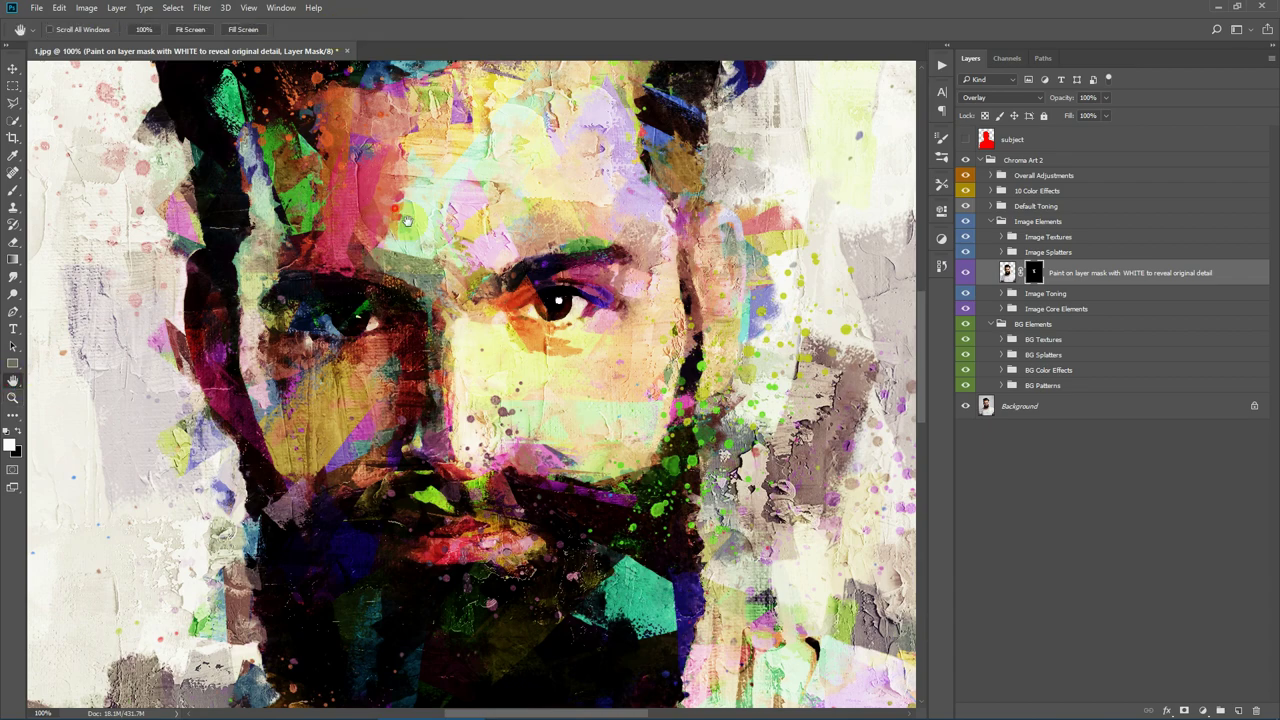
drag(409, 221, 439, 376)
drag(723, 191, 642, 357)
drag(672, 491, 578, 347)
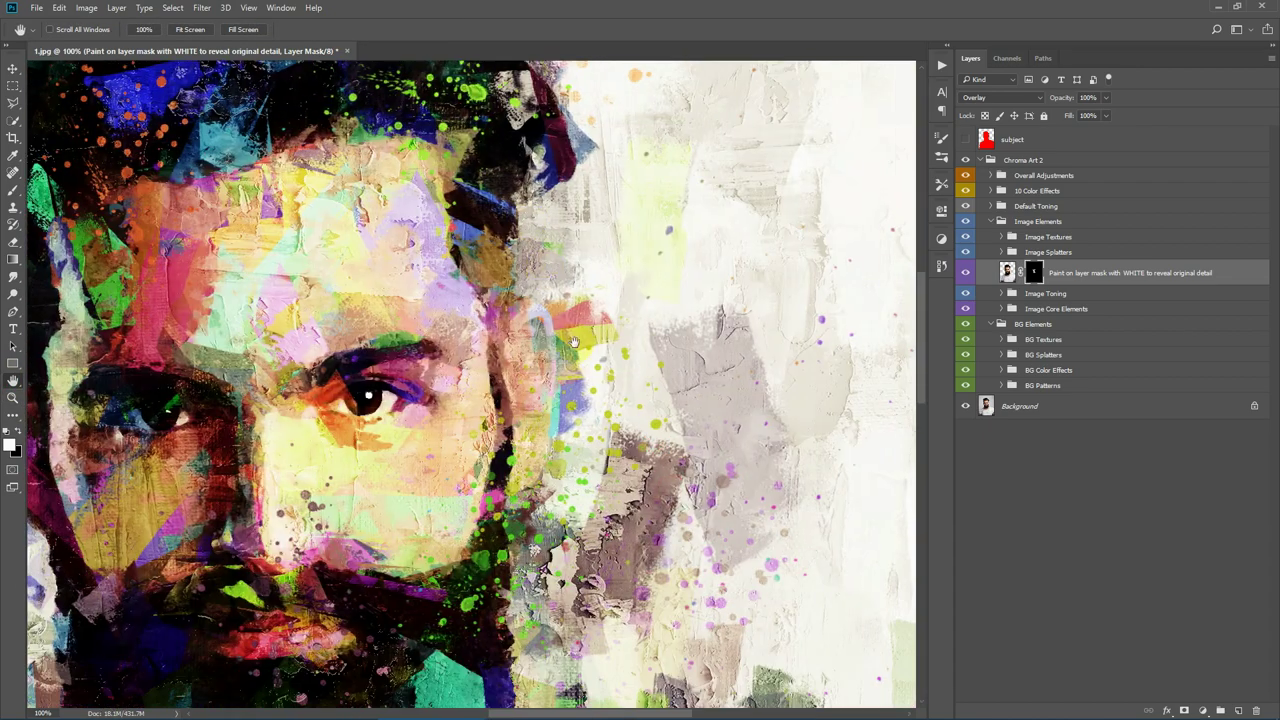
drag(634, 528, 712, 392)
drag(420, 542, 565, 440)
drag(626, 568, 602, 366)
drag(589, 523, 631, 294)
drag(632, 498, 590, 705)
drag(518, 80, 536, 438)
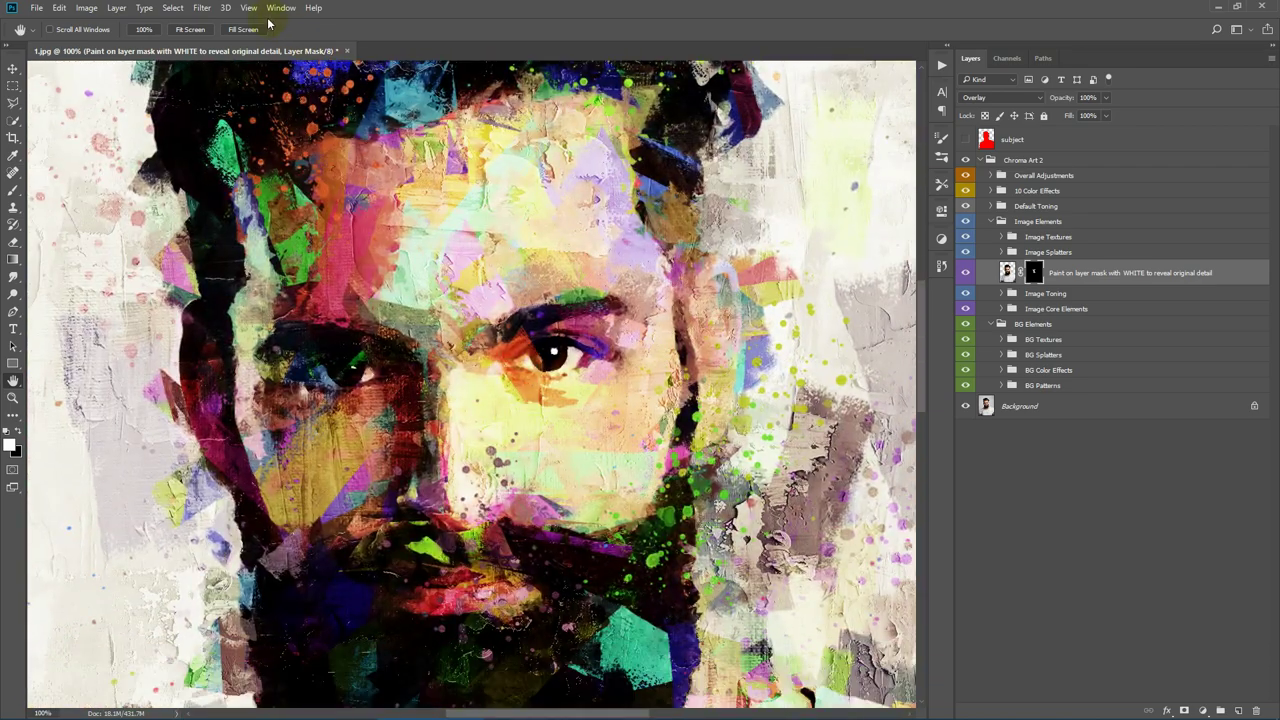
click(190, 29)
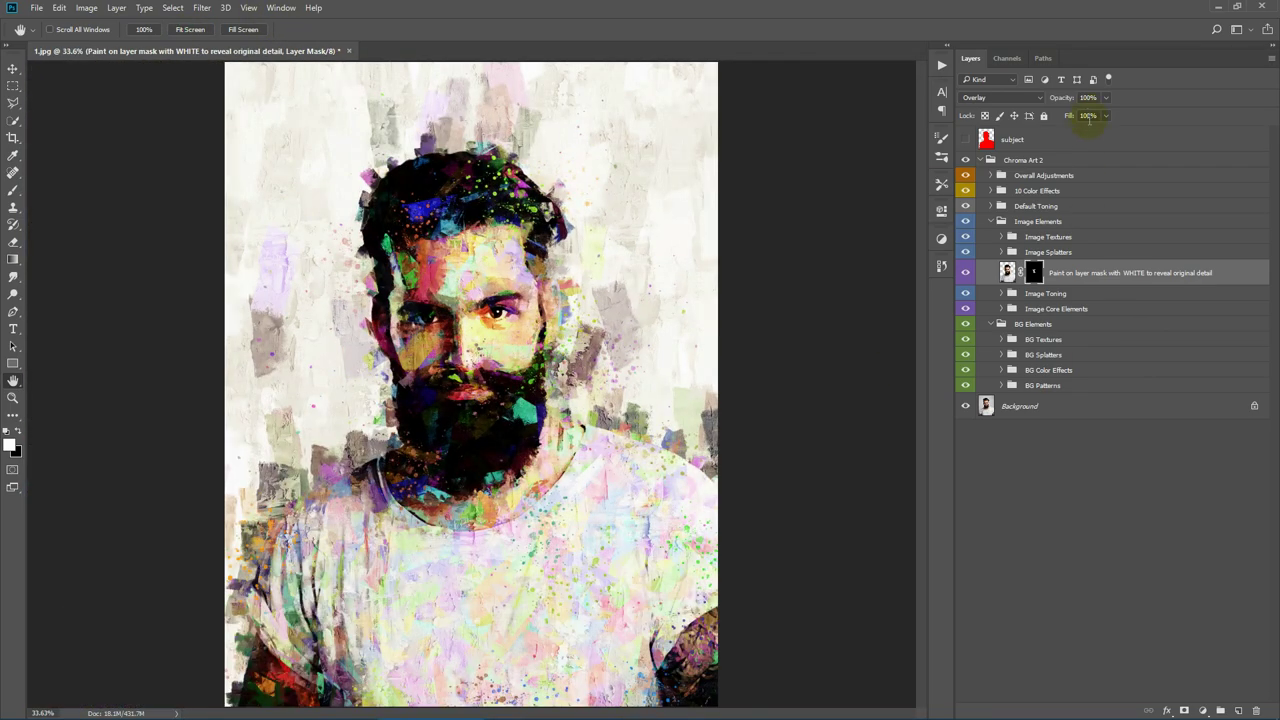
Toggle the BG Patterns group off and on, expand it and preview its BG Base Pattern layer the same way
click(1055, 327)
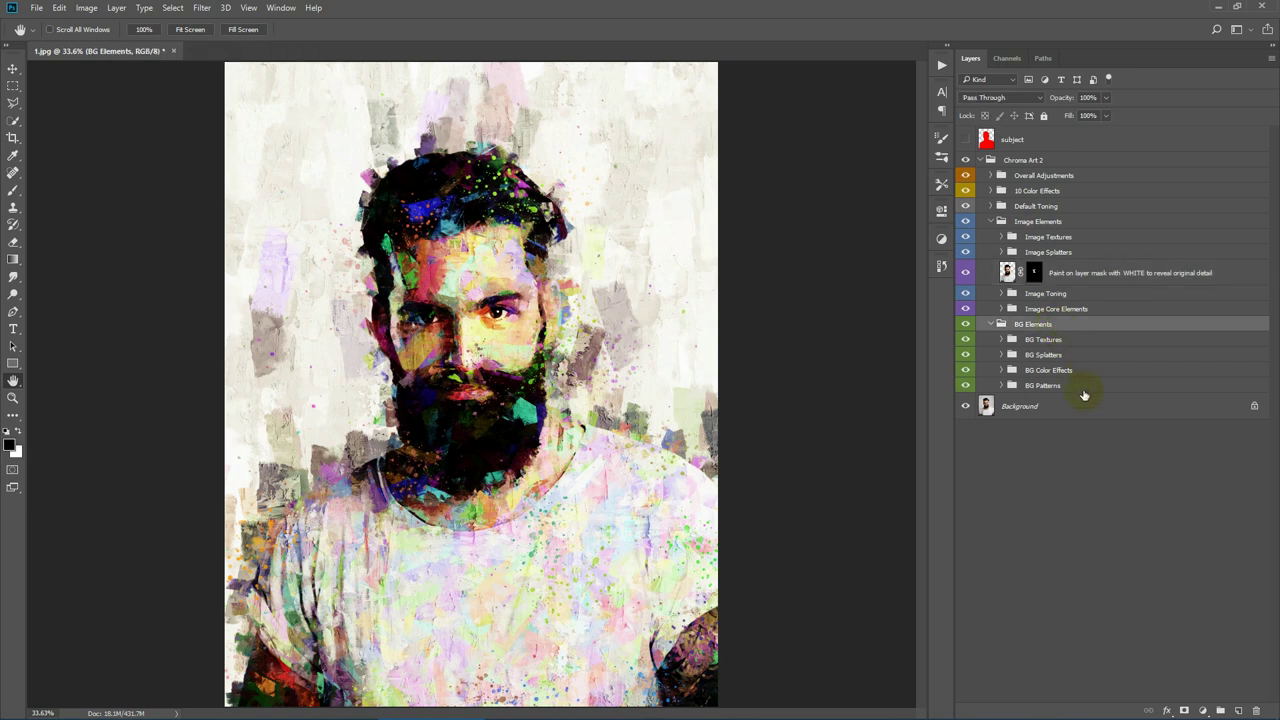
click(1040, 386)
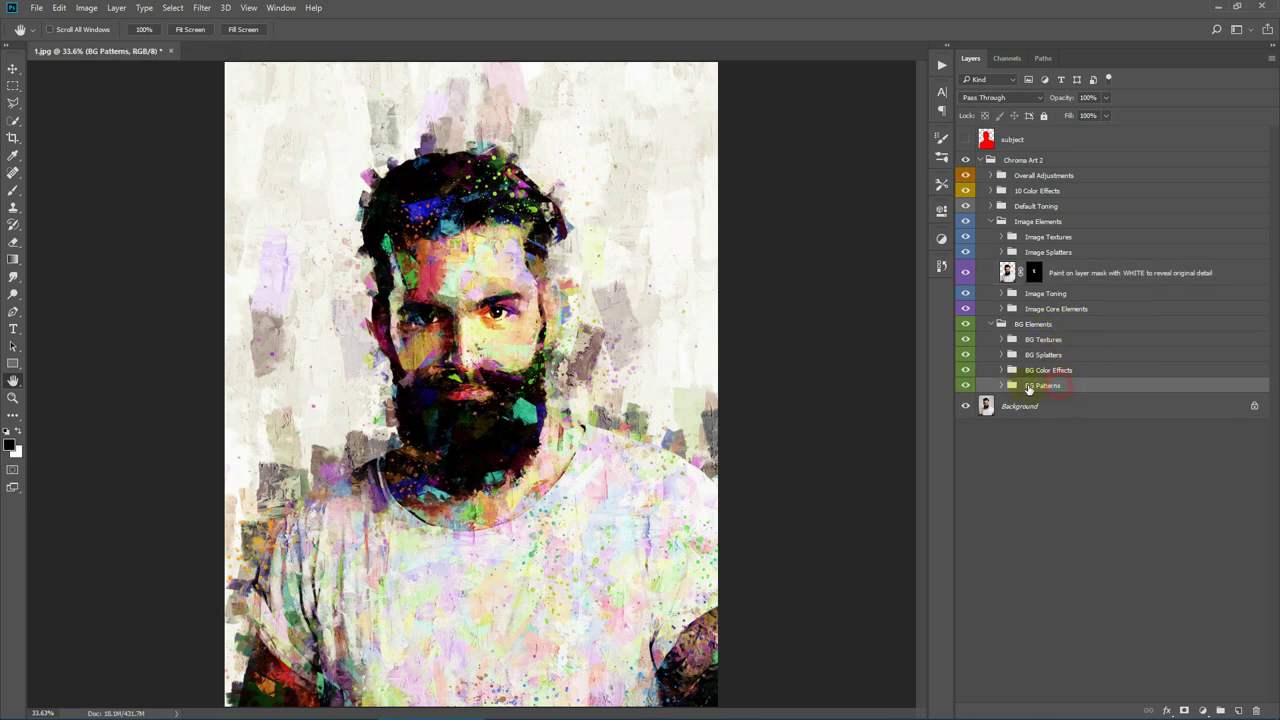
click(964, 386)
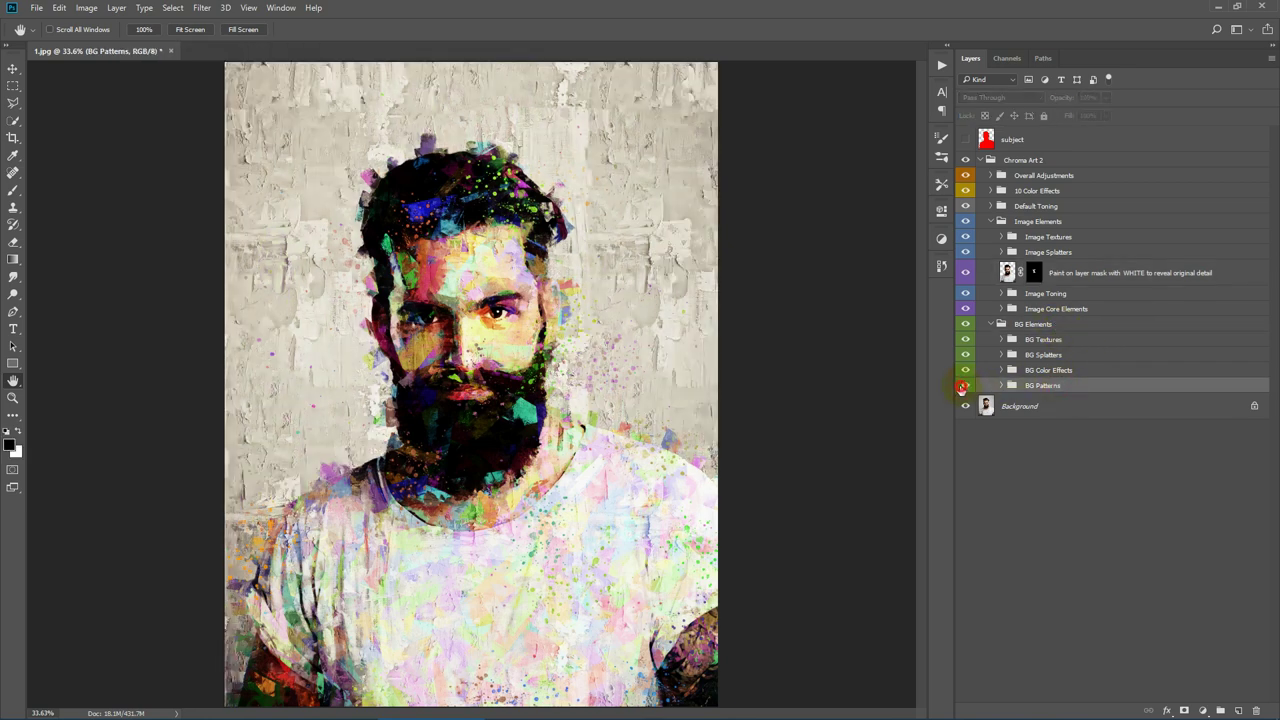
click(963, 386)
click(1001, 385)
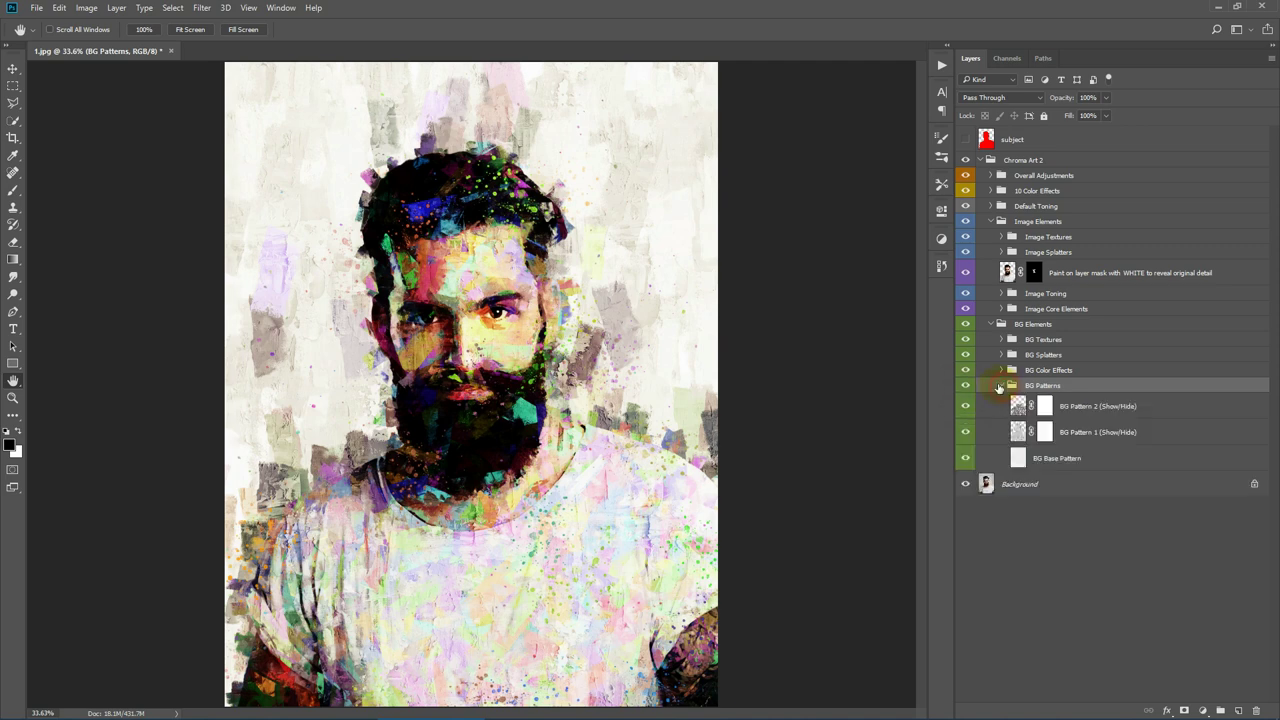
click(1070, 457)
click(964, 457)
click(964, 457)
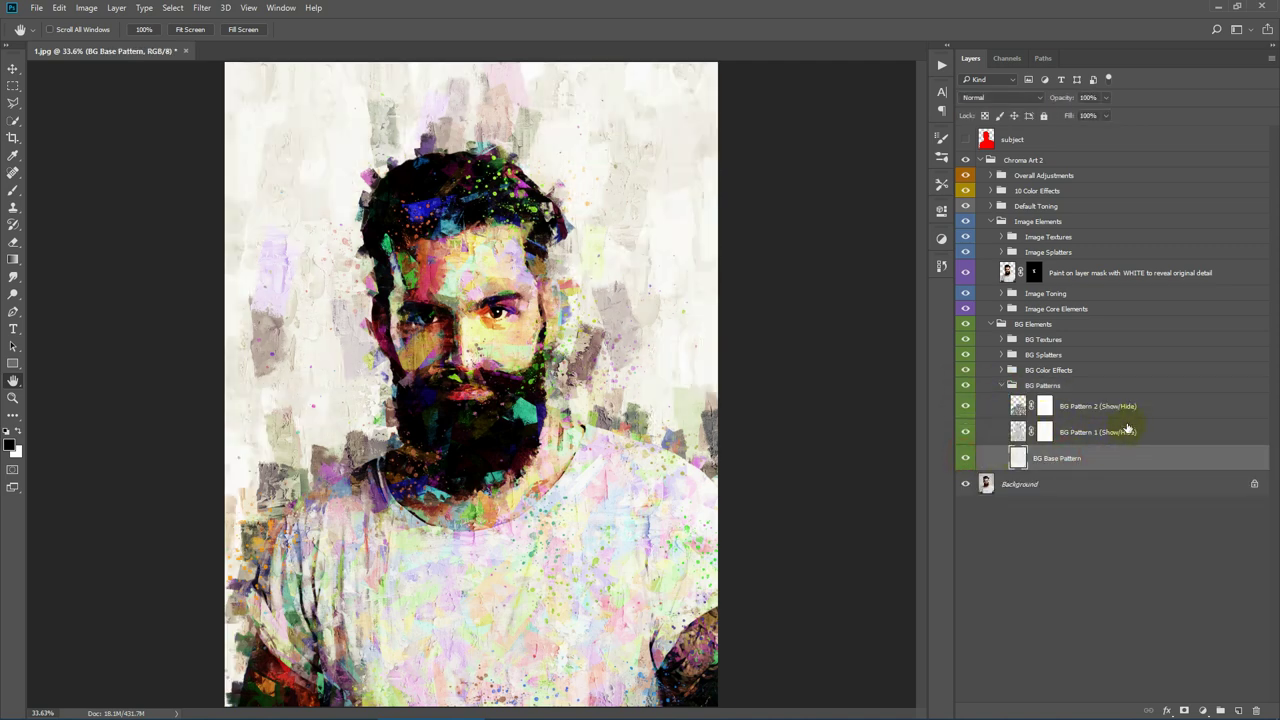
Preview the BG Pattern 2 and BG Pattern 1 layers by toggling each one off and on
click(1126, 412)
click(966, 407)
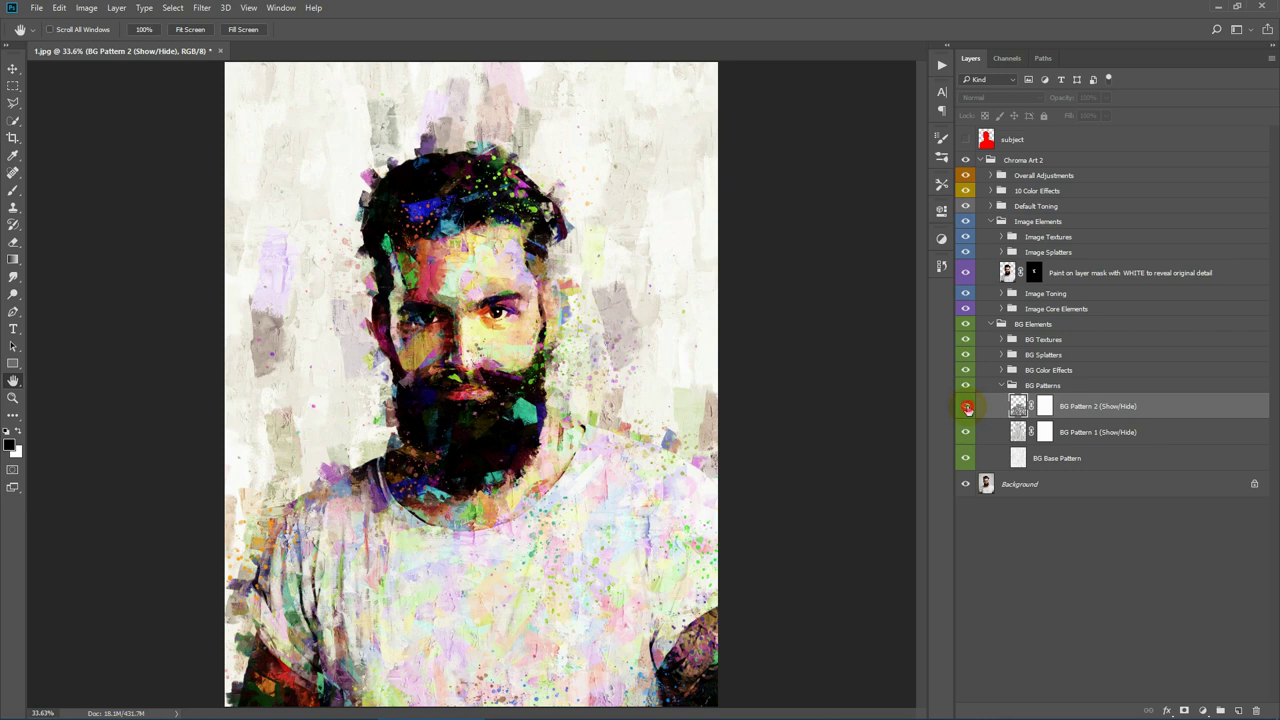
click(966, 407)
click(966, 432)
click(966, 432)
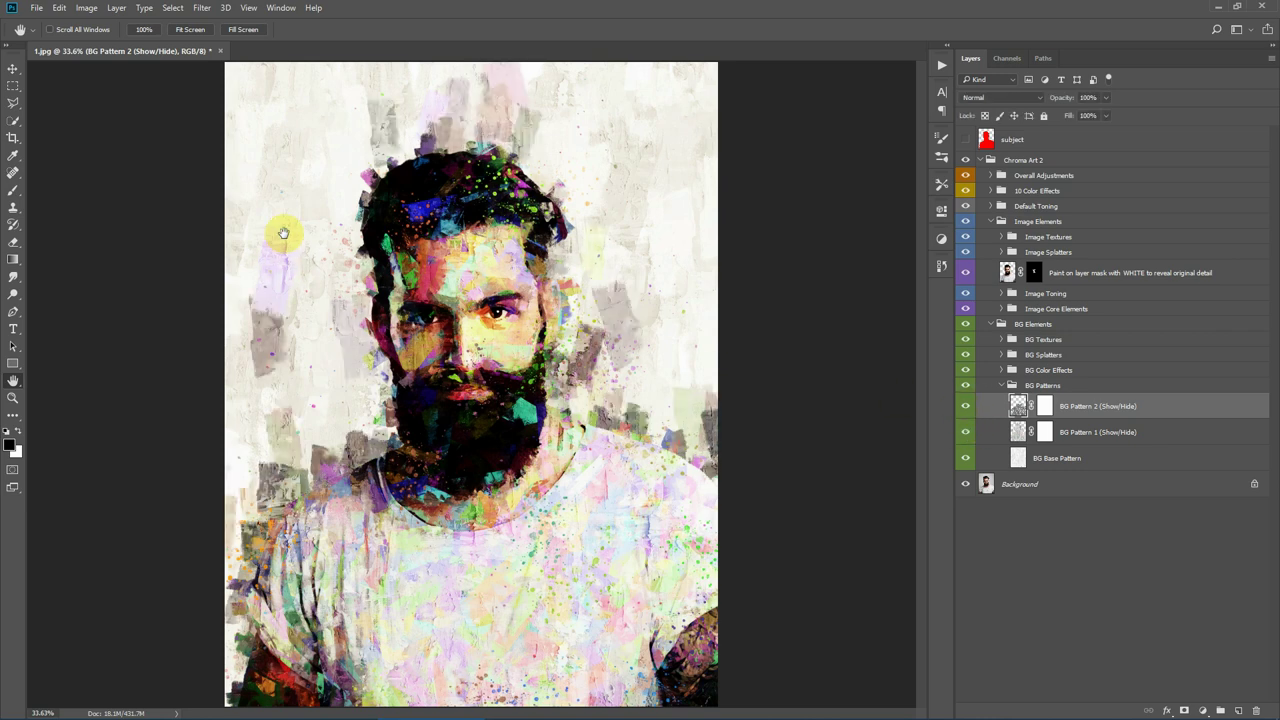
Hide BG Pattern 2, BG Pattern 1 and BG Base Pattern together, and restore all three one by one
click(965, 407)
click(965, 432)
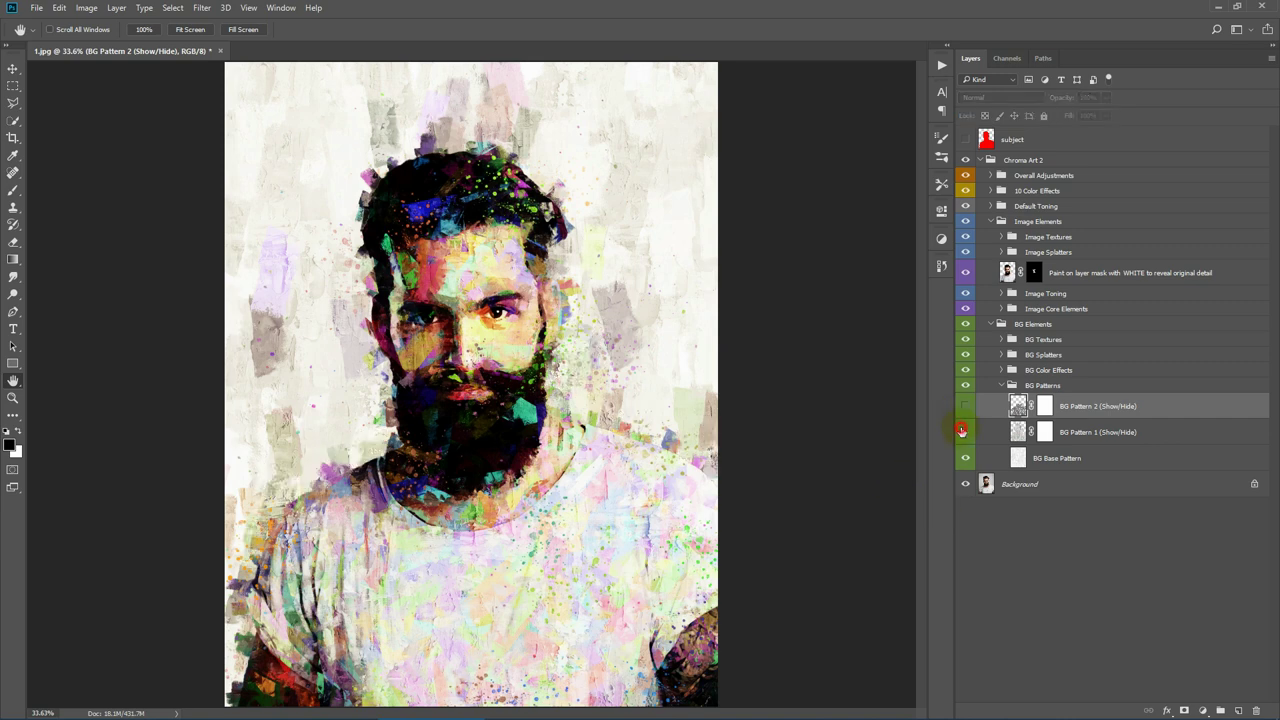
click(965, 459)
click(965, 459)
click(966, 433)
click(966, 433)
click(966, 433)
click(966, 407)
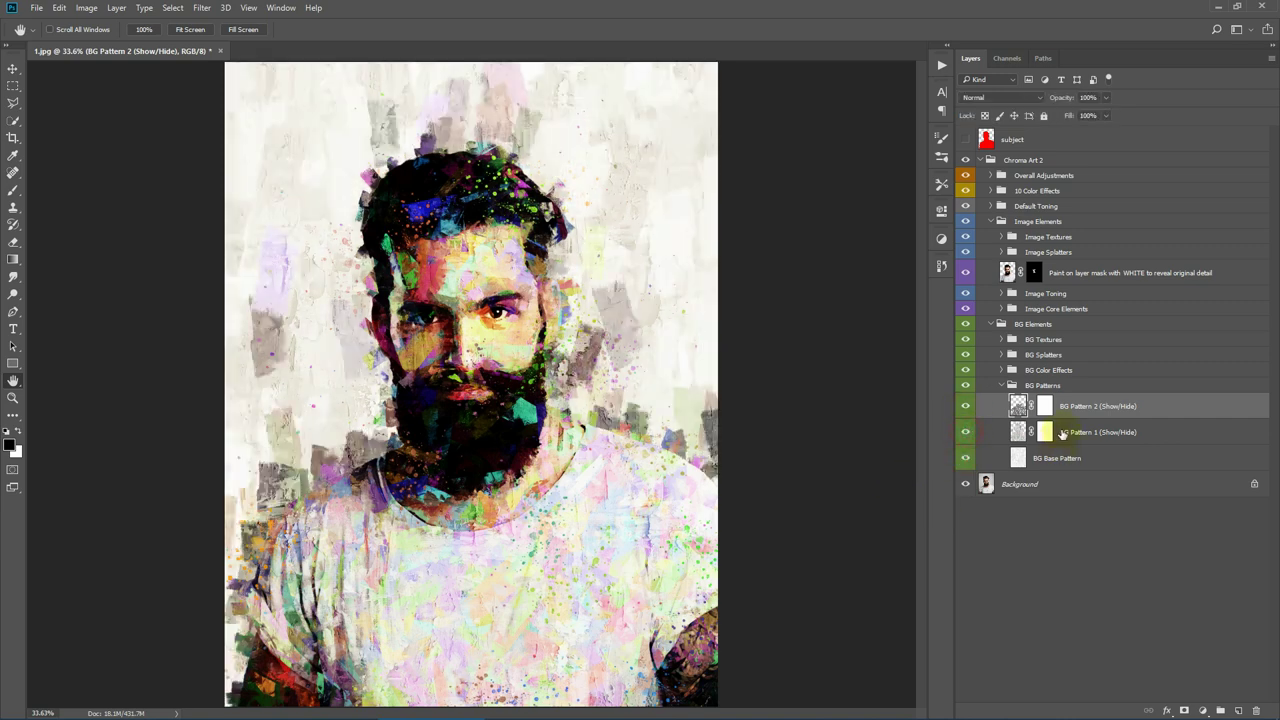
Collapse the BG Patterns group and expand the BG Color Effects group
click(1144, 400)
drag(1026, 100, 1115, 114)
click(1001, 387)
click(1012, 373)
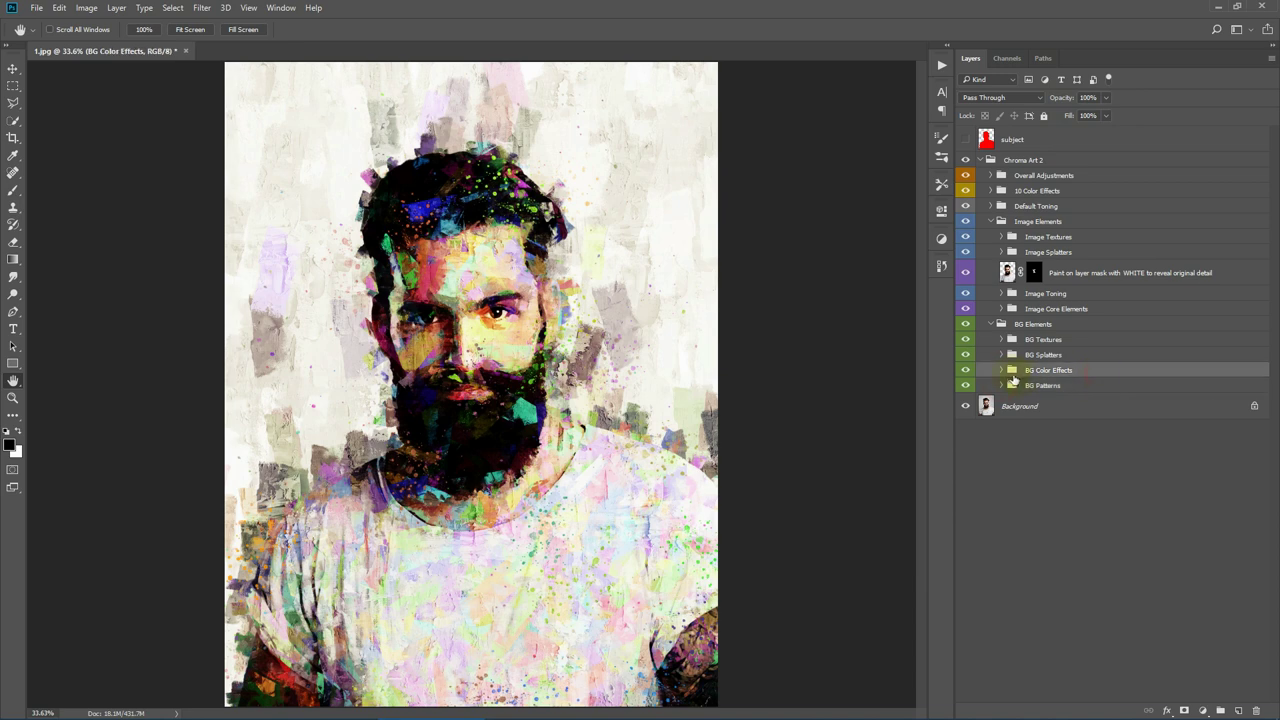
click(1001, 371)
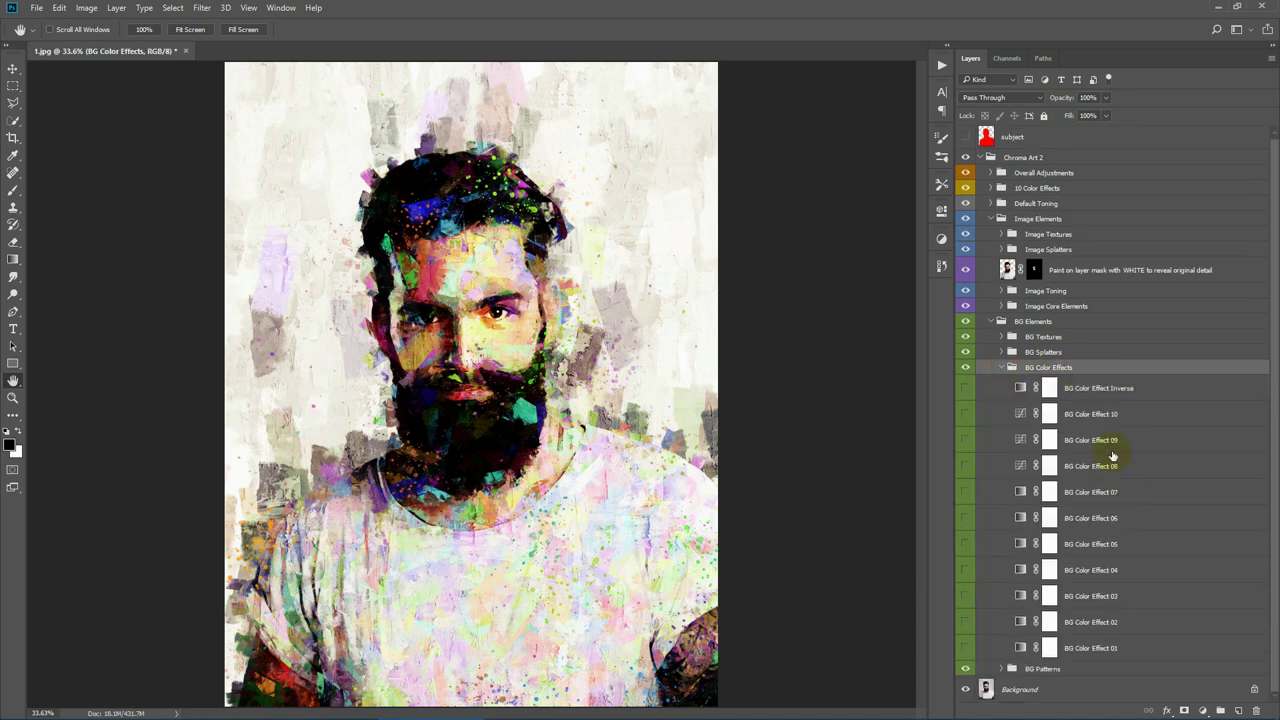
Preview BG Color Effects 01 to 06 on the background one at a time, hiding each again
click(964, 649)
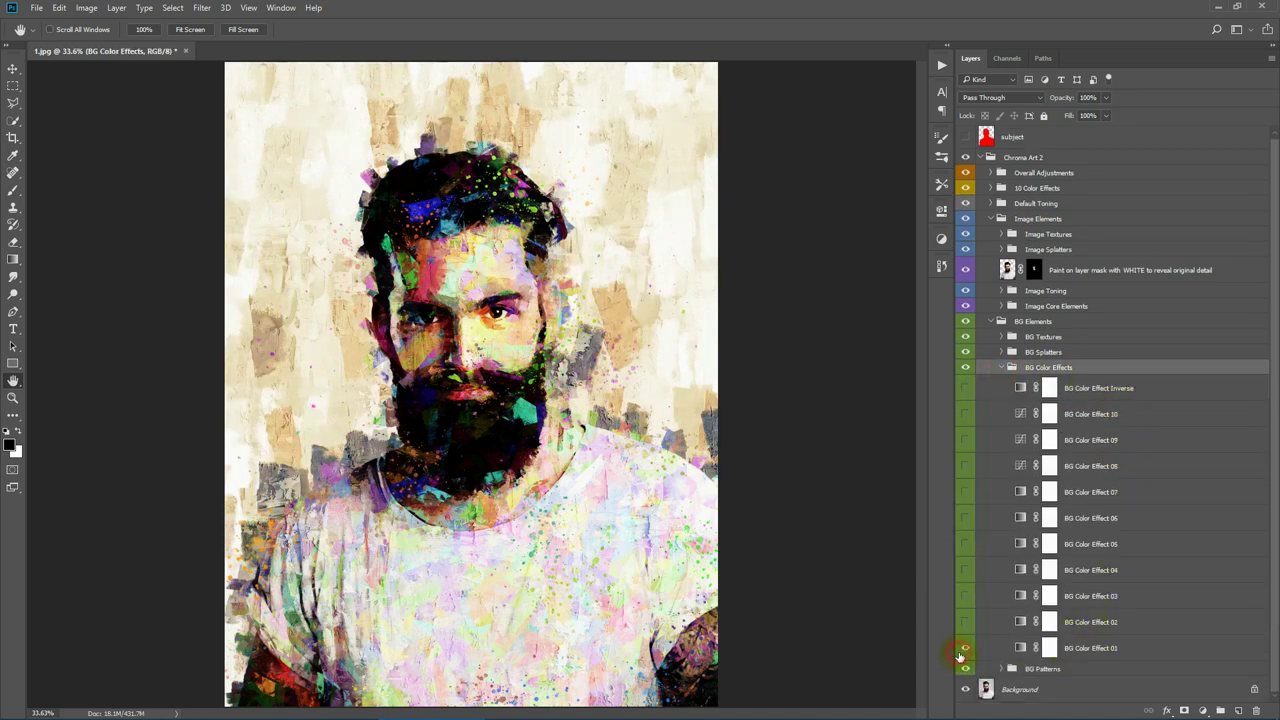
click(965, 649)
click(963, 622)
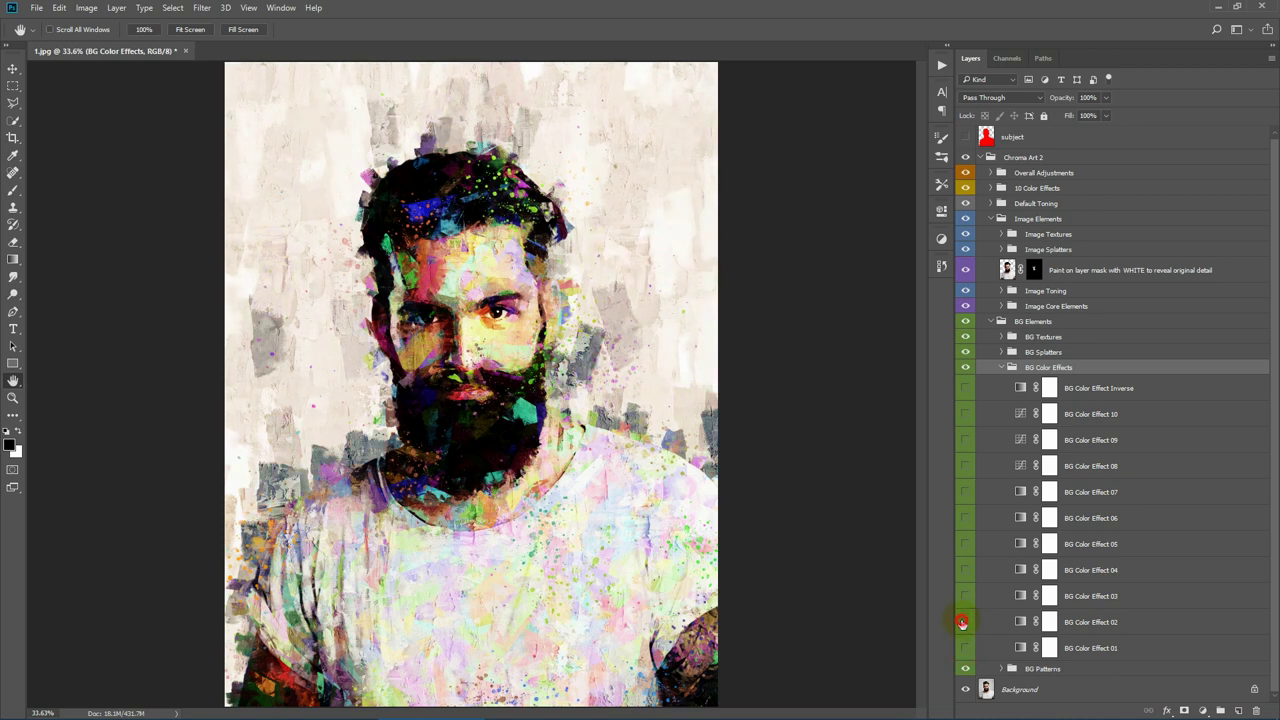
click(962, 622)
click(964, 593)
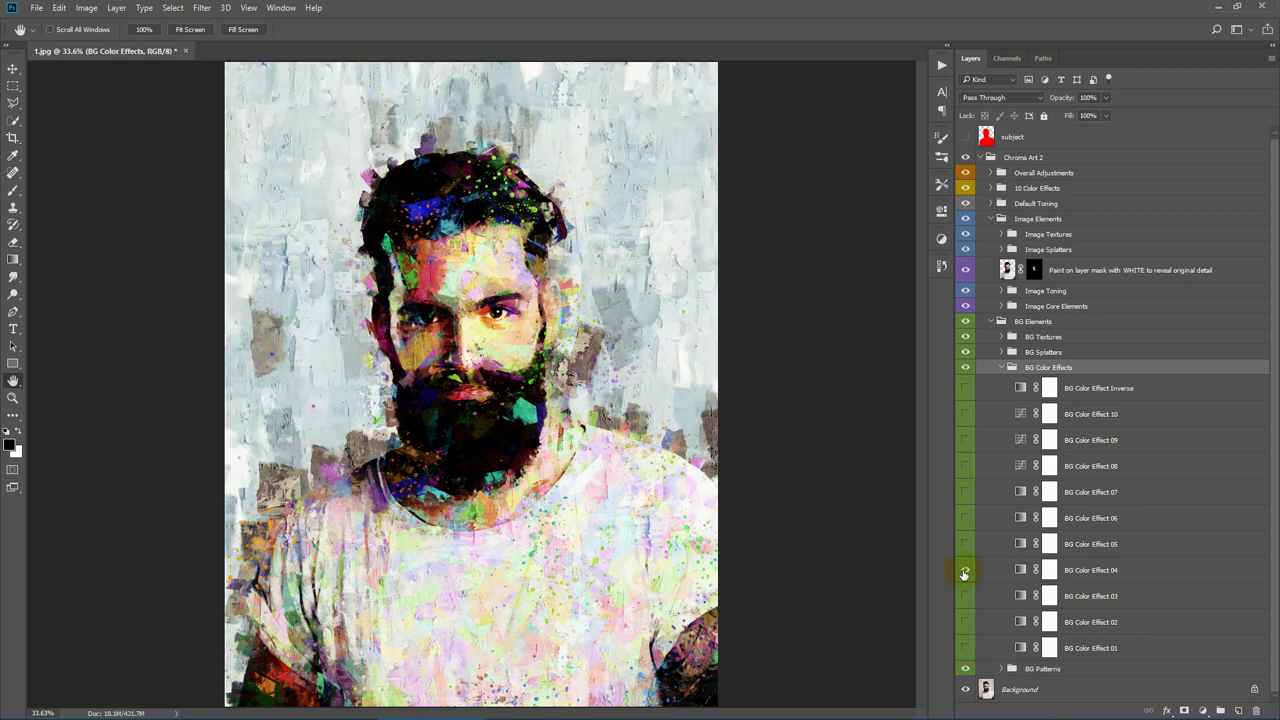
click(964, 570)
click(963, 543)
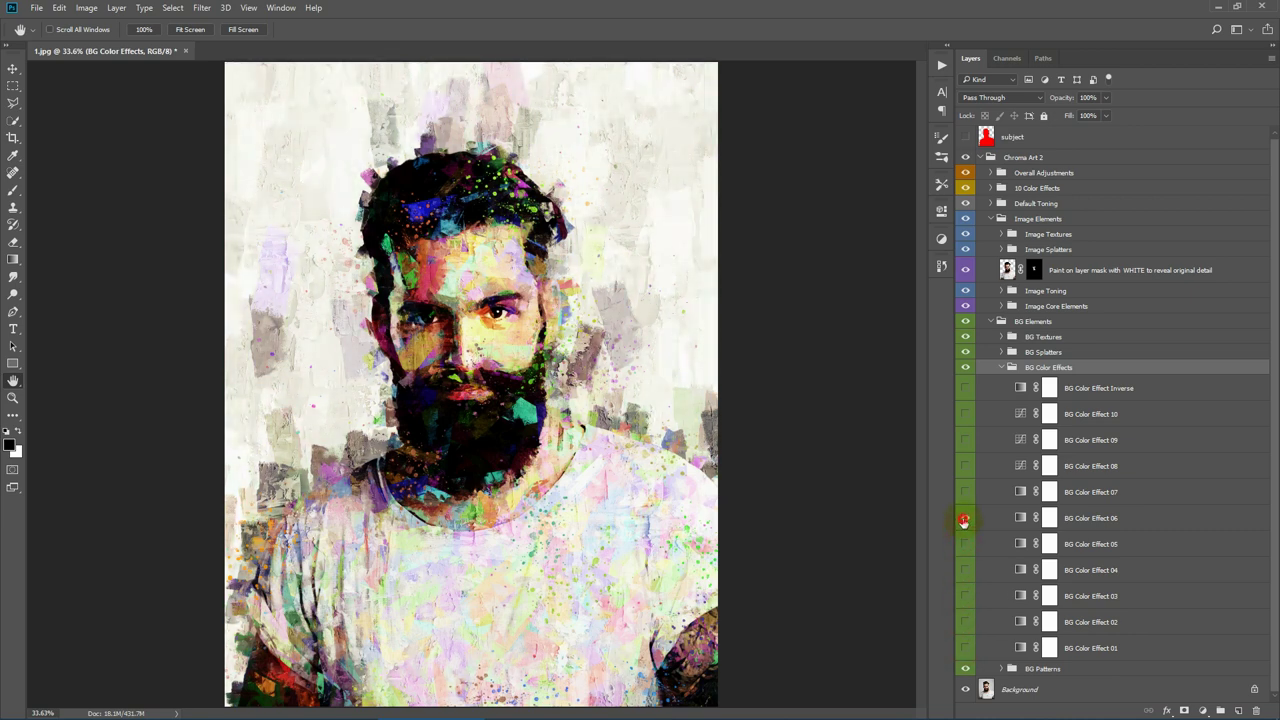
click(963, 520)
Preview BG Color Effects 07 to 10 on the background one at a time, hiding each again
click(962, 492)
click(962, 492)
click(963, 466)
click(963, 466)
click(963, 440)
click(963, 440)
click(966, 414)
Show BG Color Effect Inverse and try pink dfa0c5 for the 16% stop of its gradient map, cancelling the colour change
click(966, 389)
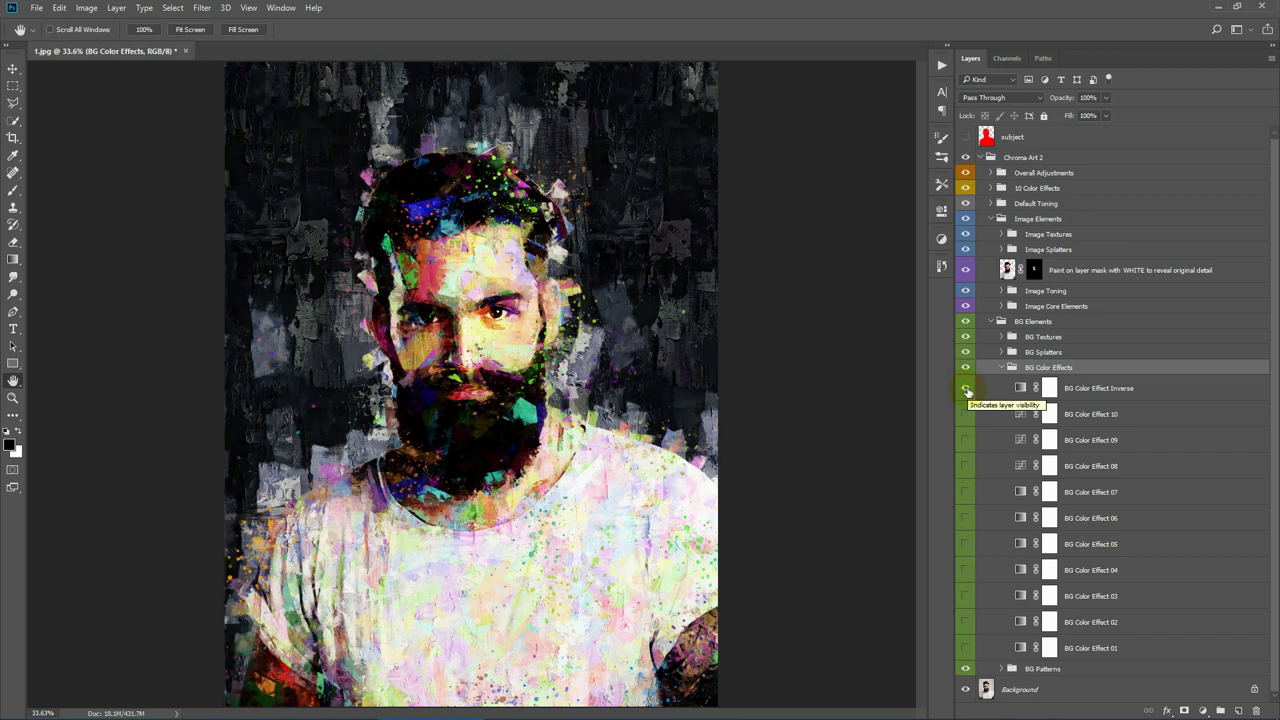
double_click(1020, 388)
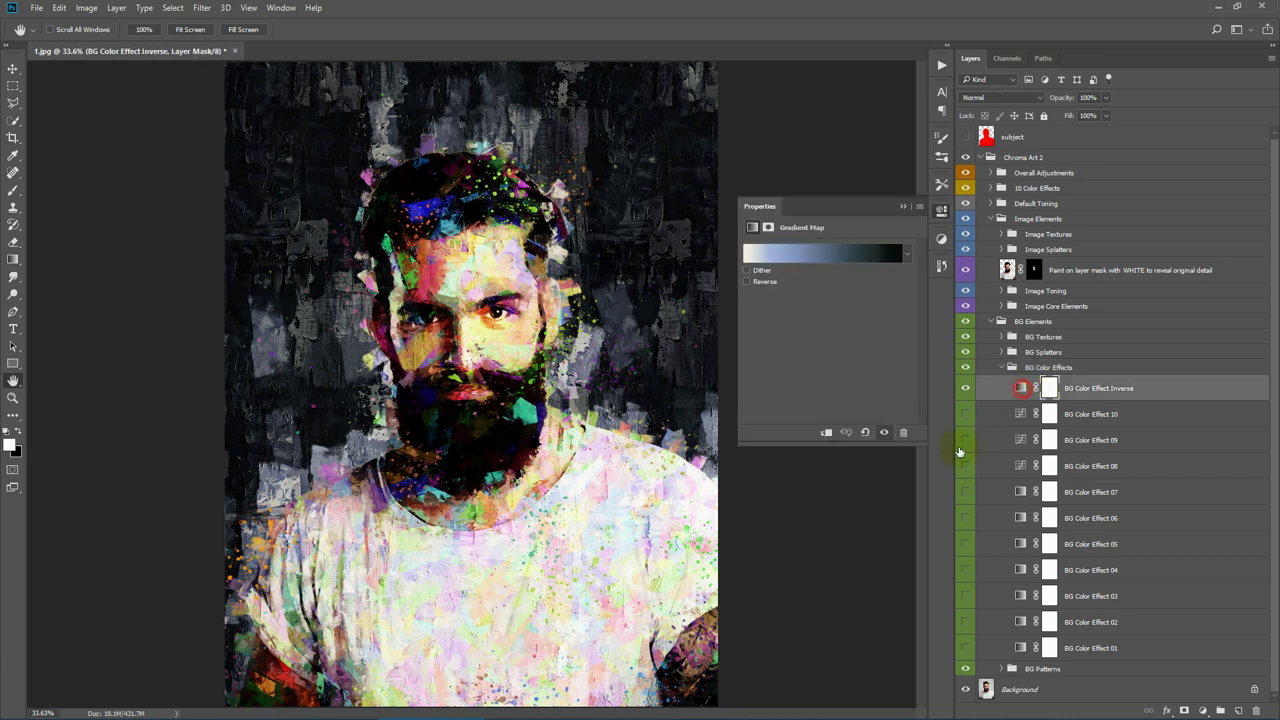
click(792, 255)
double_click(732, 427)
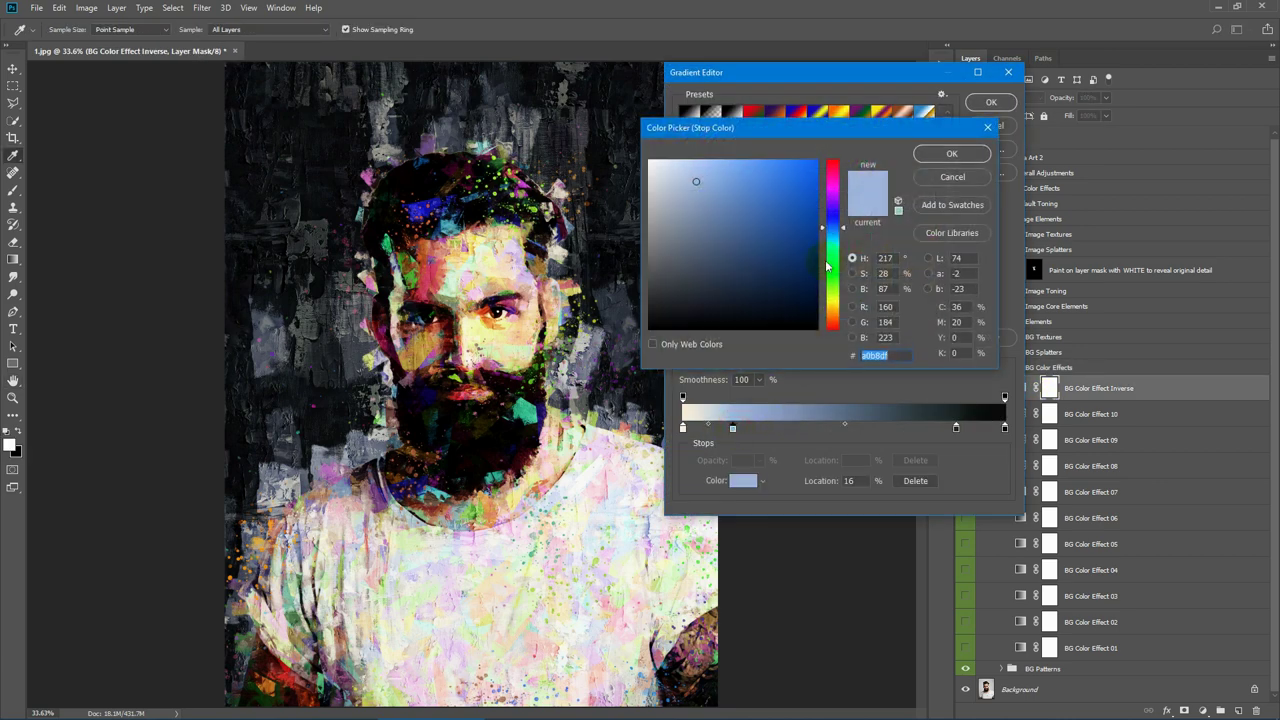
drag(833, 240, 836, 177)
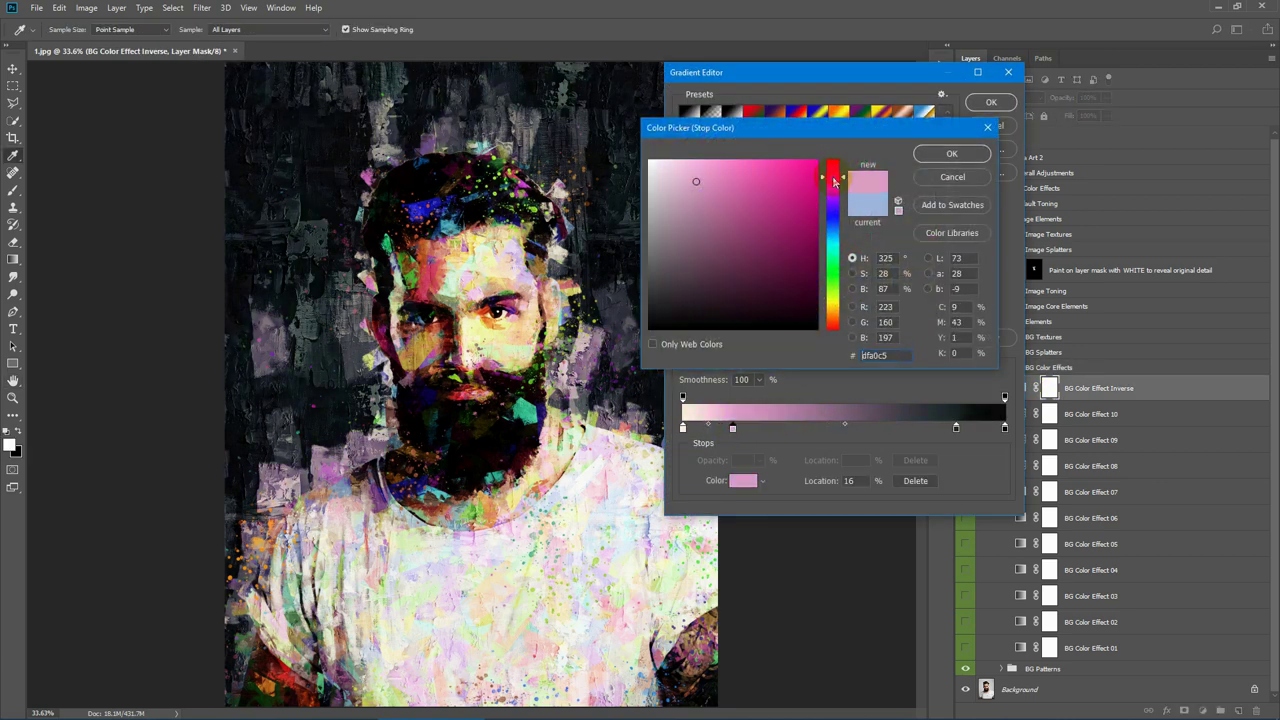
drag(815, 135, 861, 134)
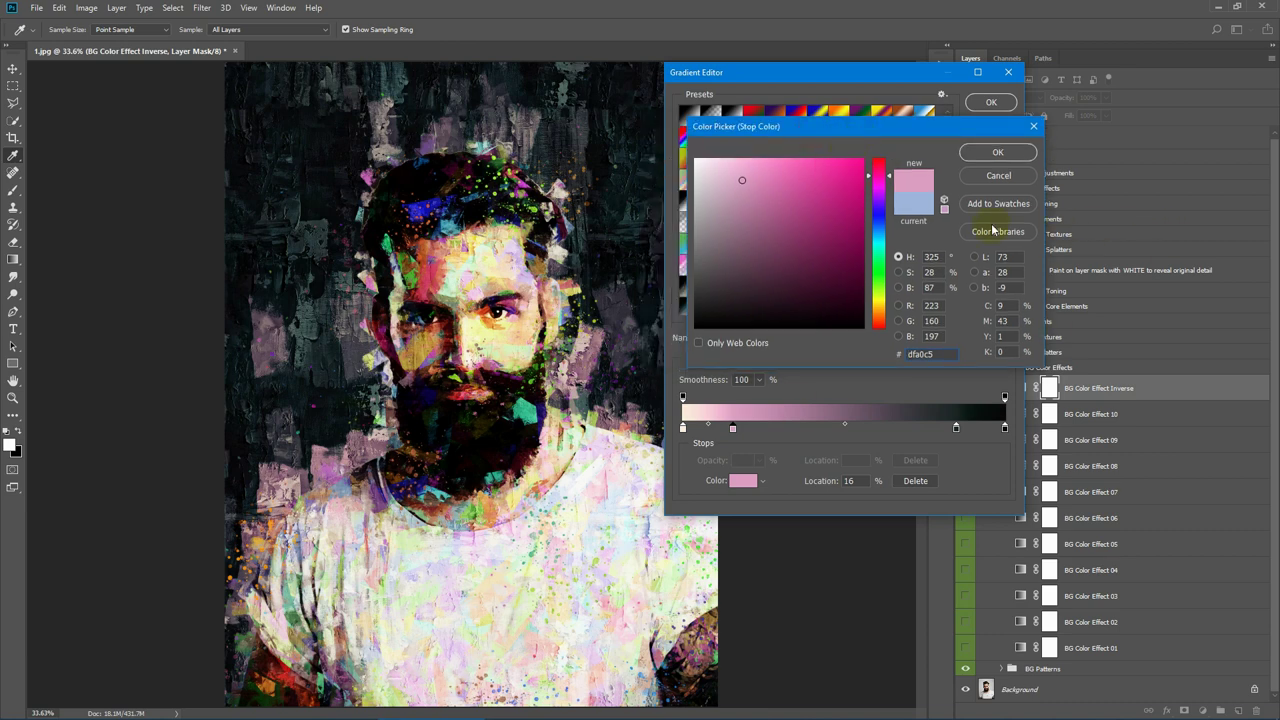
click(998, 175)
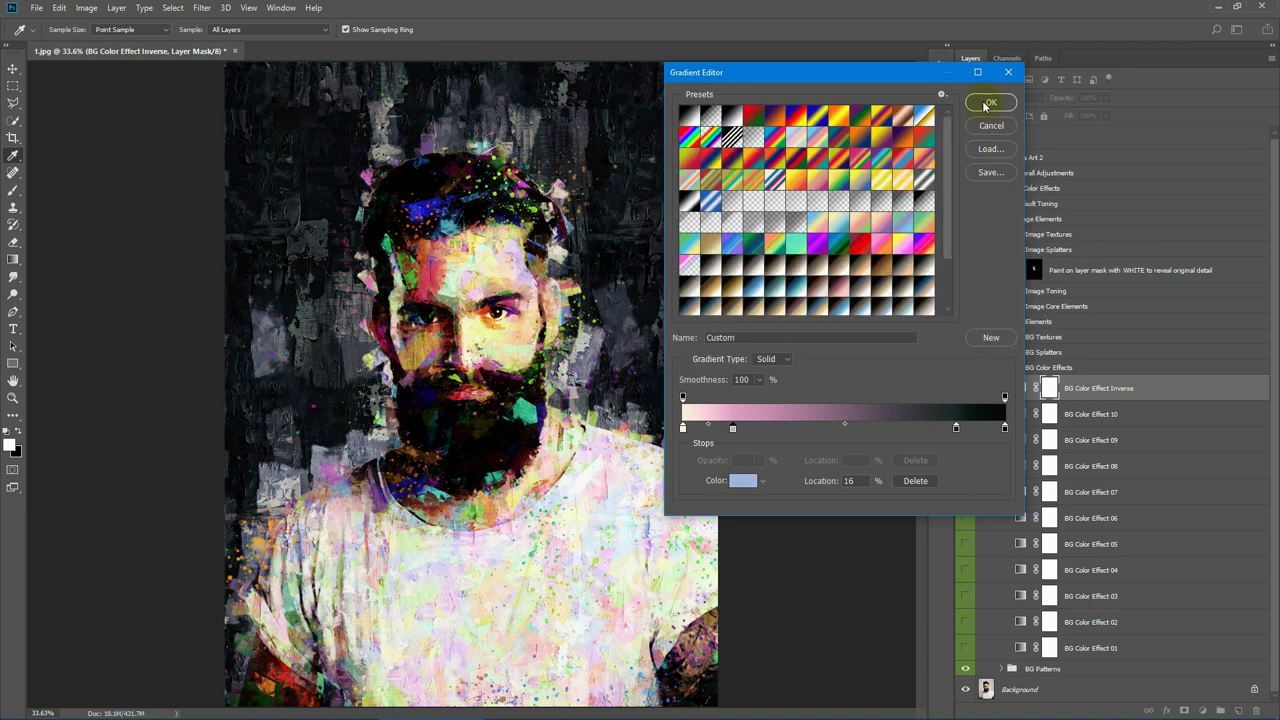
Try dark grey 272727 for the gradient's 100% stop, discard the gradient edits and hide BG Color Effect Inverse
double_click(1004, 428)
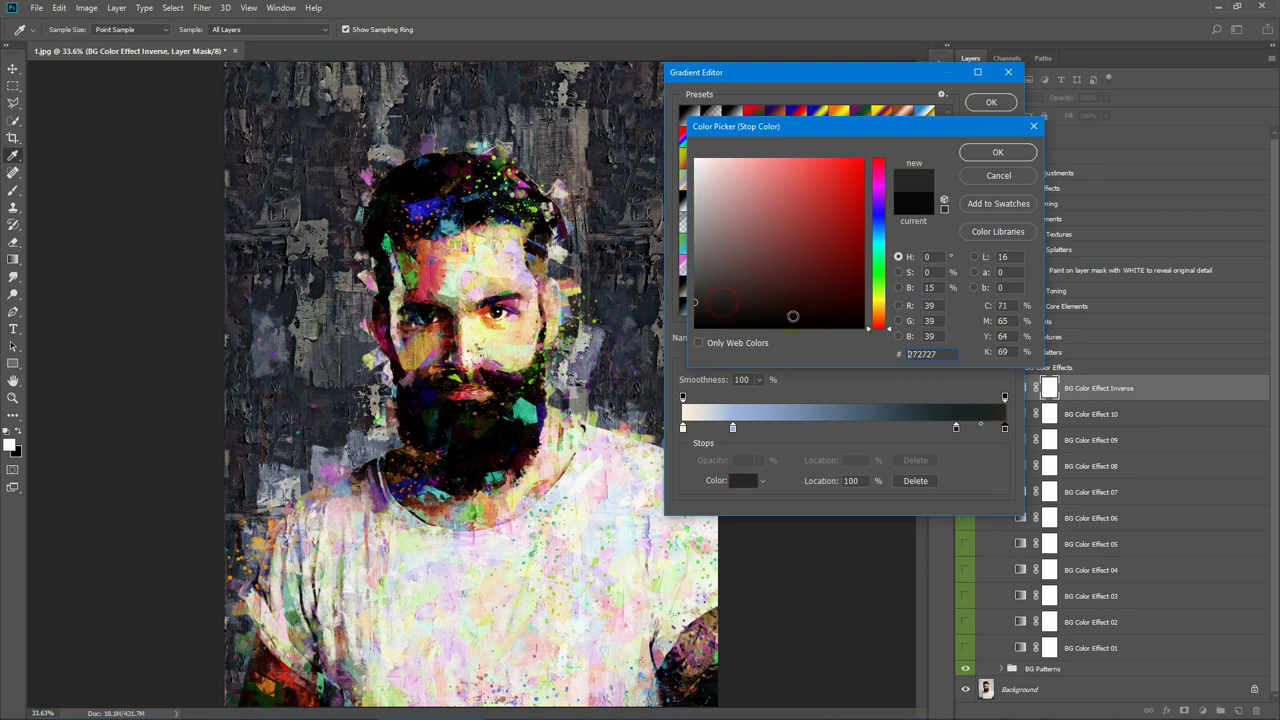
click(997, 152)
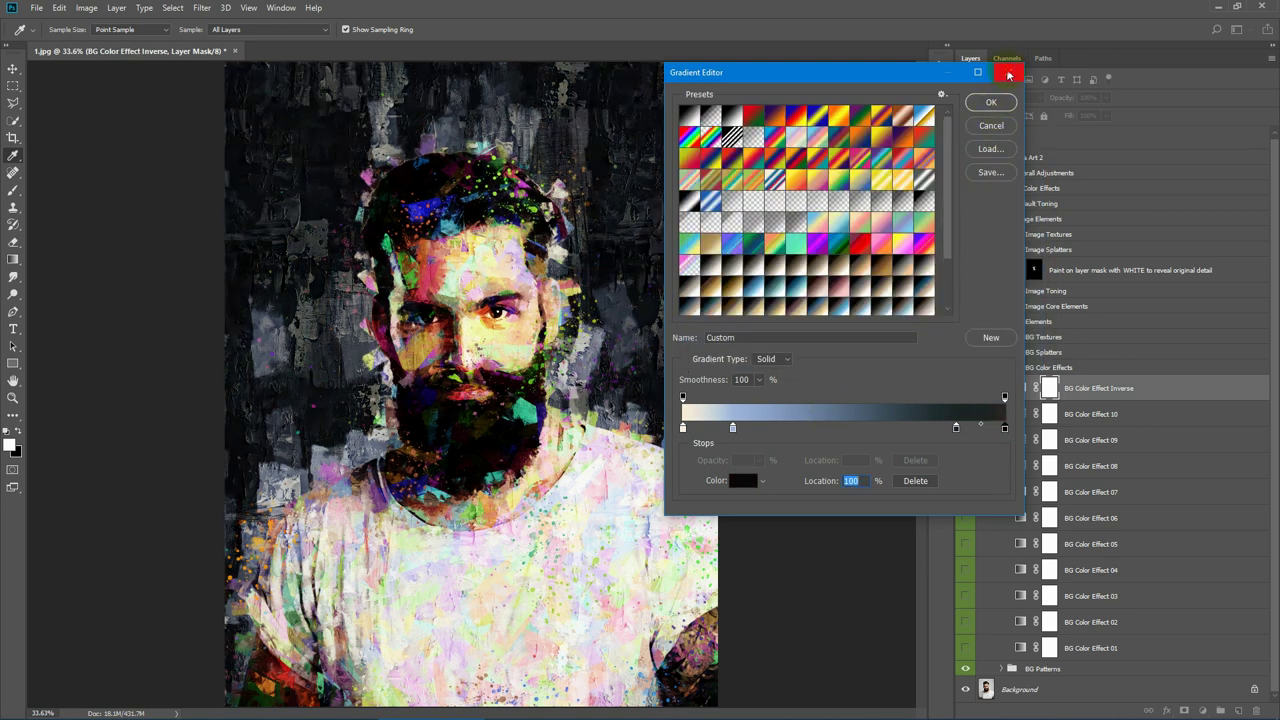
click(1008, 72)
click(902, 207)
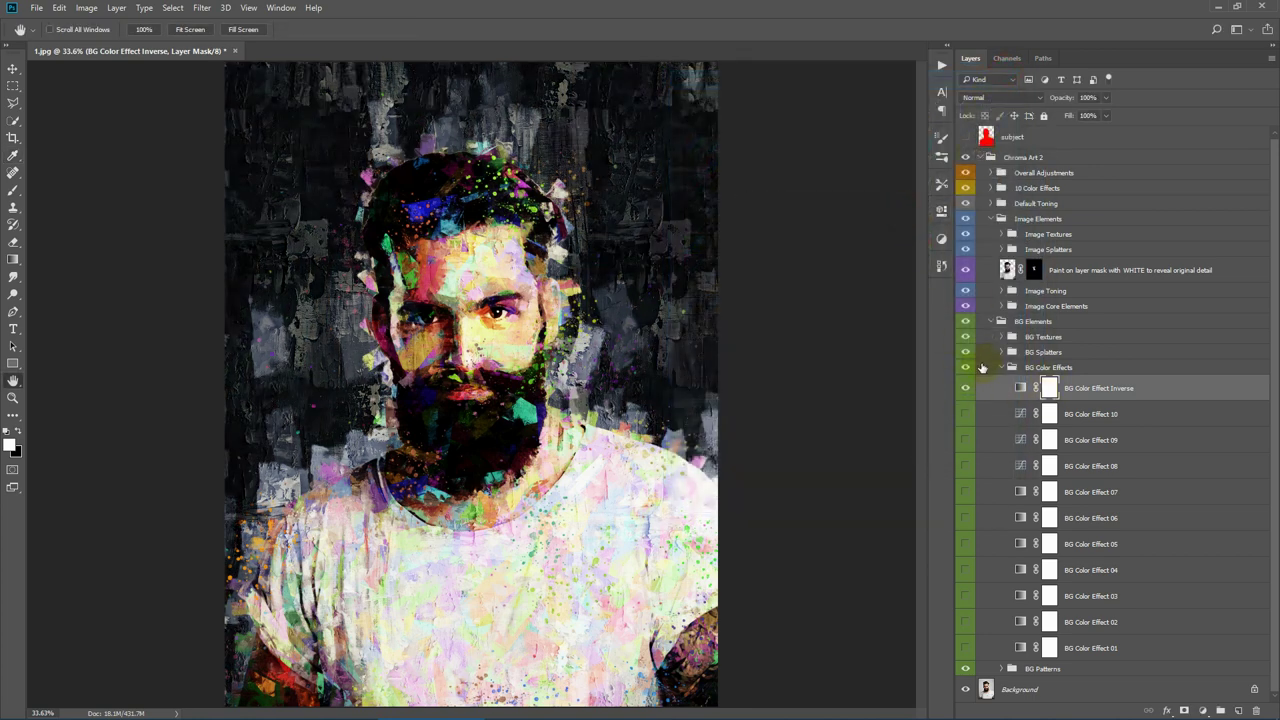
click(966, 390)
Collapse BG Color Effects, compare the BG Splatters group off and on at 66.7% zoom beside the face, and return to the whole portrait
click(1001, 367)
click(1058, 355)
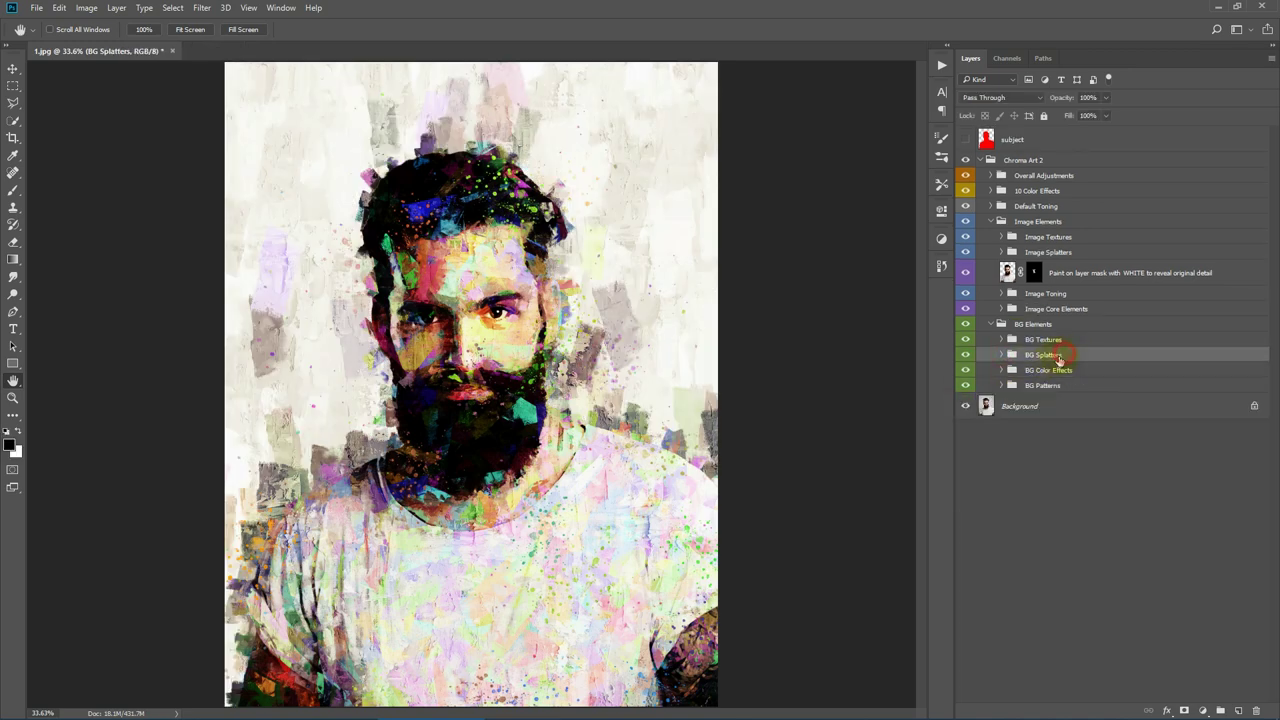
click(13, 397)
click(543, 327)
click(676, 250)
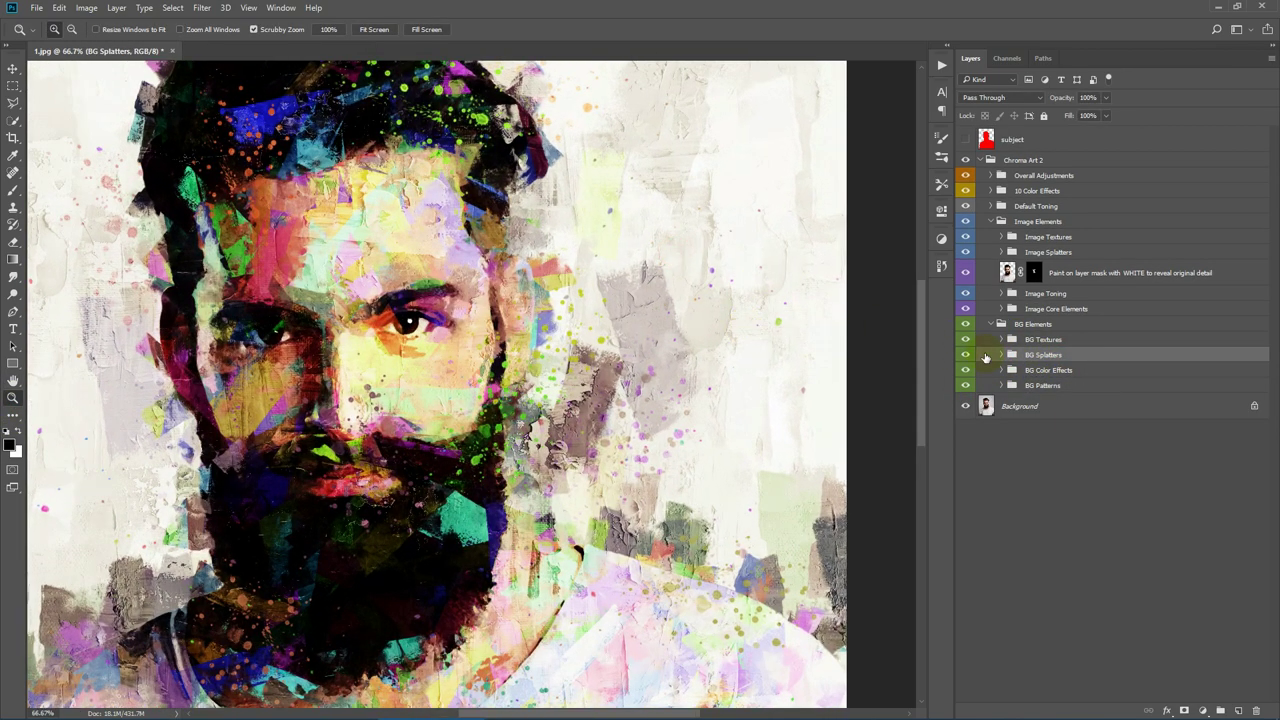
click(966, 355)
click(966, 355)
click(966, 355)
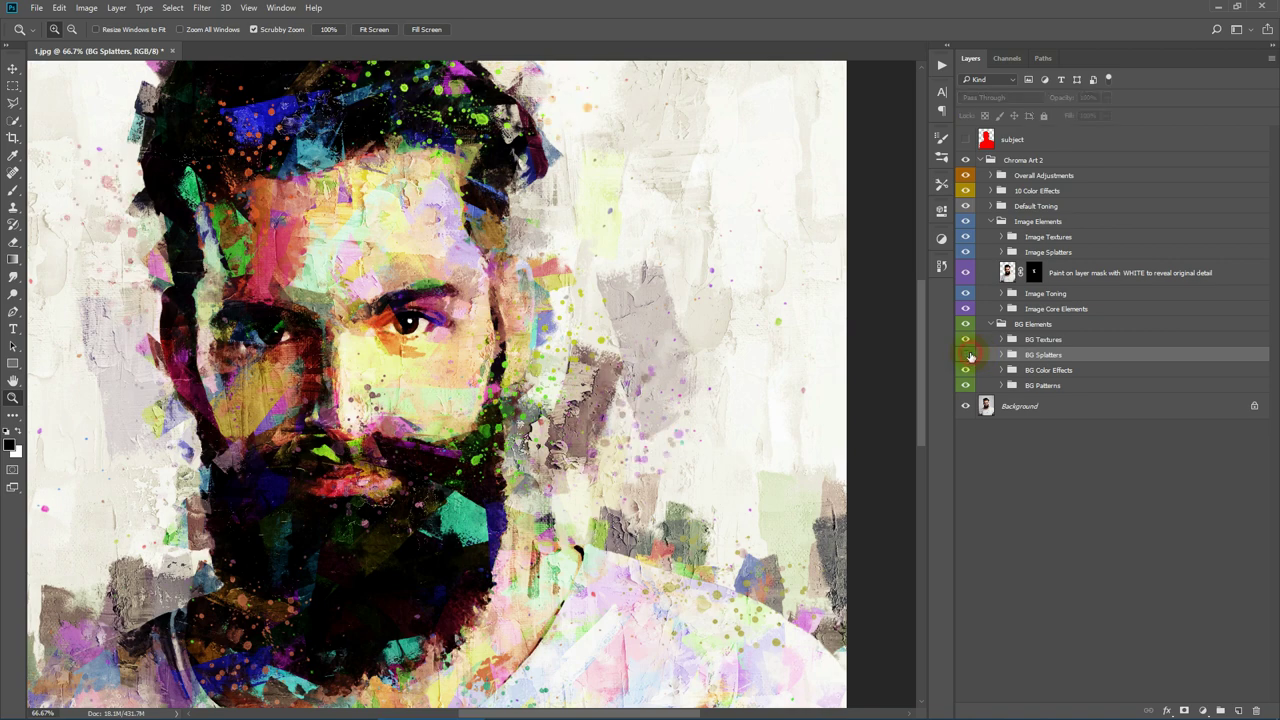
click(966, 355)
click(374, 29)
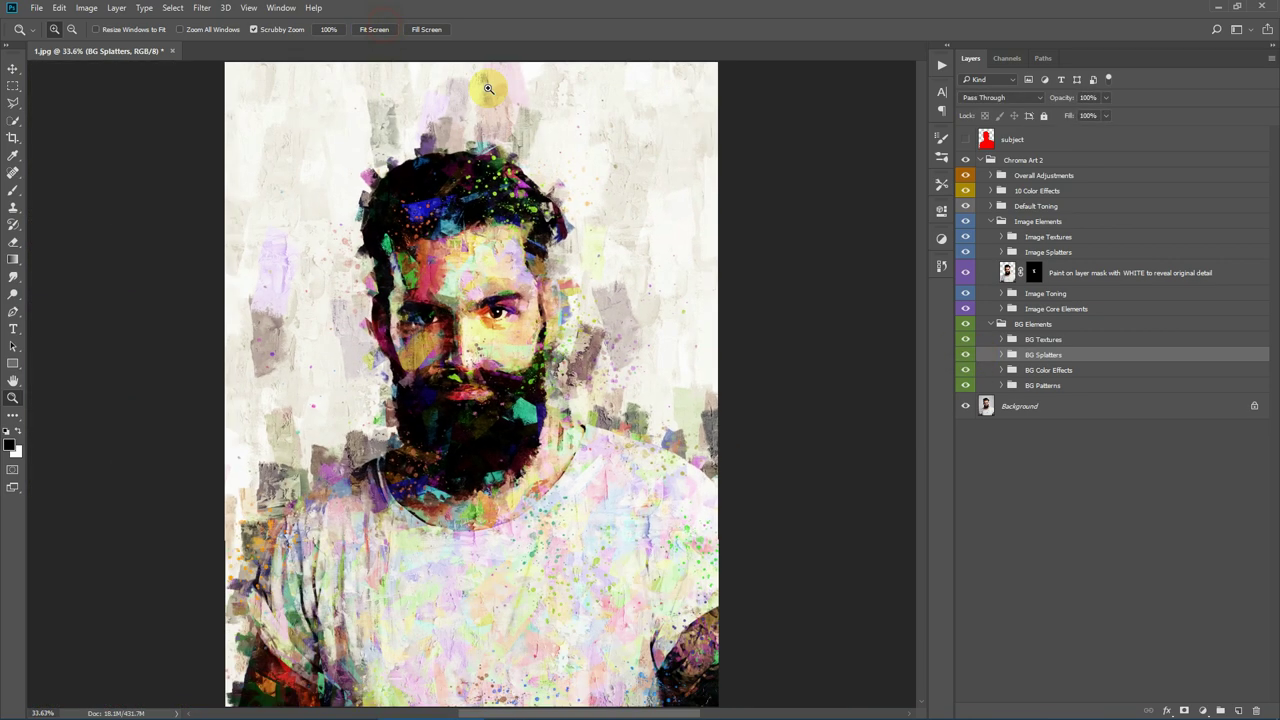
Expand the BG Splatters group and target the BG Splatter 1 layer's mask
click(1001, 355)
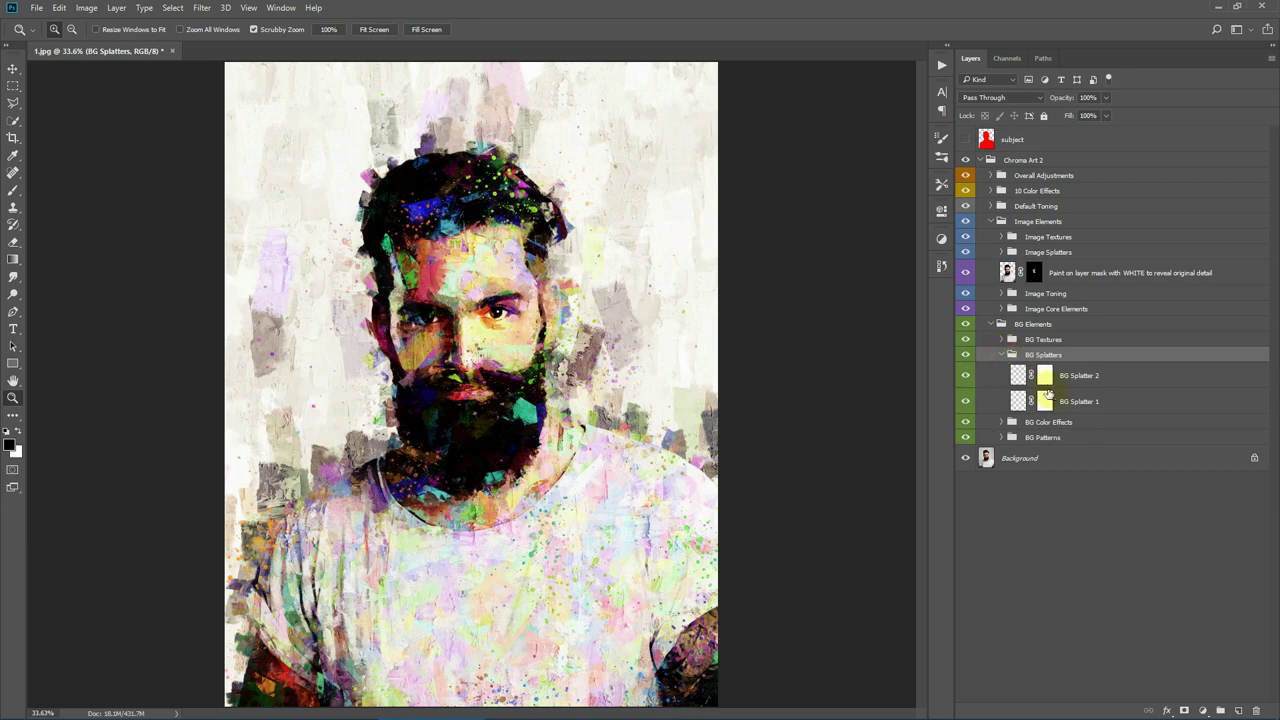
click(966, 375)
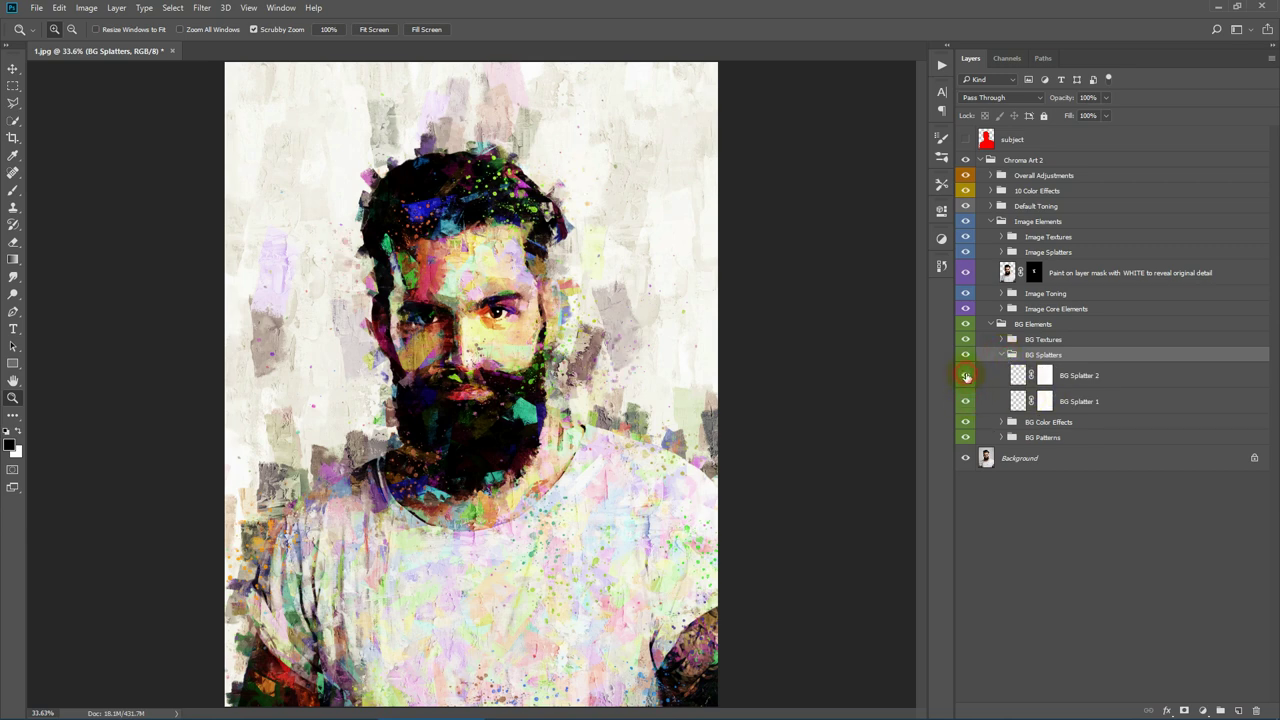
click(1111, 407)
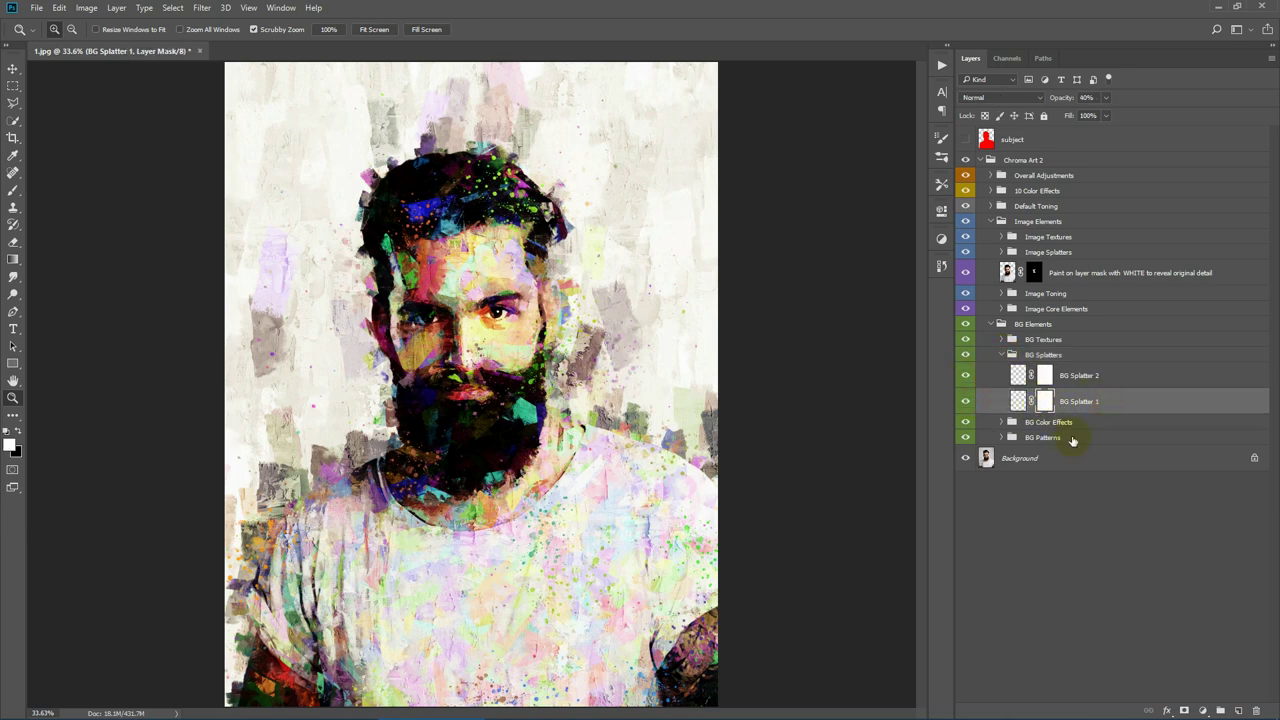
Try brushing black on BG Splatter 1's mask over the splatters beside the man's neck and paint them back with white
click(13, 190)
click(21, 433)
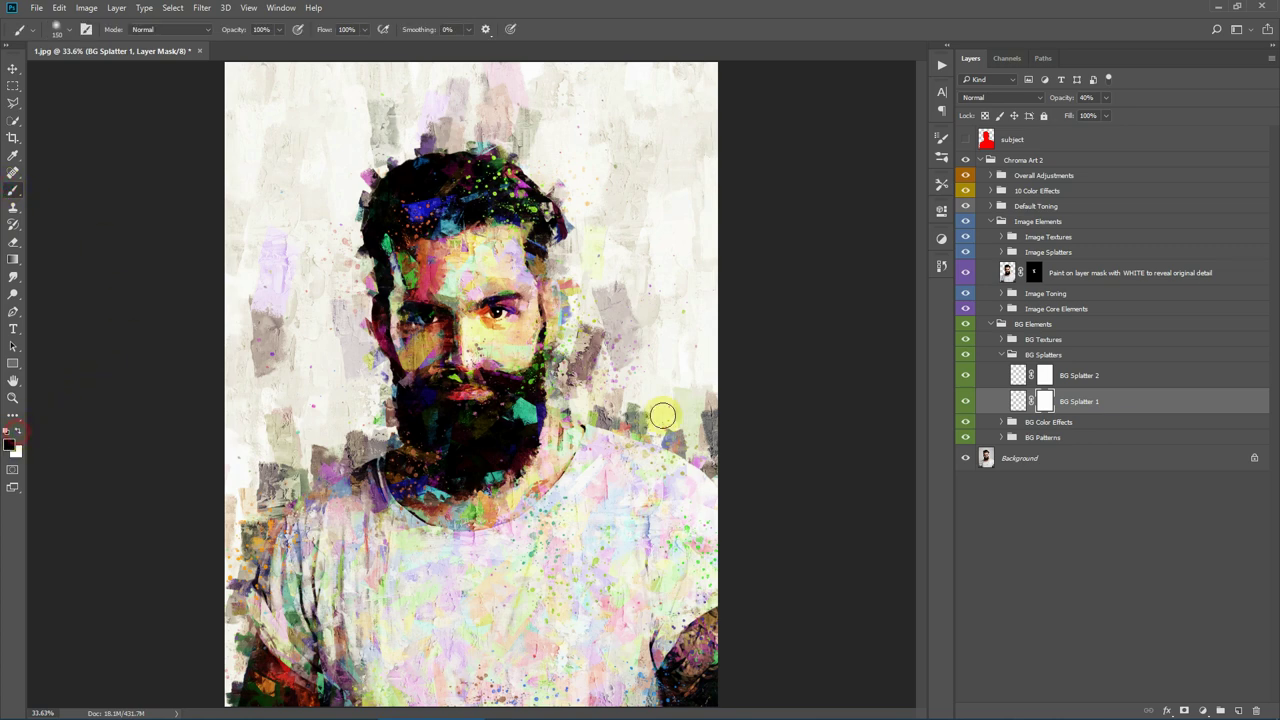
click(622, 362)
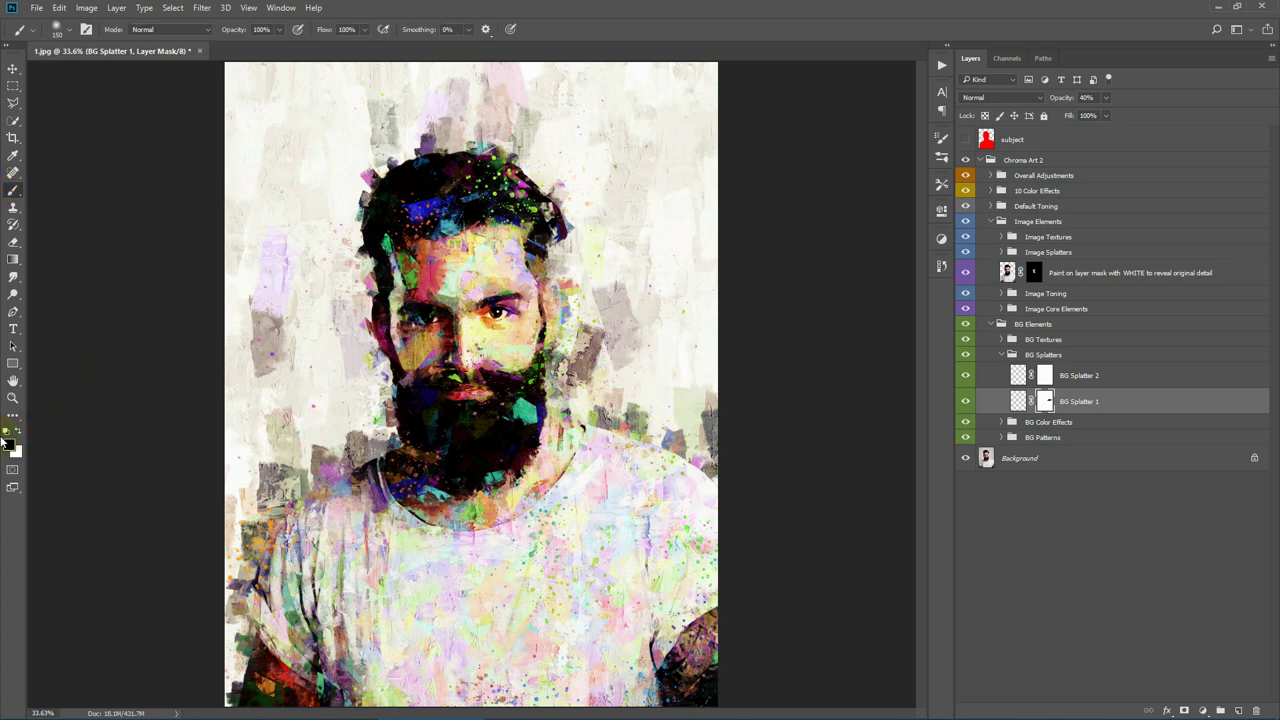
mouse_move(651, 363)
mouse_down()
mouse_move(666, 323)
mouse_move(631, 323)
mouse_move(596, 358)
mouse_move(616, 424)
mouse_up()
Paint black on BG Splatter 1's mask at 66.7% zoom to hide the splatters in the background beside the beard
click(13, 397)
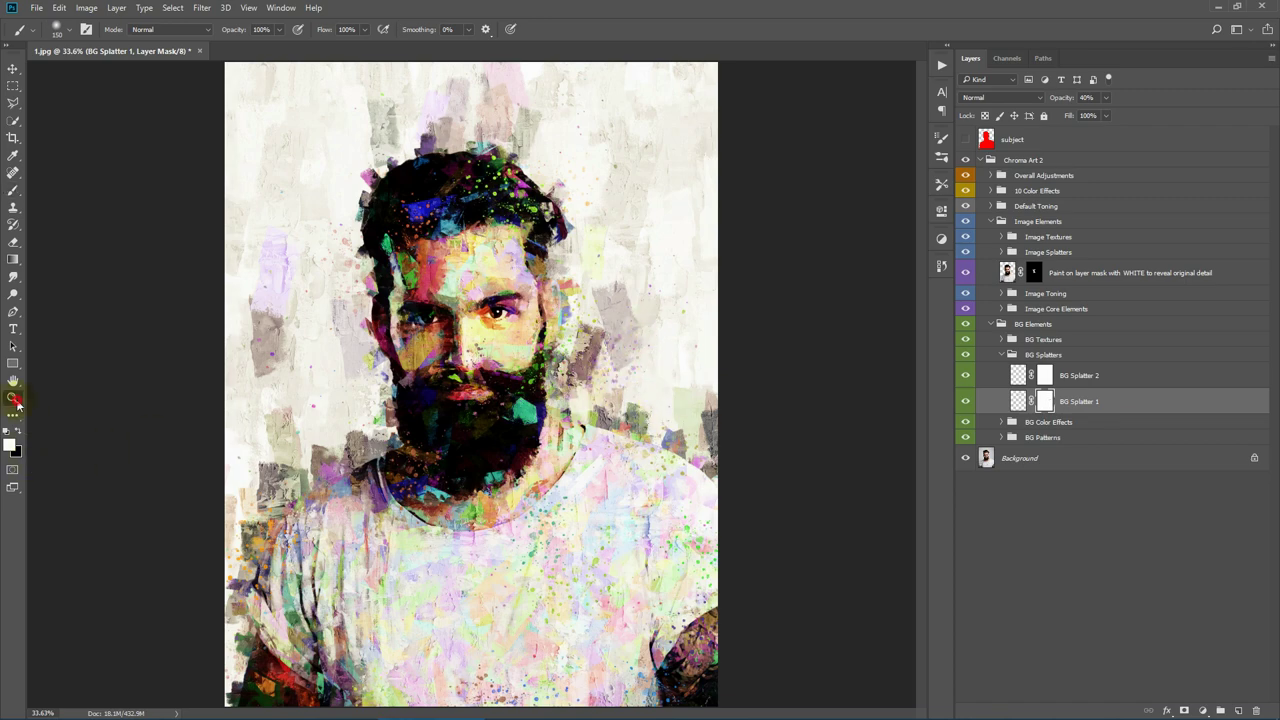
click(604, 365)
click(697, 390)
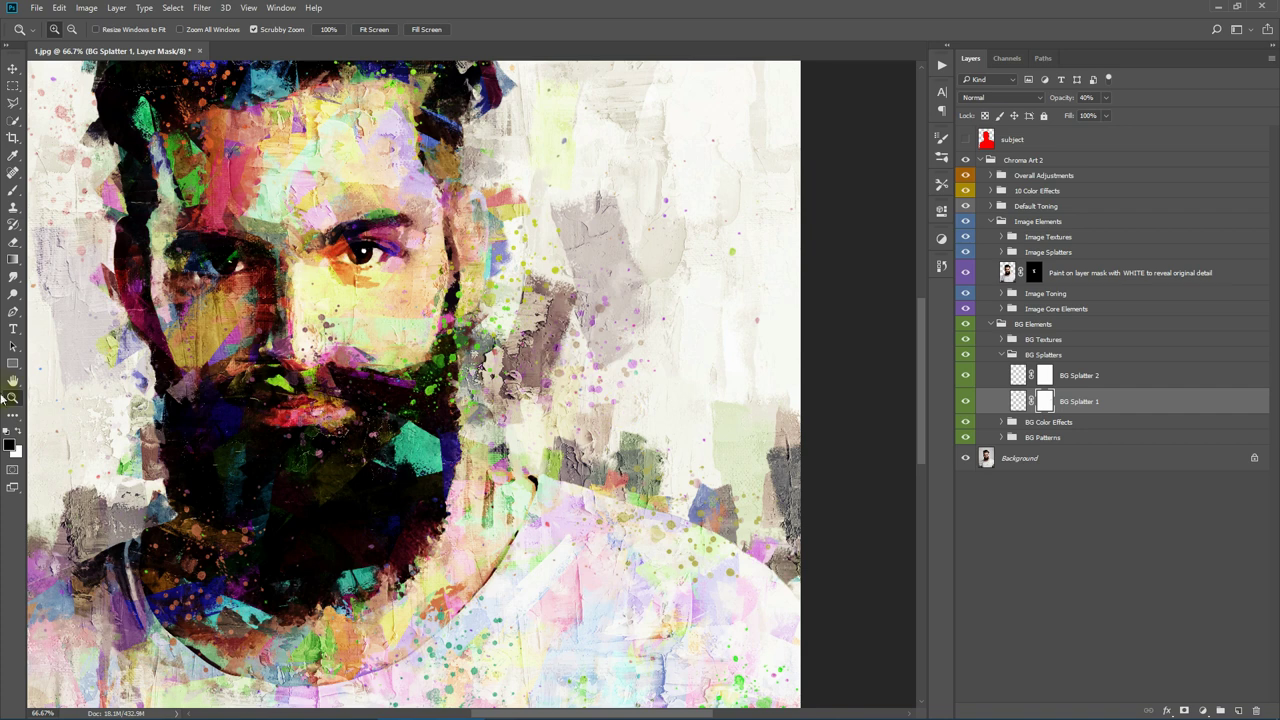
key(b)
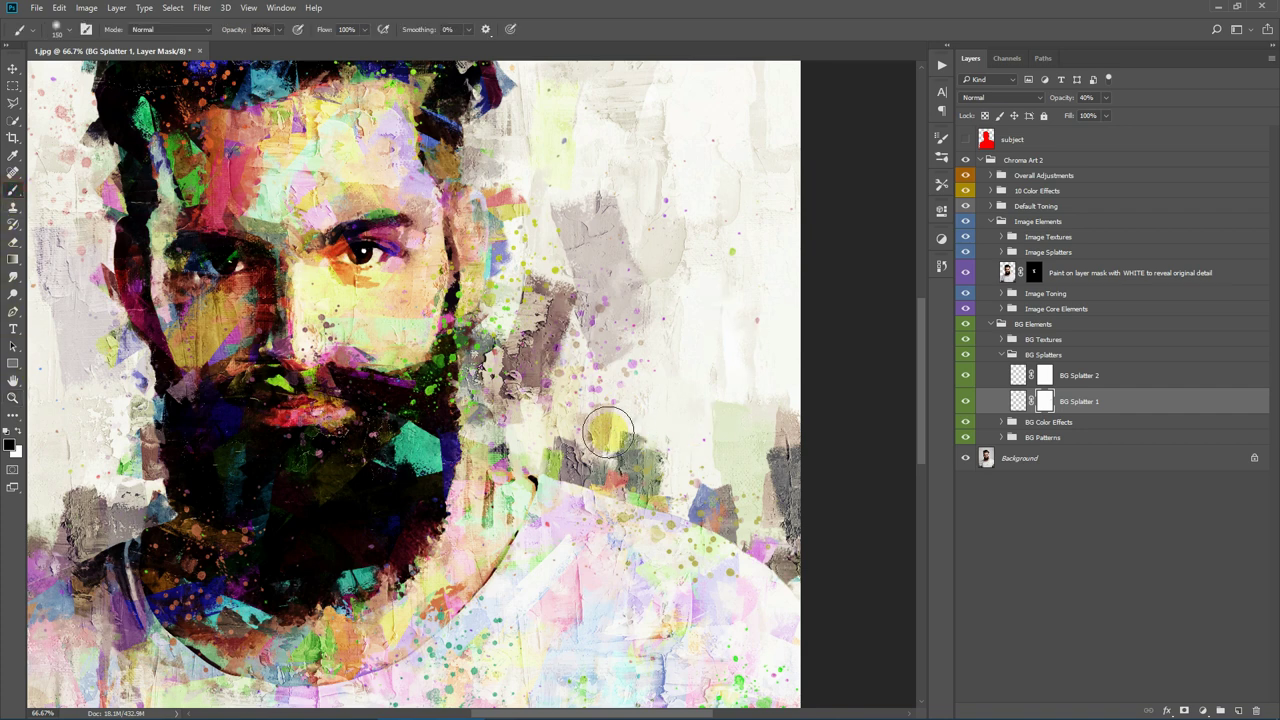
drag(628, 321, 640, 391)
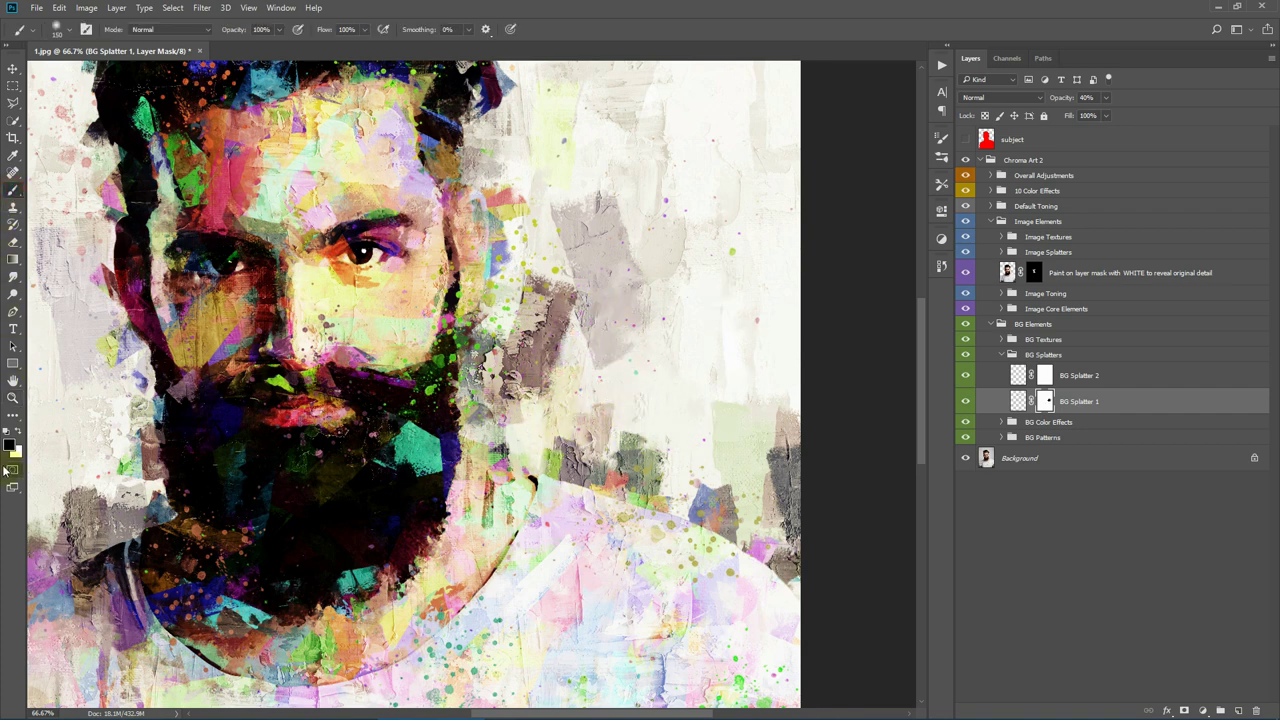
Paint white on BG Splatter 1's mask to bring back the hidden splatters and fit the whole portrait on screen
click(17, 434)
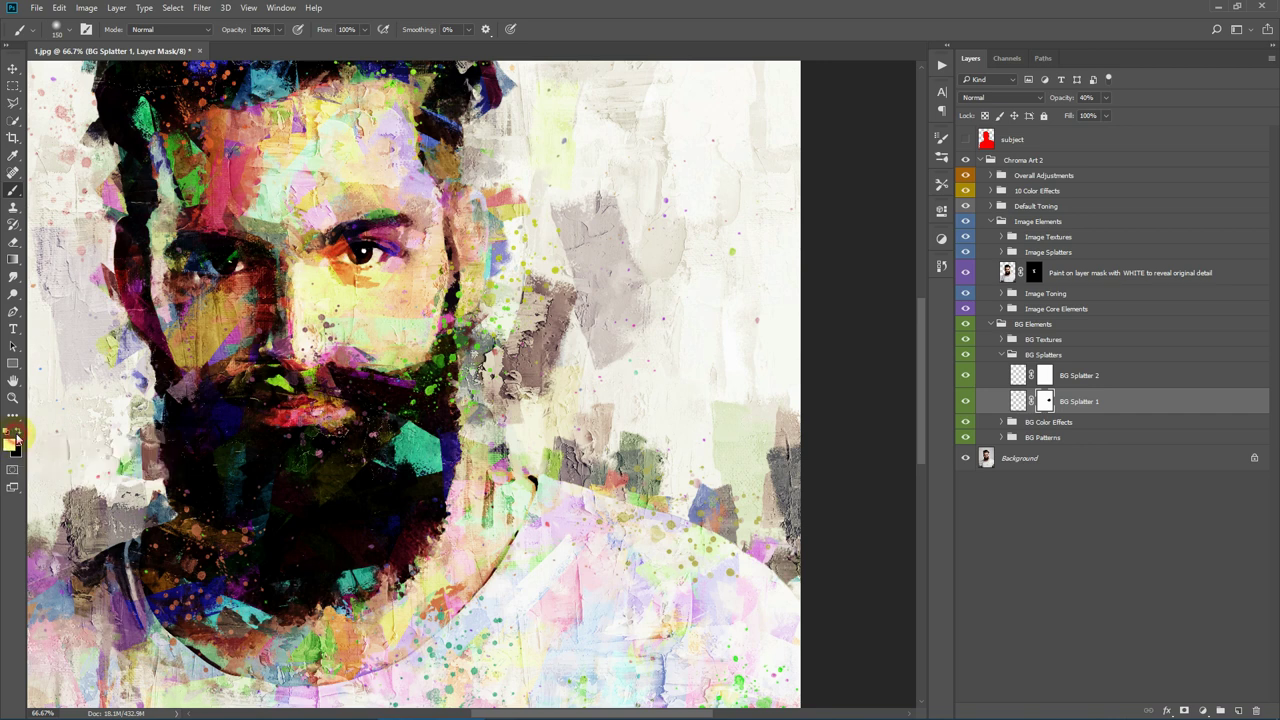
mouse_move(626, 324)
mouse_down()
mouse_move(528, 411)
mouse_move(578, 407)
mouse_move(579, 451)
mouse_move(579, 396)
mouse_up()
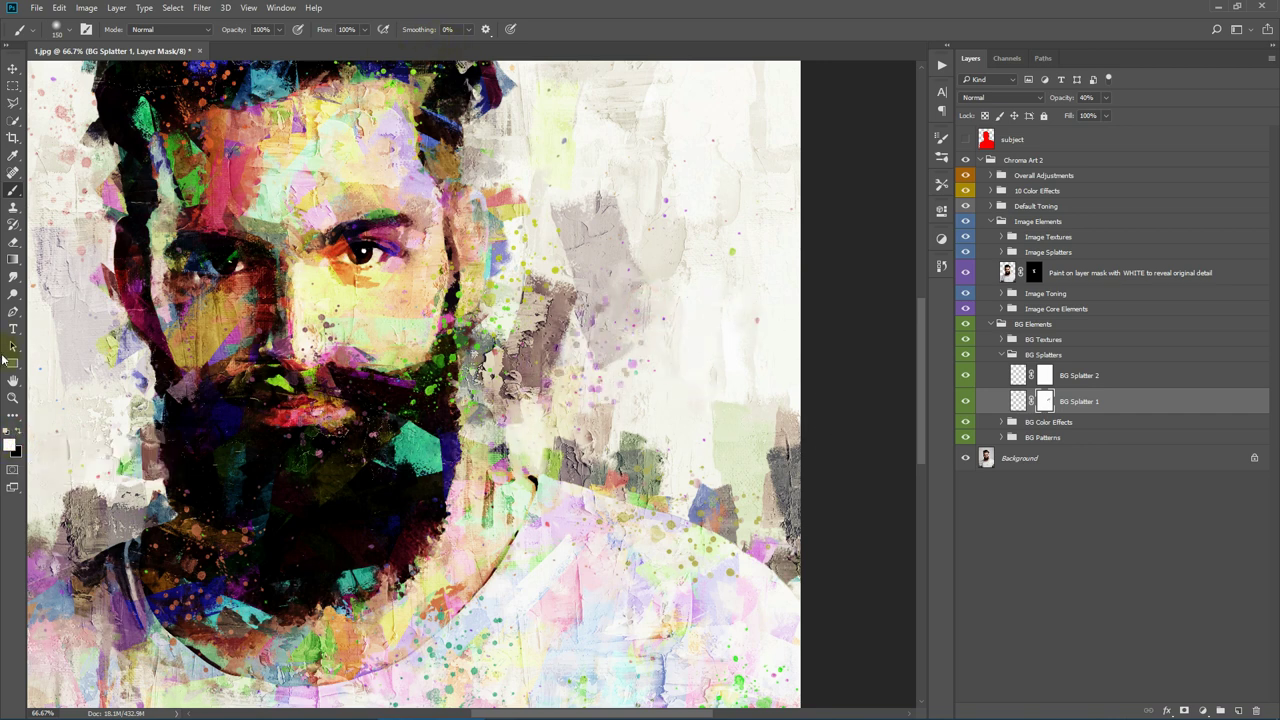
click(12, 397)
click(374, 29)
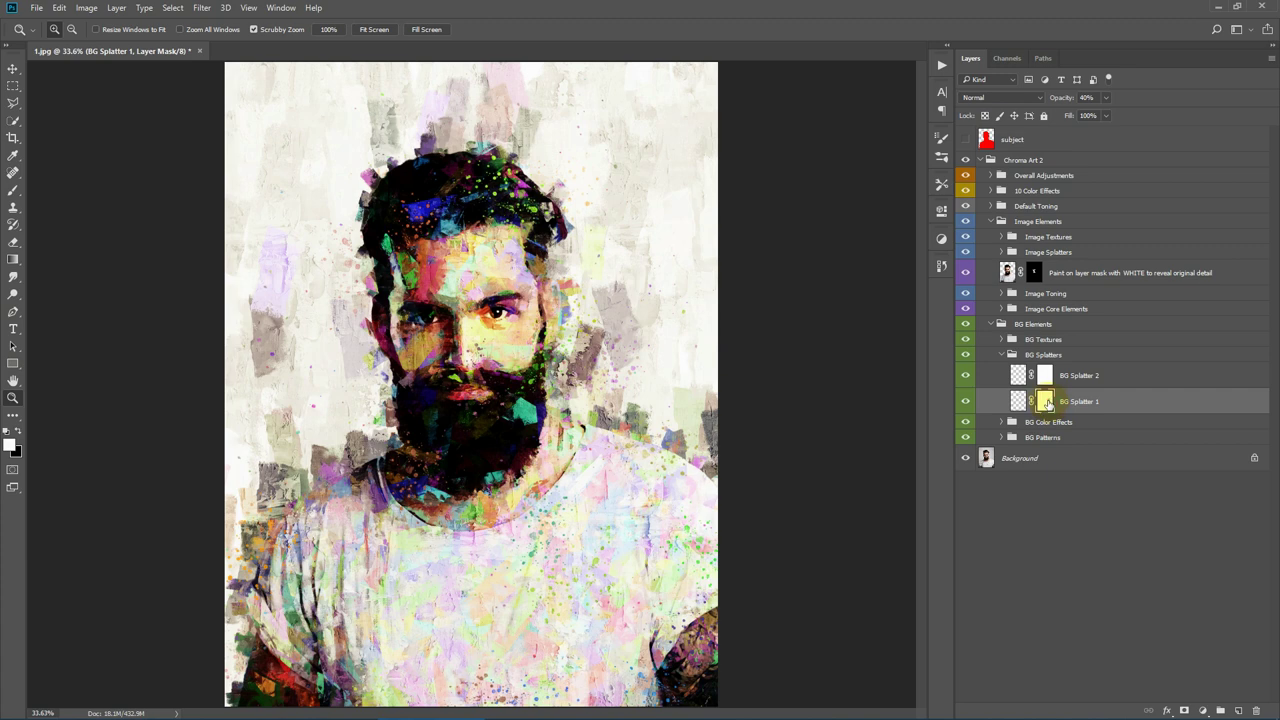
Collapse the BG Splatters group and compare the portrait with the BG Textures group hidden and shown at 50% zoom
key(alt)
click(1001, 355)
click(1042, 340)
click(965, 342)
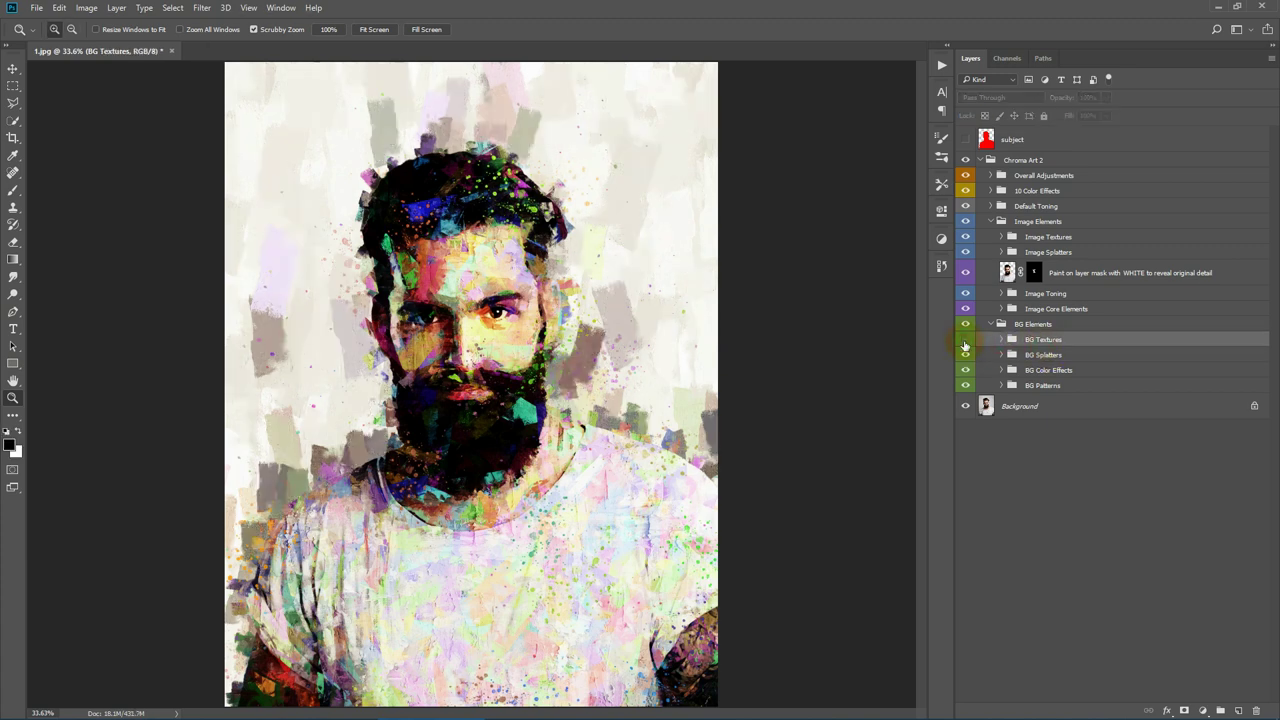
key(ctrl+plus)
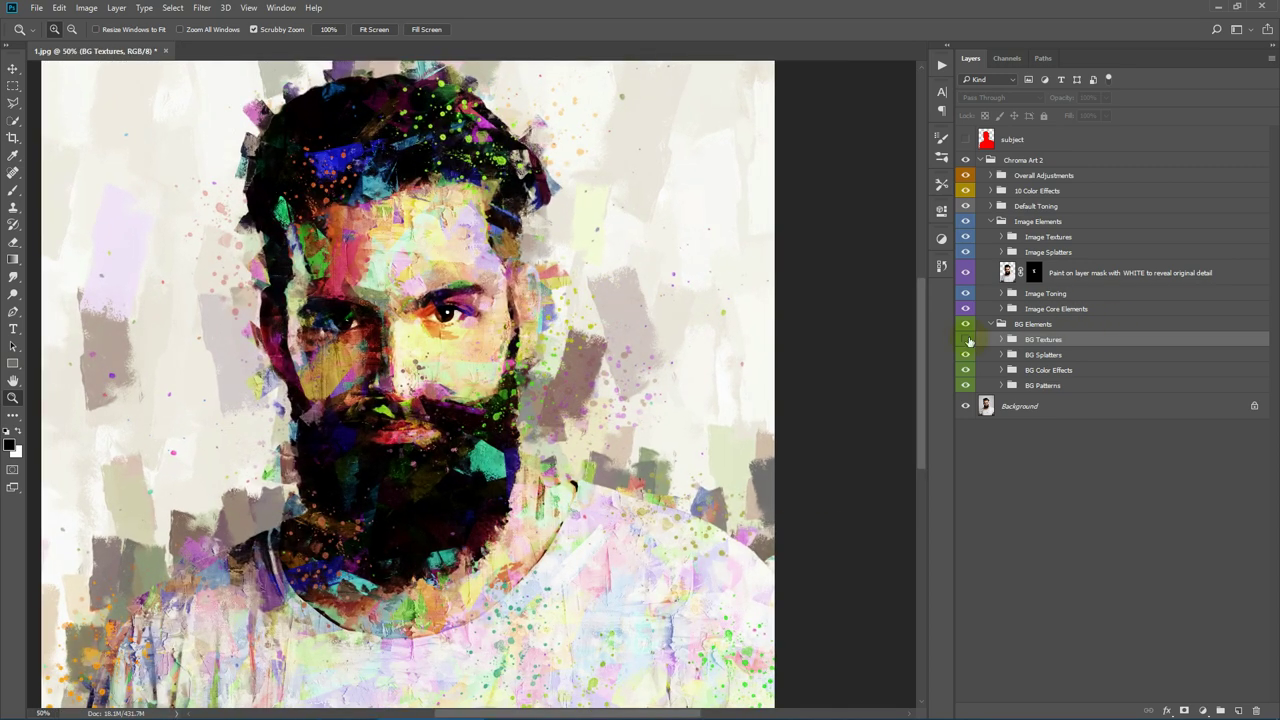
click(1003, 339)
click(966, 341)
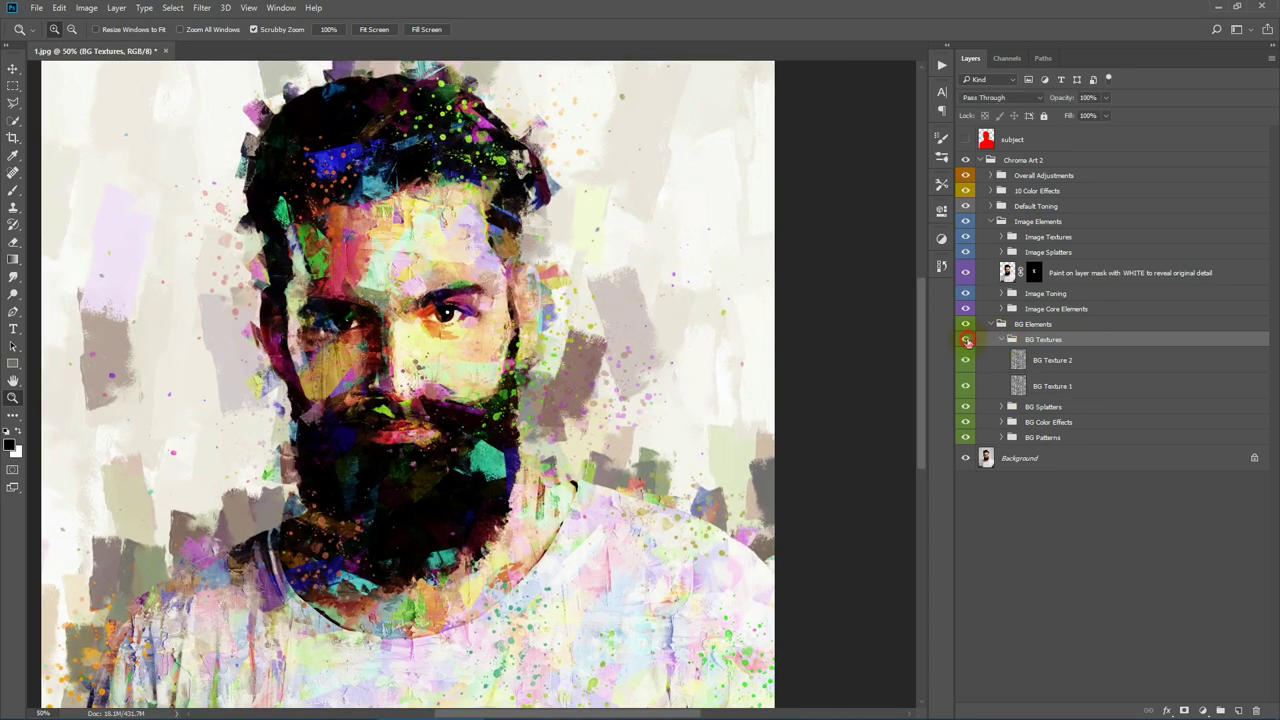
click(966, 342)
click(966, 342)
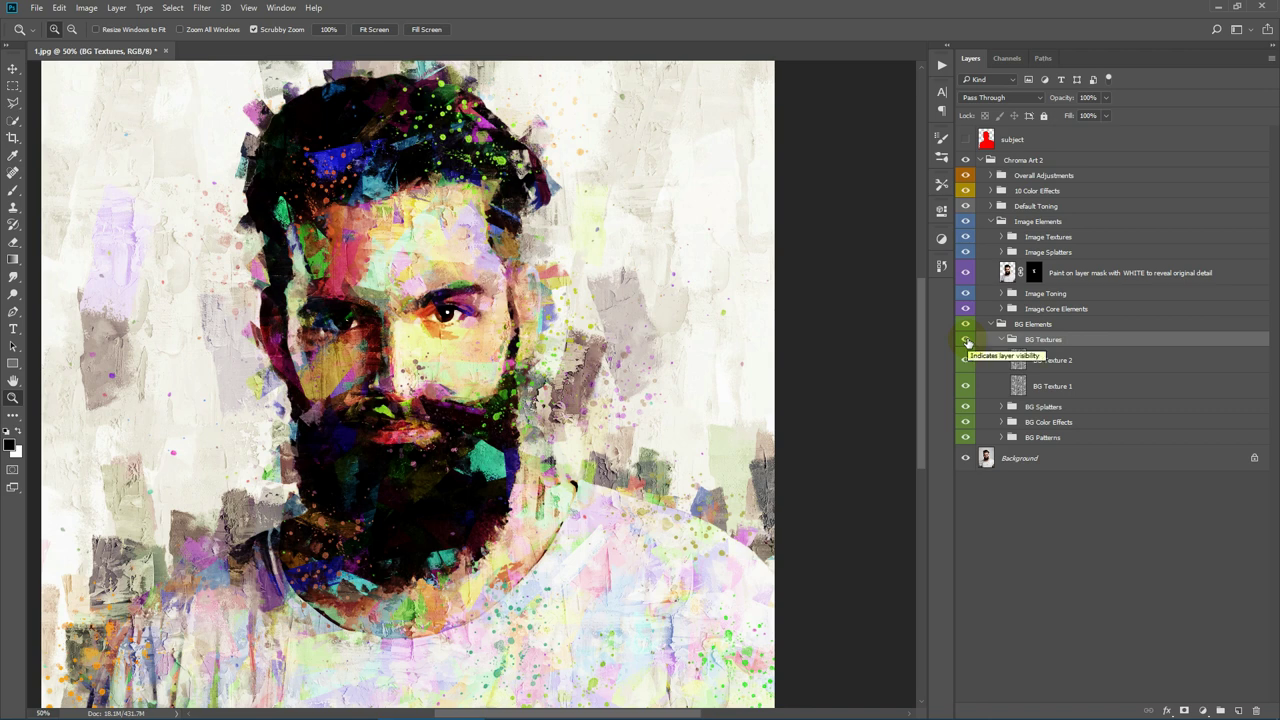
click(1002, 340)
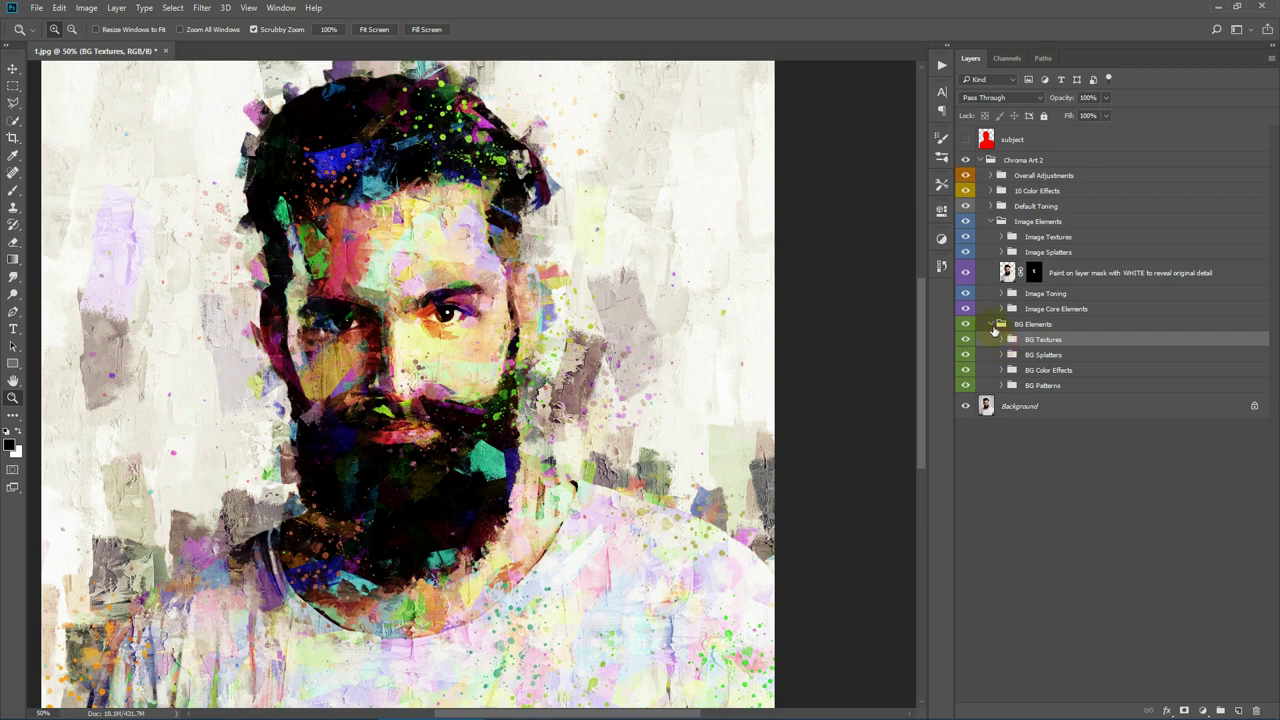
click(374, 29)
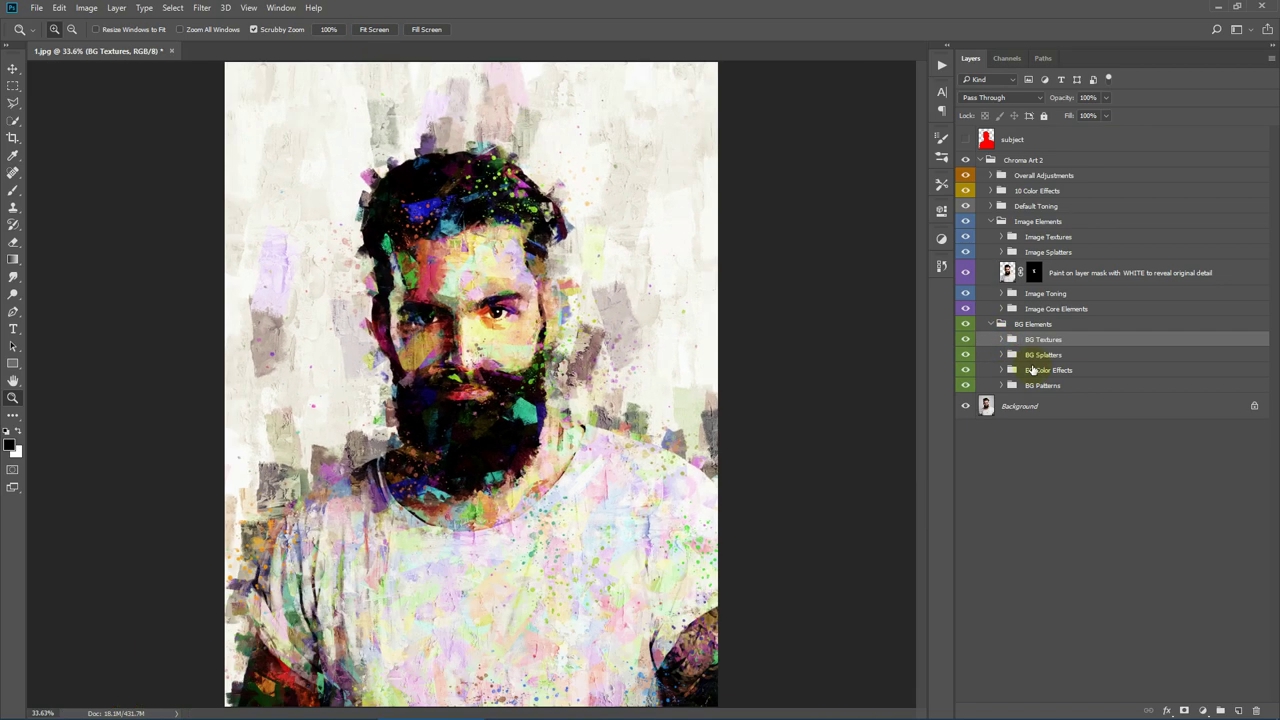
Hide and reshow the Image Elements group to see which parts of the portrait it contributes
click(1038, 221)
click(965, 221)
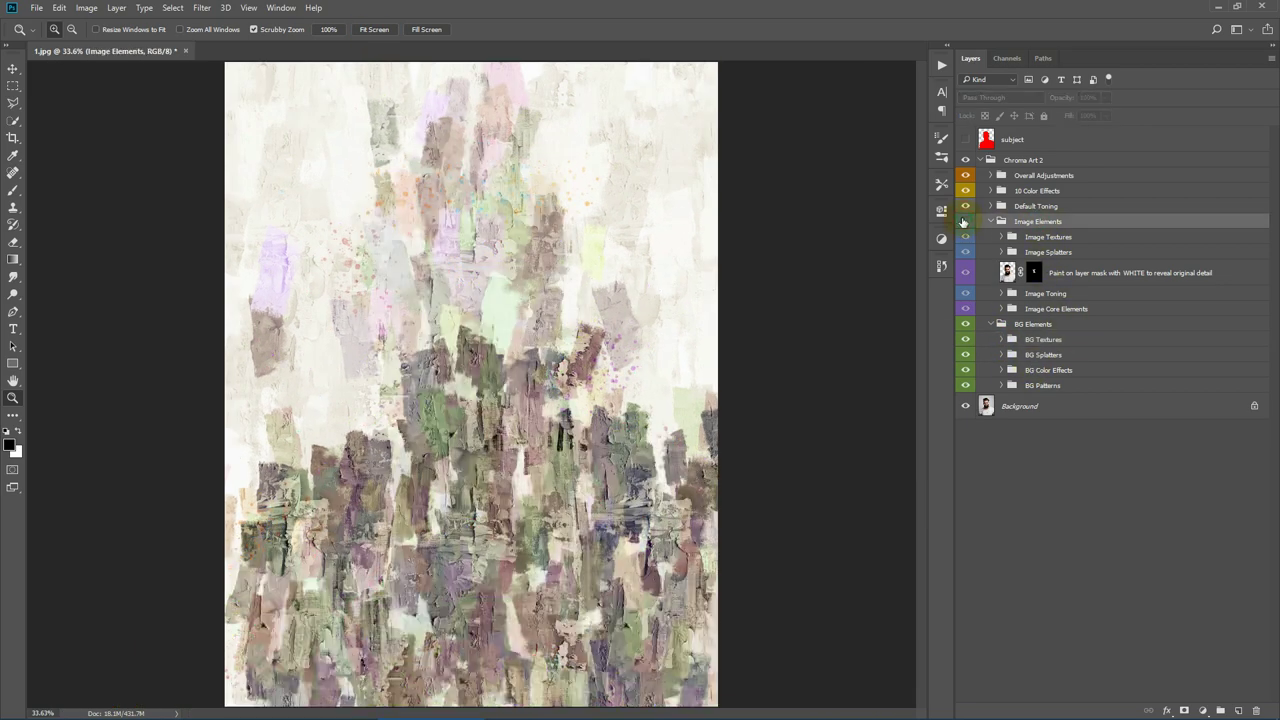
click(965, 221)
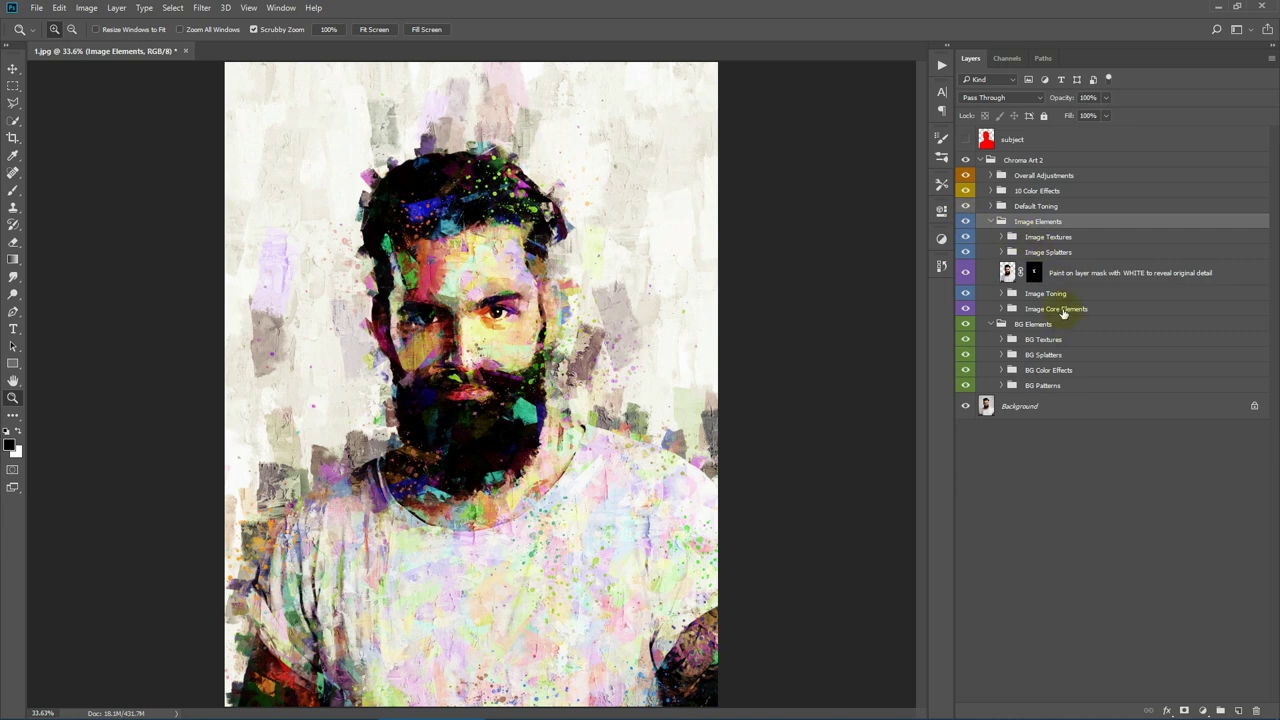
Expand the Image Core Elements group and check the Abstract Color Painting layer by switching its visibility off and on
click(1060, 312)
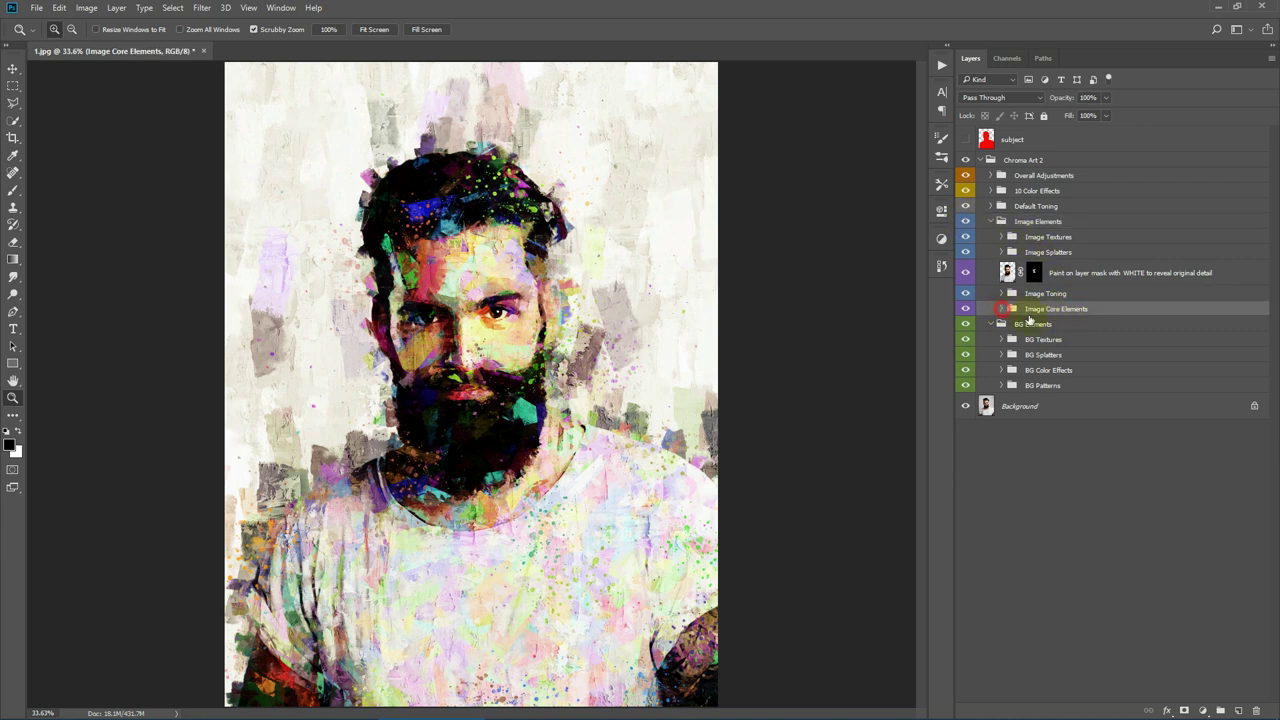
click(1001, 308)
click(1110, 381)
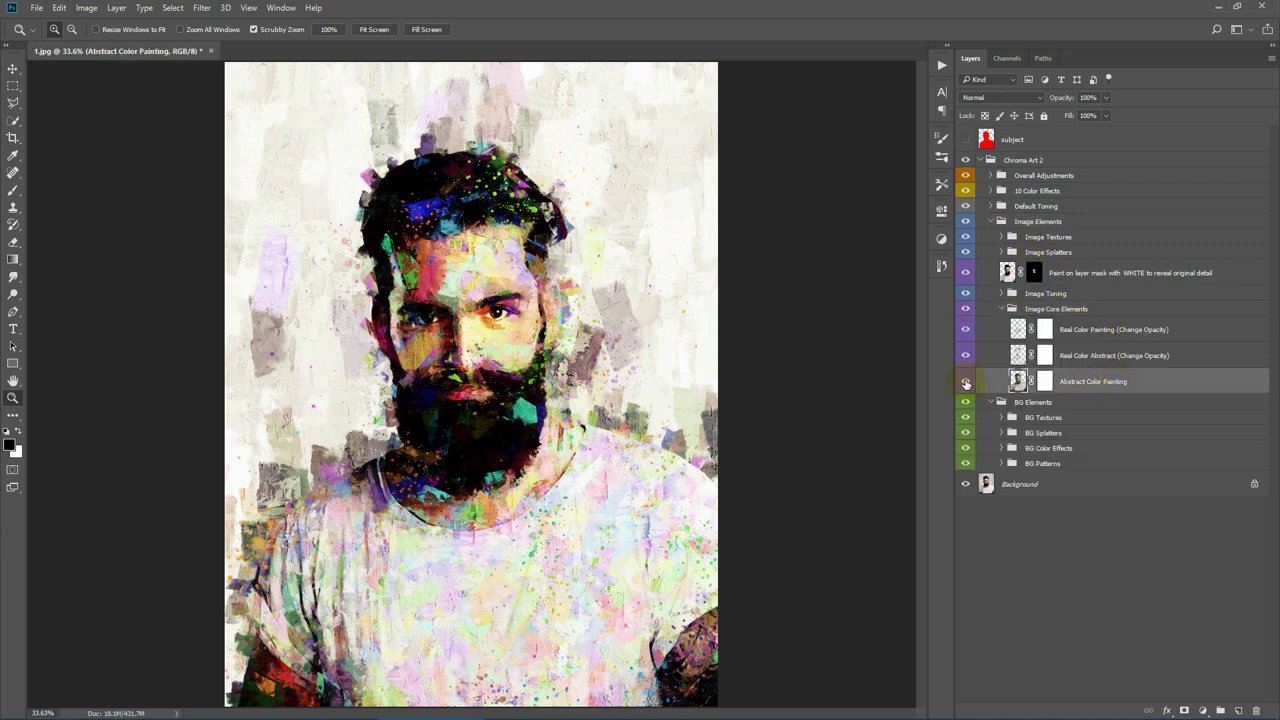
click(966, 382)
click(966, 382)
Check the effect of the Real Color Abstract and Real Color Painting layers by hiding and reshowing each one
click(1100, 357)
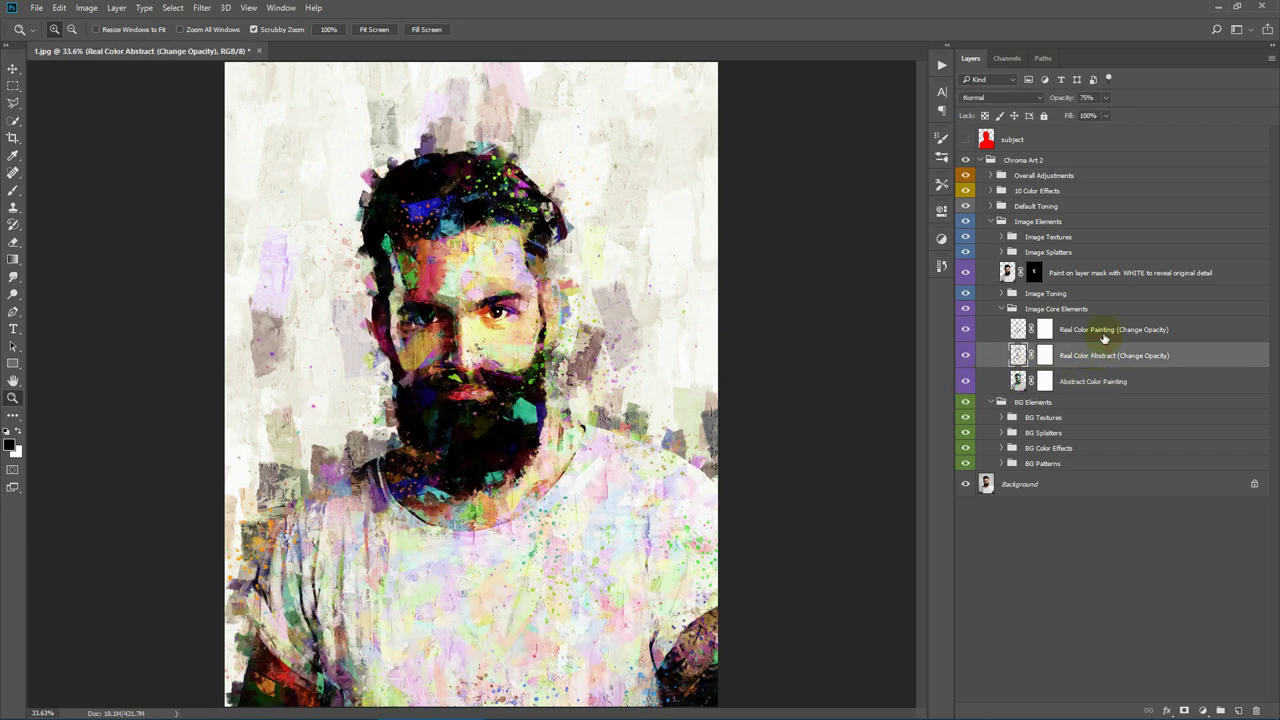
click(1103, 332)
click(1095, 360)
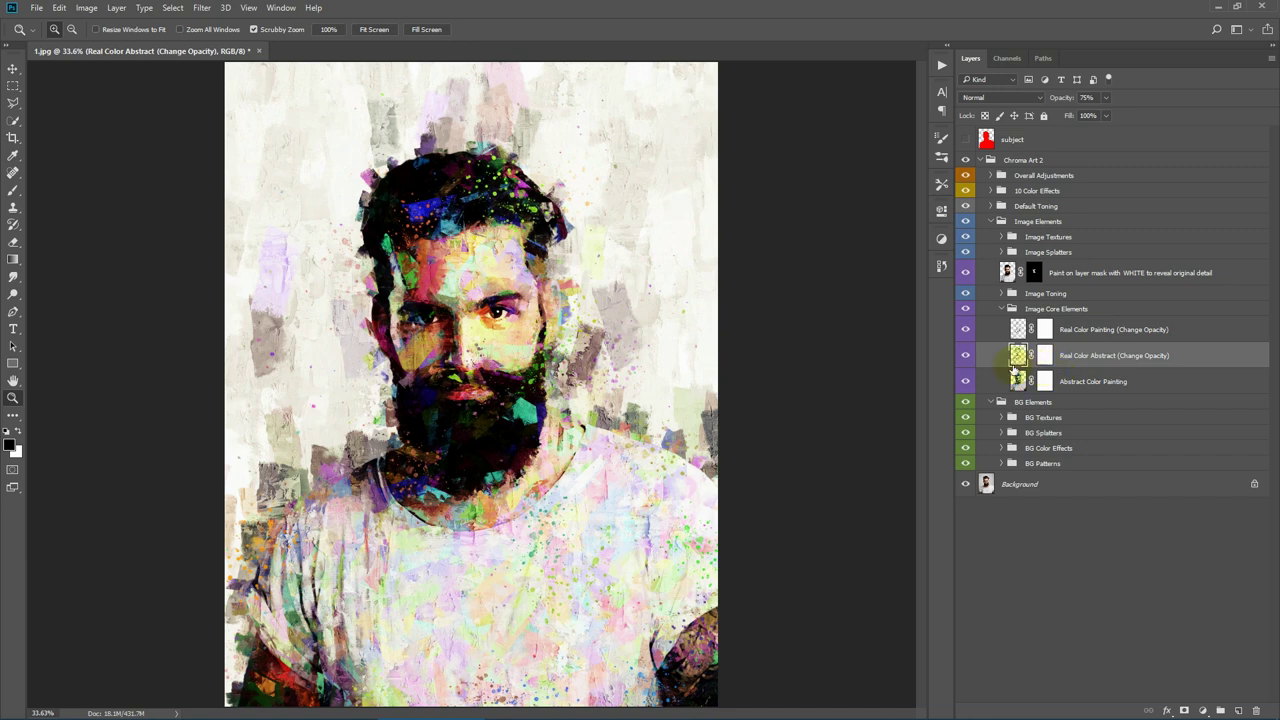
click(967, 358)
click(968, 358)
click(1020, 330)
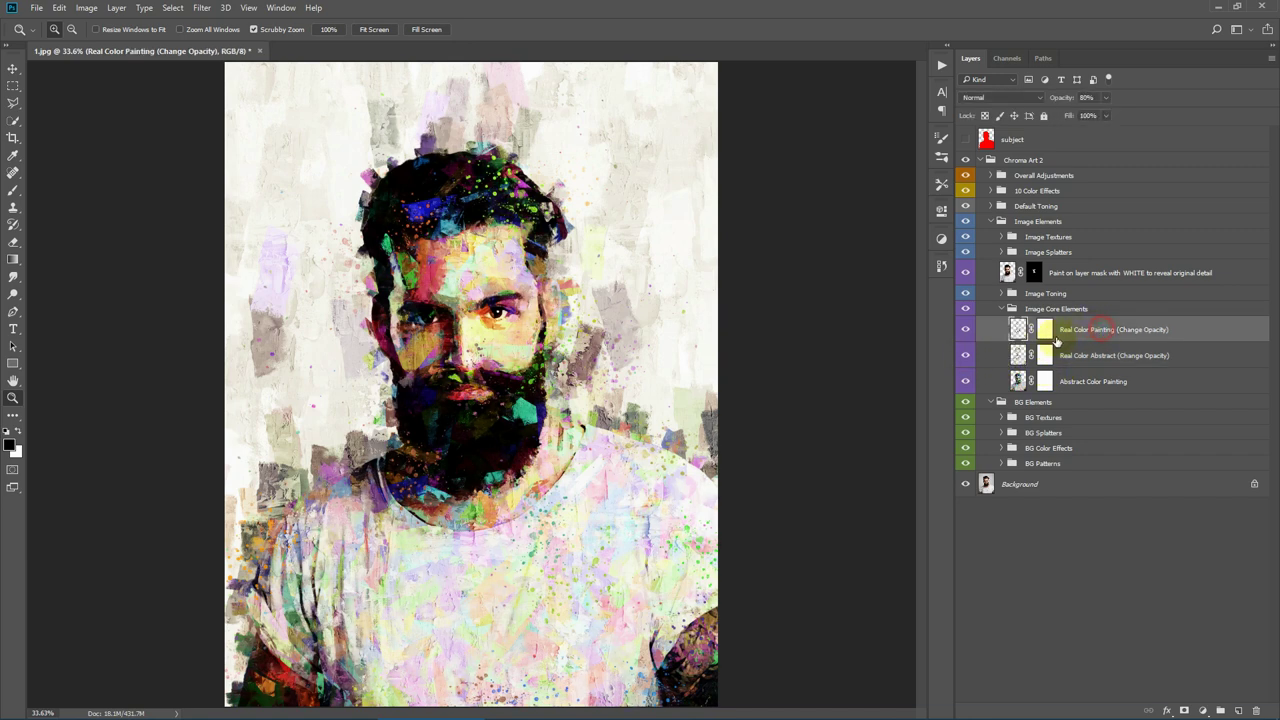
click(967, 331)
click(967, 331)
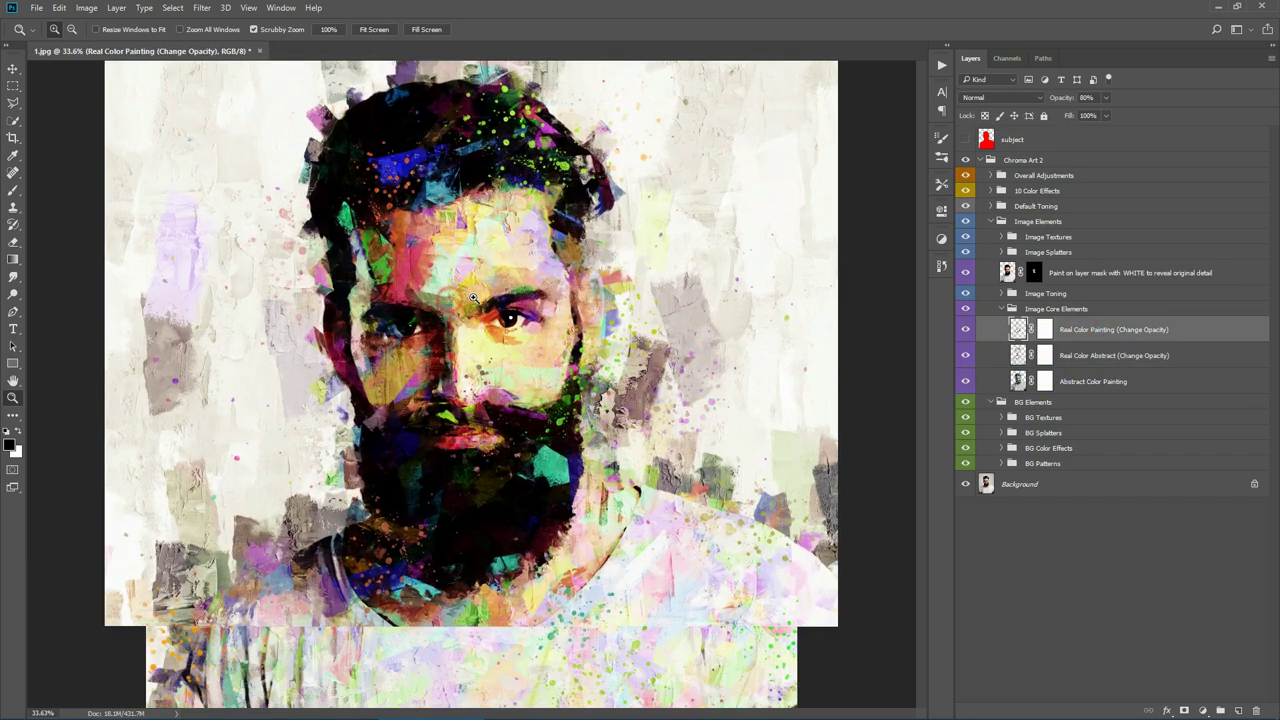
At 50% zoom, hide both Real Color layers to view Abstract Color Painting alone, and restore Real Color Abstract followed by Real Color Painting
click(455, 295)
click(1095, 358)
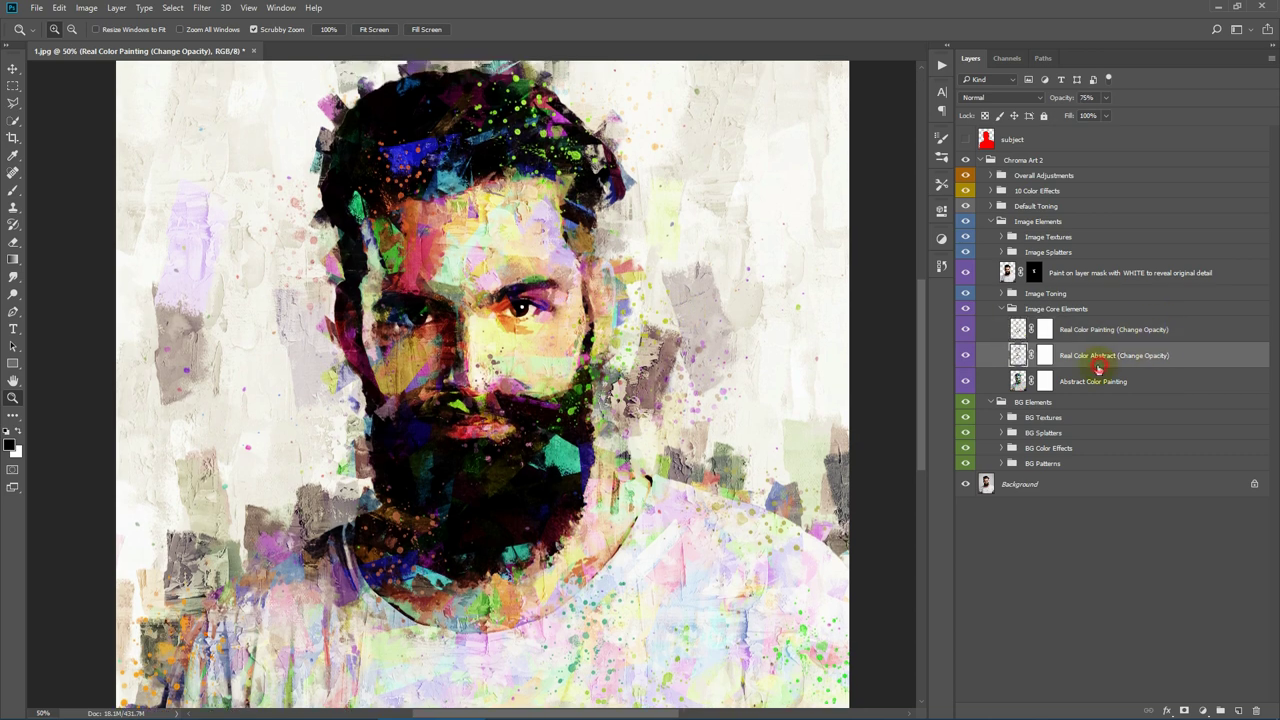
click(966, 352)
click(966, 331)
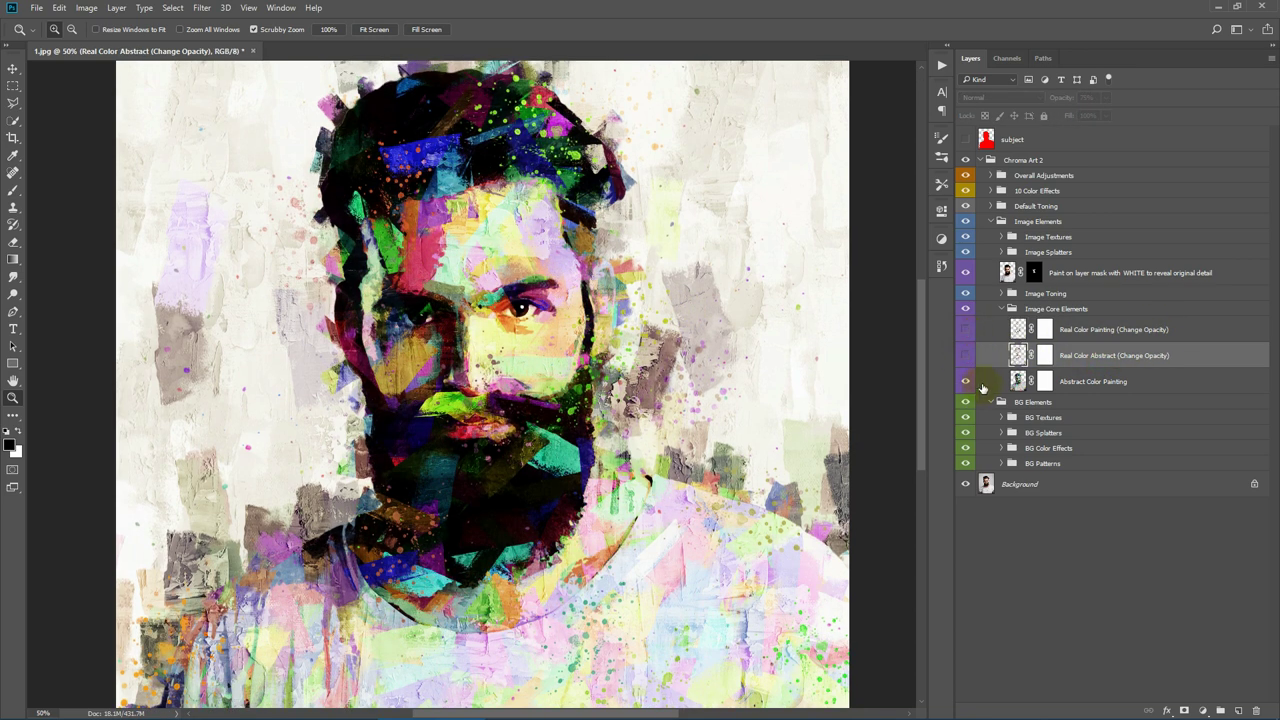
click(965, 356)
click(960, 357)
click(965, 356)
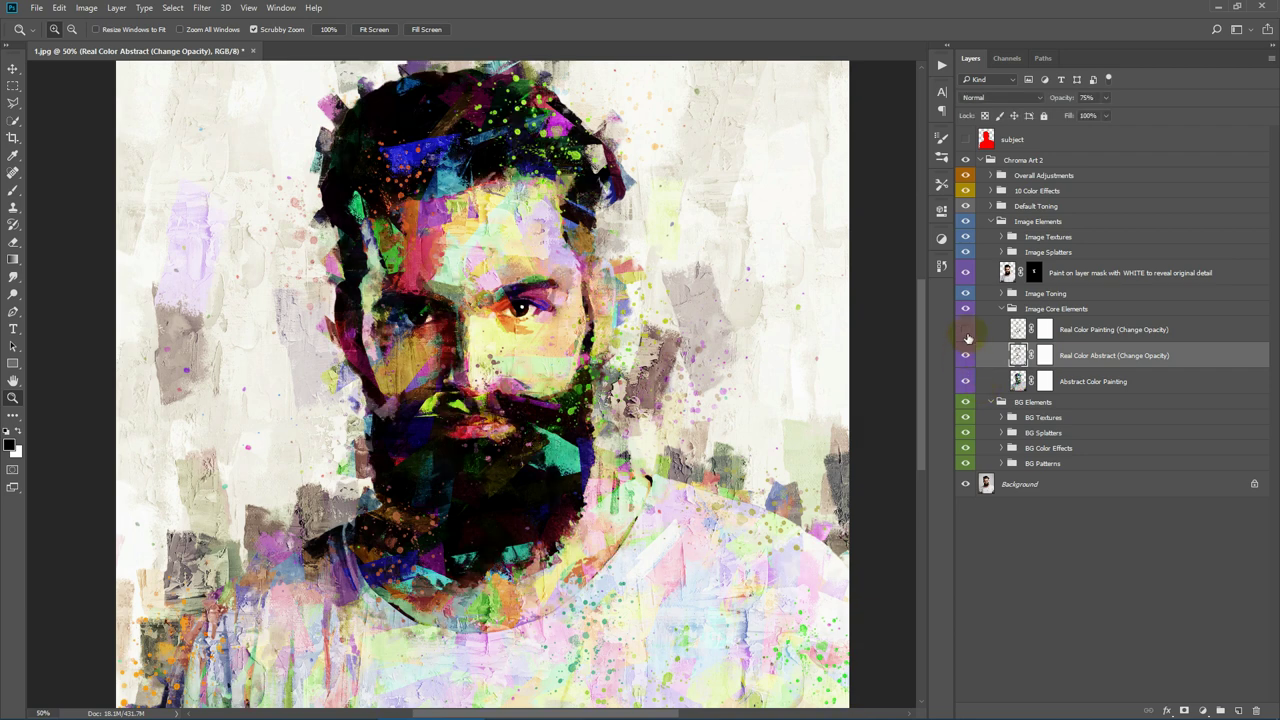
click(966, 330)
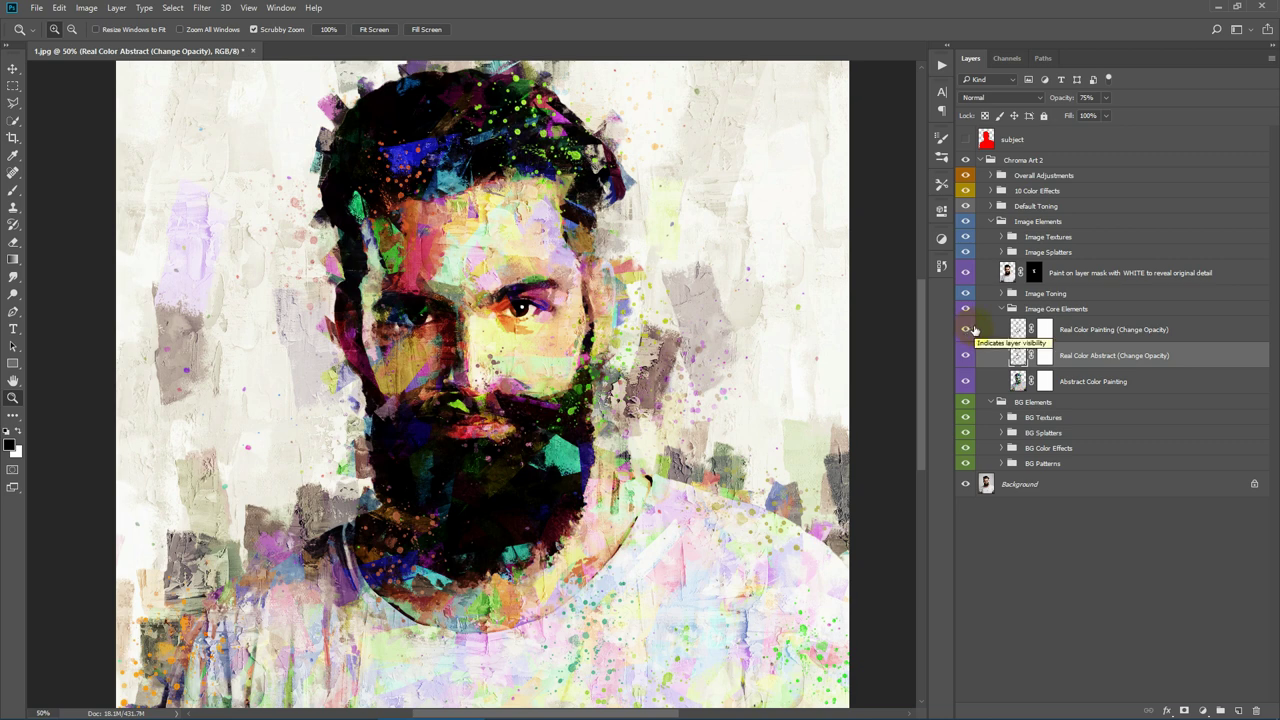
Adjust the opacity of Real Color Abstract, set Real Color Painting's opacity to 62%, and collapse the Image Core Elements group
click(1118, 330)
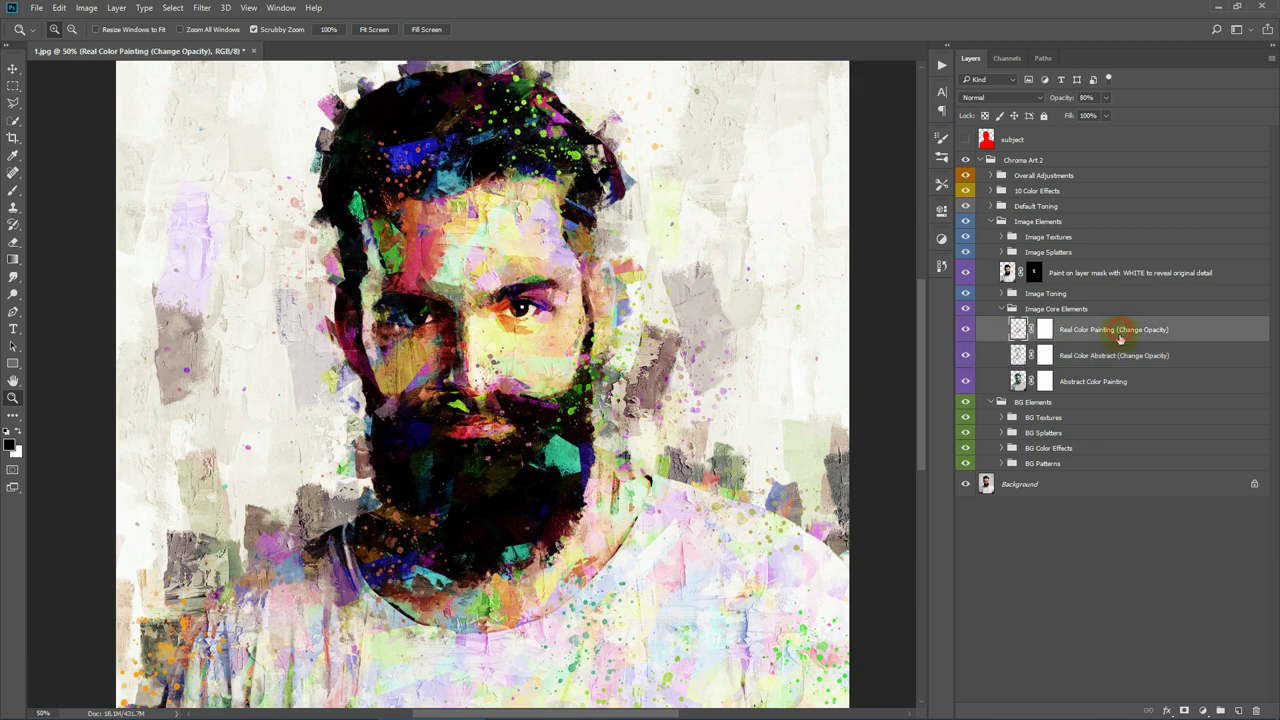
click(1114, 355)
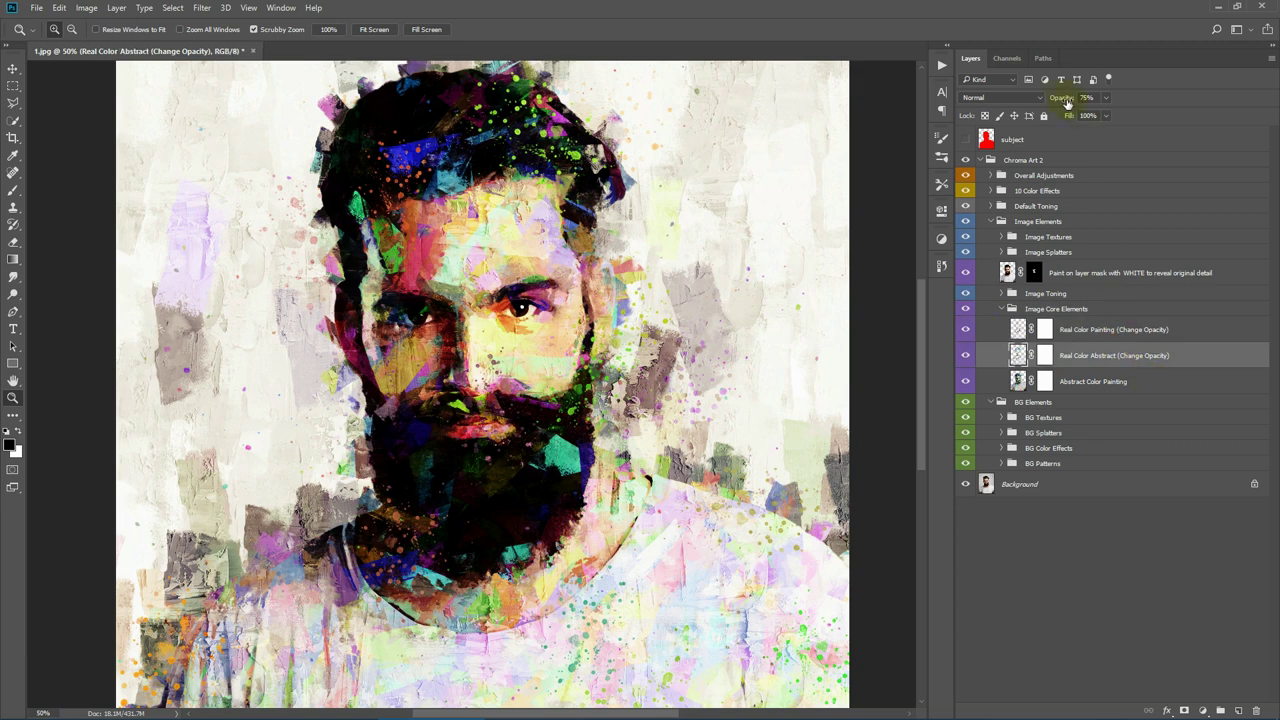
mouse_move(1067, 103)
mouse_down()
mouse_move(1031, 101)
mouse_move(1064, 100)
mouse_up()
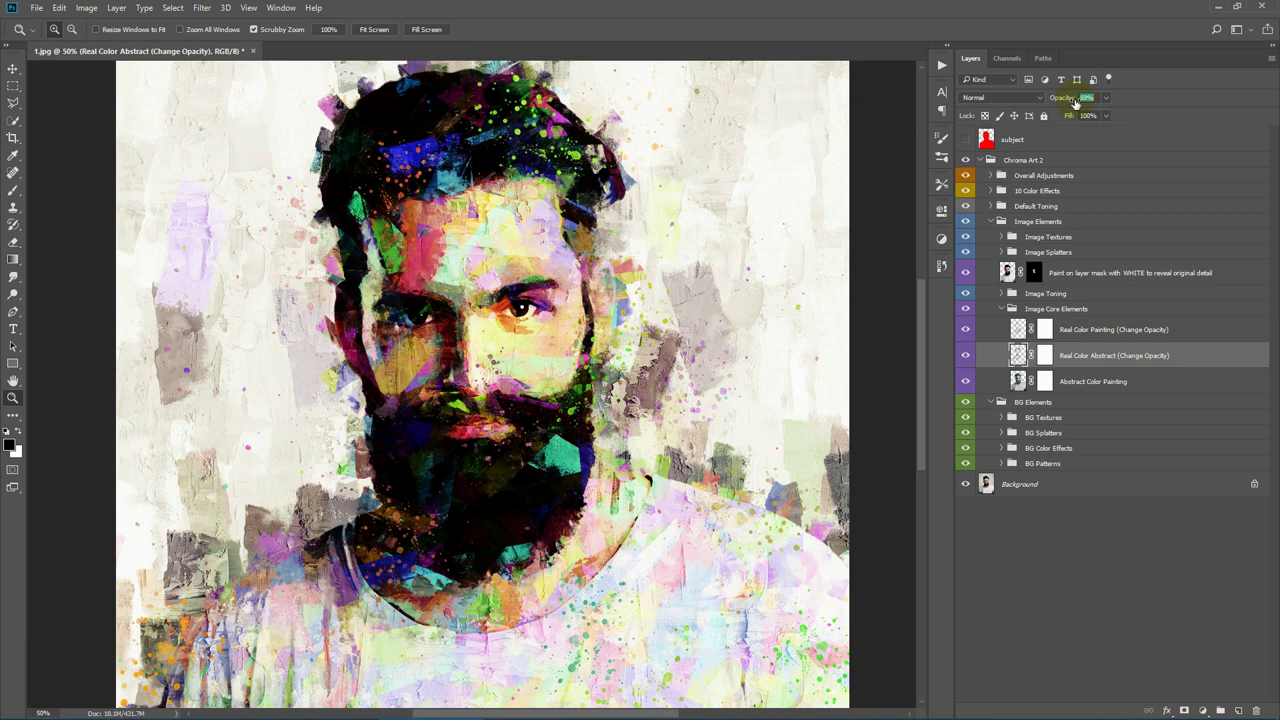
click(1114, 337)
drag(1061, 99, 1045, 98)
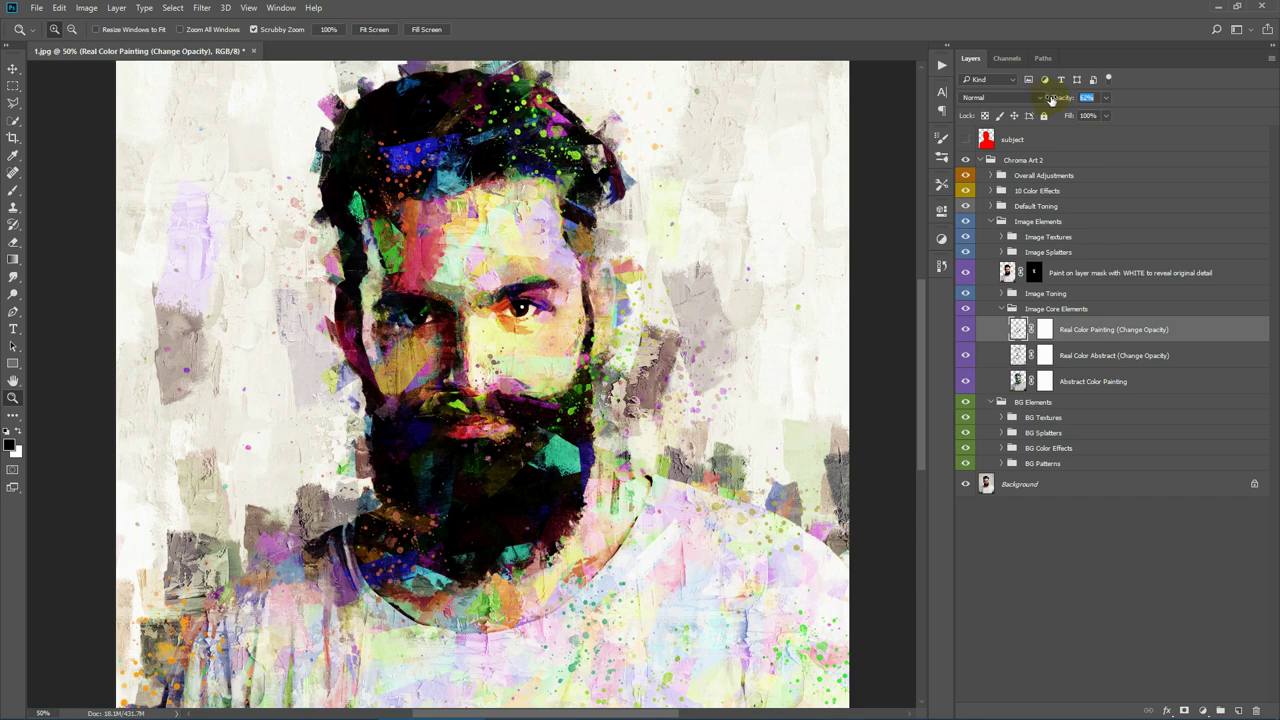
click(1141, 329)
click(1000, 309)
Compare the portrait with the Image Toning group hidden and shown, and review the layer that reveals original detail
click(1042, 294)
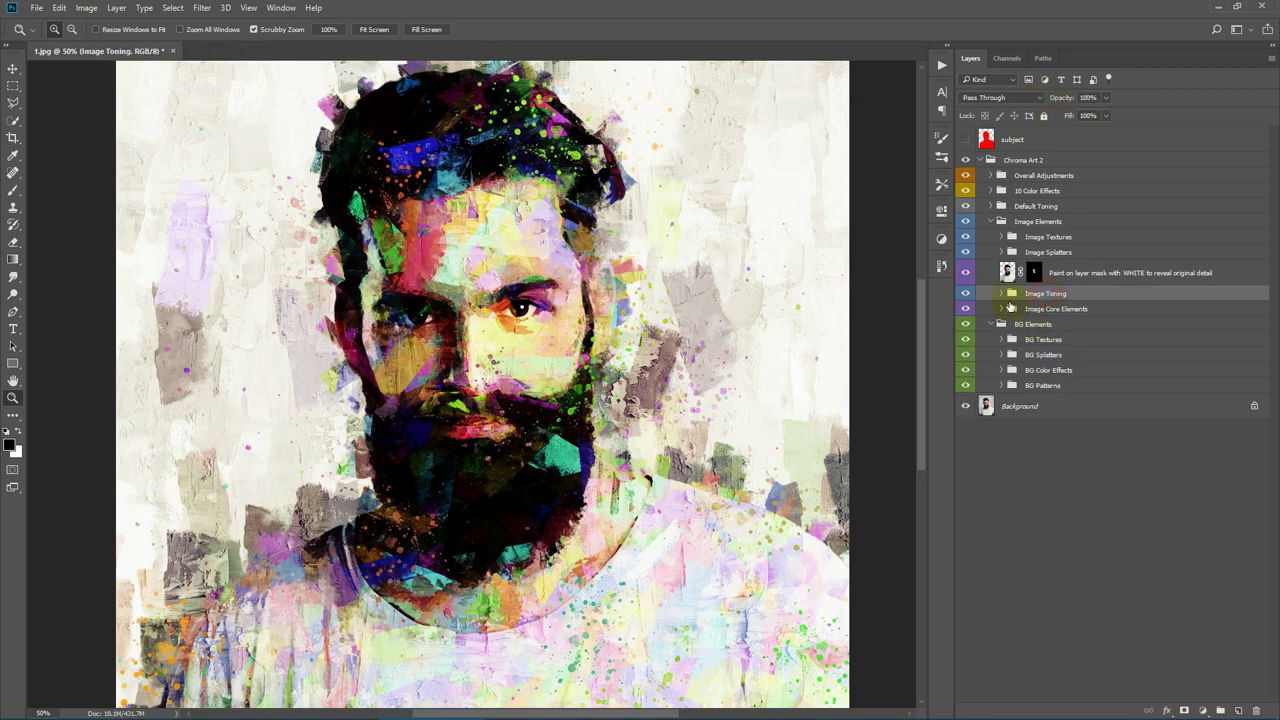
click(966, 293)
click(966, 293)
click(1001, 295)
click(1001, 295)
click(966, 293)
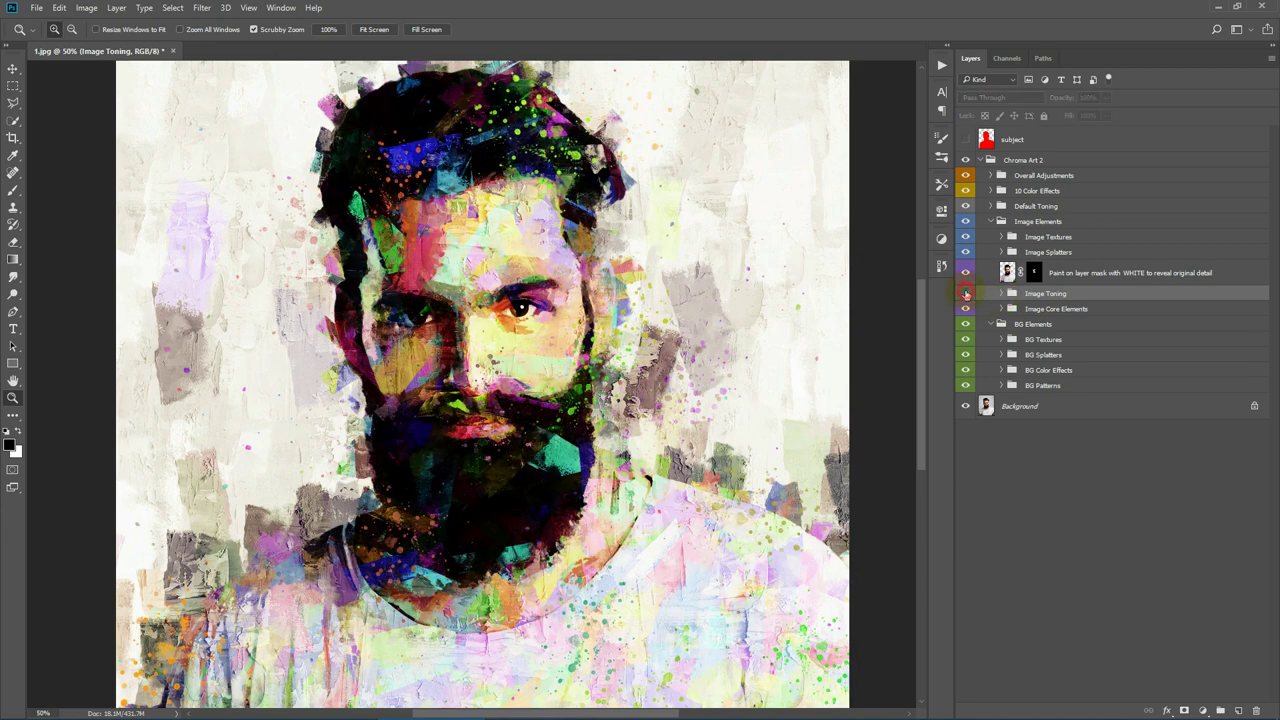
click(966, 293)
click(1181, 272)
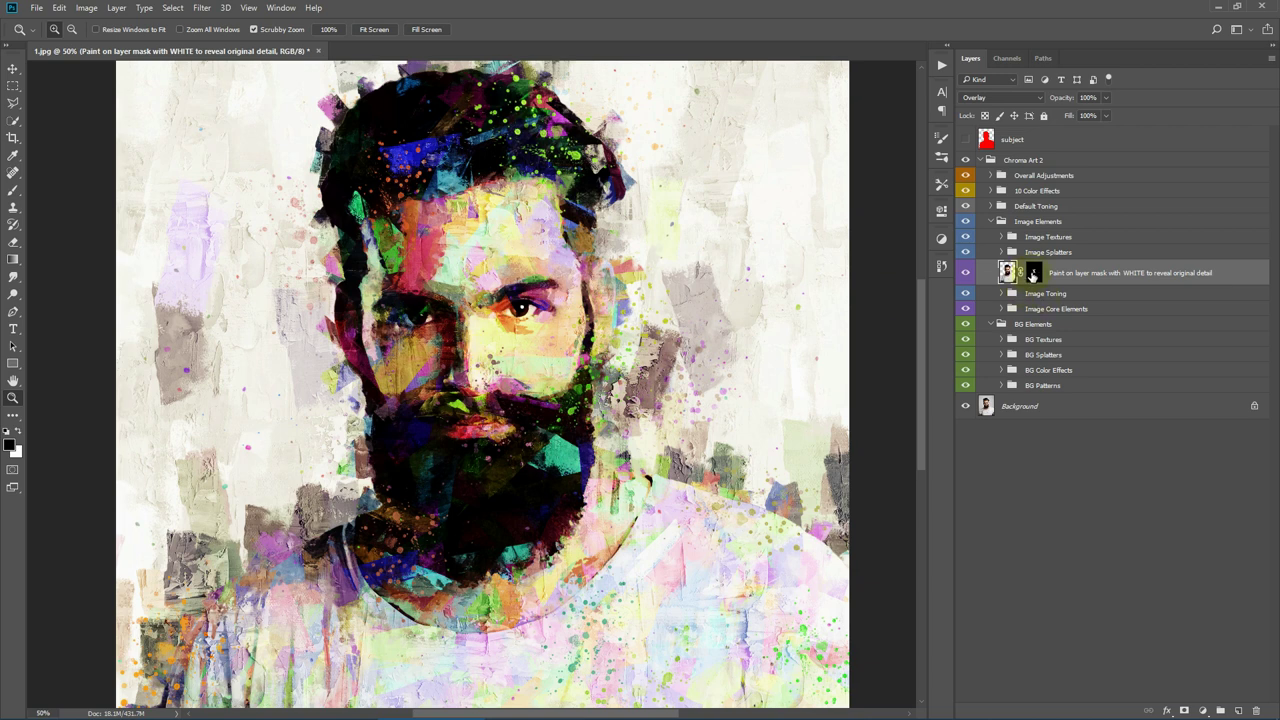
Toggle the Image Splatters group's visibility, expand it, and check what the Img Splatter 1 layer adds
click(1090, 254)
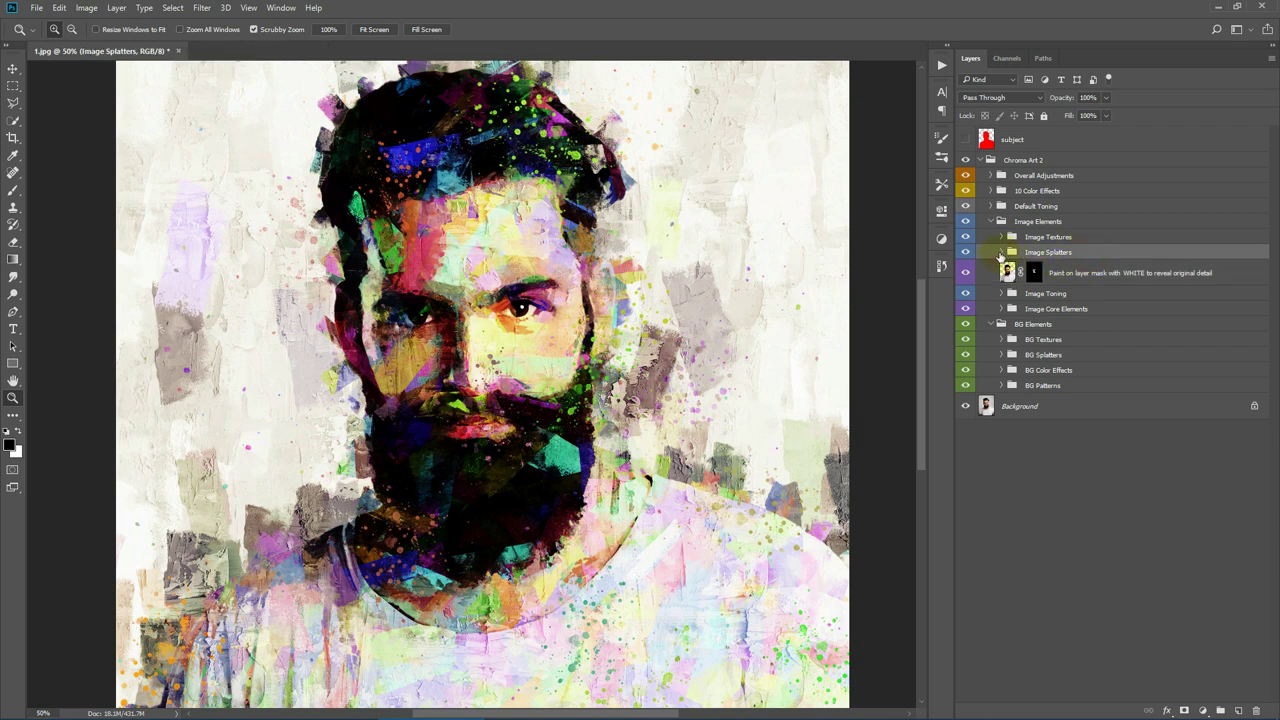
click(966, 252)
click(966, 252)
click(1002, 252)
click(1060, 299)
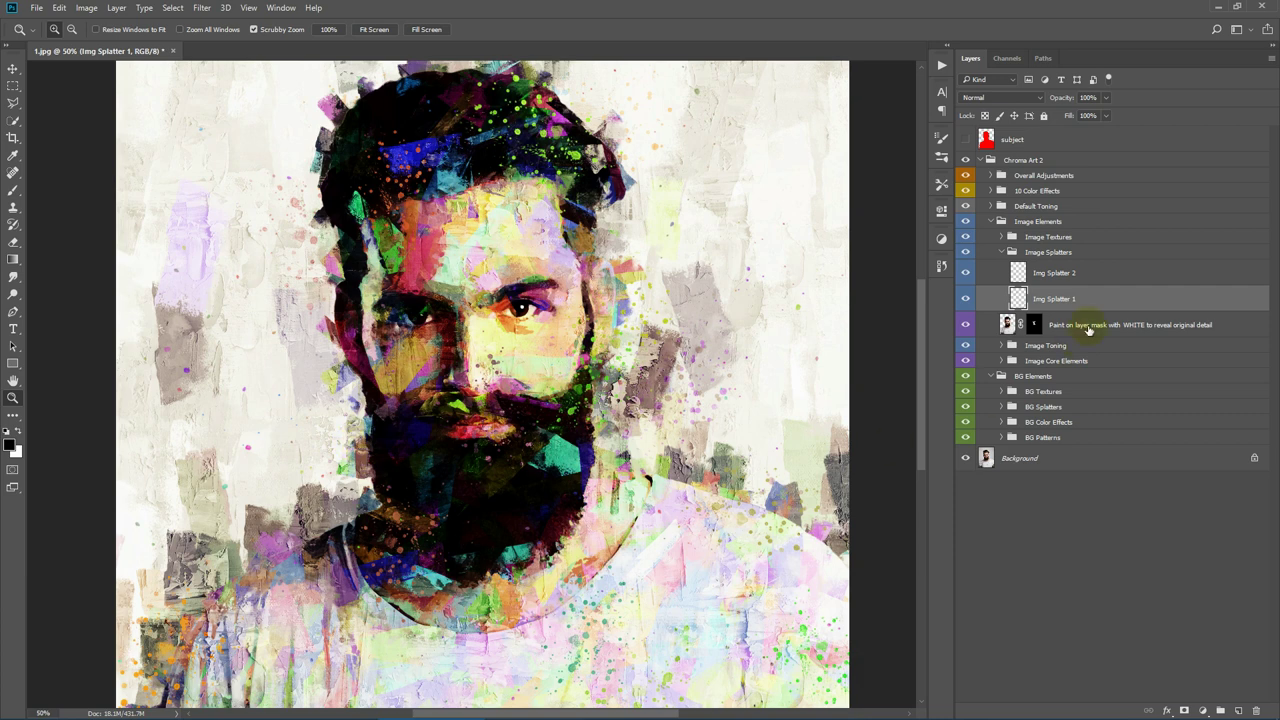
click(965, 298)
click(965, 298)
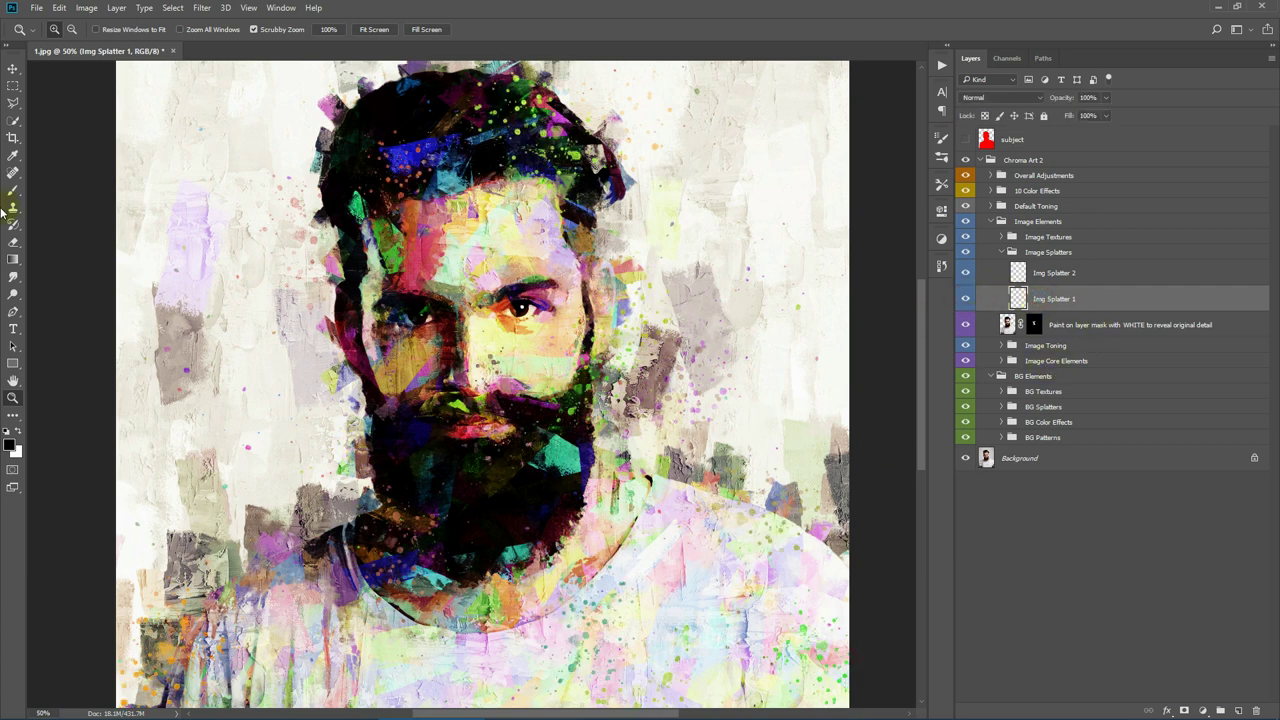
Select a rectangular area of Img Splatter 1 over the right side of the face, move its splatters down onto the beard, and deselect
click(13, 103)
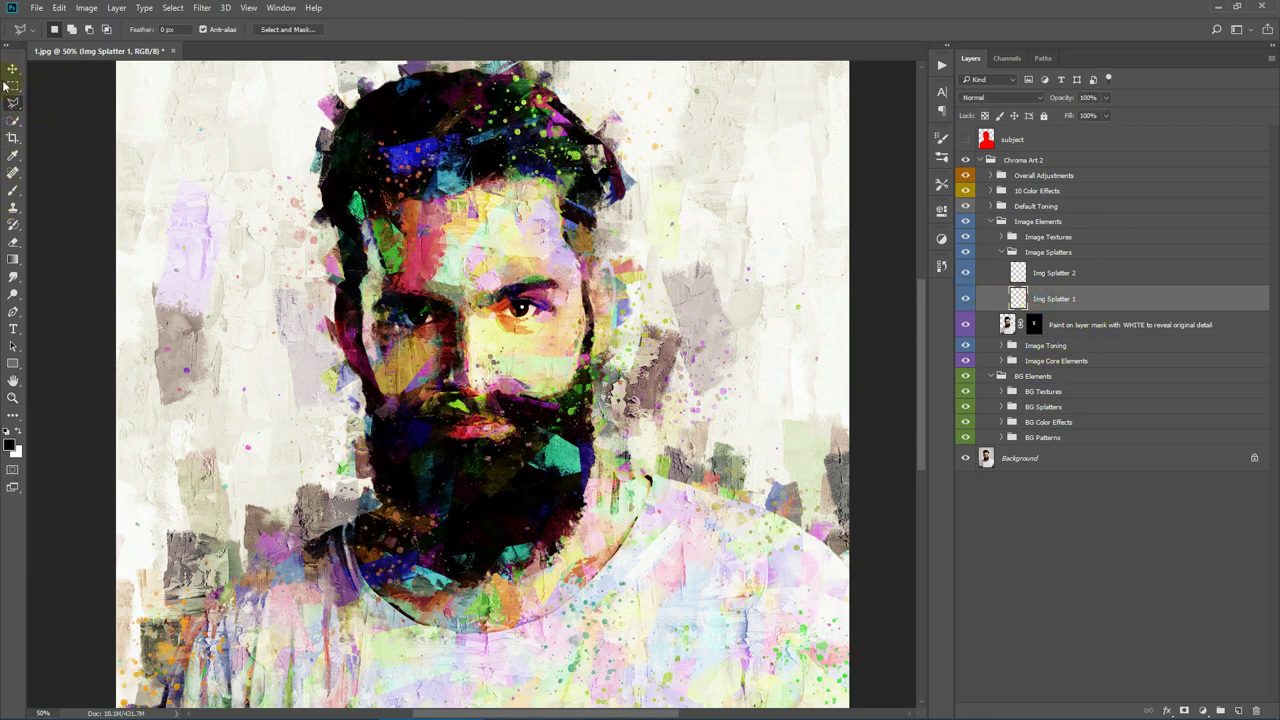
click(13, 85)
mouse_move(427, 301)
mouse_down()
mouse_move(640, 447)
mouse_move(677, 495)
mouse_up()
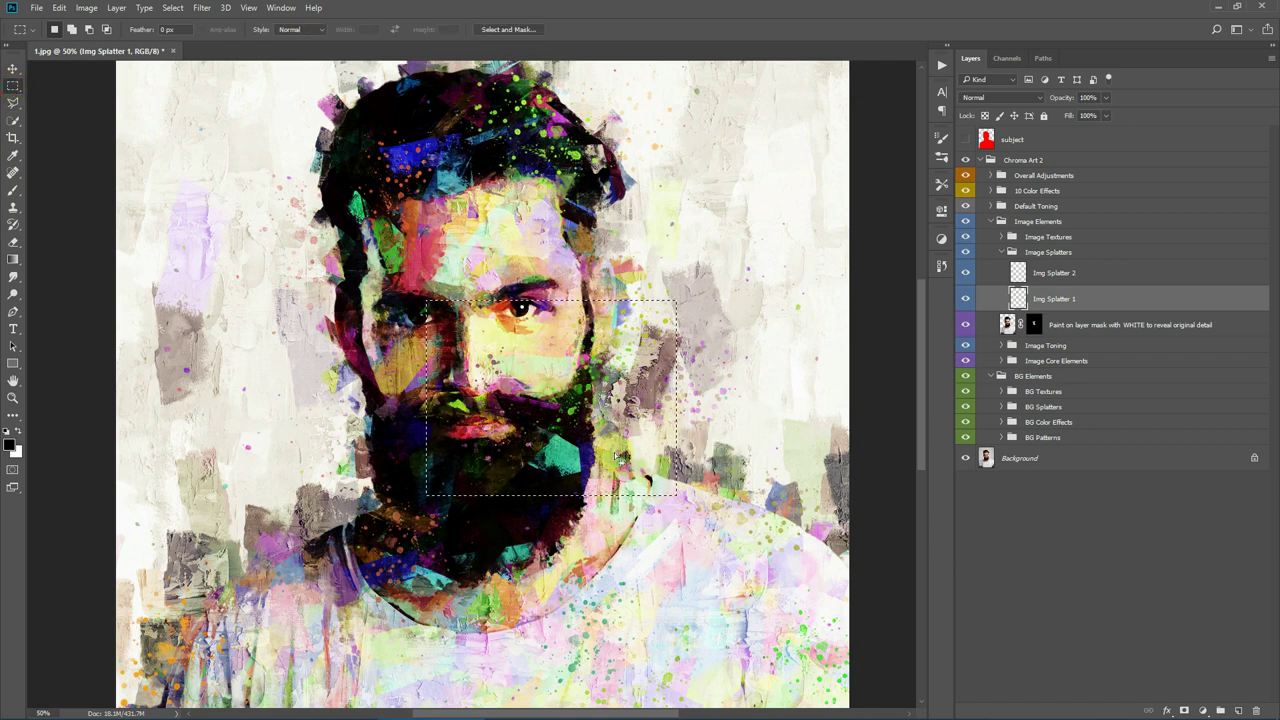
click(13, 68)
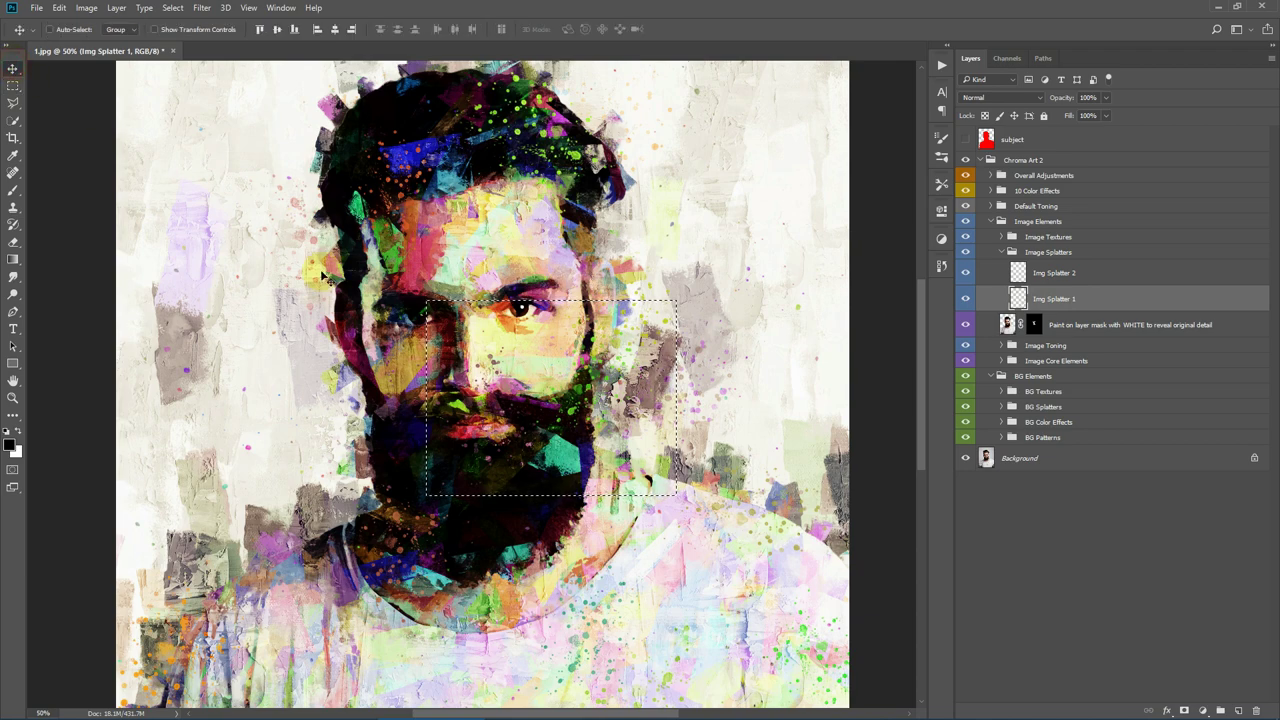
drag(525, 440, 532, 478)
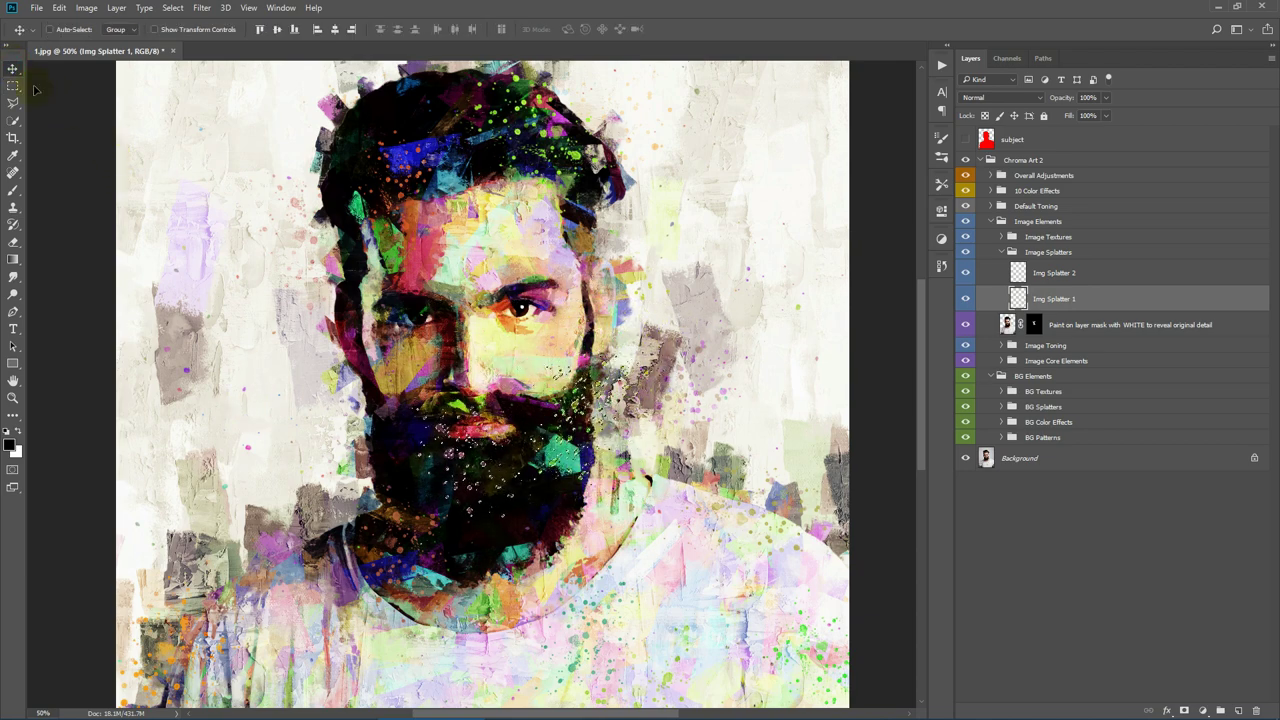
key(m)
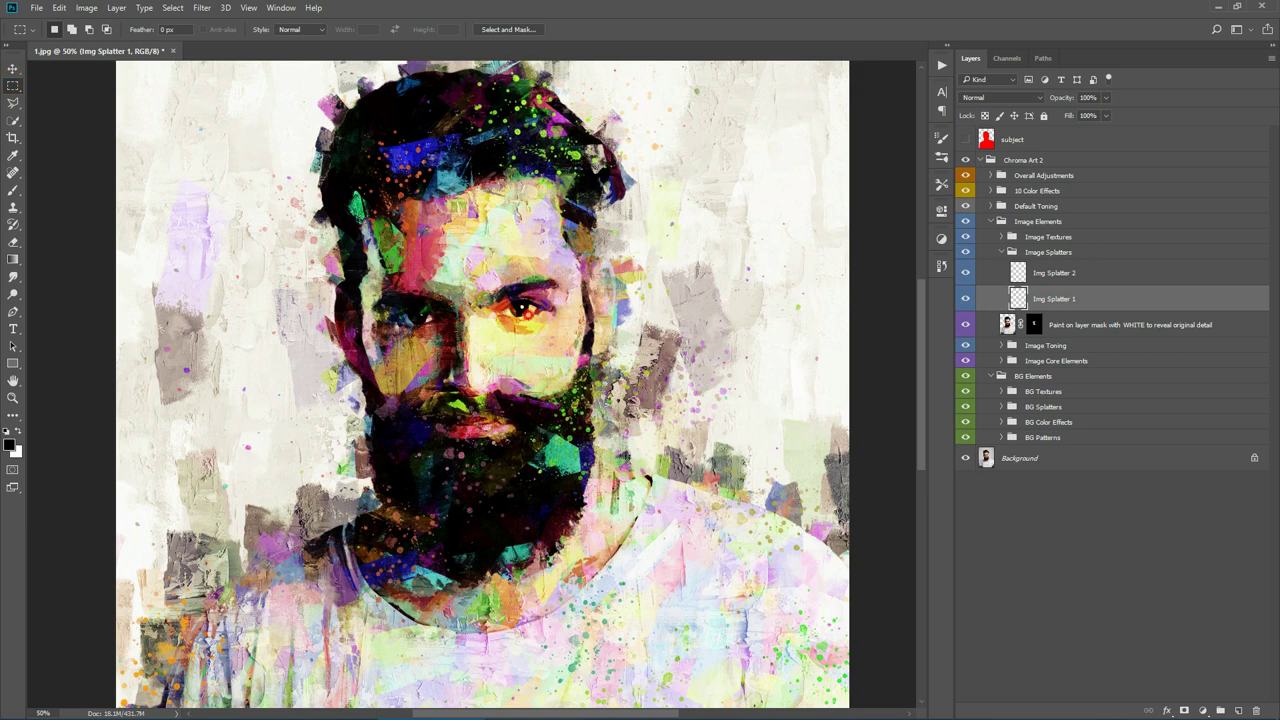
Collapse the Image Splatters group and select the Image Textures group
click(1050, 252)
click(1001, 252)
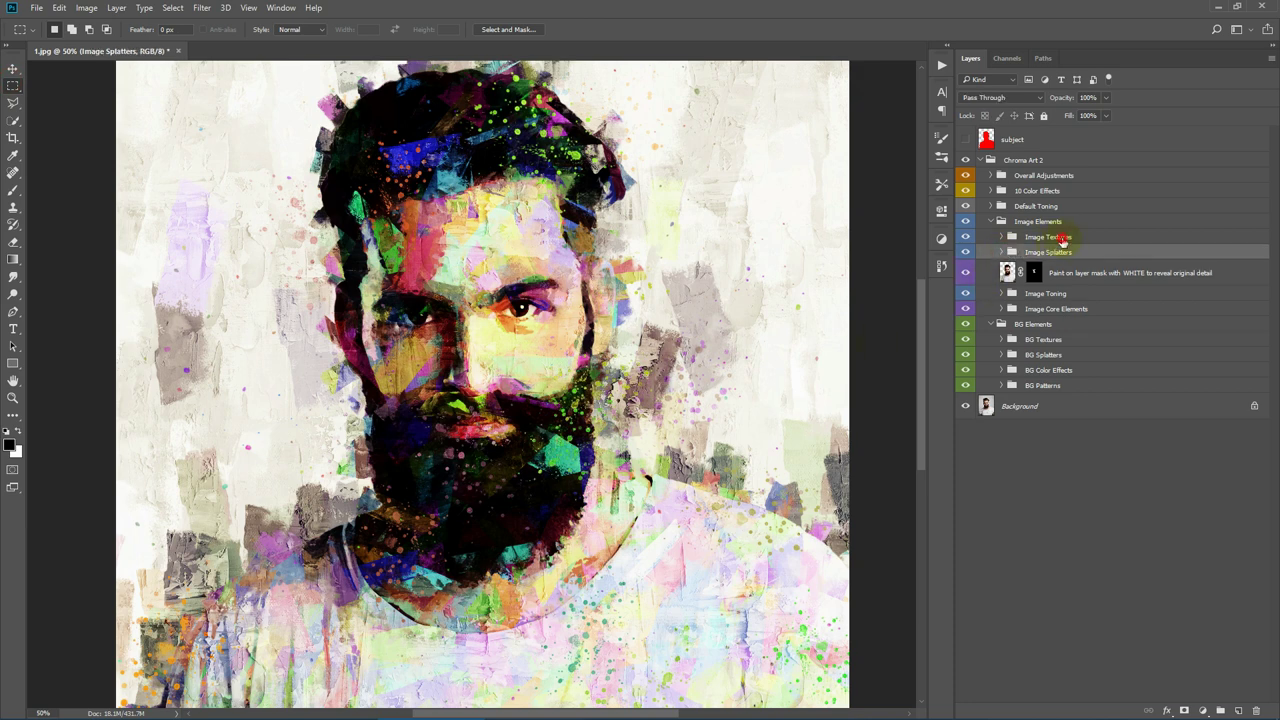
click(1062, 240)
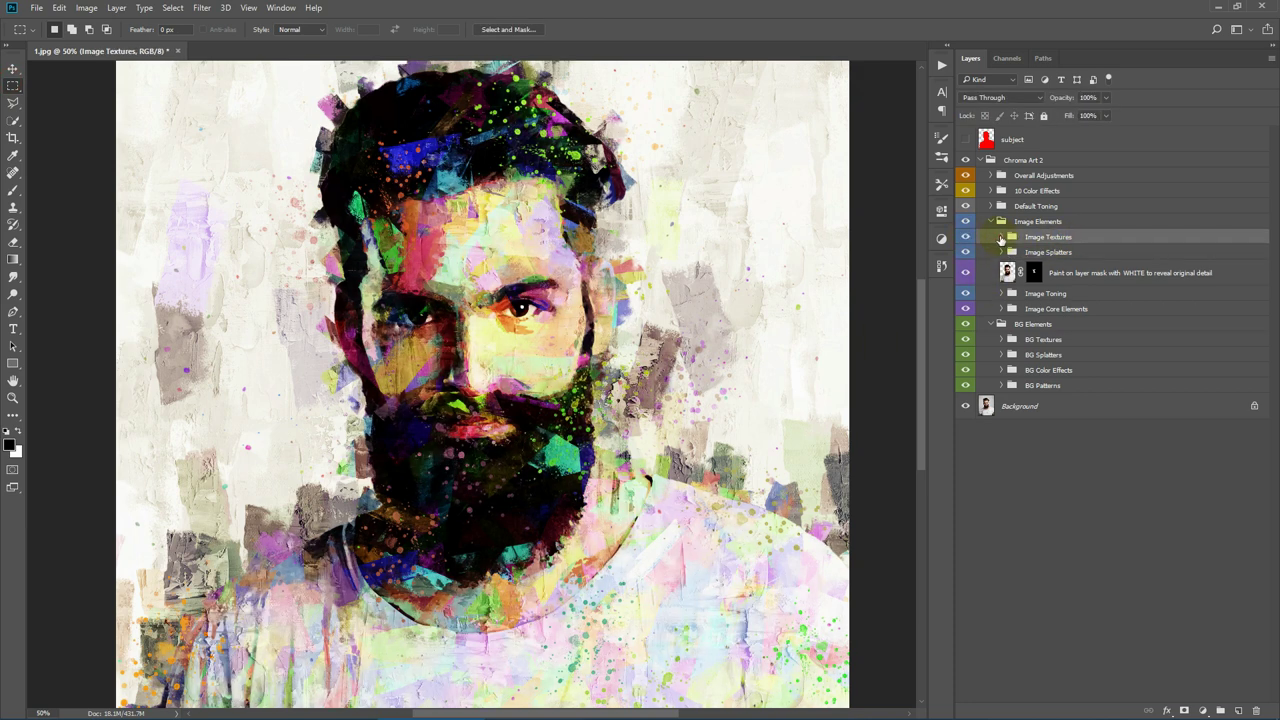
Peek inside the Image Textures group and compare the portrait with the textures hidden and shown
click(1001, 237)
click(1001, 237)
click(966, 237)
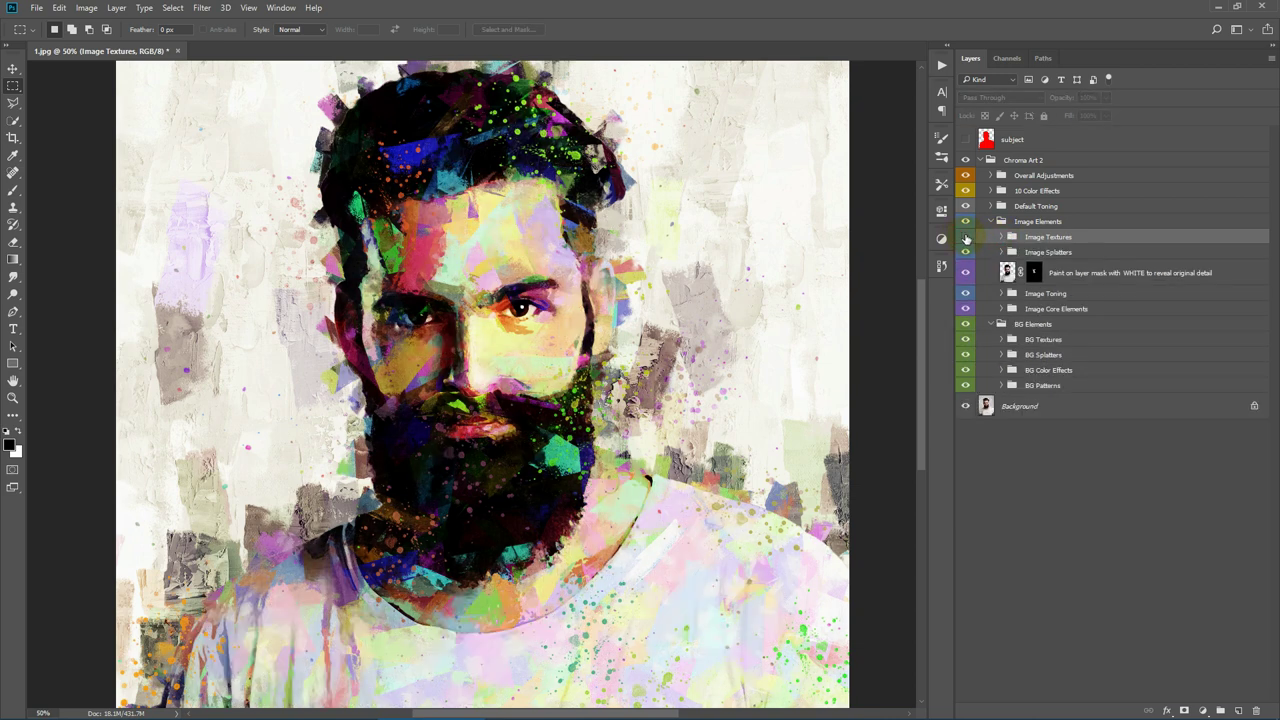
click(966, 237)
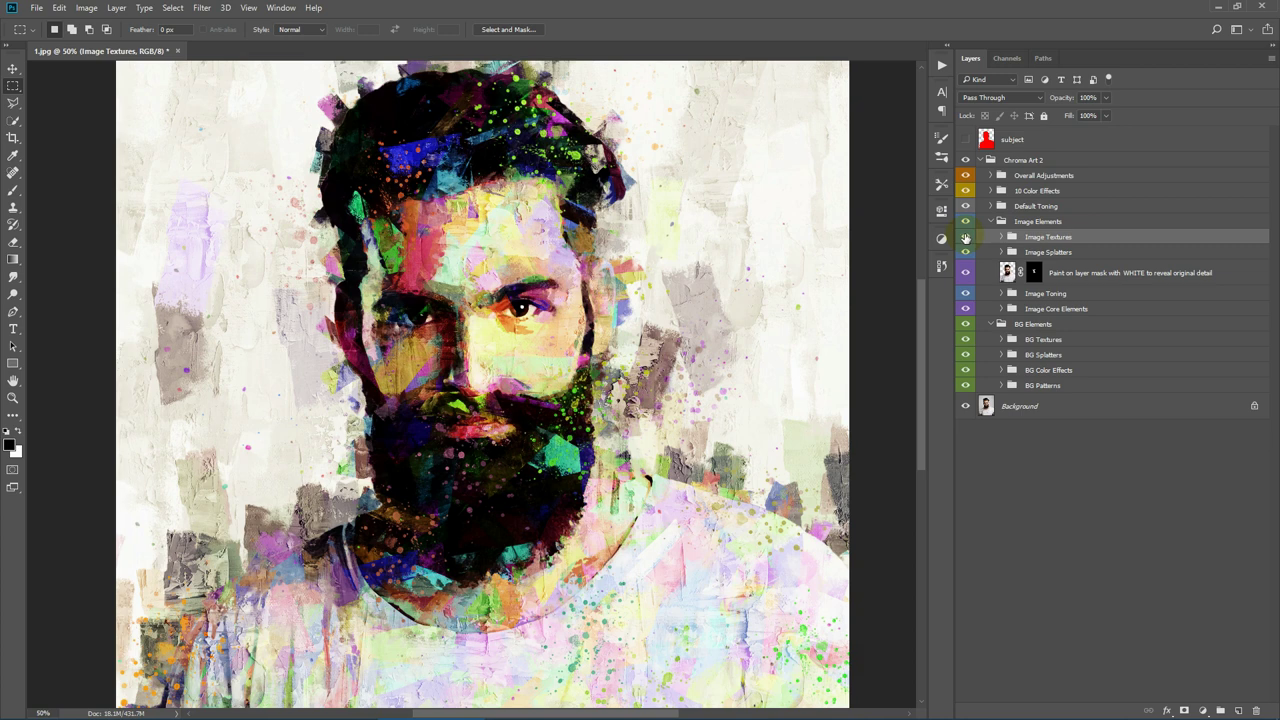
Select the Default Toning group, peek inside it, and compare the portrait with the toning hidden and shown
click(1040, 206)
click(964, 206)
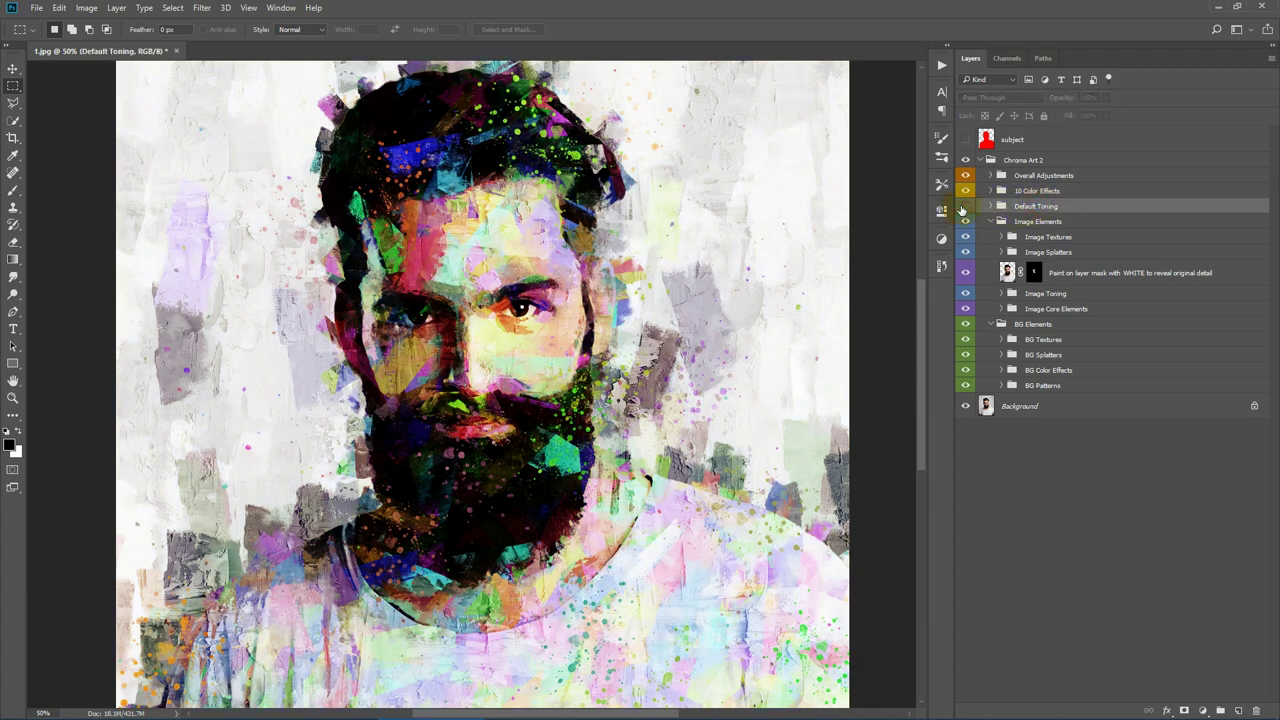
click(964, 206)
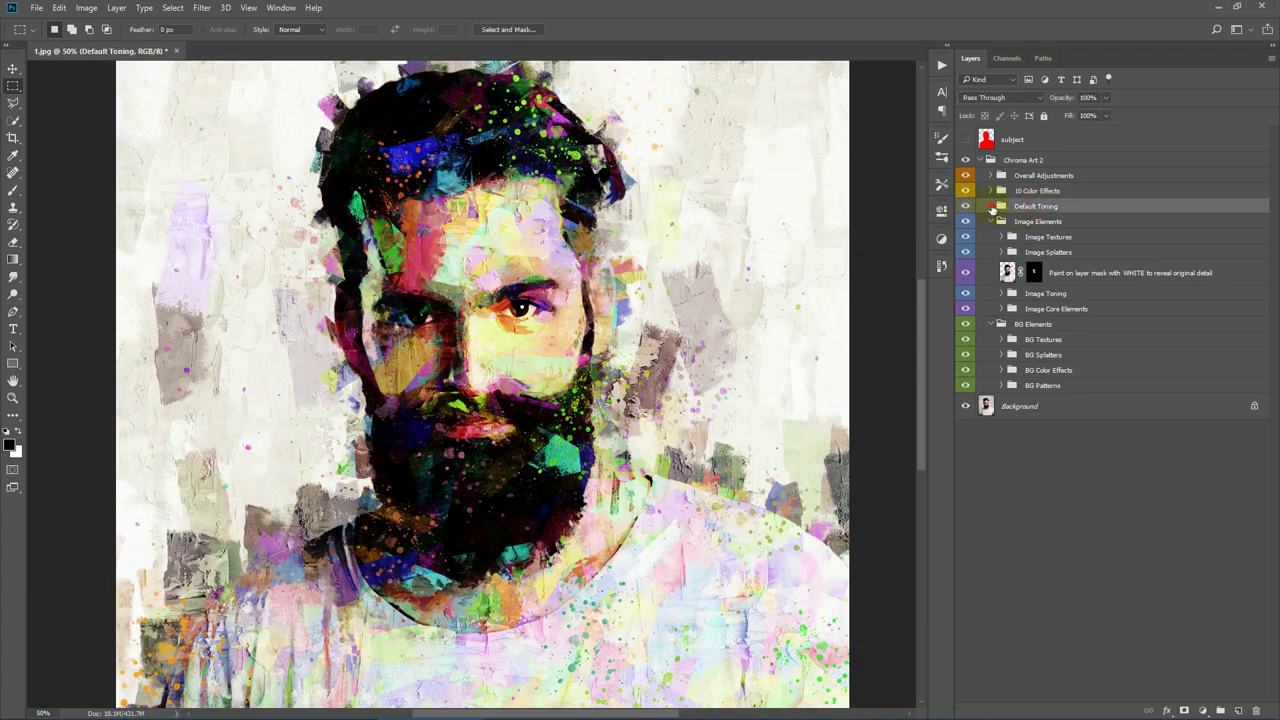
click(991, 206)
click(991, 206)
click(965, 206)
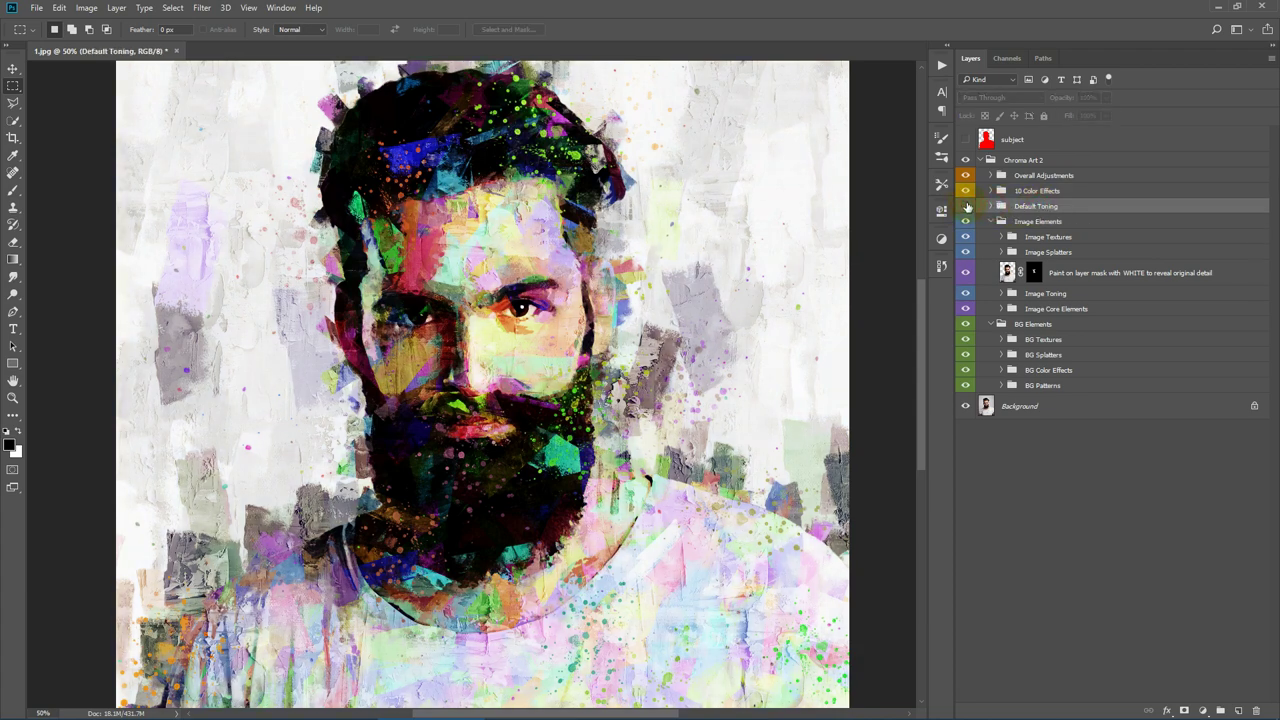
click(965, 206)
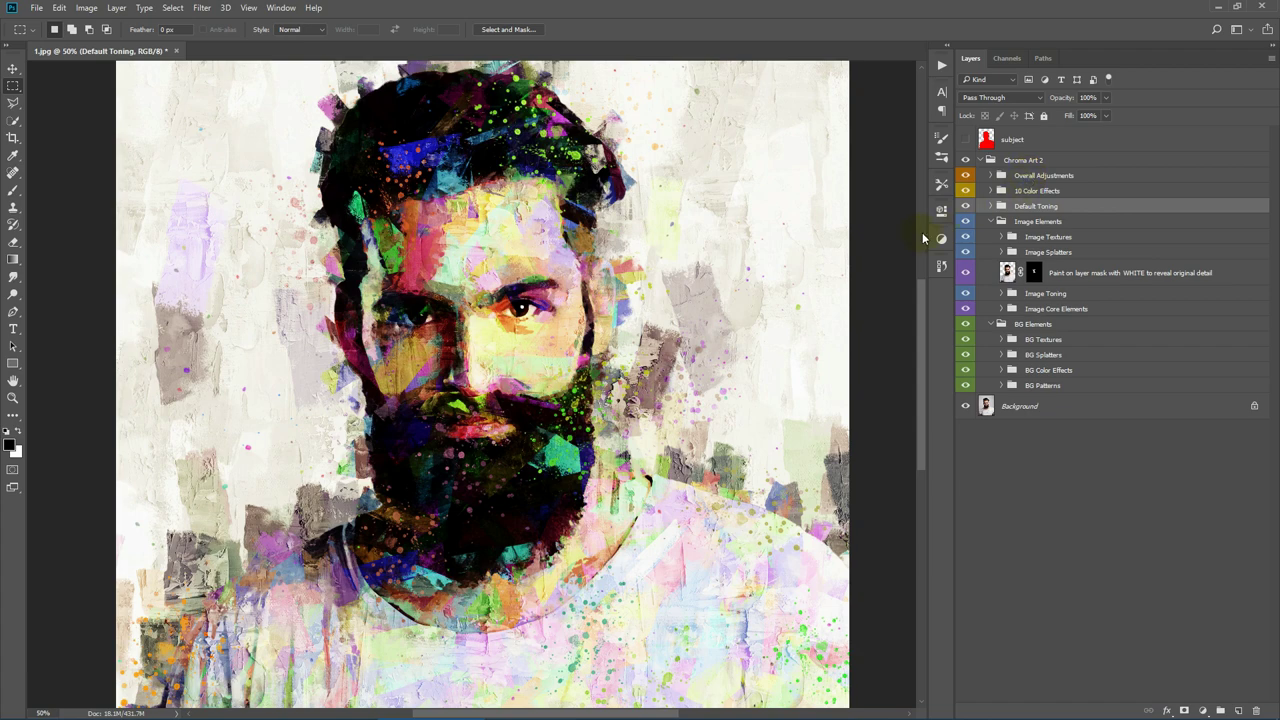
Expand the 10 Color Effects group and preview Color Effect 01 through Color Effect 05 one at a time
click(991, 190)
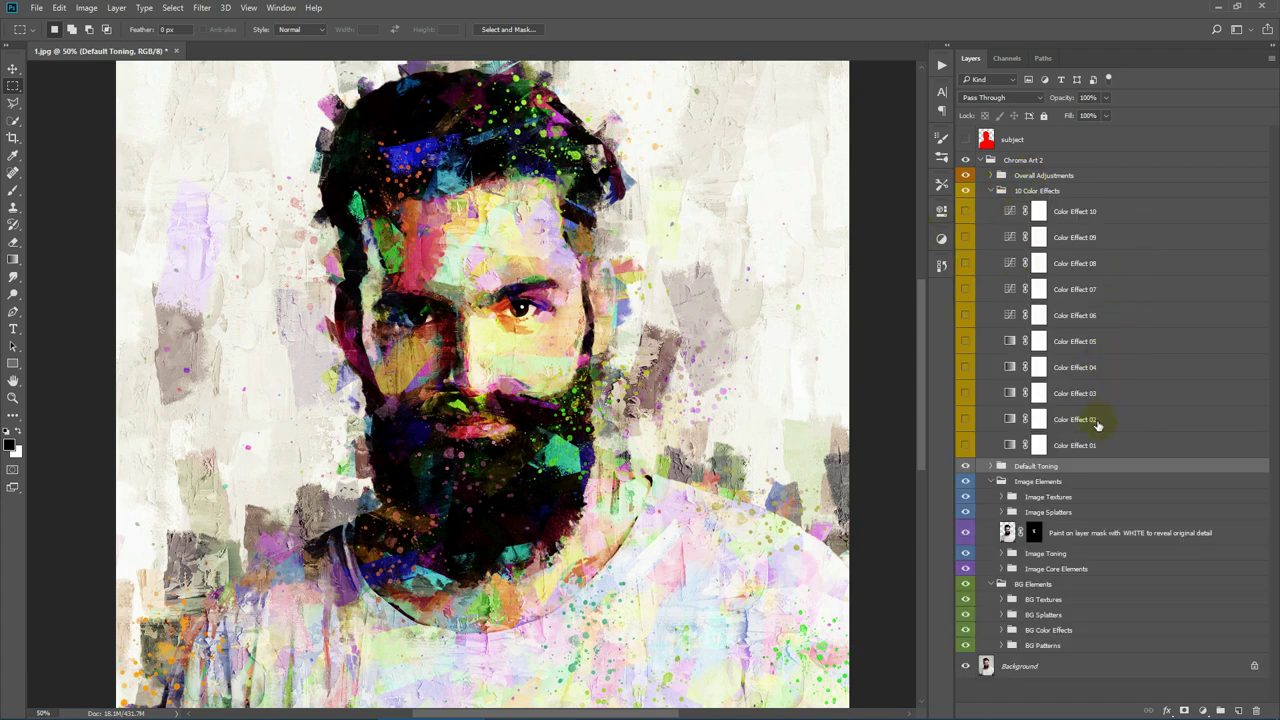
click(966, 446)
click(966, 446)
click(964, 419)
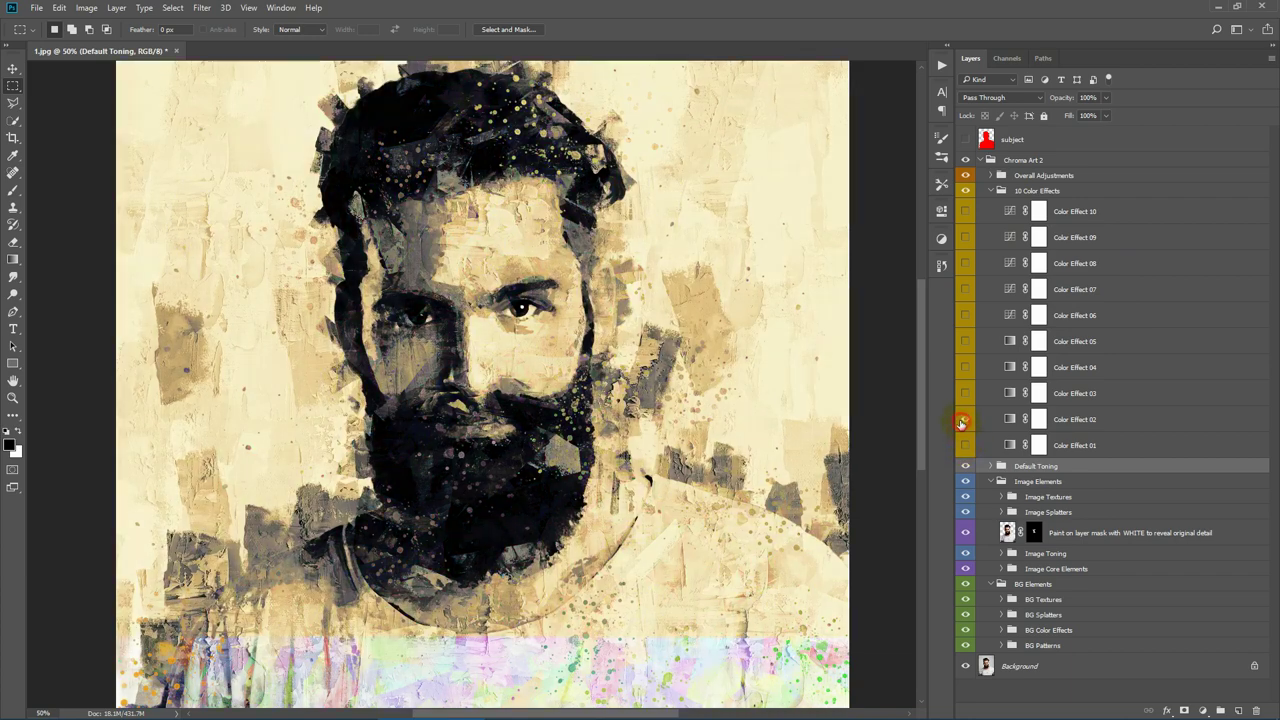
click(964, 419)
click(964, 393)
click(964, 393)
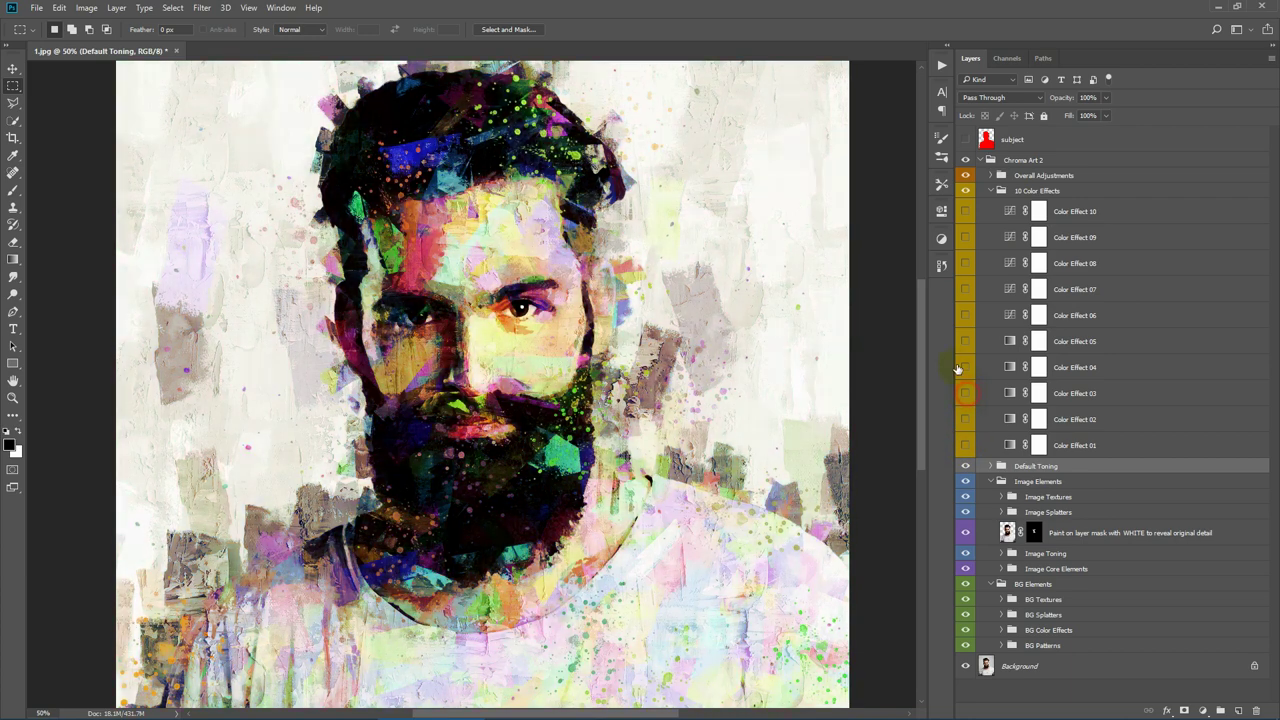
click(962, 367)
click(962, 367)
click(964, 341)
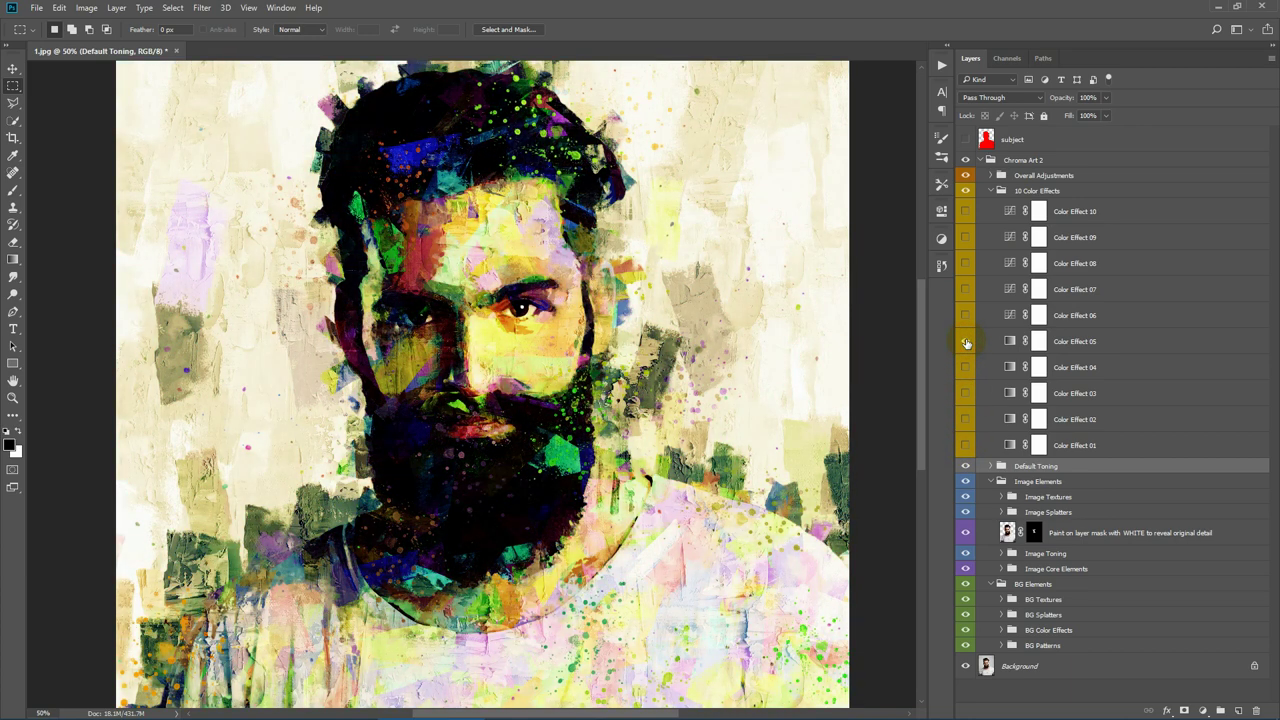
click(964, 341)
Preview Color Effect 07 through Color Effect 10 one at a time, leaving each of them hidden
click(965, 289)
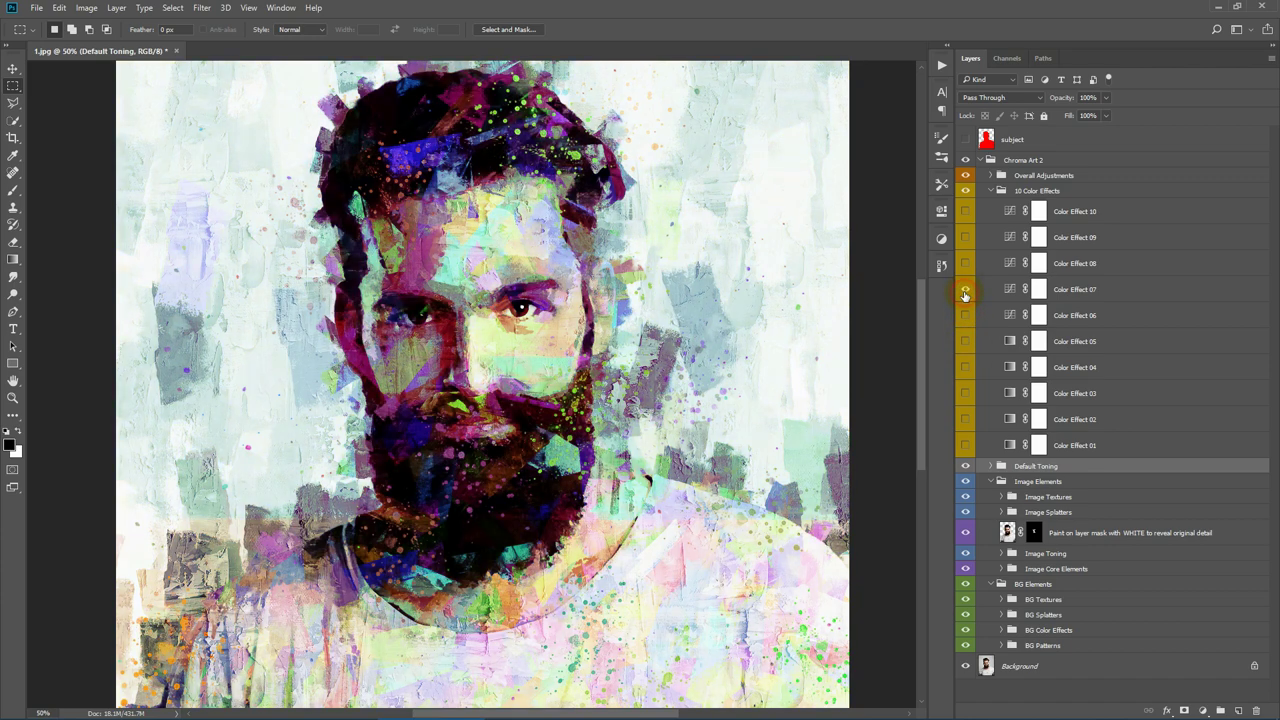
click(965, 289)
click(965, 264)
click(965, 264)
click(964, 238)
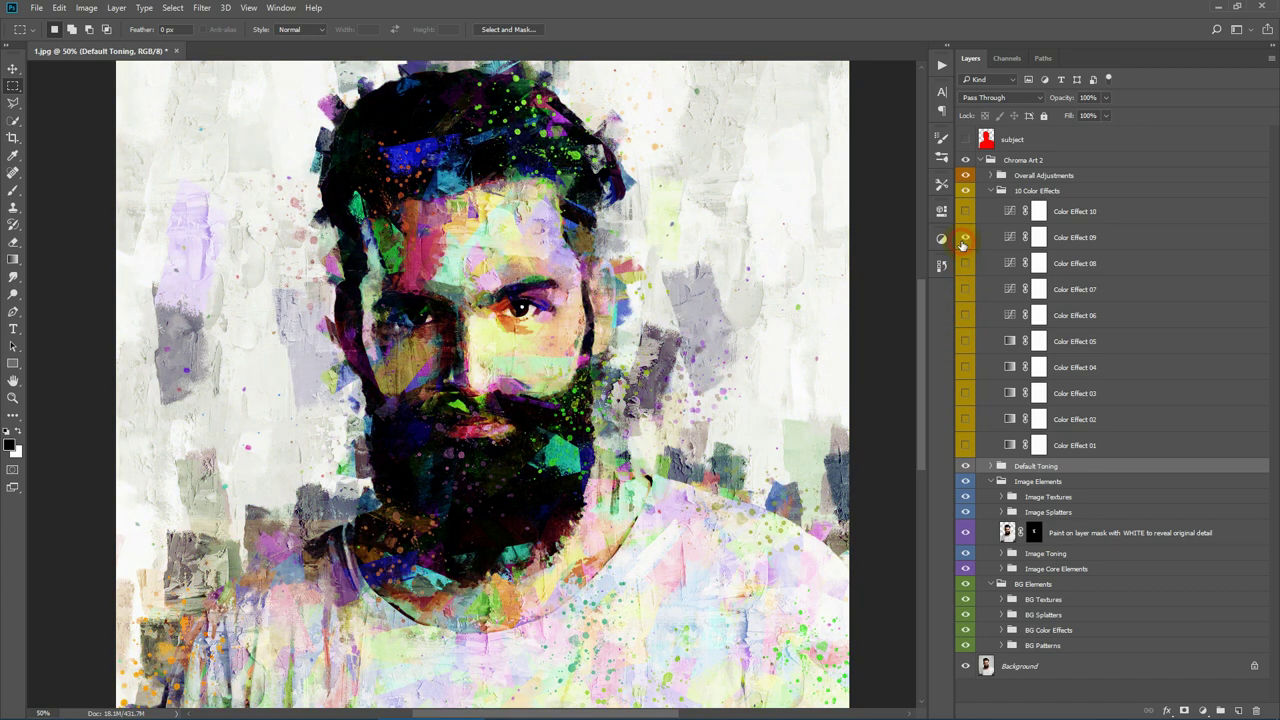
click(964, 238)
click(964, 211)
click(964, 211)
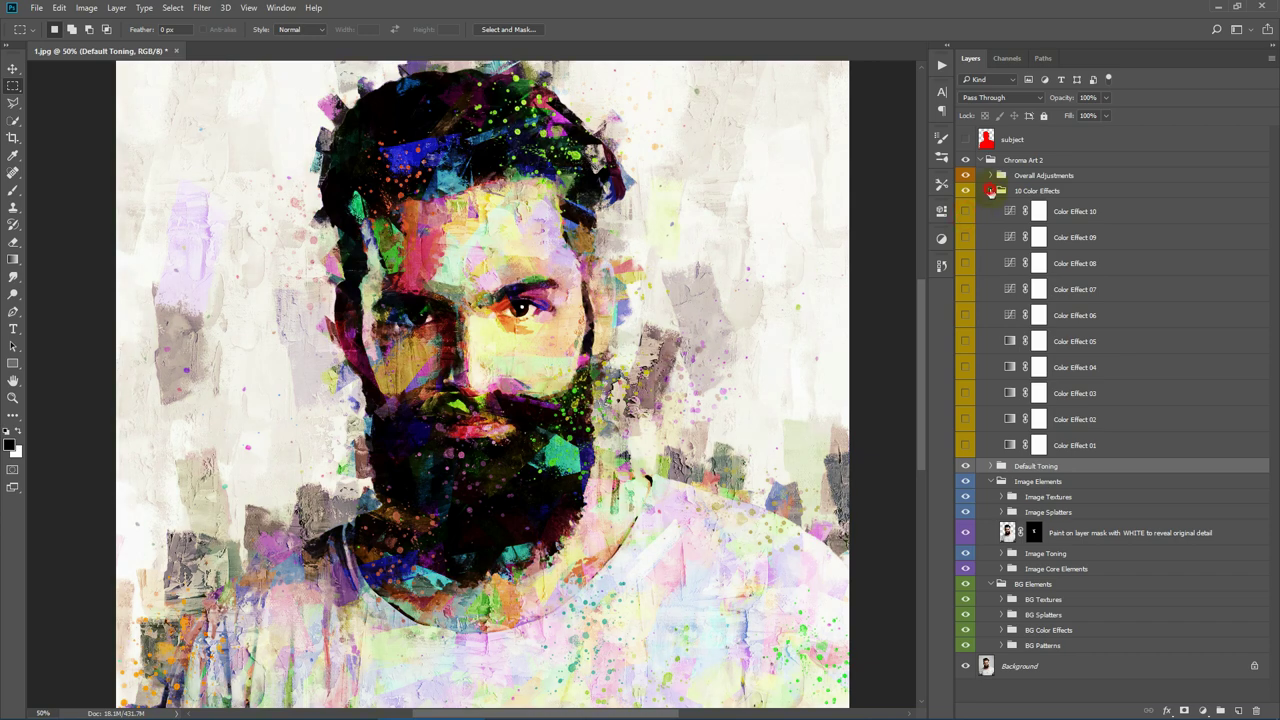
Collapse the 10 Color Effects group and expand the Overall Adjustments group
click(990, 190)
click(1021, 179)
click(990, 175)
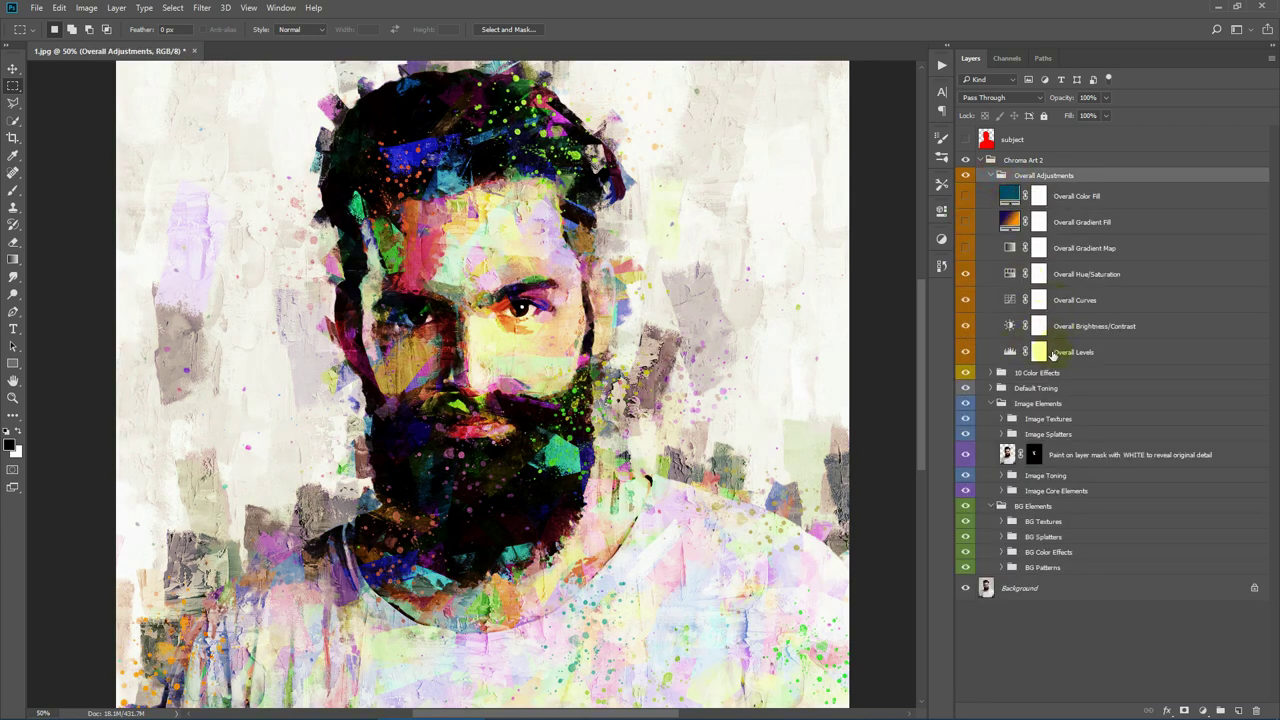
Open the Overall Levels properties, try the white and black input levels, and close the properties
click(1050, 350)
double_click(1040, 350)
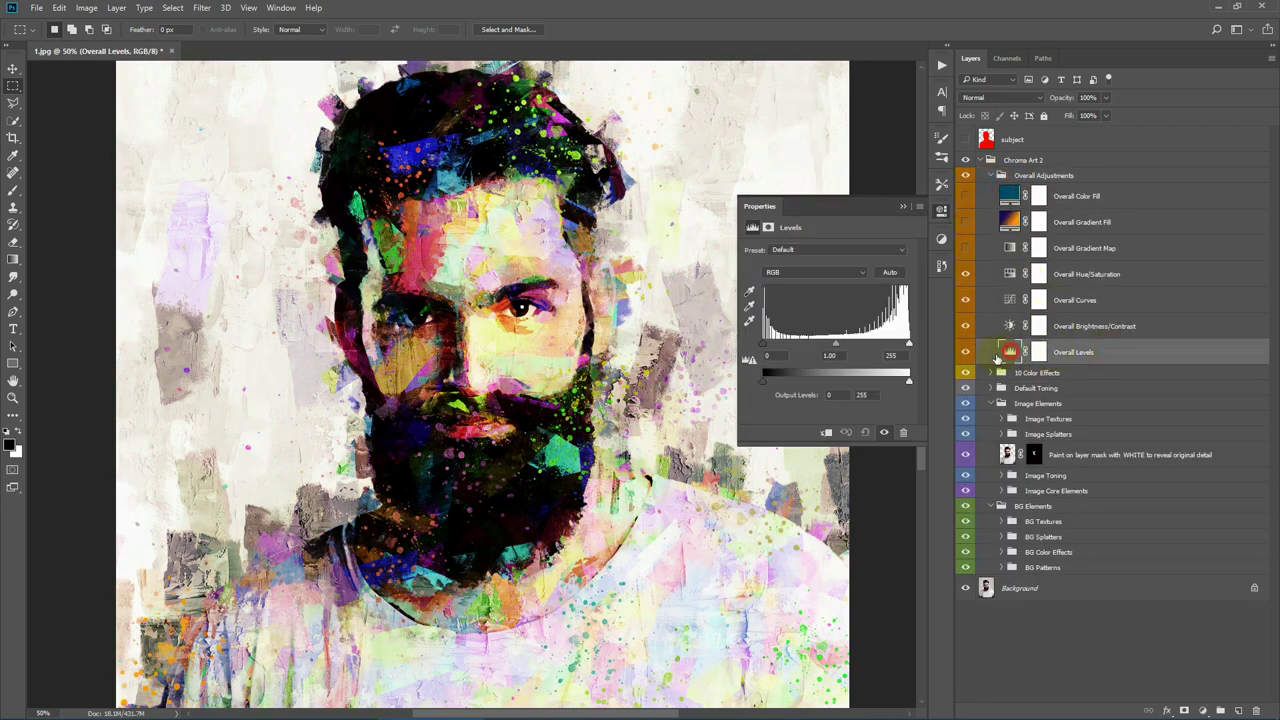
drag(908, 346, 956, 342)
mouse_move(764, 344)
mouse_down()
mouse_move(800, 345)
mouse_move(750, 345)
mouse_up()
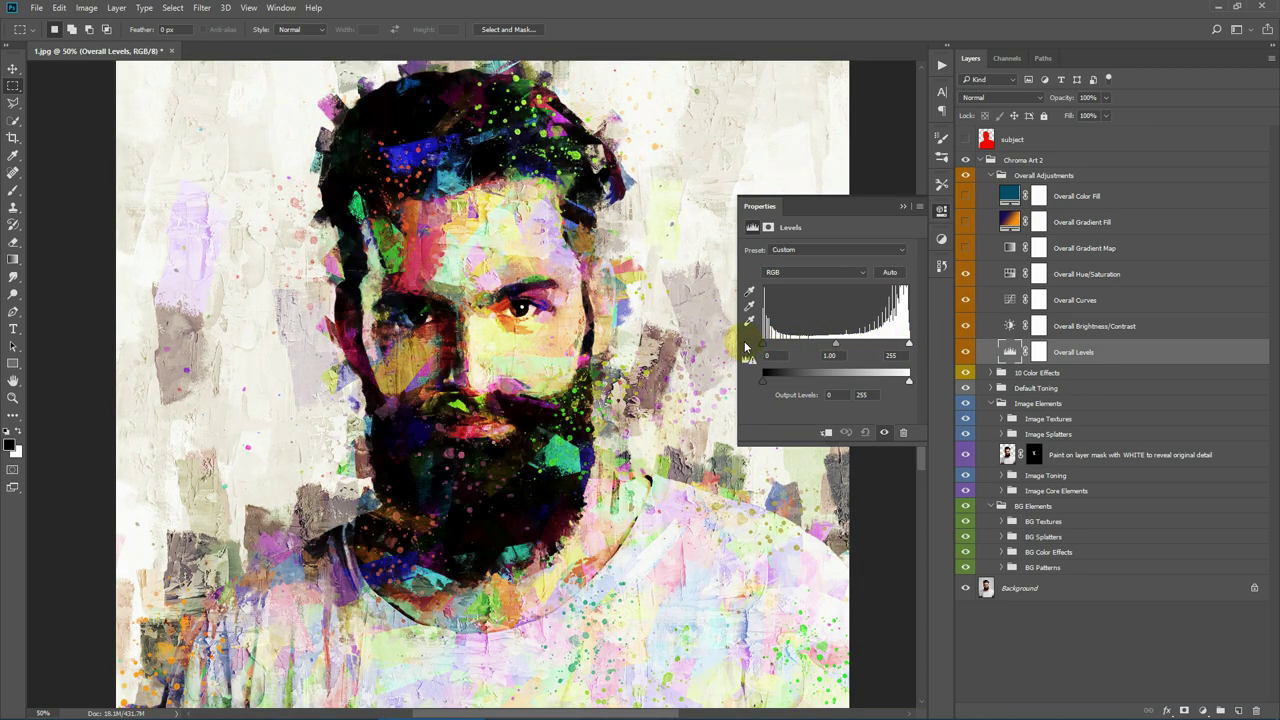
click(903, 206)
Try a higher brightness in Overall Brightness/Contrast and reset the brightness to 0
double_click(1010, 326)
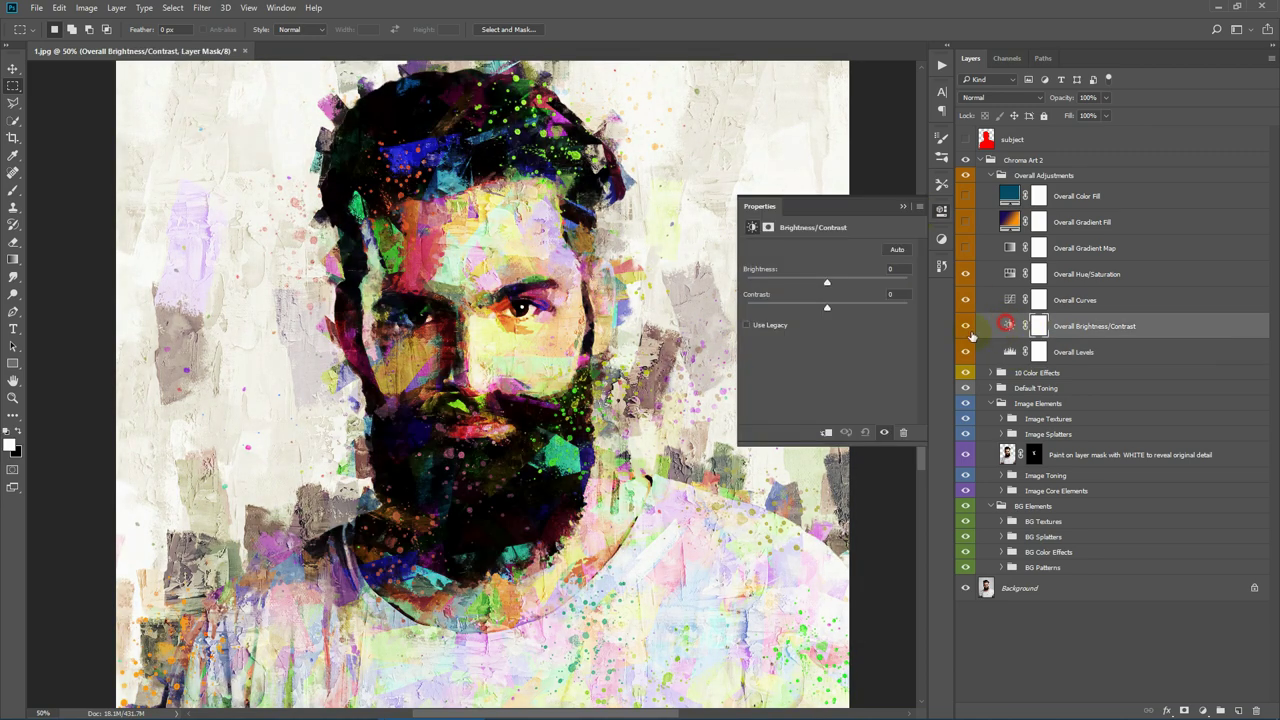
drag(828, 283, 839, 284)
double_click(892, 269)
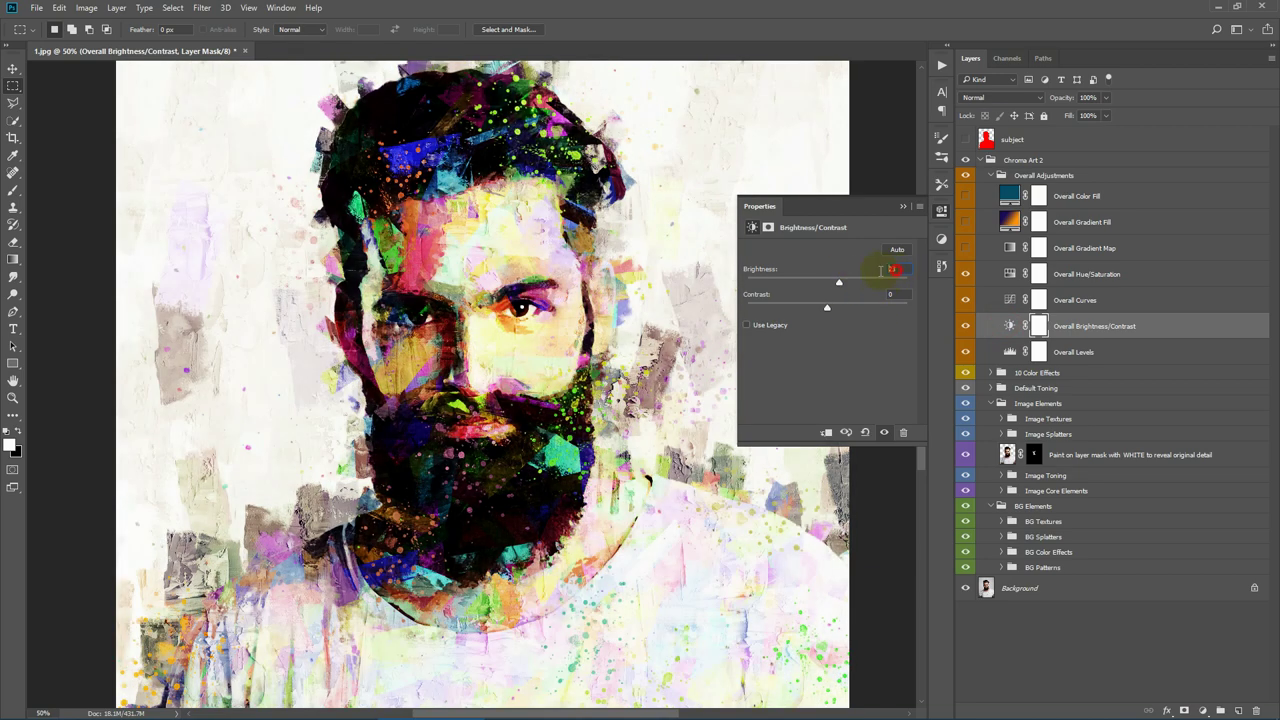
text(0)
click(903, 206)
In Overall Curves, bend the Blue channel curve upward in the shadows, and hide the layer
click(1010, 300)
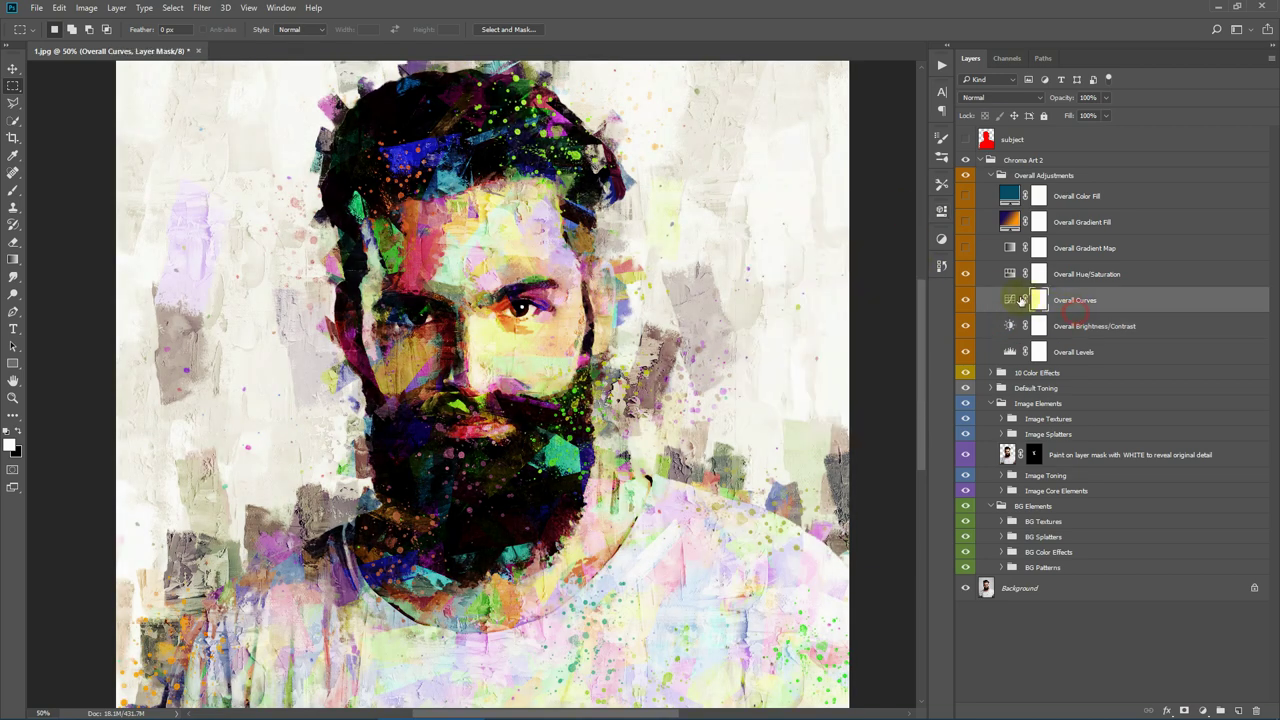
double_click(1010, 300)
click(800, 266)
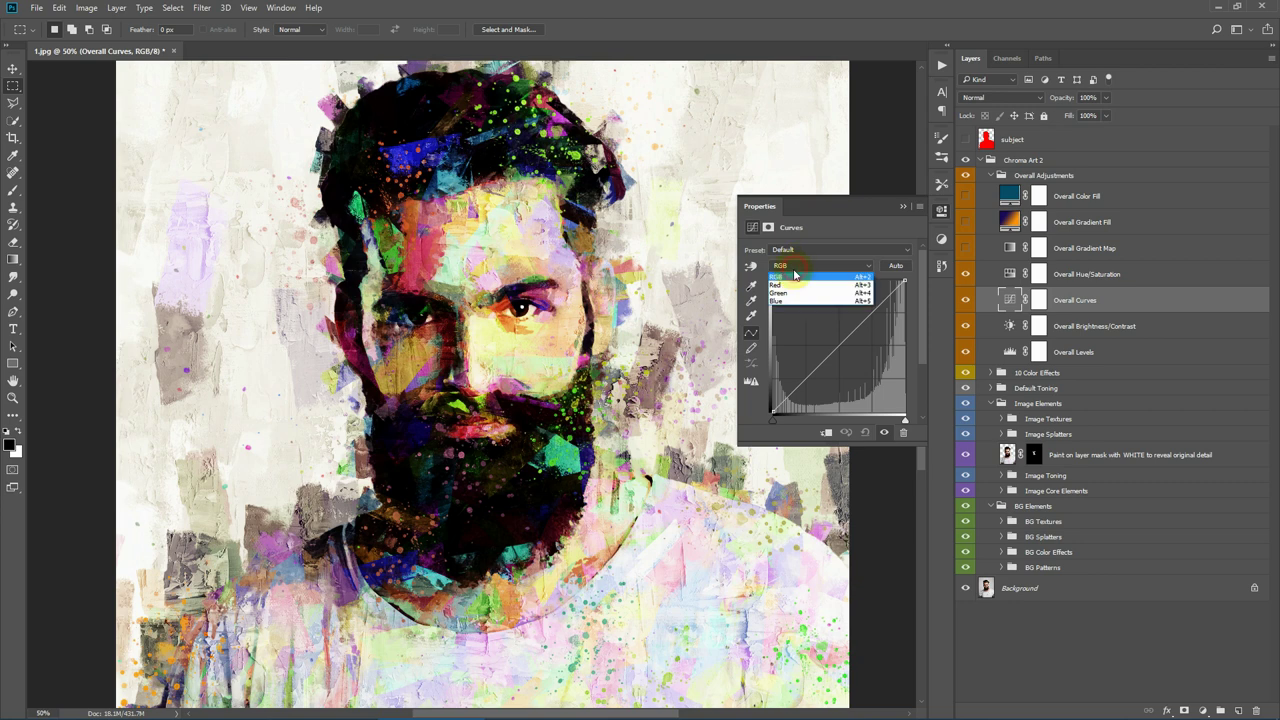
click(791, 301)
drag(837, 348, 863, 333)
click(800, 359)
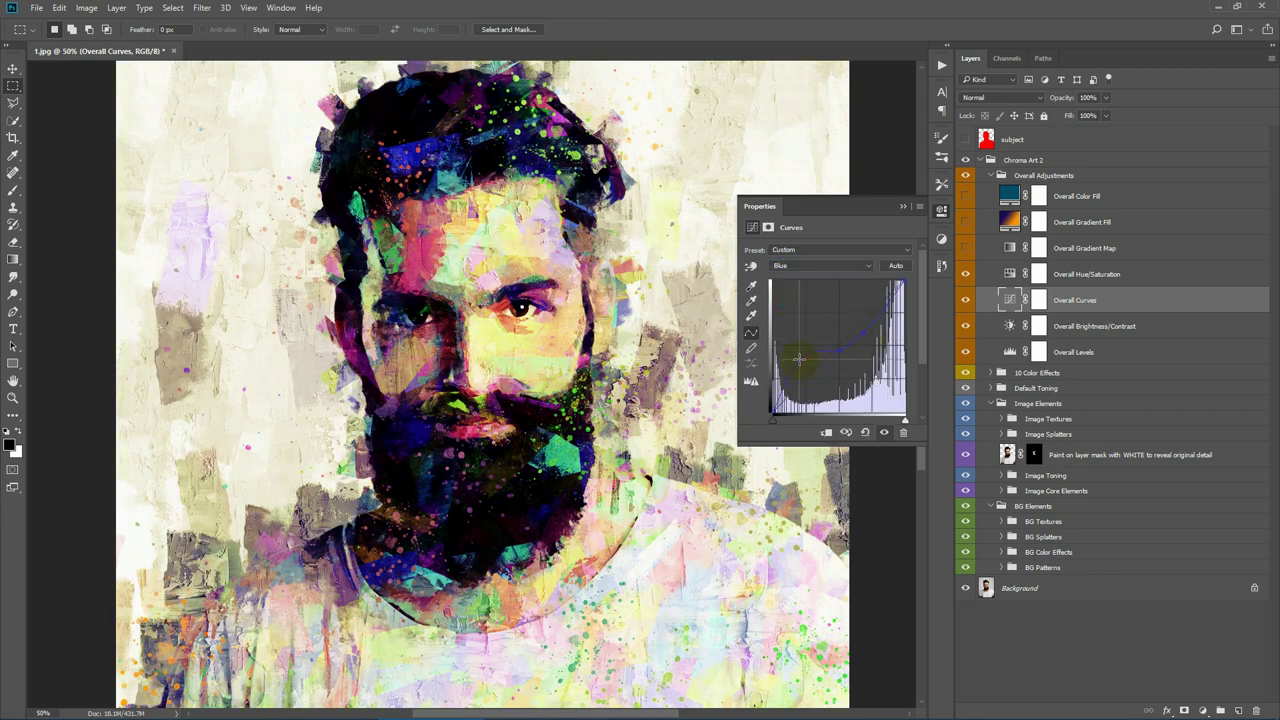
click(917, 208)
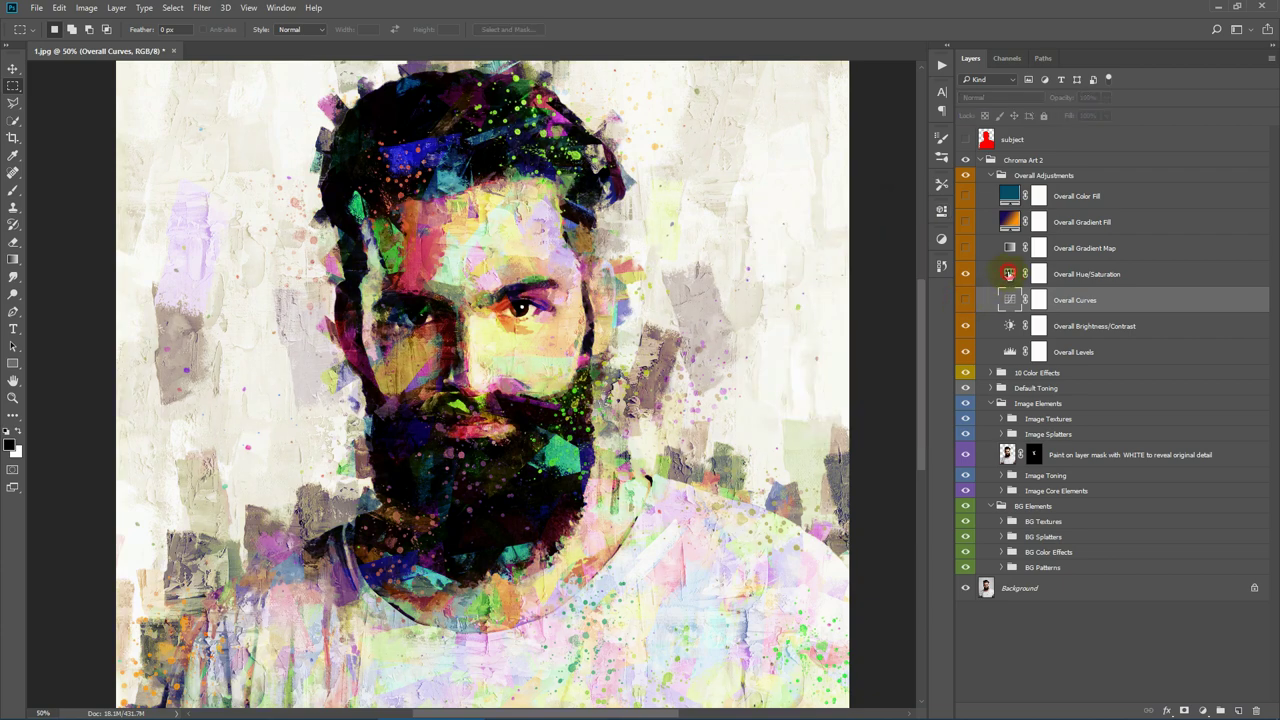
Try a slider adjustment in Overall Hue/Saturation and hide the layer
double_click(1010, 274)
drag(838, 301, 864, 300)
click(905, 206)
click(965, 273)
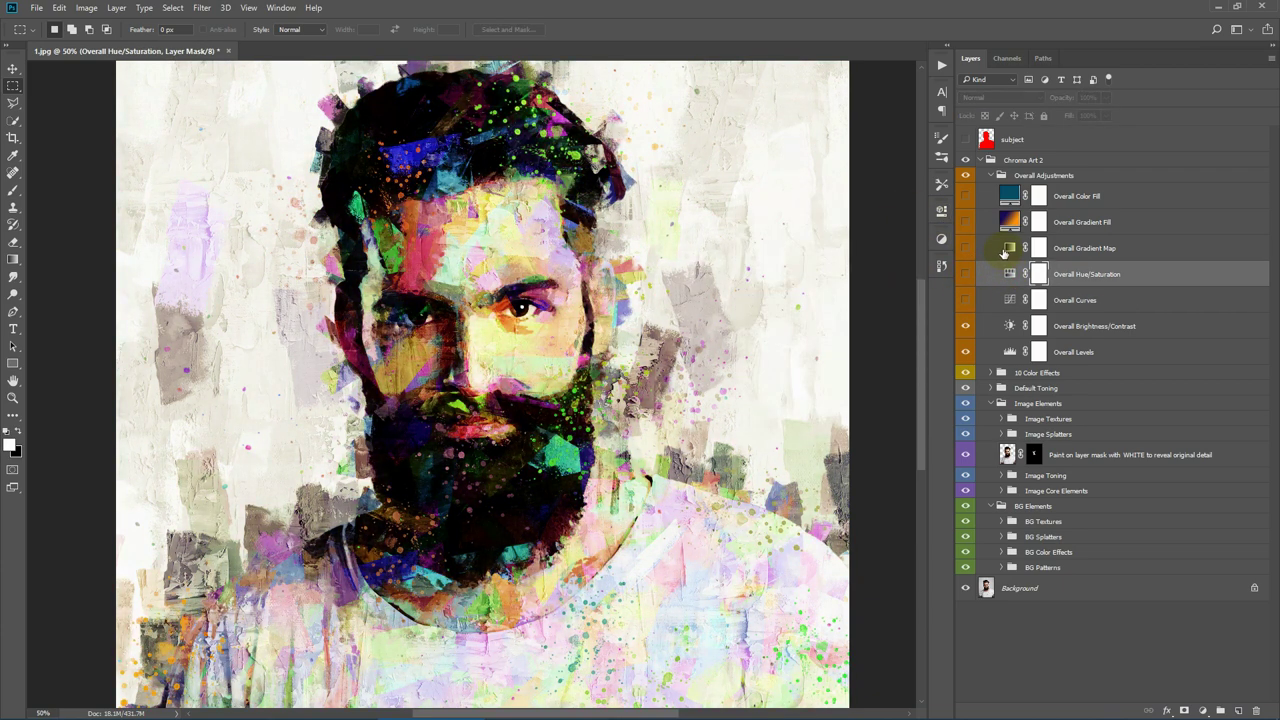
Show Overall Gradient Map, try several gradient presets such as Gold-Copper, cancel the gradient change, and hide the layer again
click(965, 248)
double_click(1010, 248)
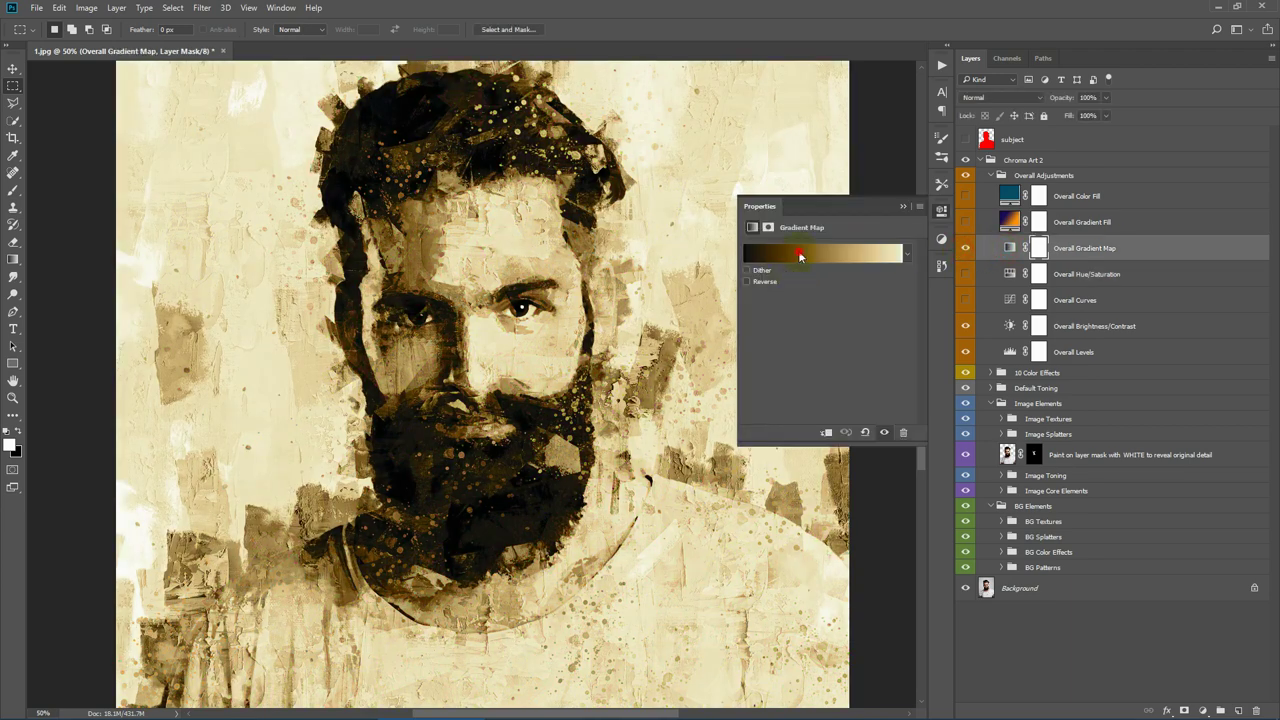
click(799, 254)
click(797, 287)
click(857, 280)
click(839, 304)
click(797, 305)
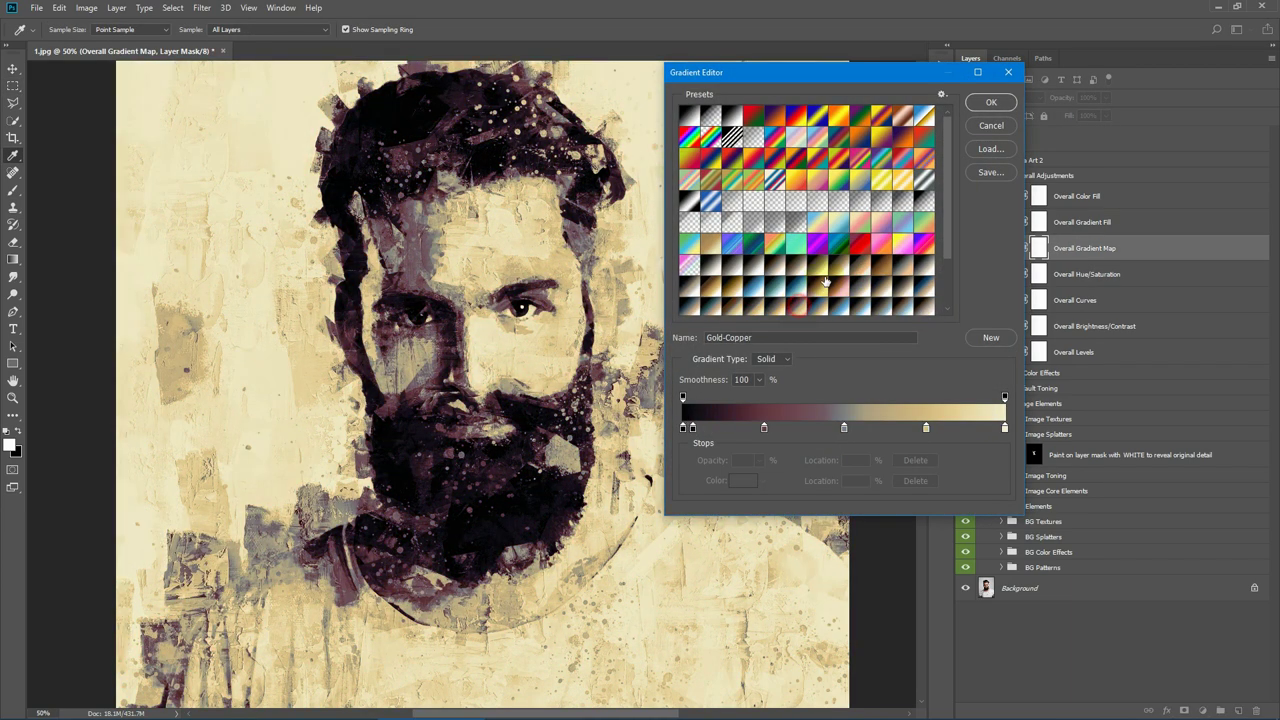
click(861, 267)
click(923, 266)
click(1002, 127)
click(968, 248)
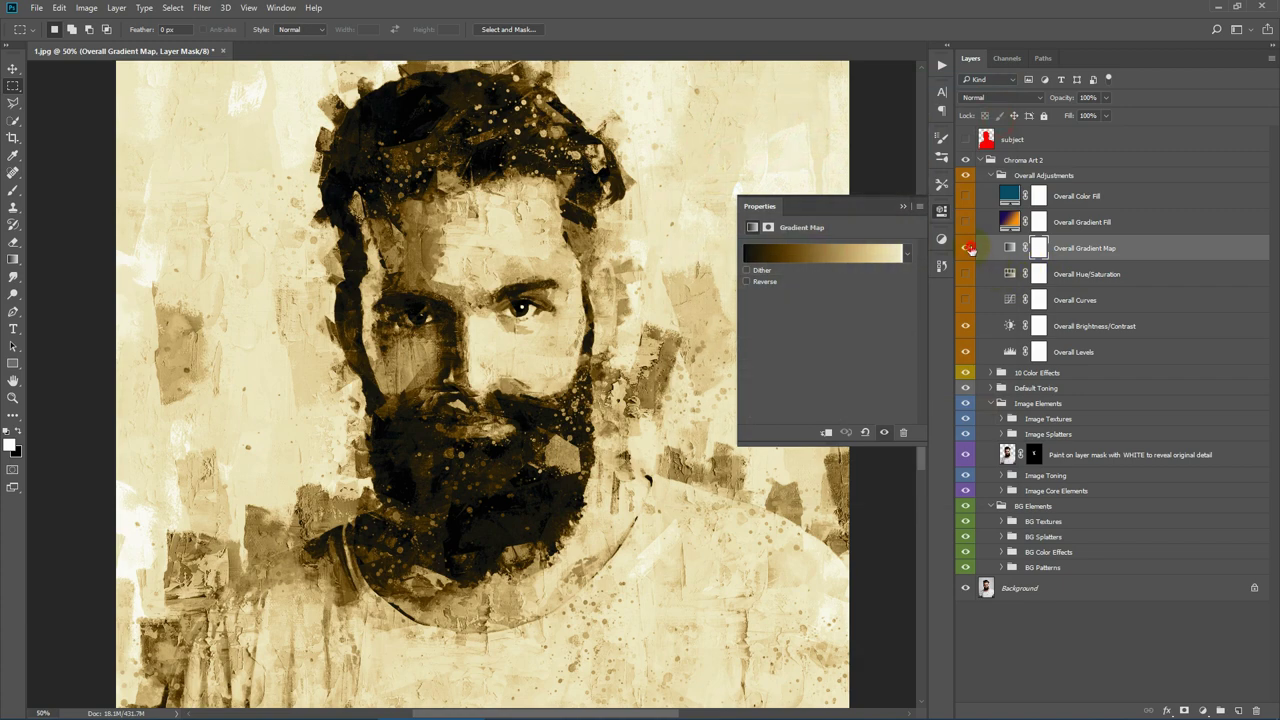
click(966, 248)
Show Overall Gradient Fill, try the colour 210b83 for its dark blue gradient stop, and dismiss the fill settings without applying them
click(966, 222)
double_click(1010, 222)
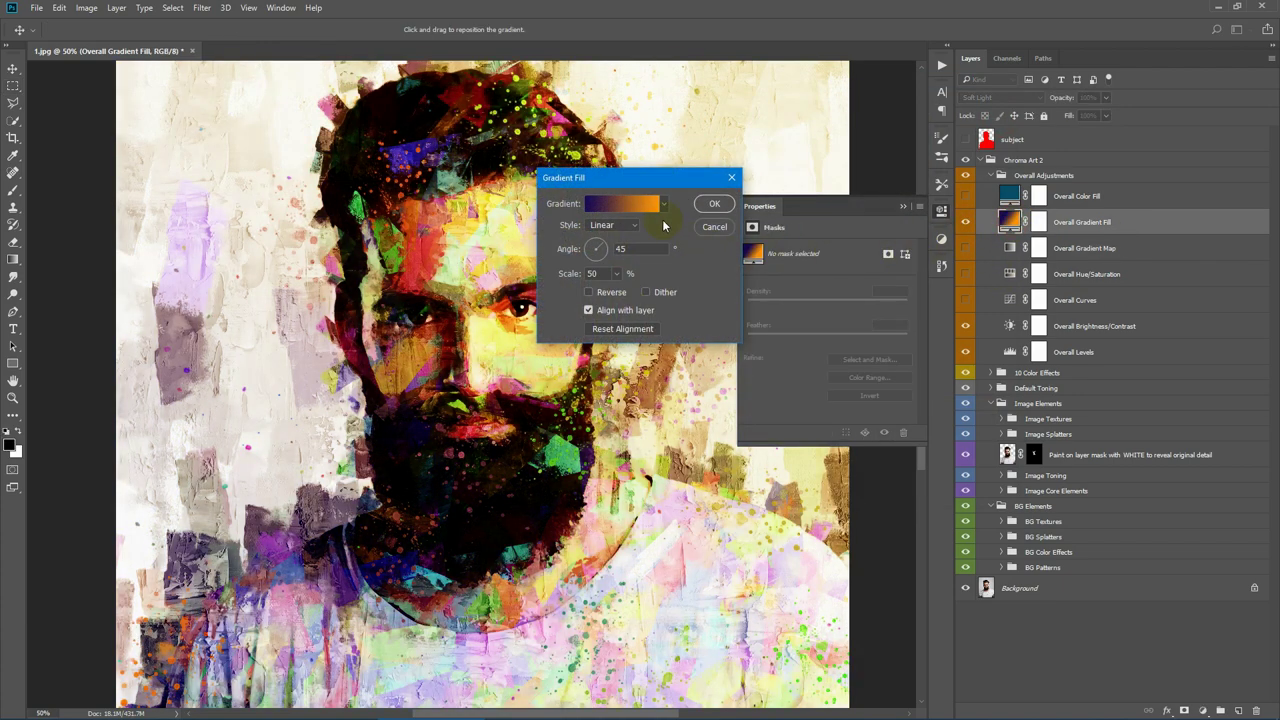
click(636, 205)
double_click(683, 428)
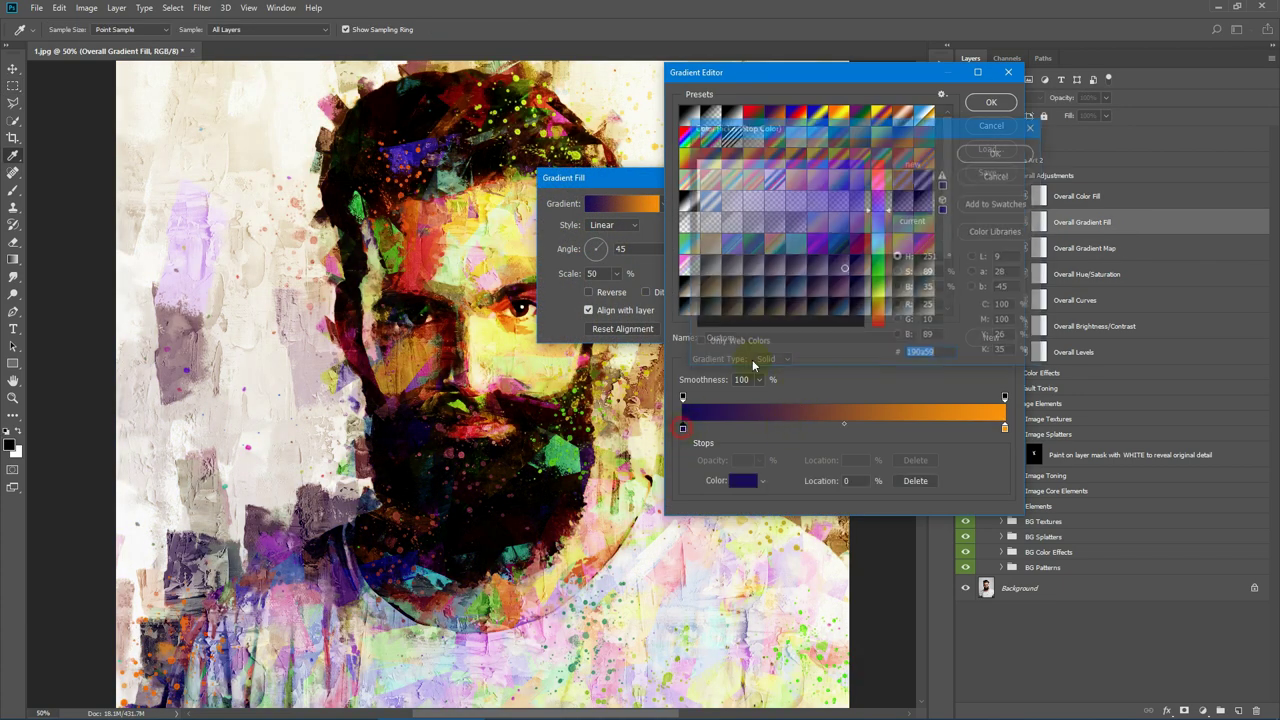
click(845, 207)
click(850, 241)
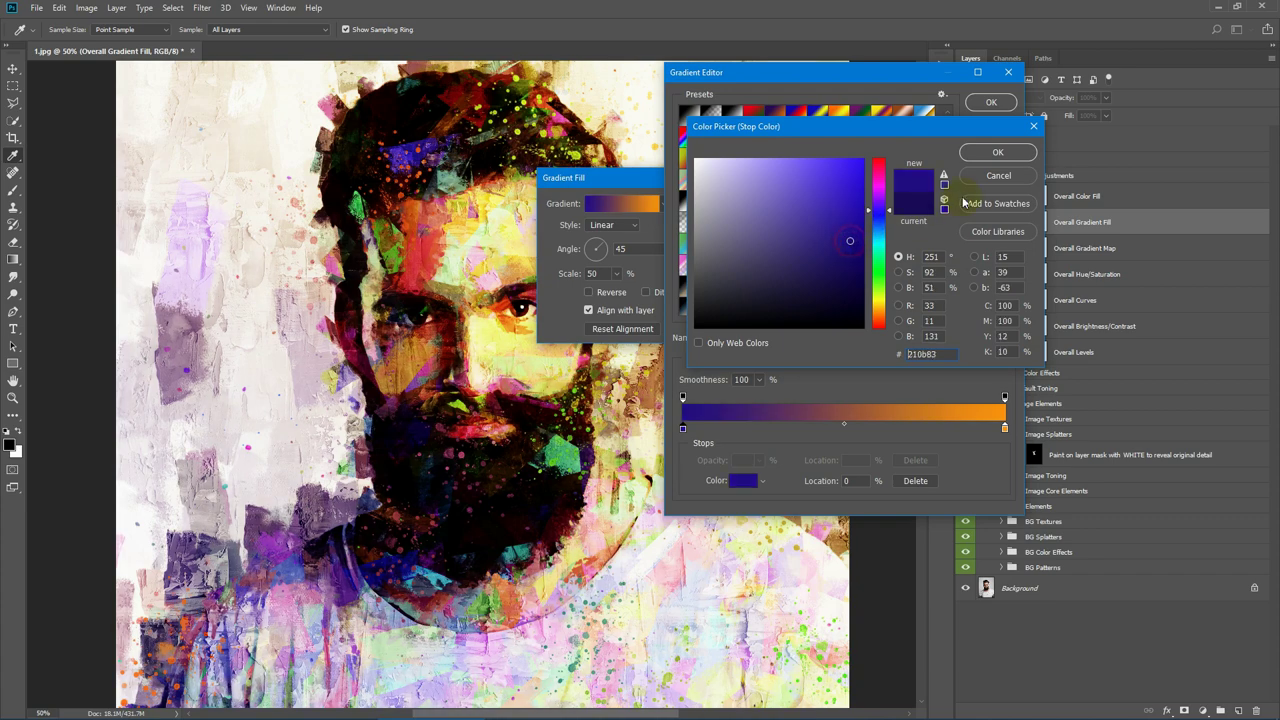
click(997, 152)
click(991, 102)
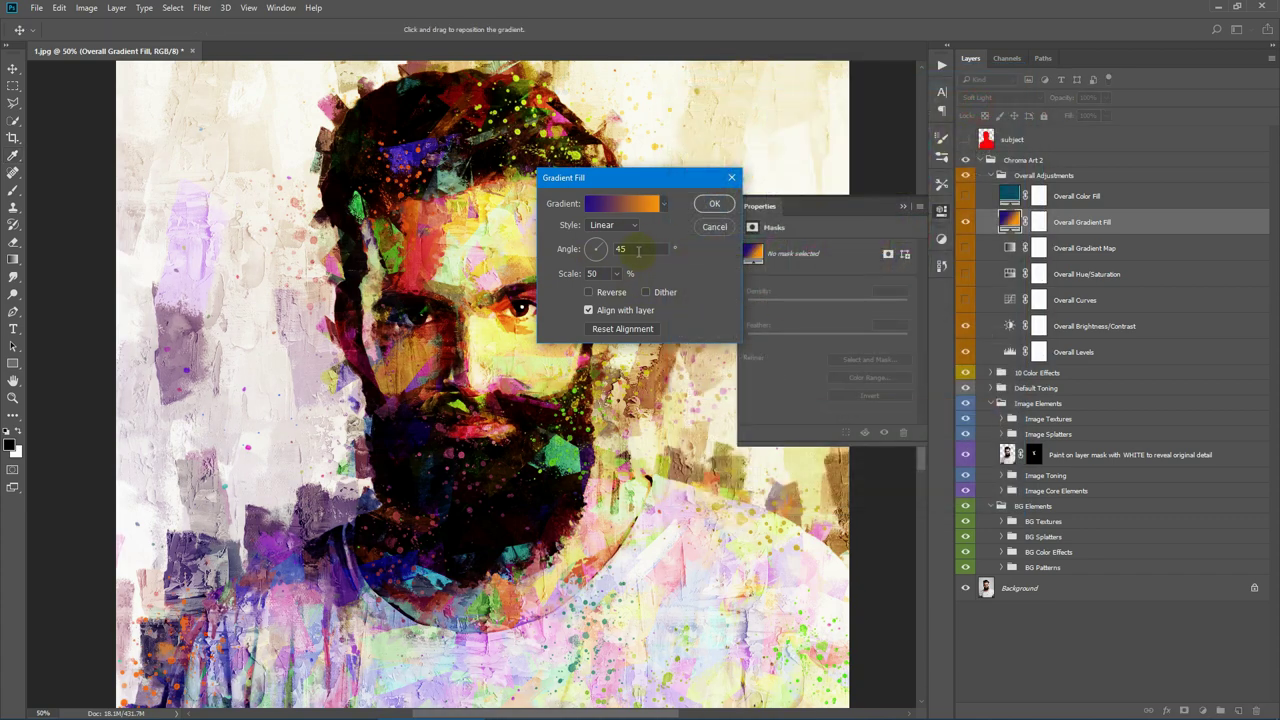
double_click(638, 250)
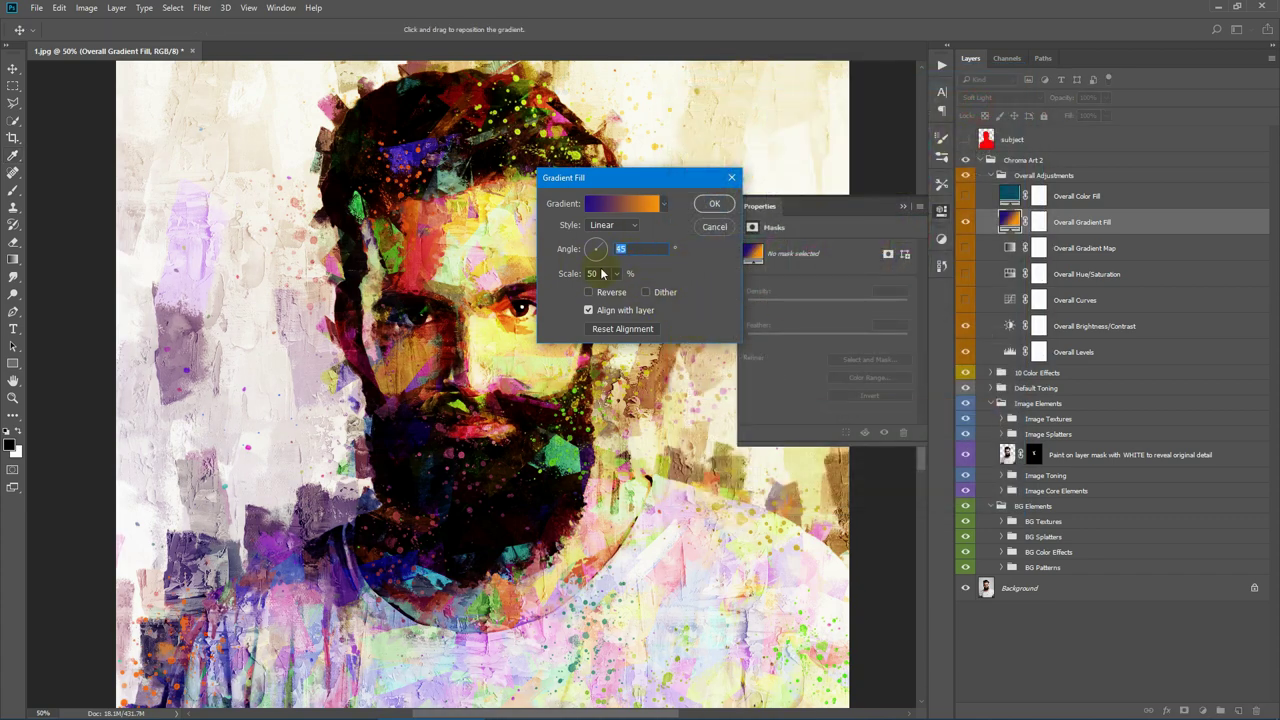
click(729, 177)
click(903, 206)
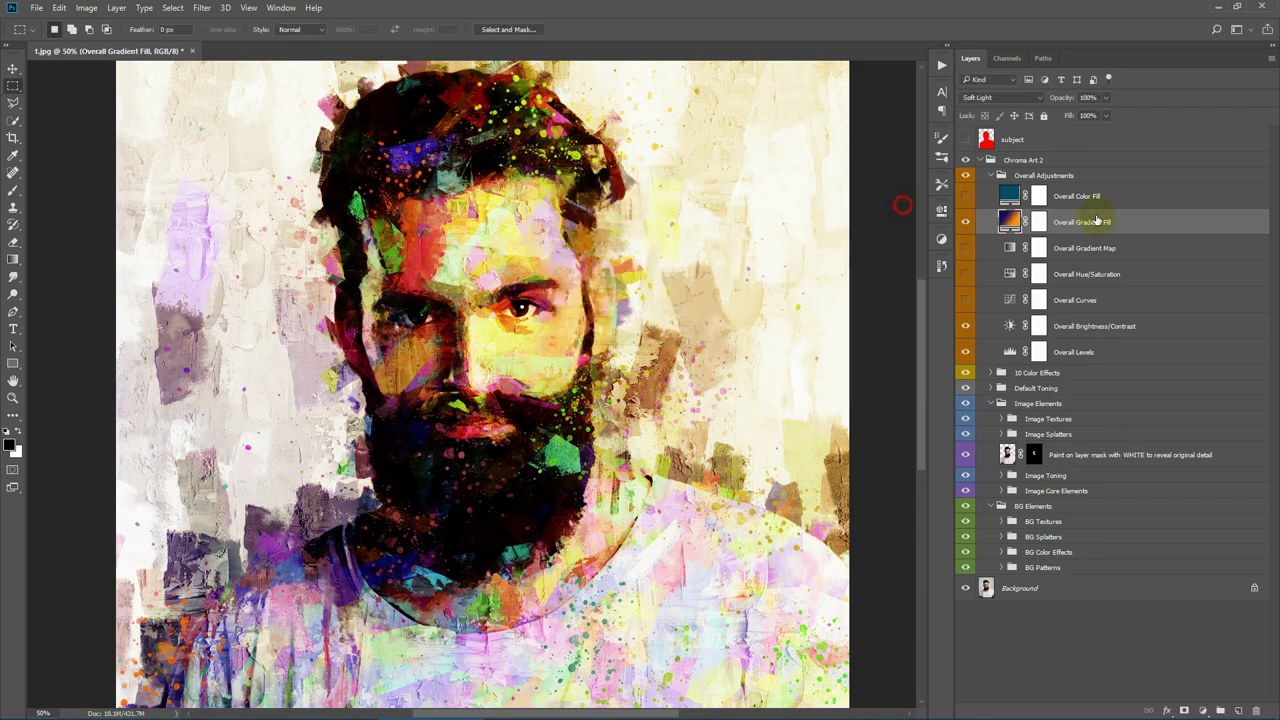
Try the Screen, Lighten, Hue and Color blend modes on Overall Gradient Fill, restore Soft Light, and hide the layer
click(1099, 220)
click(1005, 97)
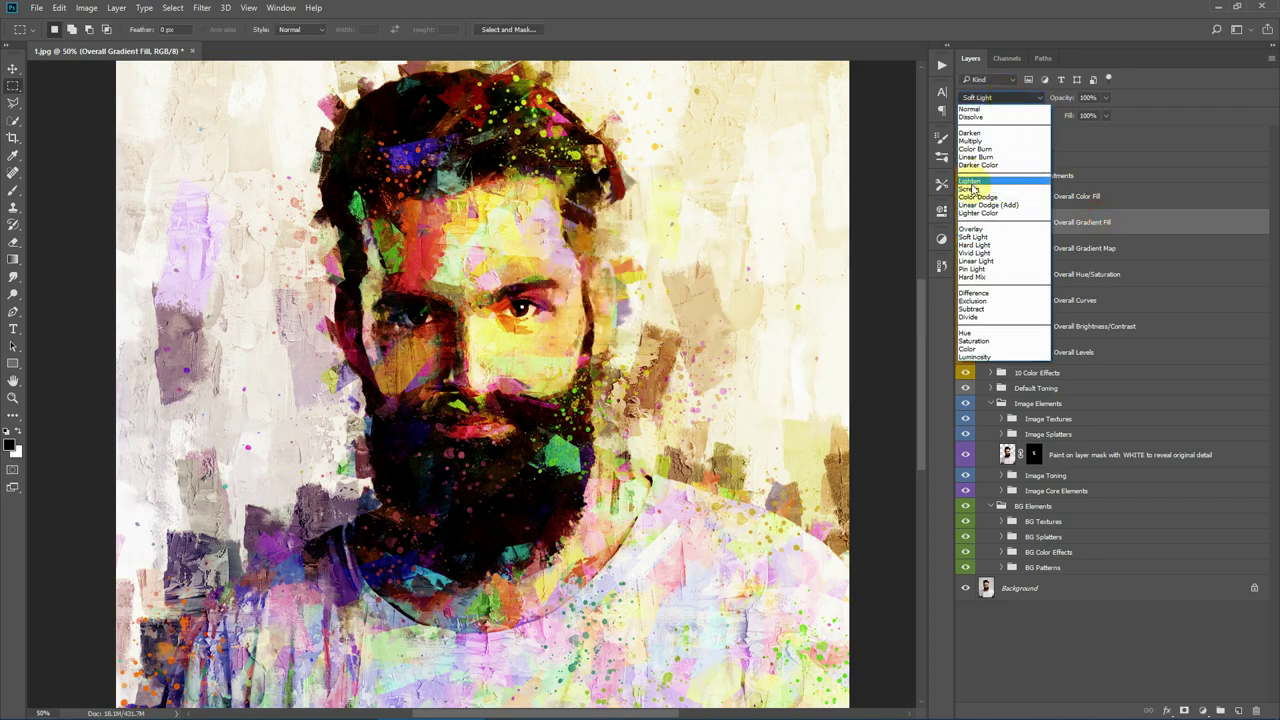
click(966, 192)
click(990, 98)
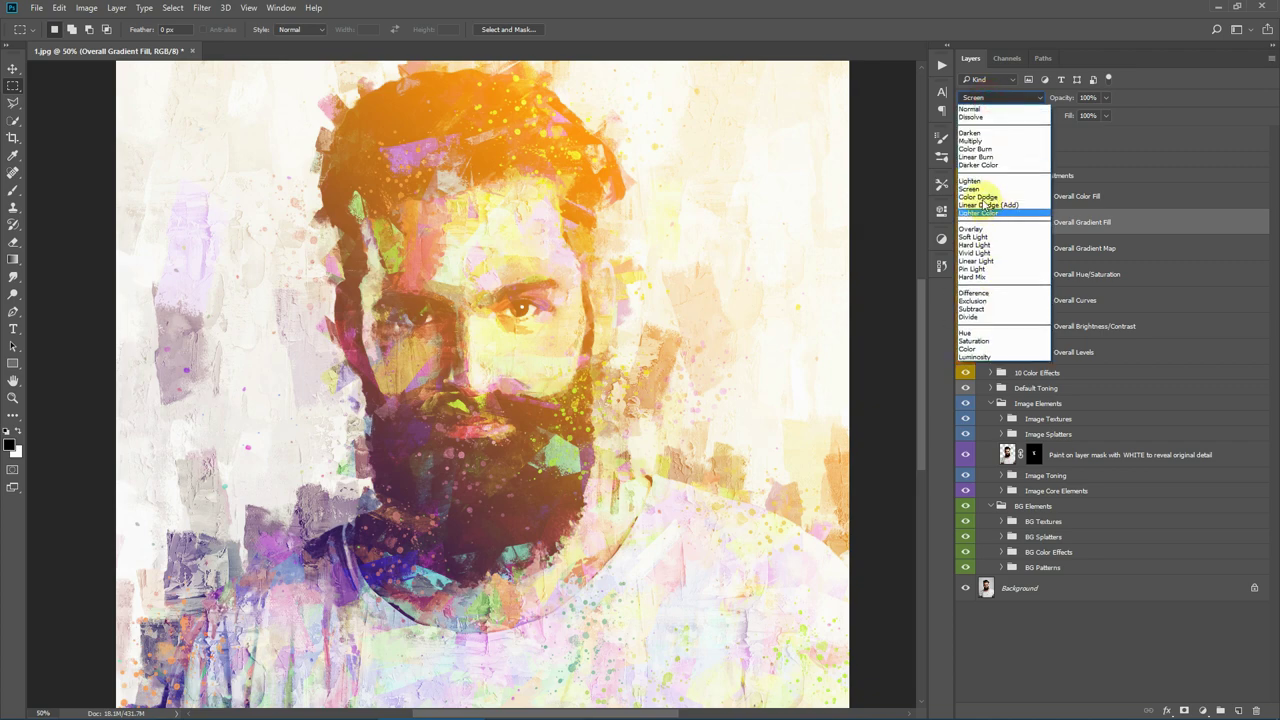
click(975, 181)
click(992, 97)
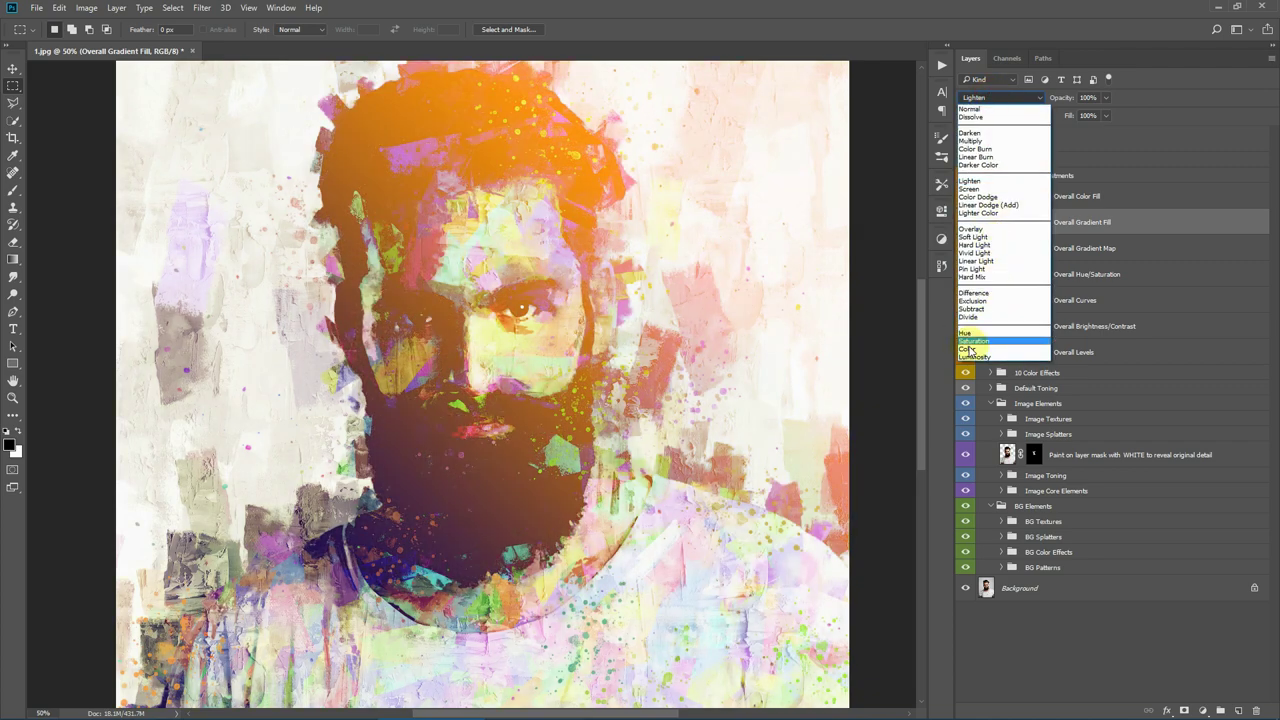
click(968, 333)
click(988, 97)
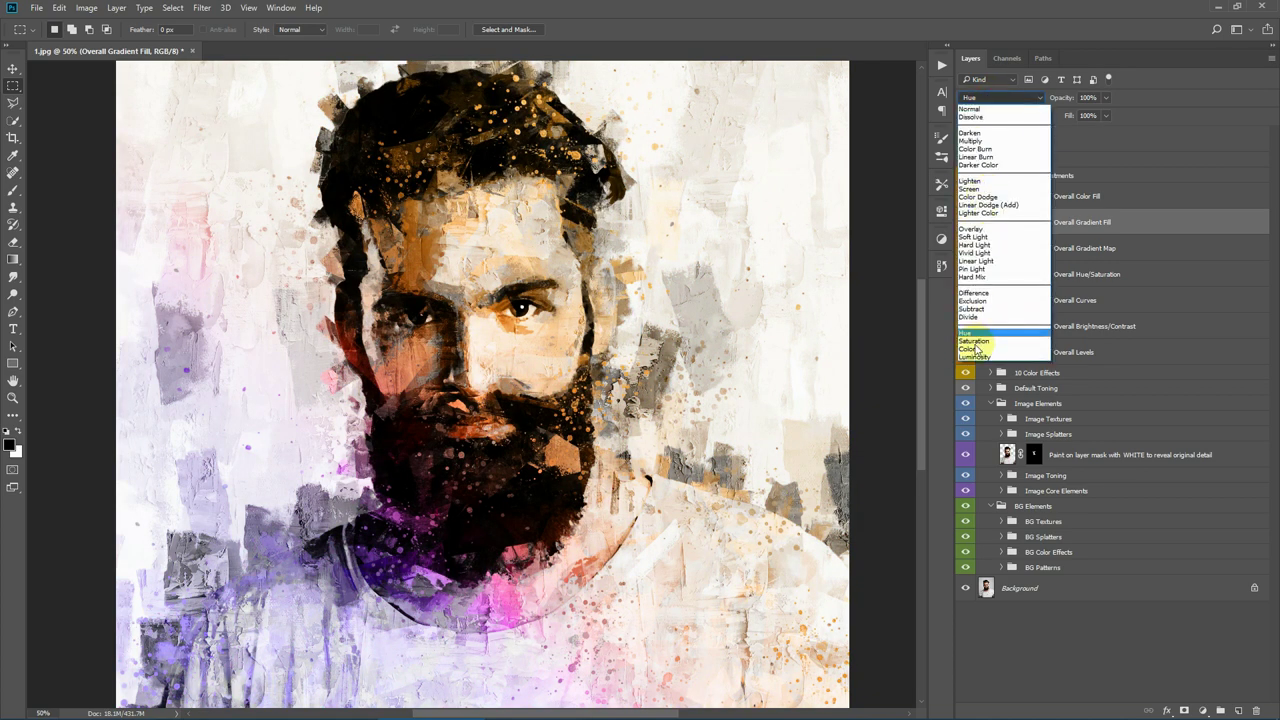
click(967, 349)
click(992, 97)
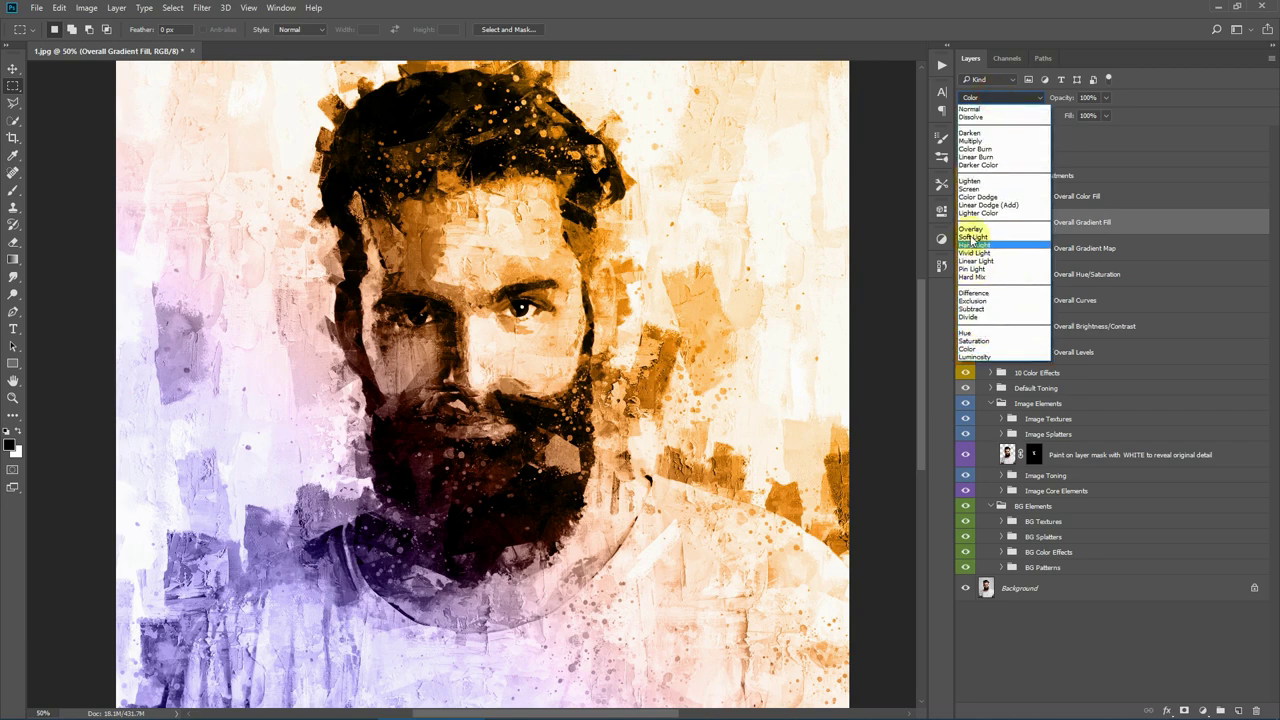
click(973, 237)
click(973, 224)
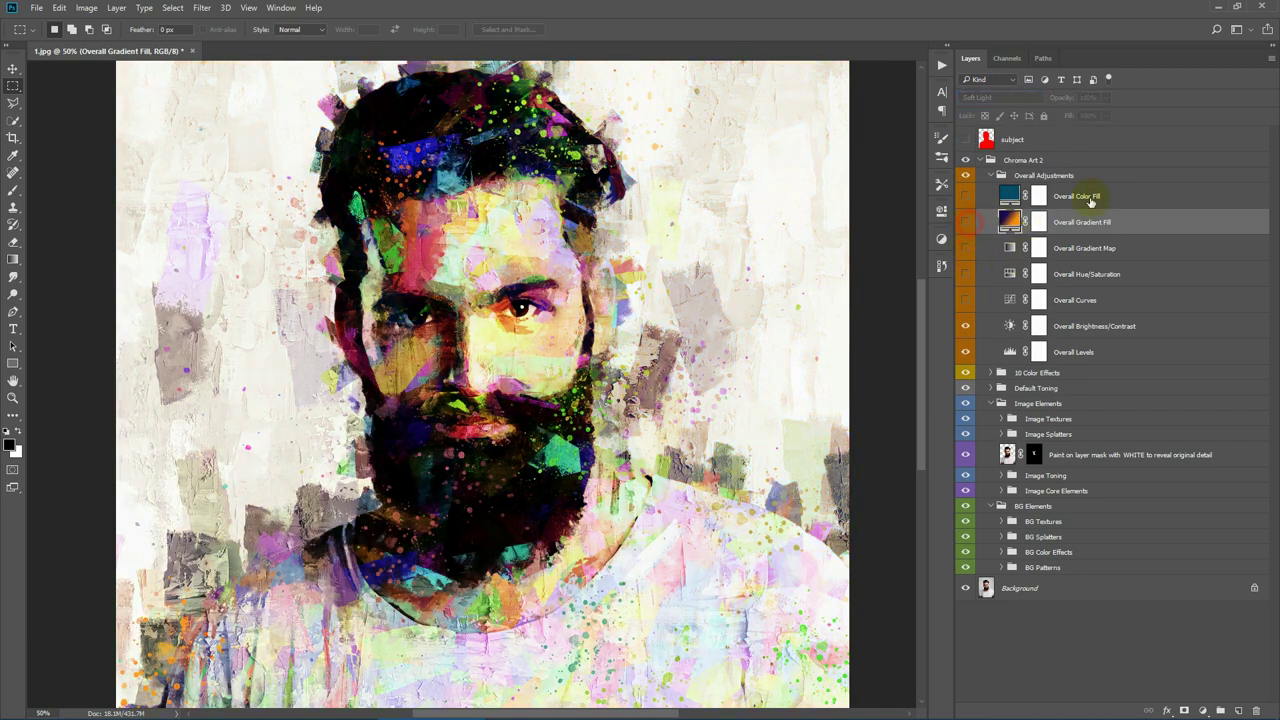
Show Overall Color Fill, try the purple 3b0669 and cancel it, then hide the layer and collapse the Overall Adjustments group
click(1092, 198)
click(965, 197)
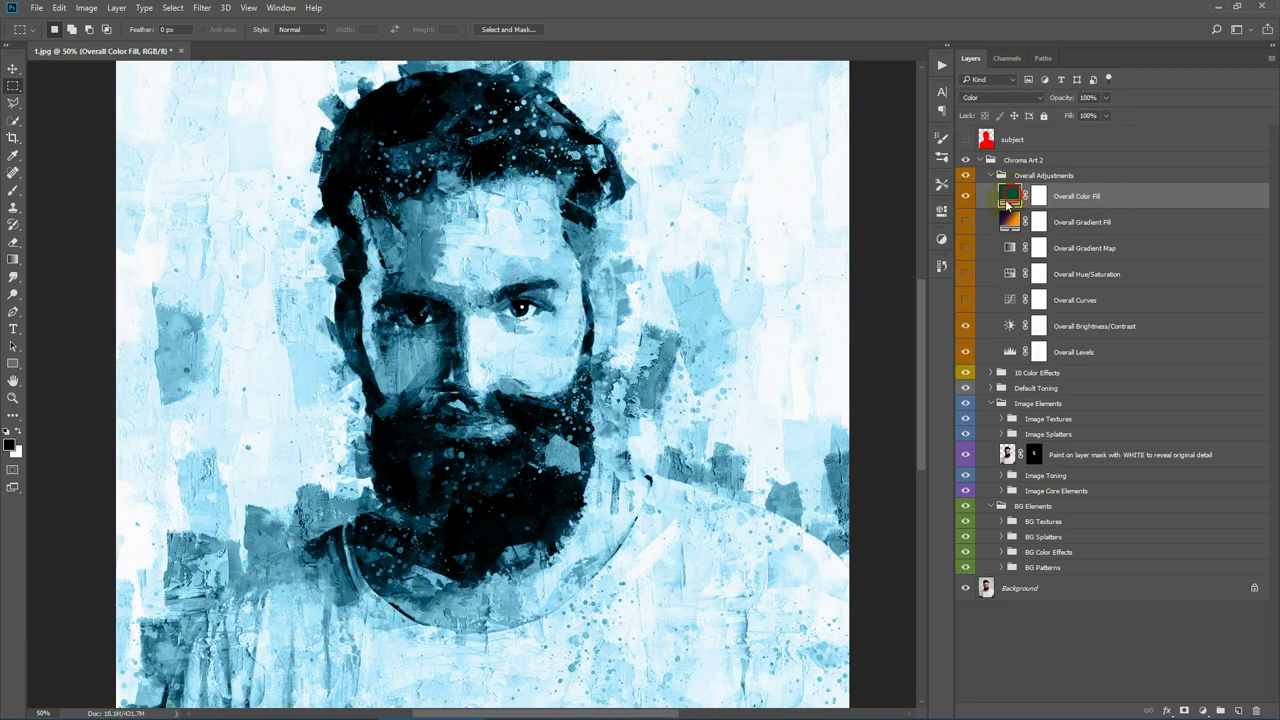
double_click(1008, 200)
drag(878, 234, 879, 200)
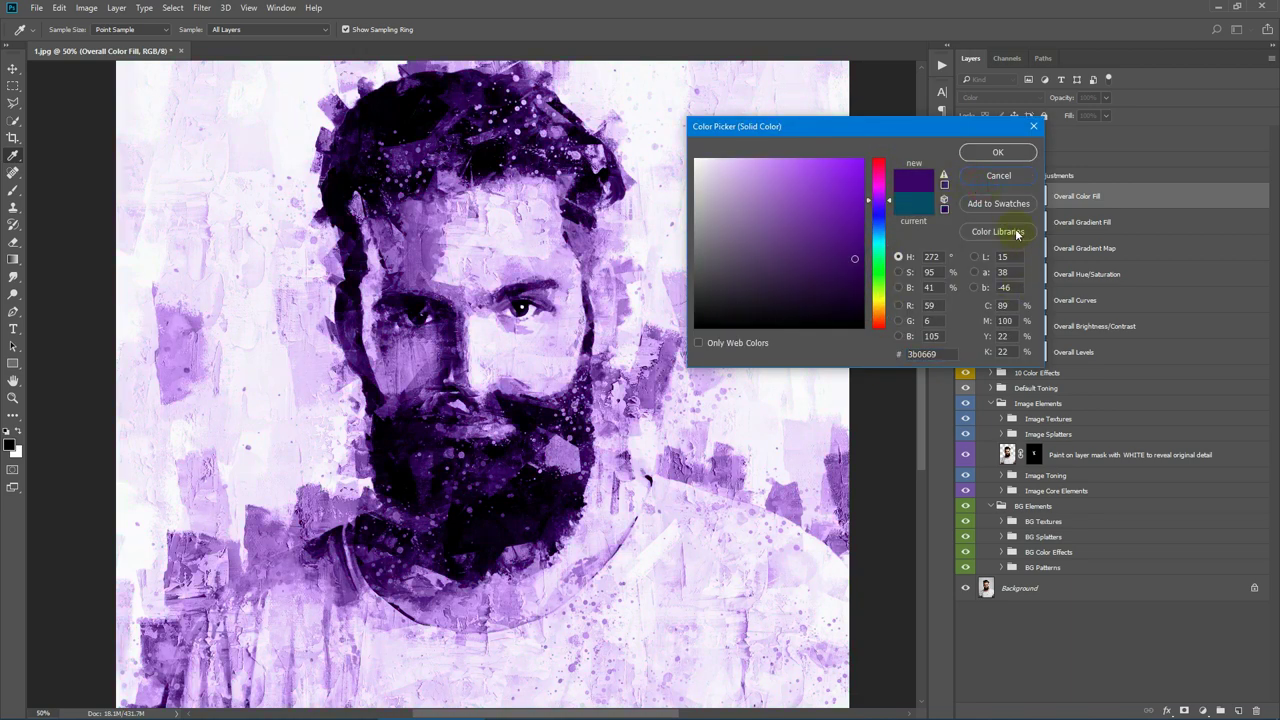
click(998, 175)
click(965, 194)
click(991, 176)
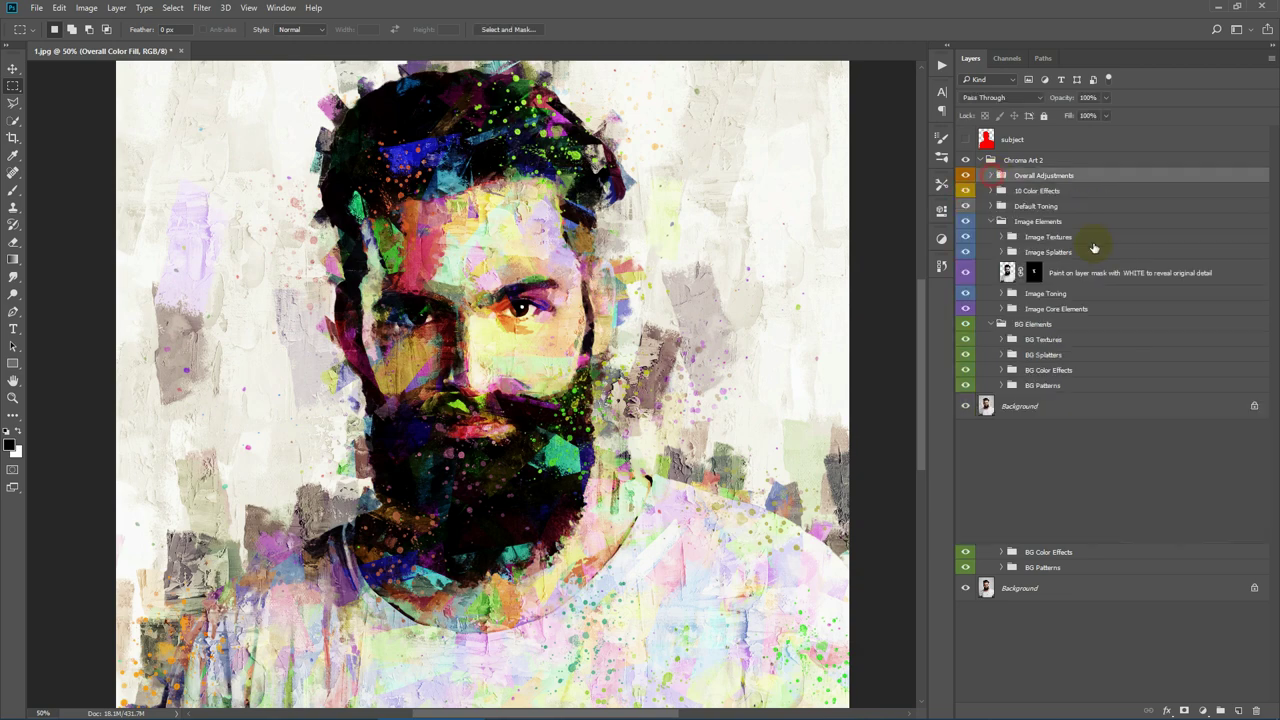
Delete the Chroma Art 2 layer group and run the Chroma Art 2 action again on the portrait
click(13, 397)
click(378, 32)
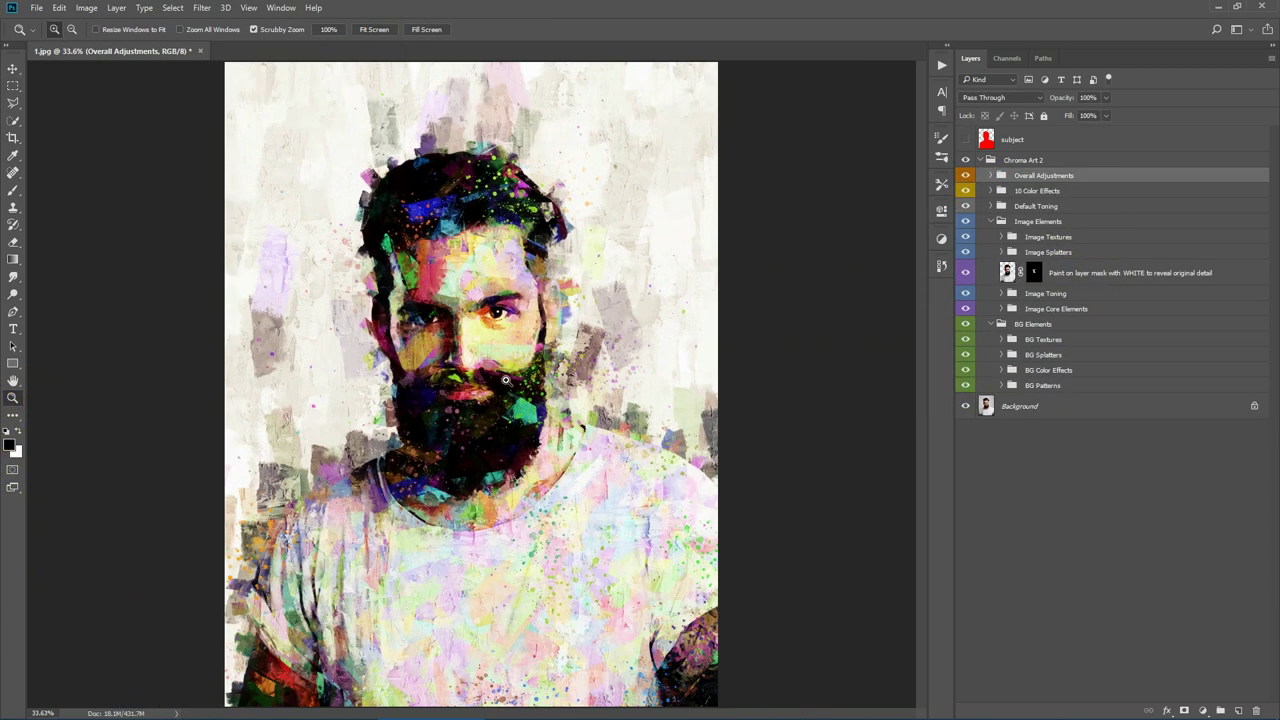
click(1055, 160)
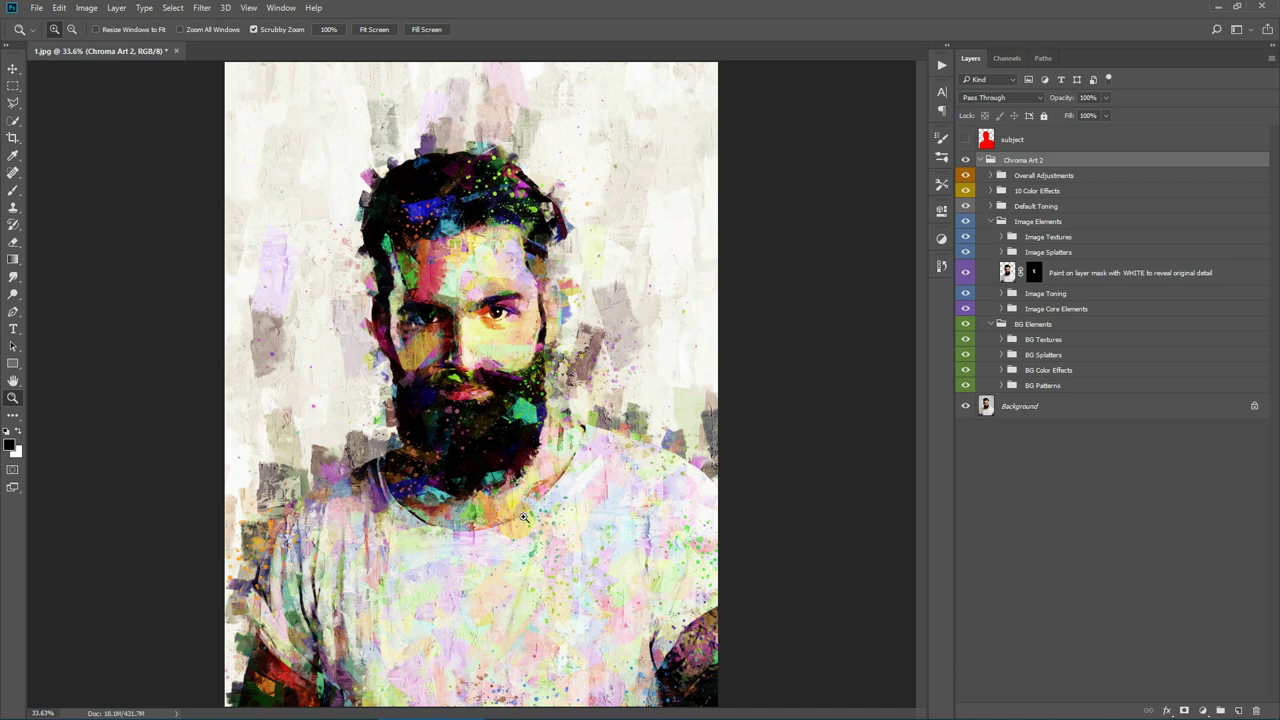
click(1058, 191)
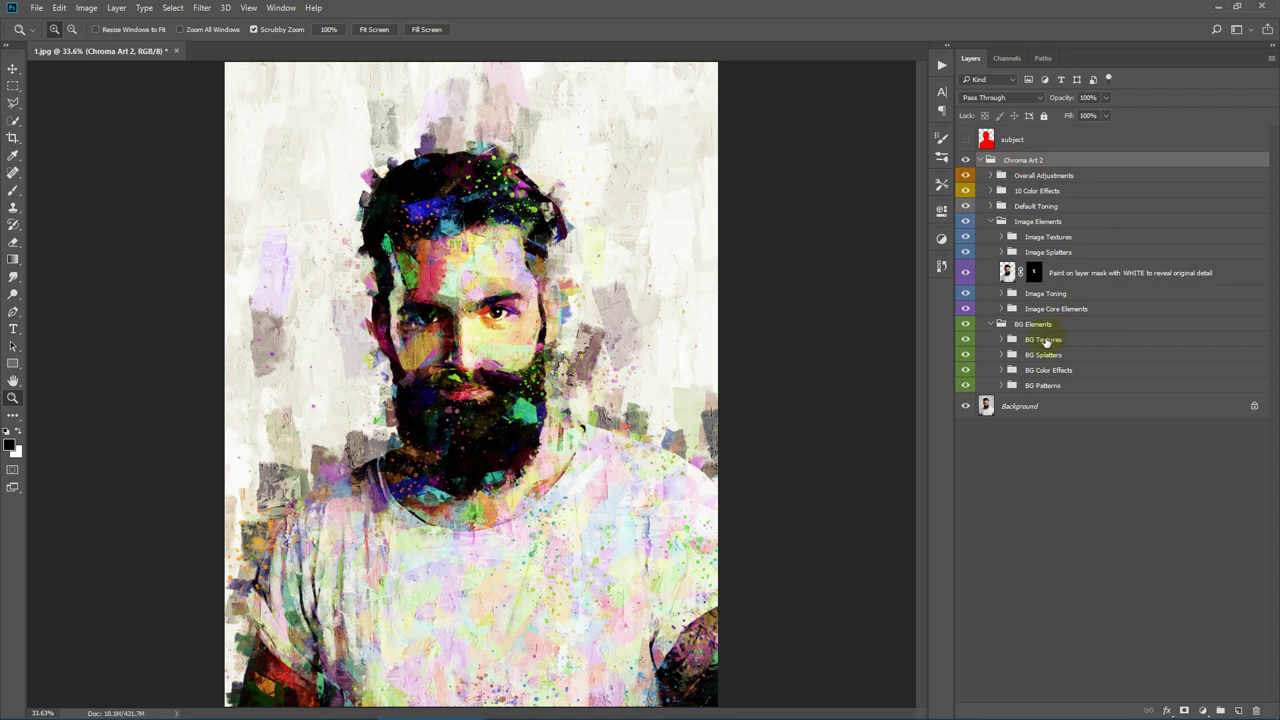
key(Delete)
click(941, 65)
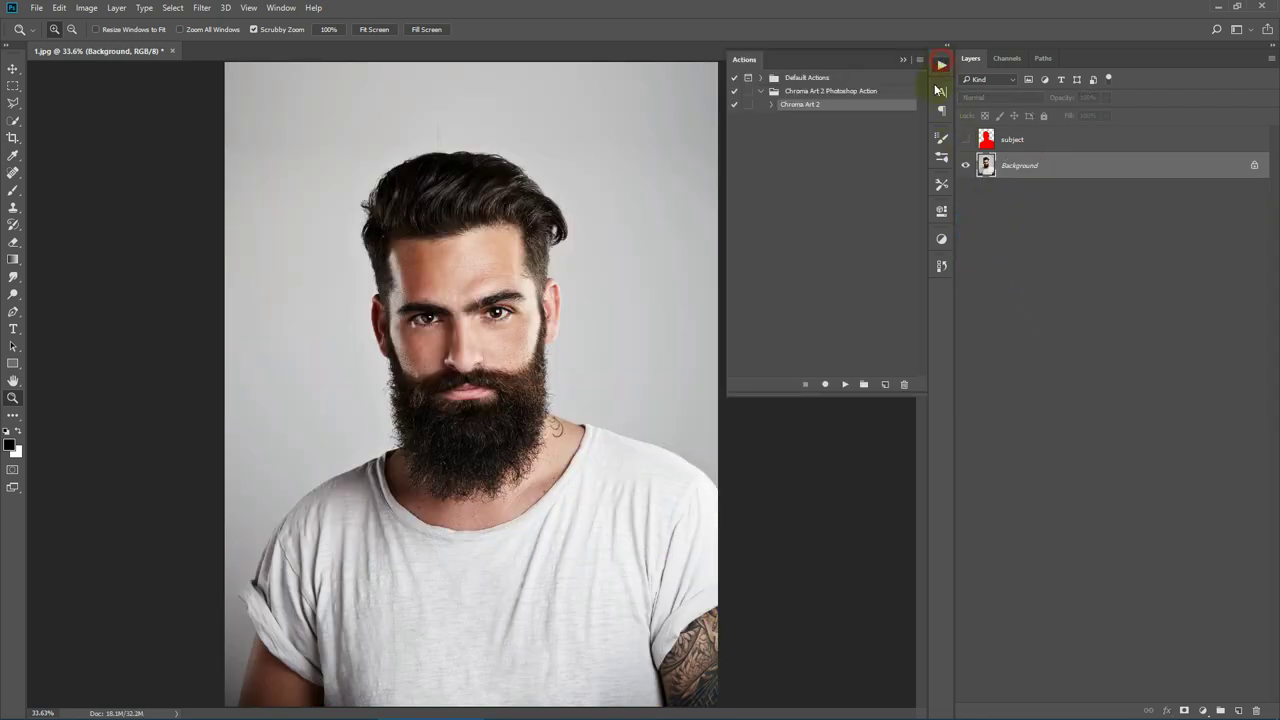
click(846, 384)
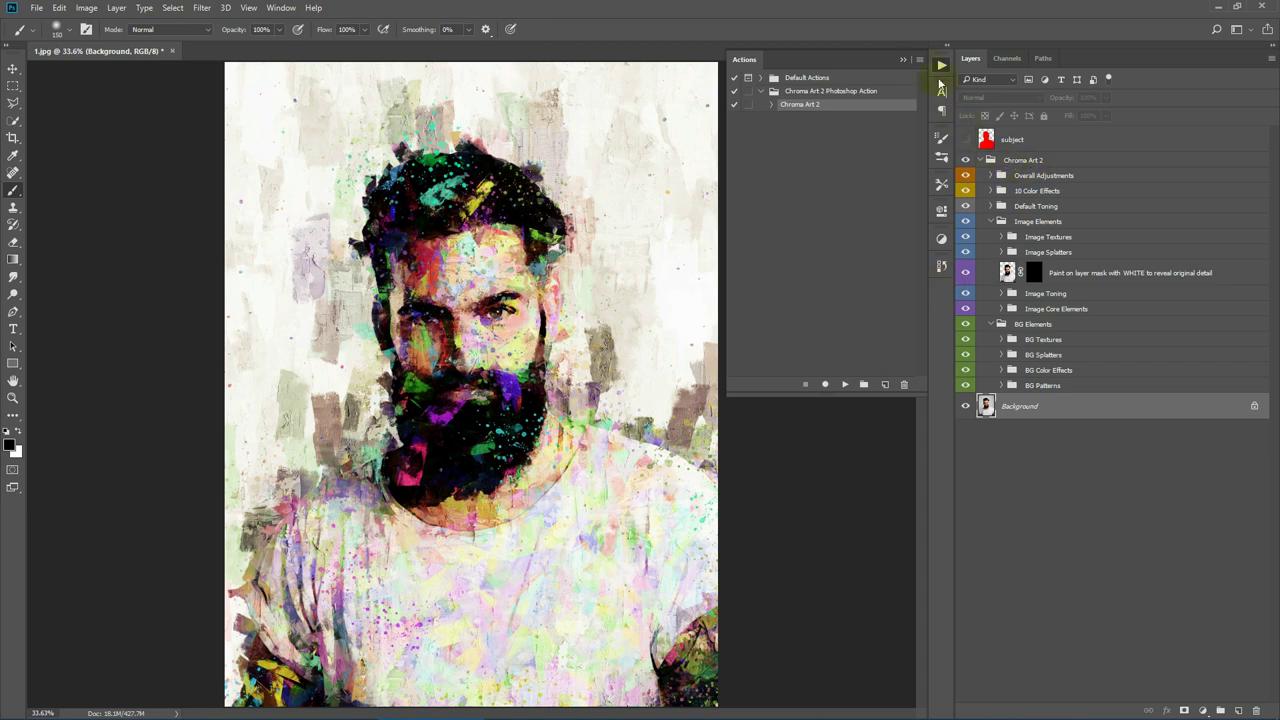
click(906, 61)
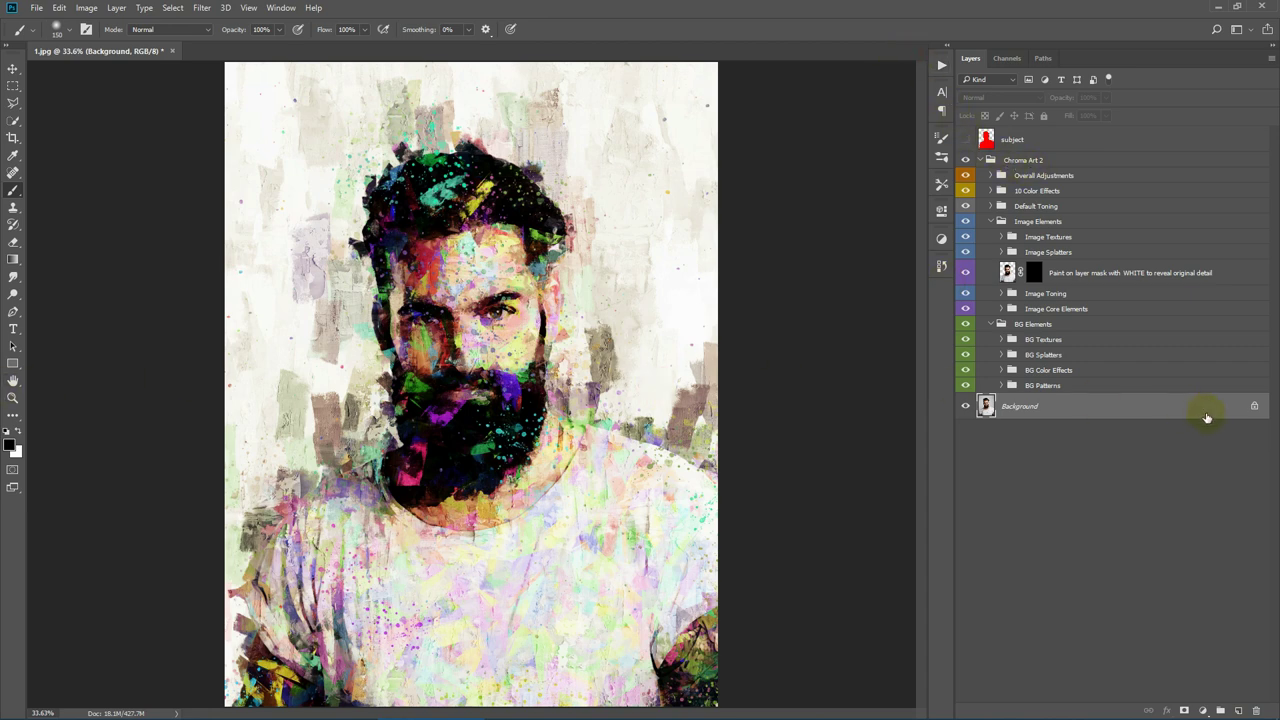
Paint with white on the original-detail layer's mask to reveal the portrait's eye and mouth area
click(12, 398)
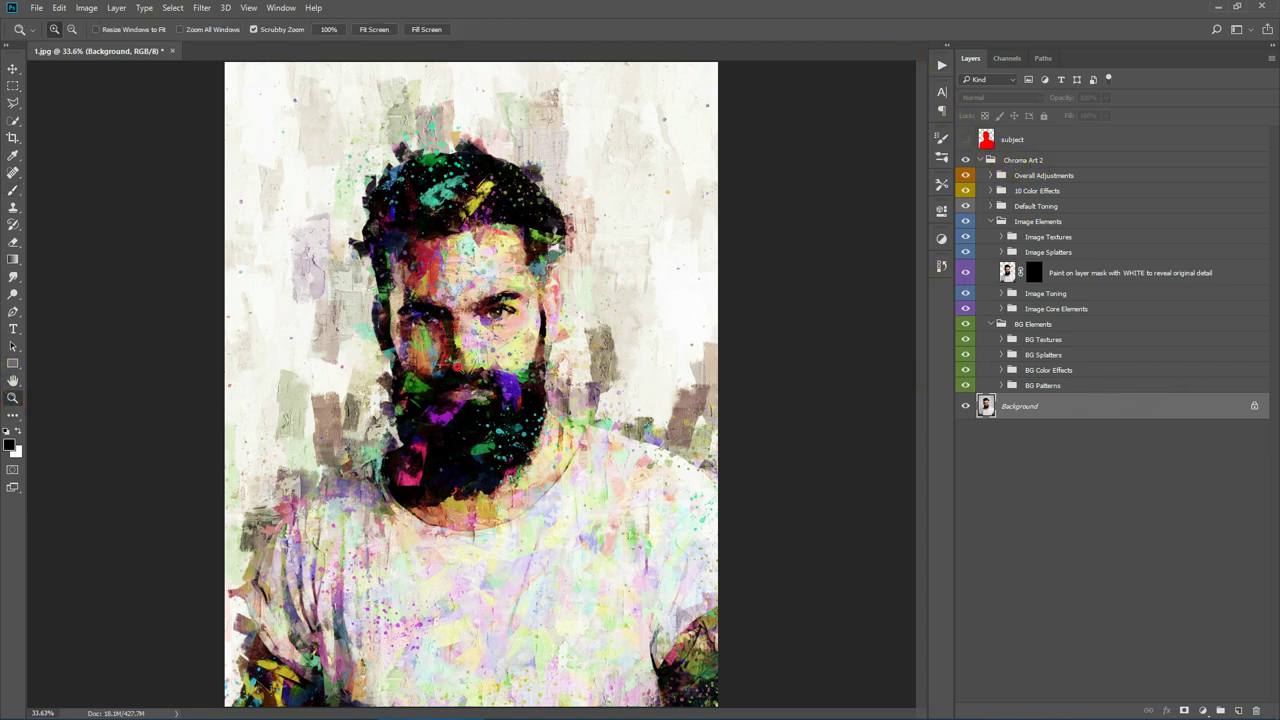
click(466, 360)
click(1034, 272)
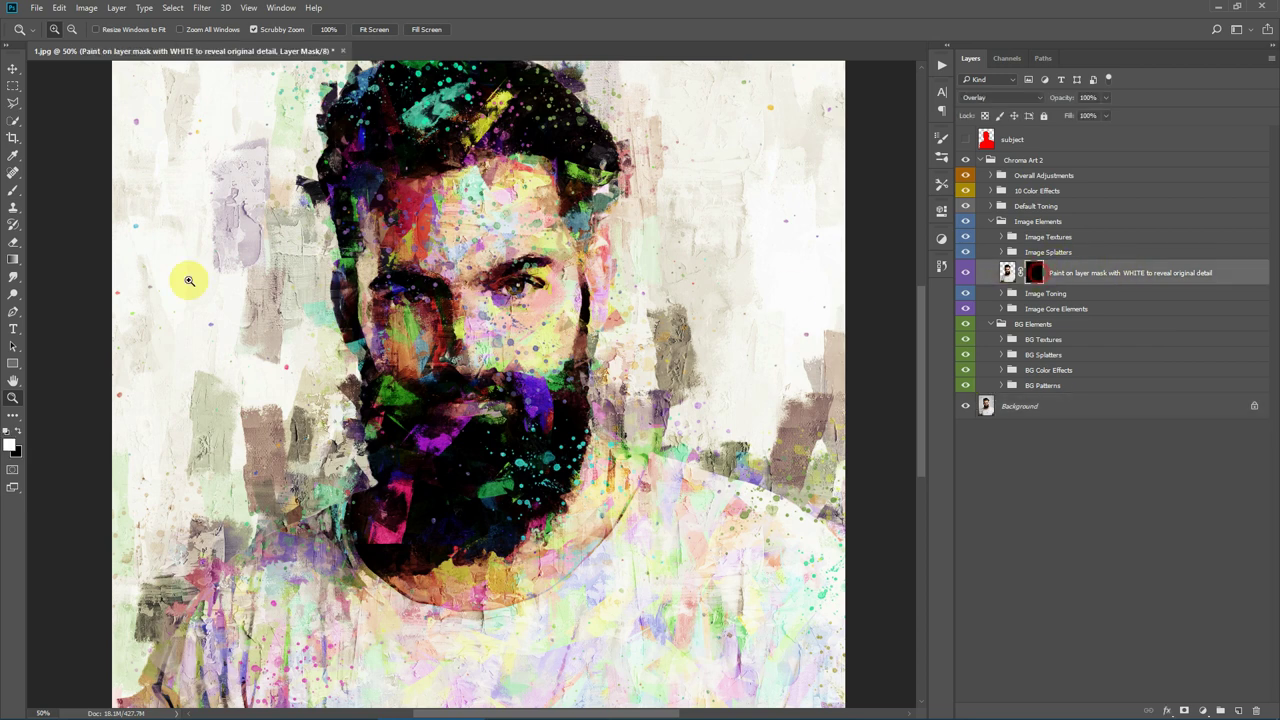
click(12, 190)
drag(539, 295, 520, 296)
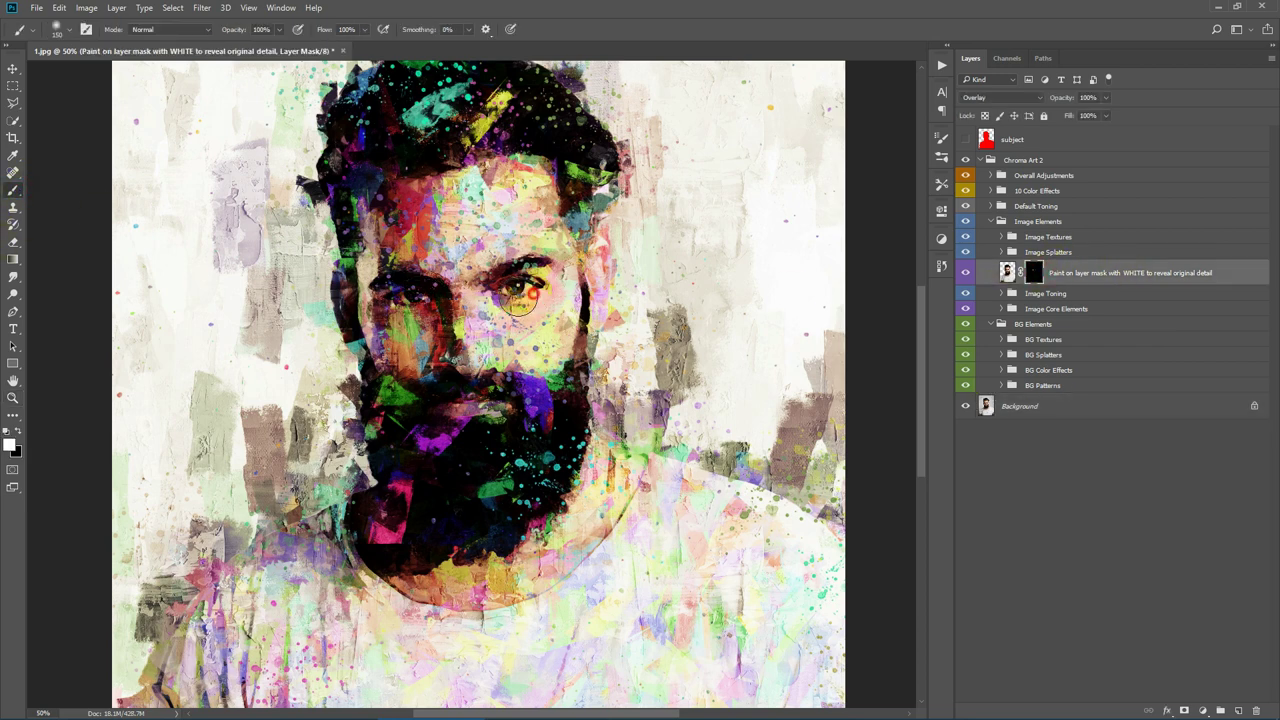
mouse_move(482, 370)
mouse_down()
mouse_move(462, 372)
mouse_move(457, 345)
mouse_move(452, 379)
mouse_move(500, 408)
mouse_move(520, 404)
mouse_move(490, 372)
mouse_move(422, 385)
mouse_up()
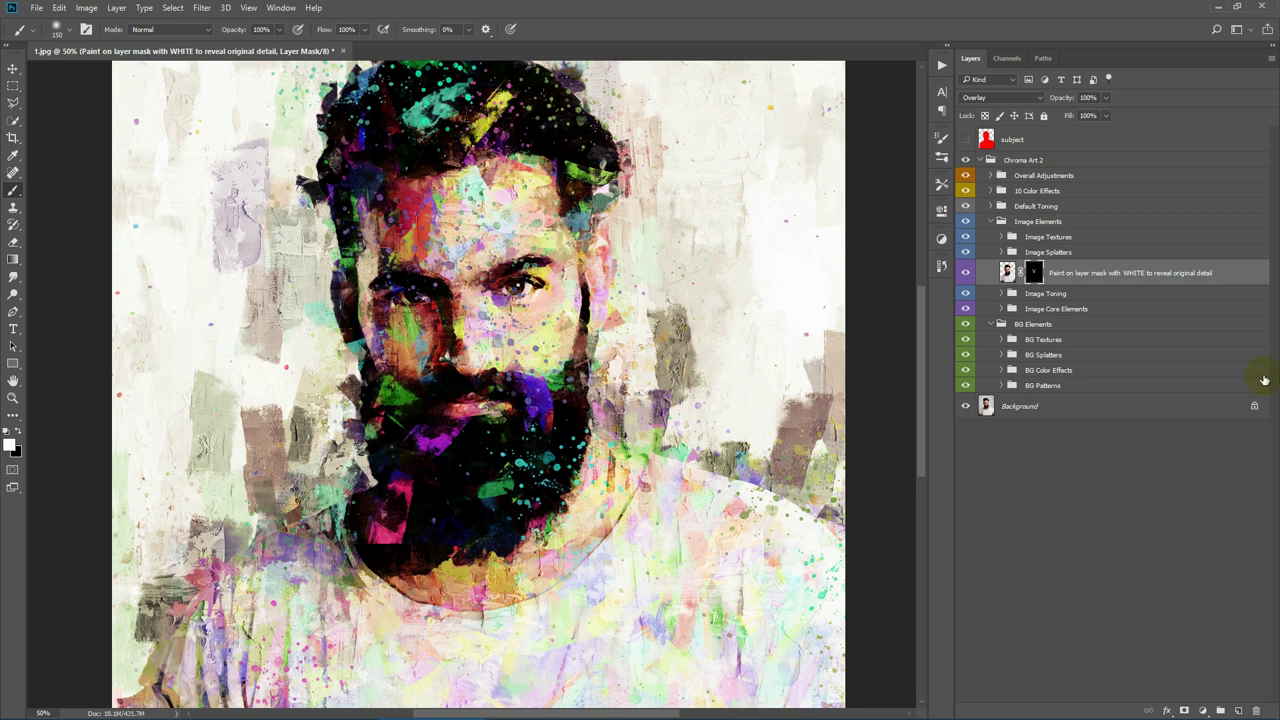
Lower the opacity of the Real Color Painting layer in Image Core Elements, select Real Color Abstract, and fit the image on screen
click(1003, 309)
click(1143, 334)
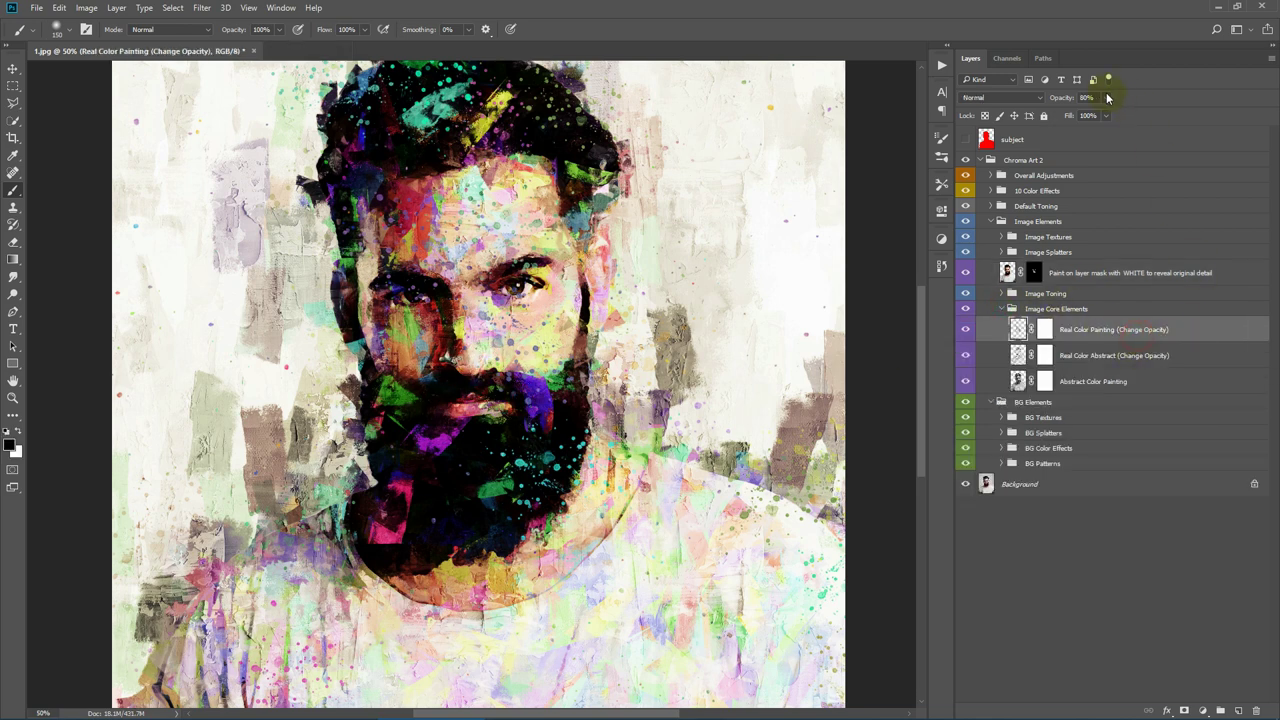
click(1061, 98)
drag(1055, 103, 1046, 100)
click(1137, 358)
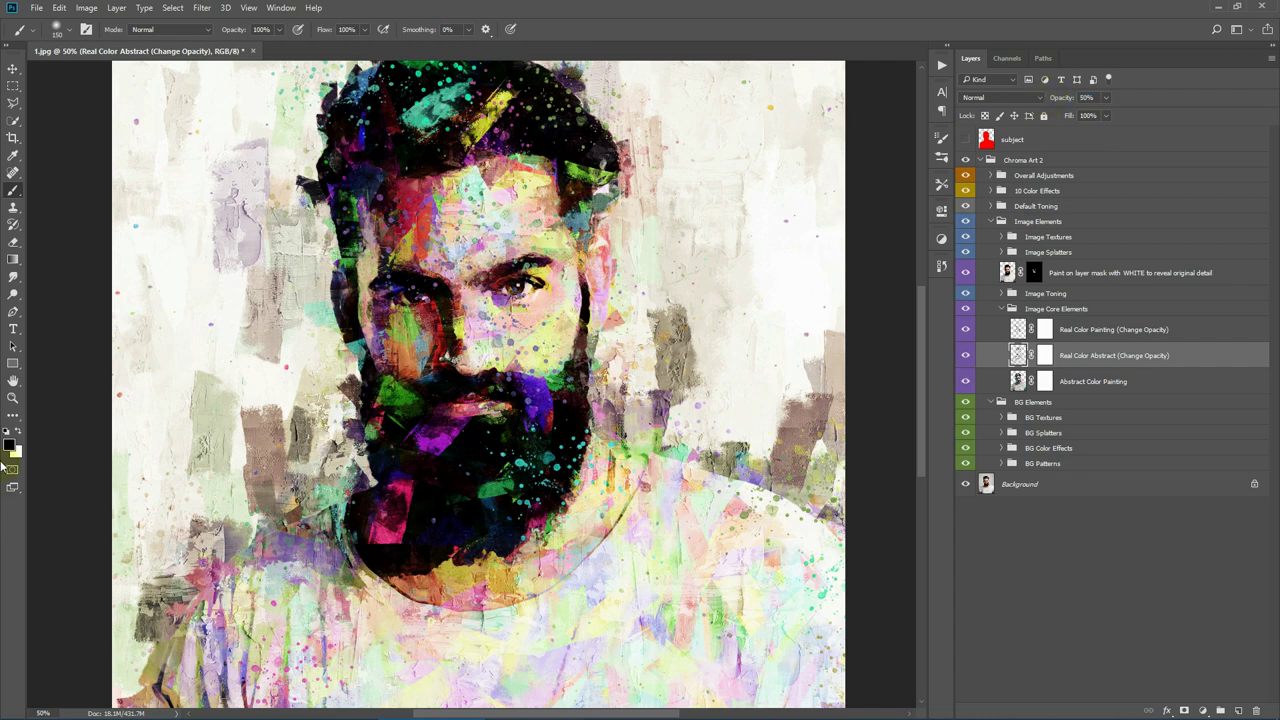
click(13, 397)
click(372, 30)
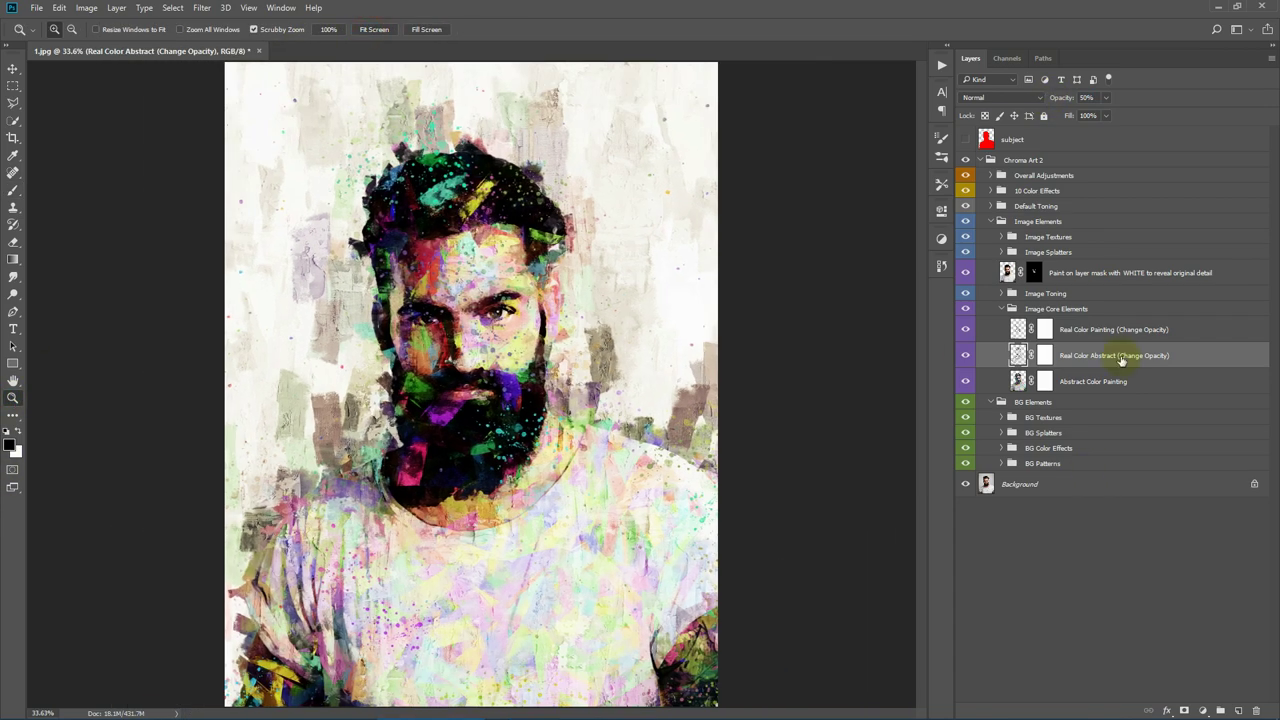
Select the Chroma Art 2 group and collapse its Image Core Elements subgroup
click(982, 162)
click(1030, 164)
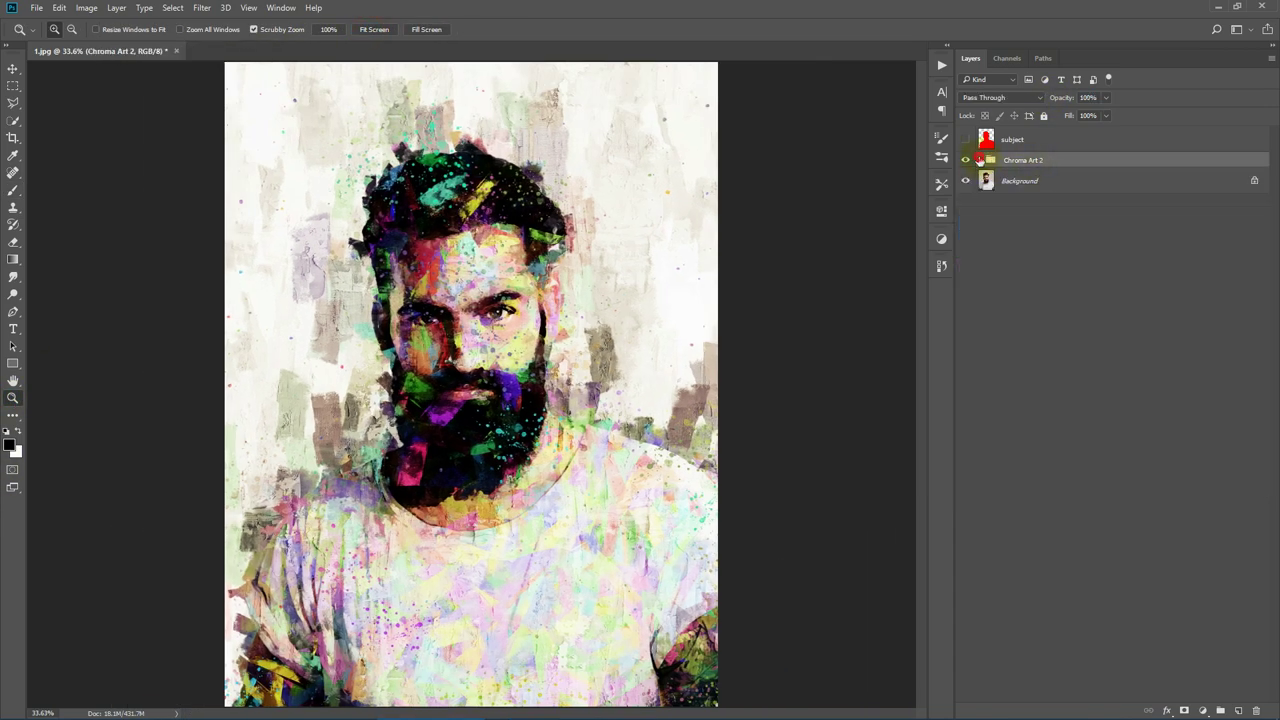
click(980, 160)
click(1001, 309)
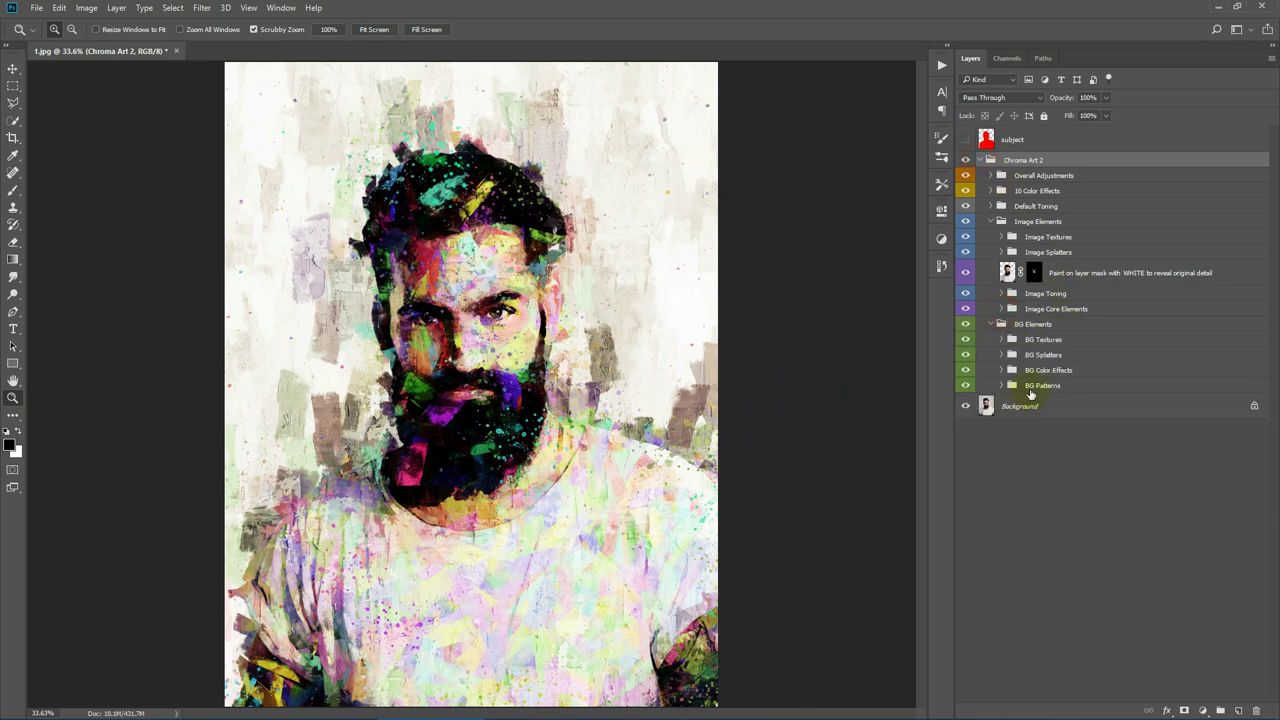